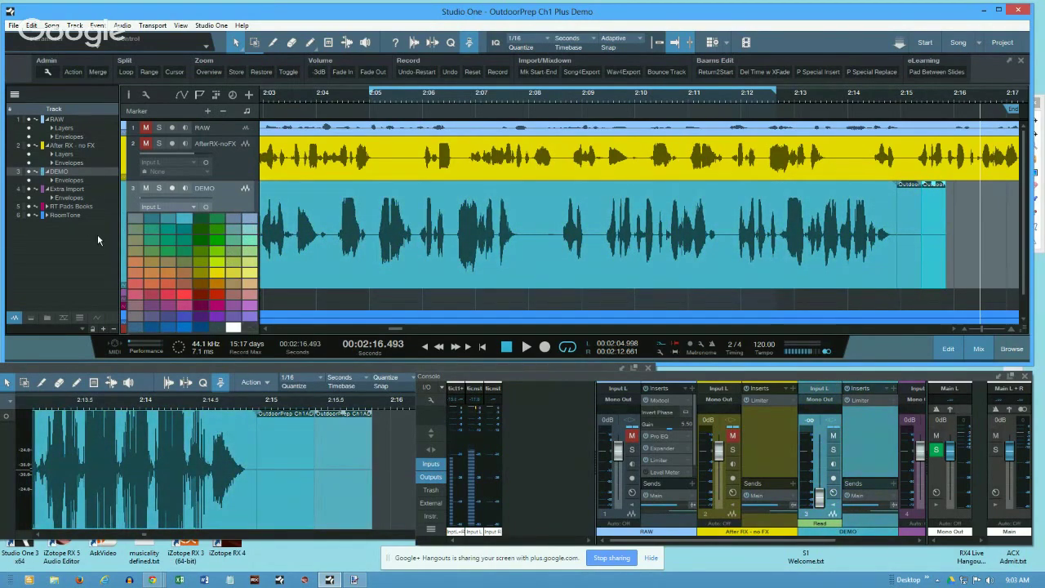
# - Colour the DEMO track green and hide the Extra Import, RT Pads Books and RoomTone tracks along with the track list
pyautogui.click(235, 230)
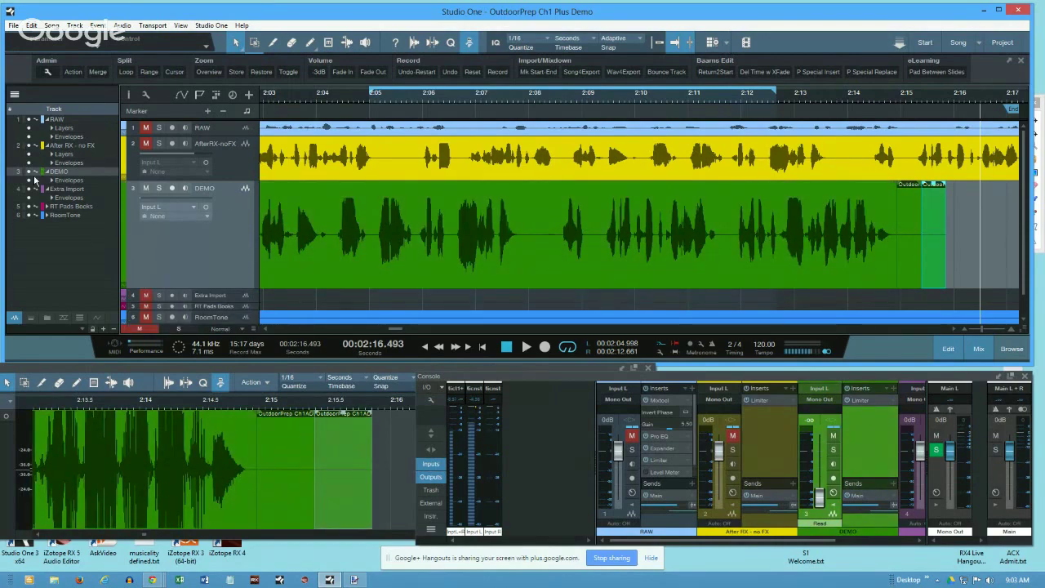
pyautogui.click(30, 189)
pyautogui.moveTo(29, 206); pyautogui.dragTo(29, 216)
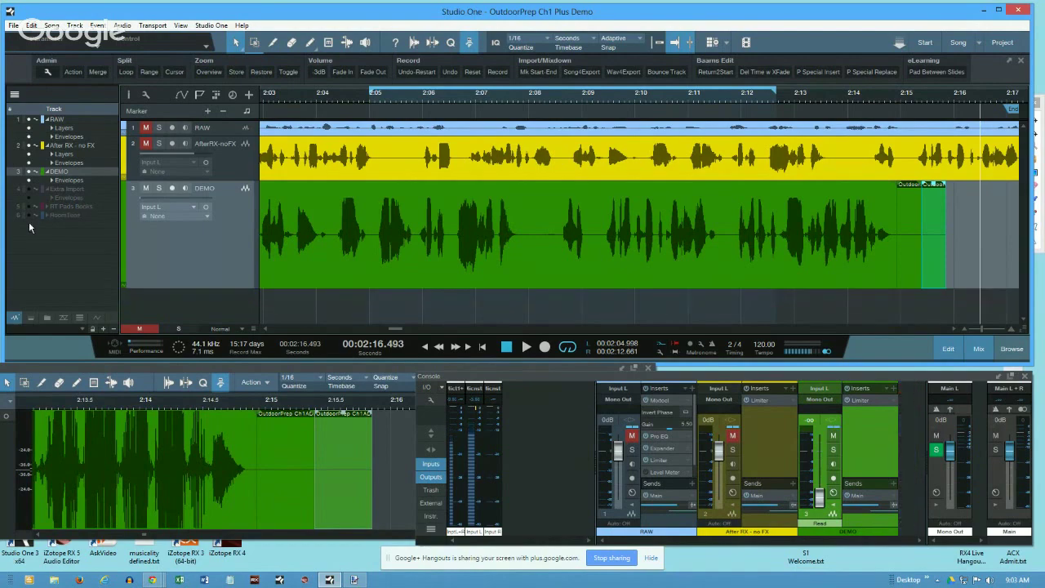
pyautogui.click(16, 94)
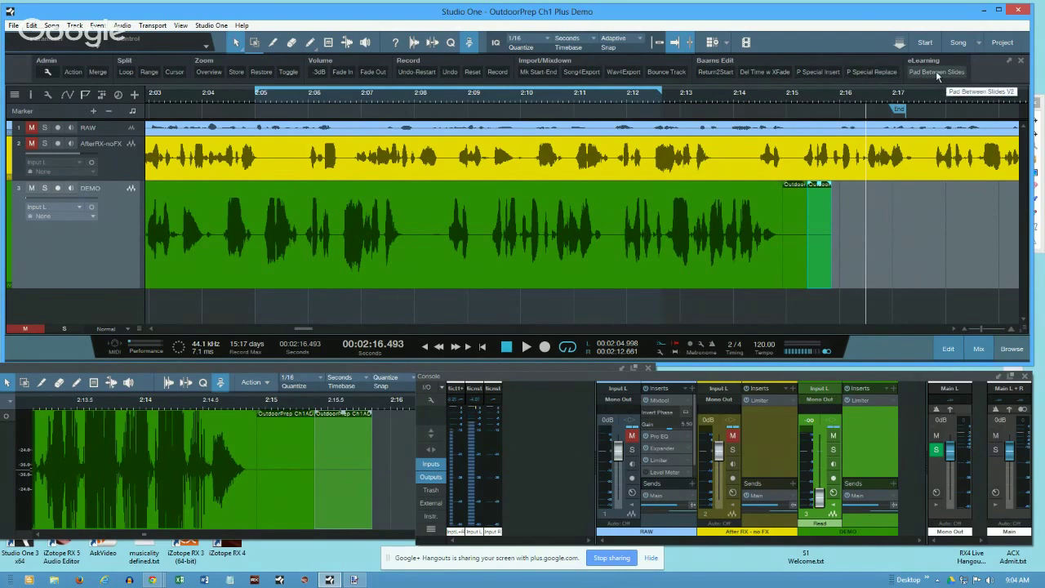
# - Toggle the macro toolbar off and on, undock it over the tracks and dock it again above the timeline
pyautogui.click(471, 44)
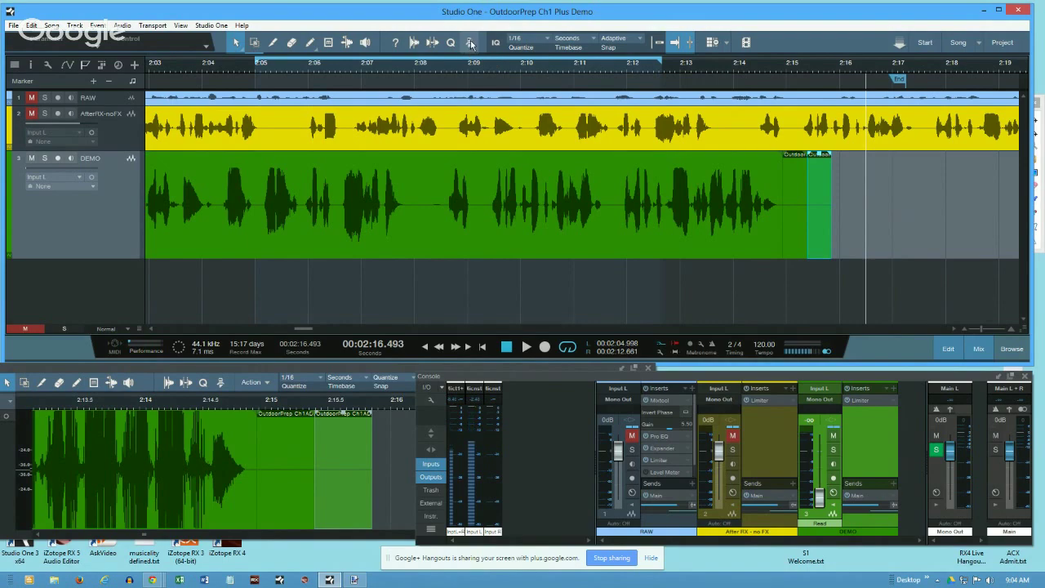
pyautogui.click(471, 44)
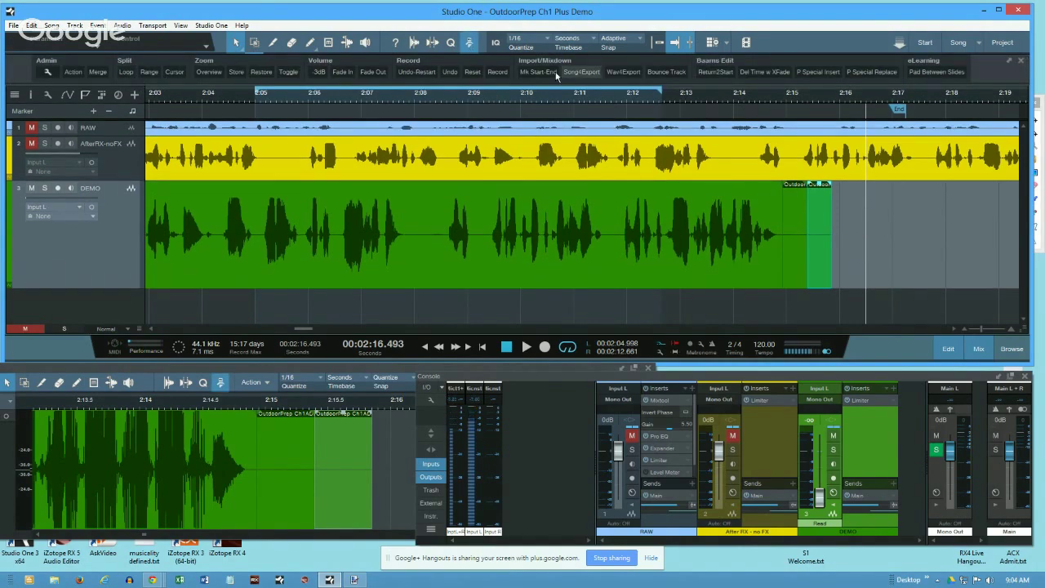
pyautogui.click(1009, 63)
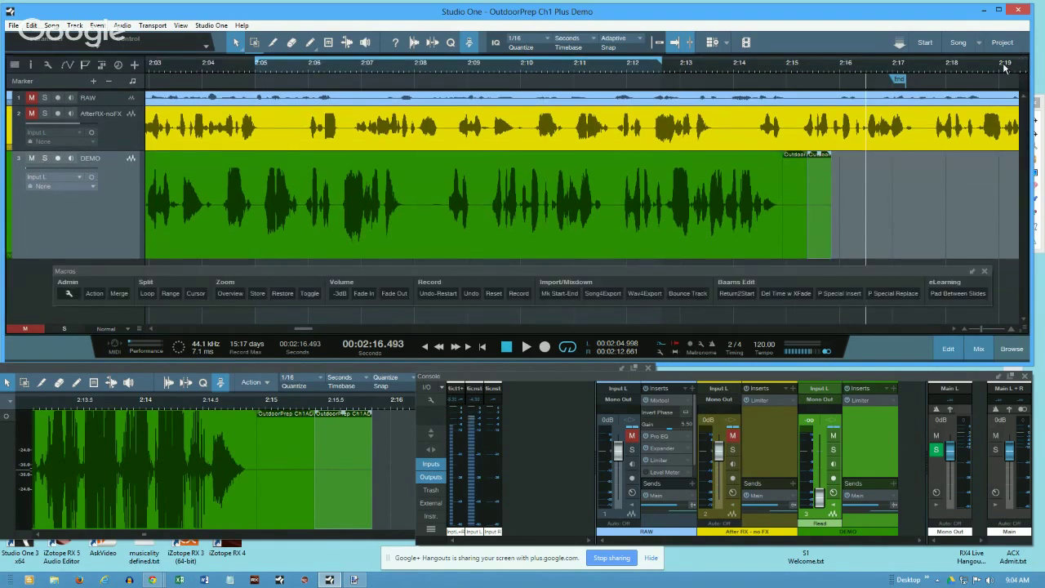
pyautogui.moveTo(380, 268); pyautogui.dragTo(373, 123)
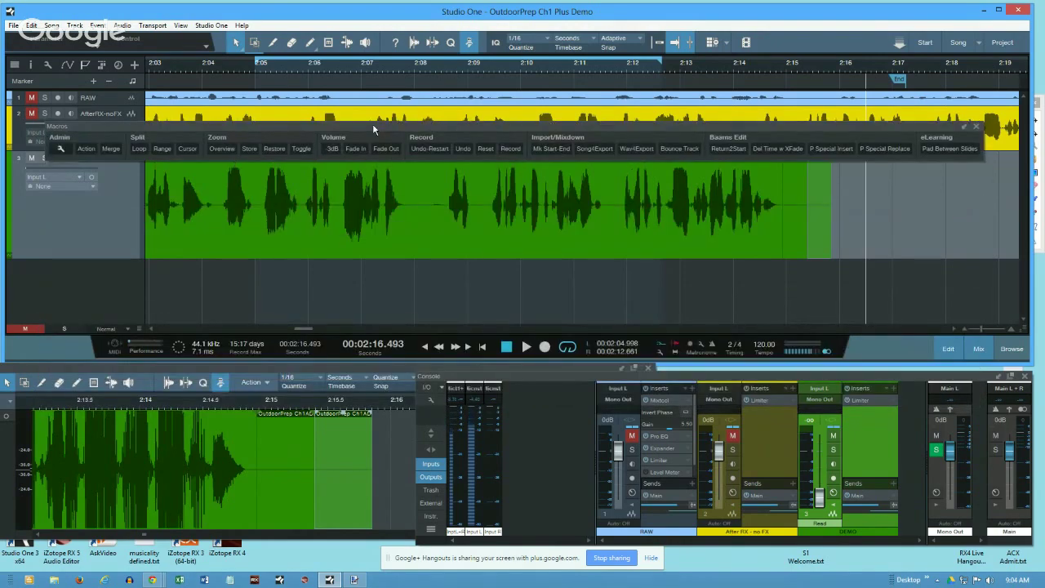
pyautogui.click(967, 127)
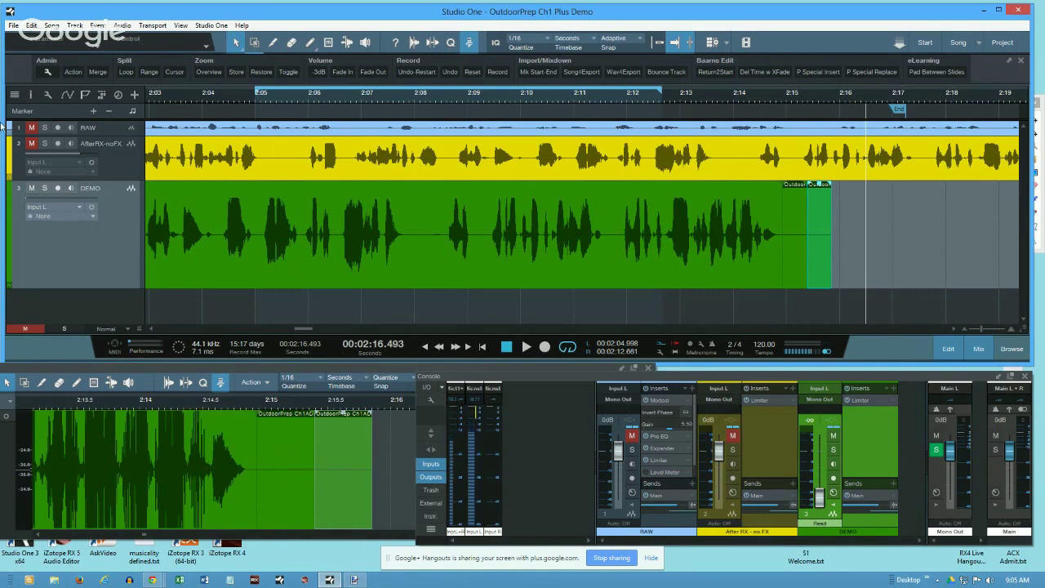
pyautogui.click(47, 72)
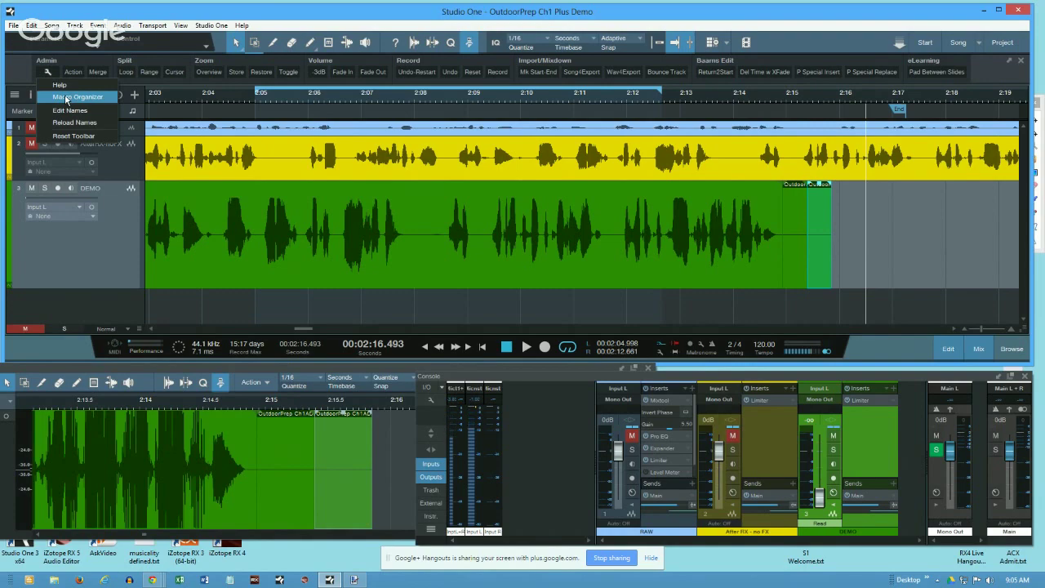
pyautogui.click(26, 72)
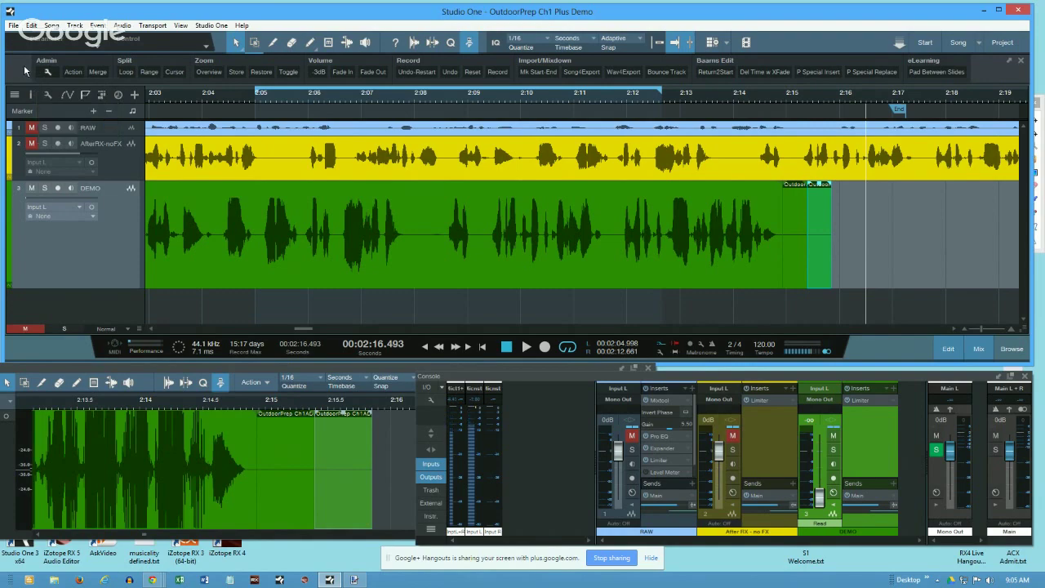
pyautogui.click(666, 74)
# - Select the long event on the DEMO track together with the two short events that follow it
pyautogui.click(794, 219)
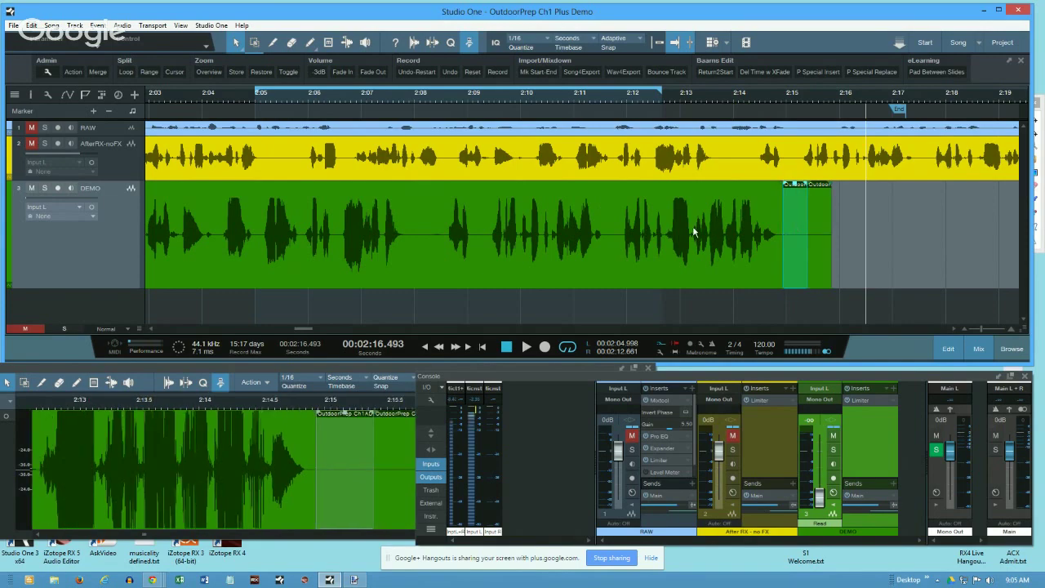
pyautogui.click(694, 232)
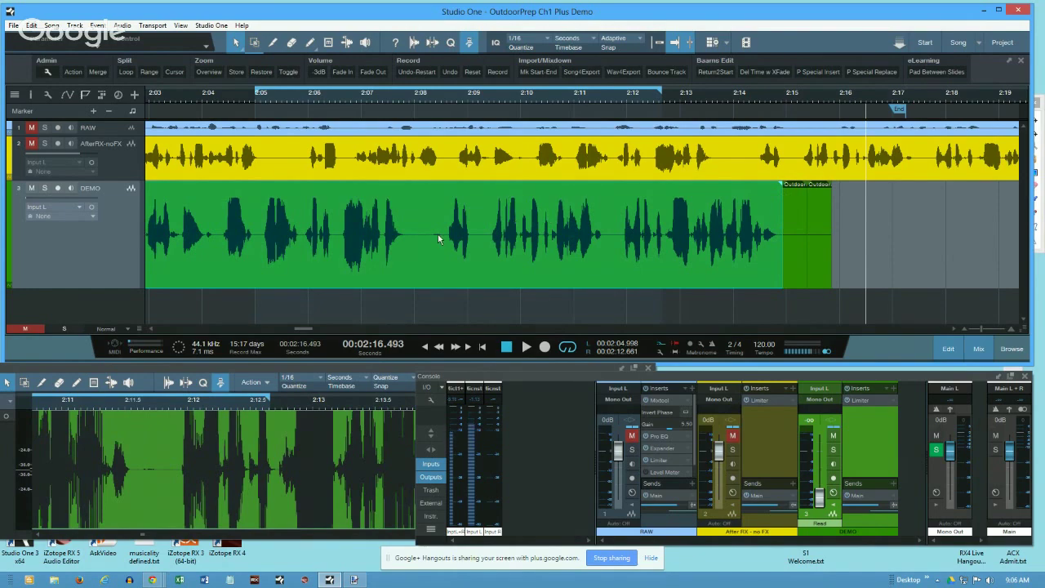
pyautogui.click(796, 219)
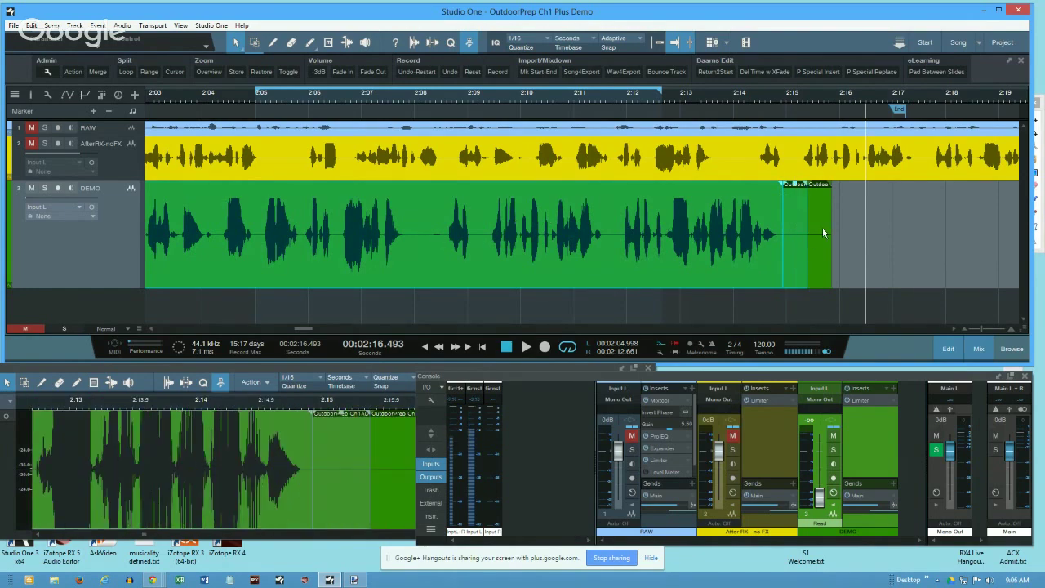
pyautogui.keyDown('shift'); pyautogui.click(822, 222); pyautogui.keyUp('shift')
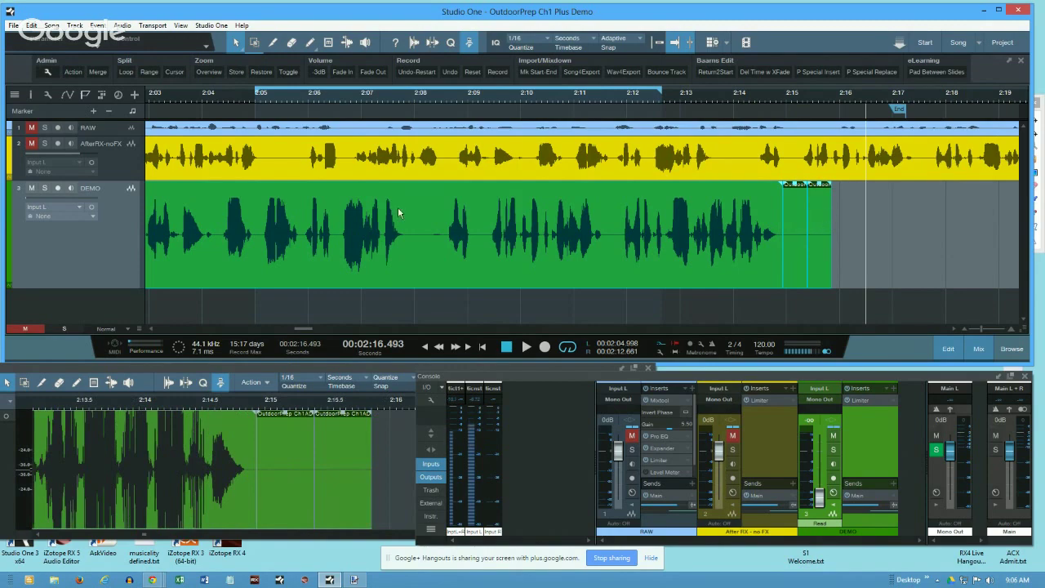
# - Split the long event on the DEMO track at the cursor position 02:08.369
pyautogui.click(431, 210)
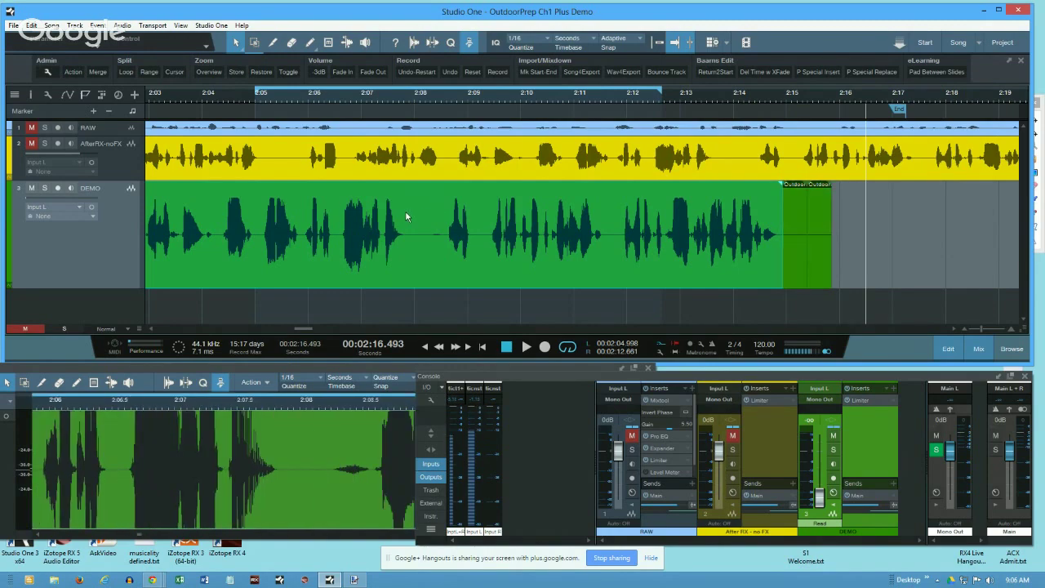
pyautogui.click(435, 98)
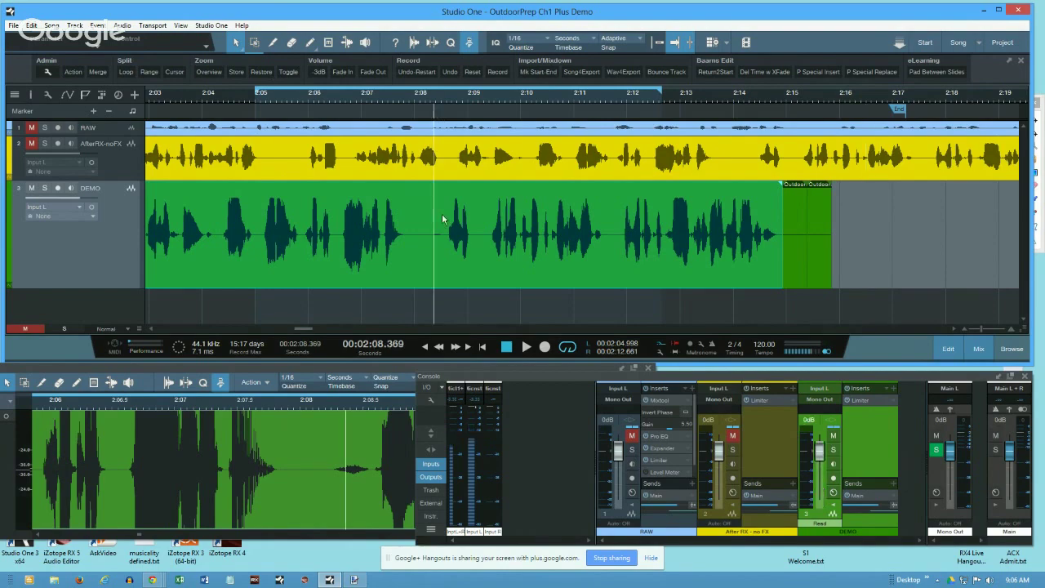
pyautogui.click(171, 73)
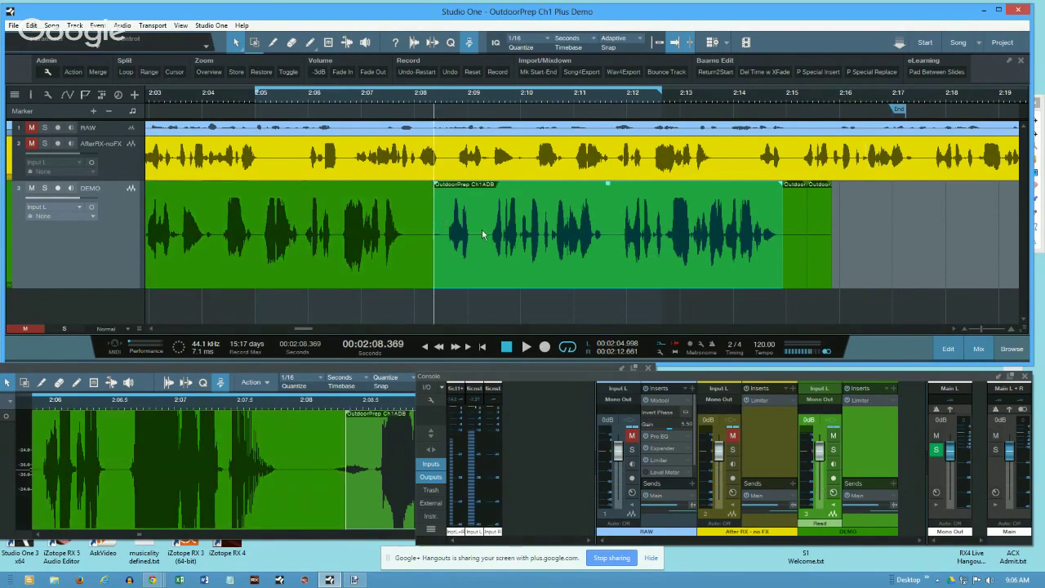
# - Check the split by selecting the events on either side of it in turn
pyautogui.click(480, 212)
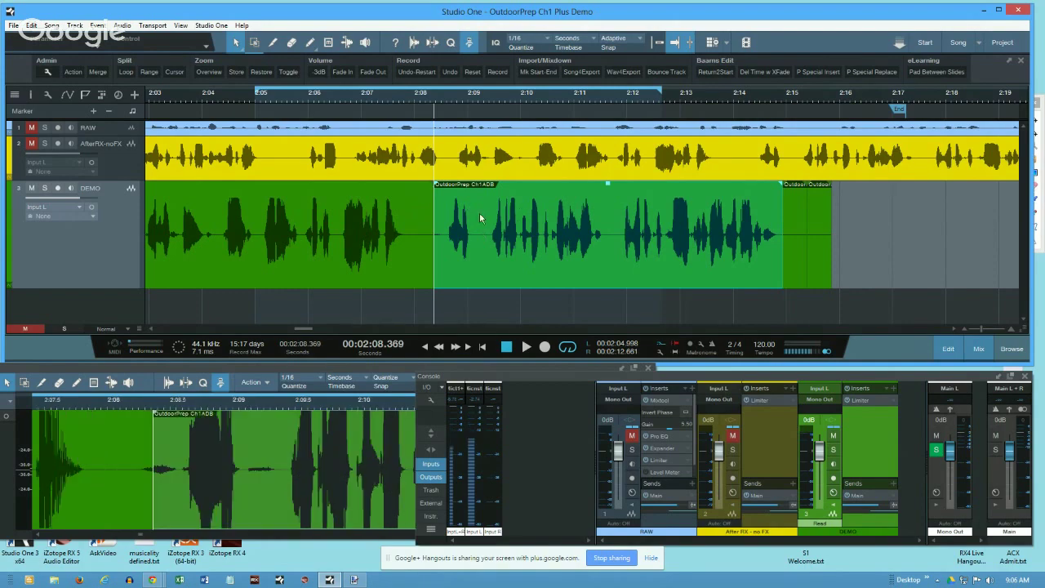
pyautogui.click(347, 214)
pyautogui.click(480, 212)
pyautogui.click(376, 224)
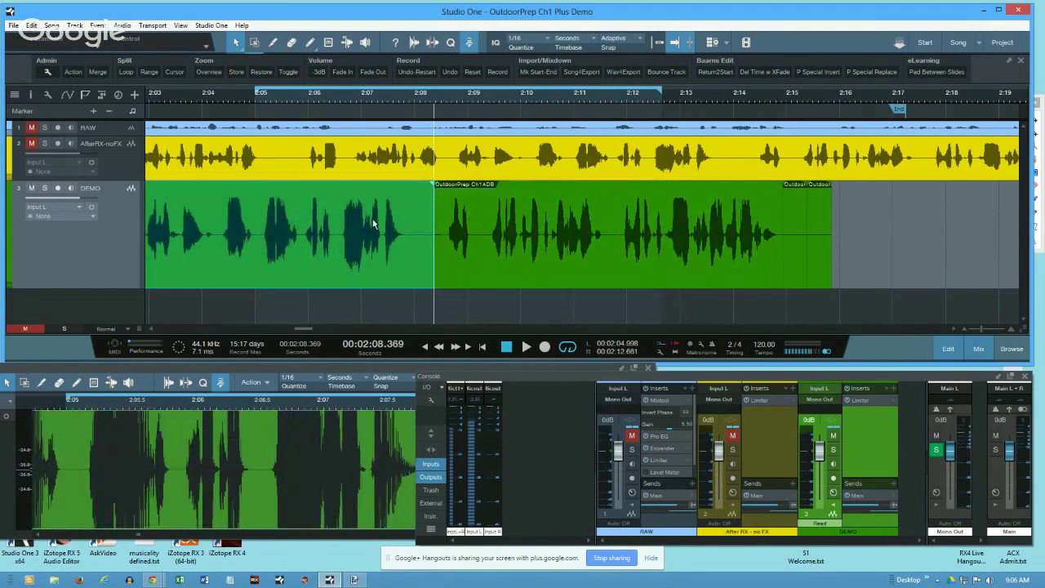
# - Split the DEMO event that starts at 02:08.369 again at the cursor position 02:11.657
pyautogui.click(572, 234)
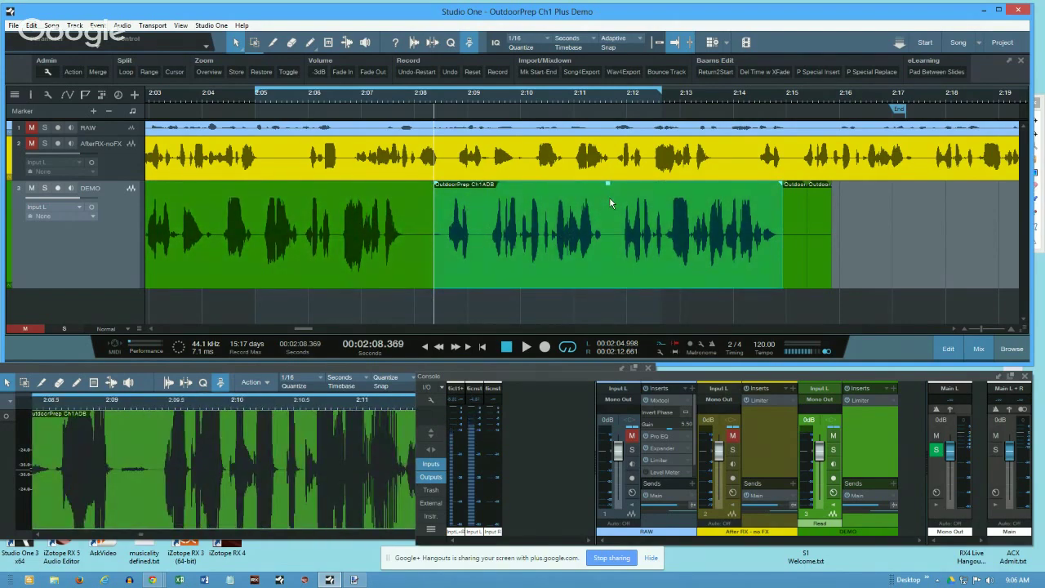
pyautogui.click(610, 113)
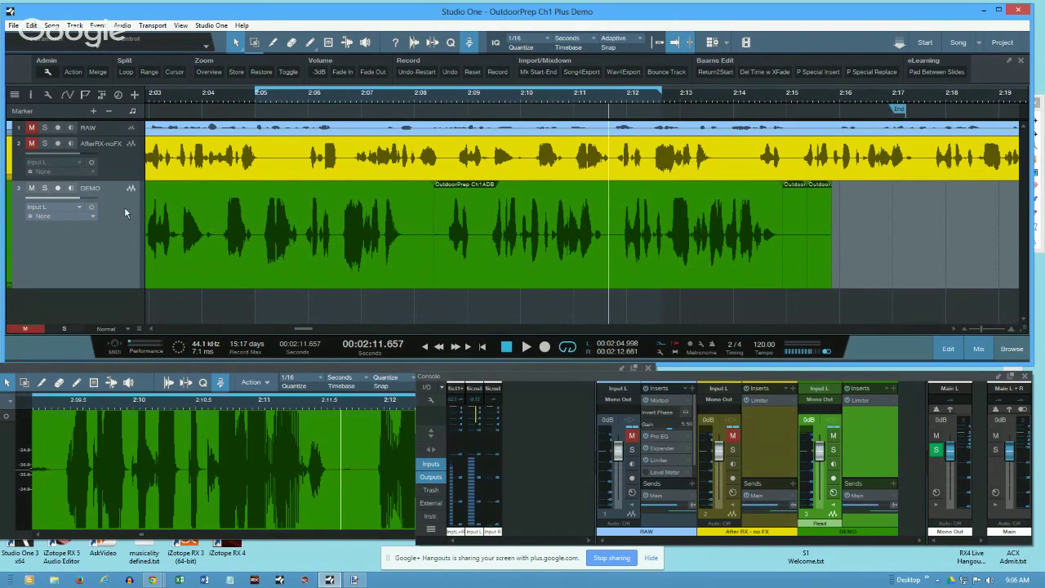
pyautogui.click(614, 214)
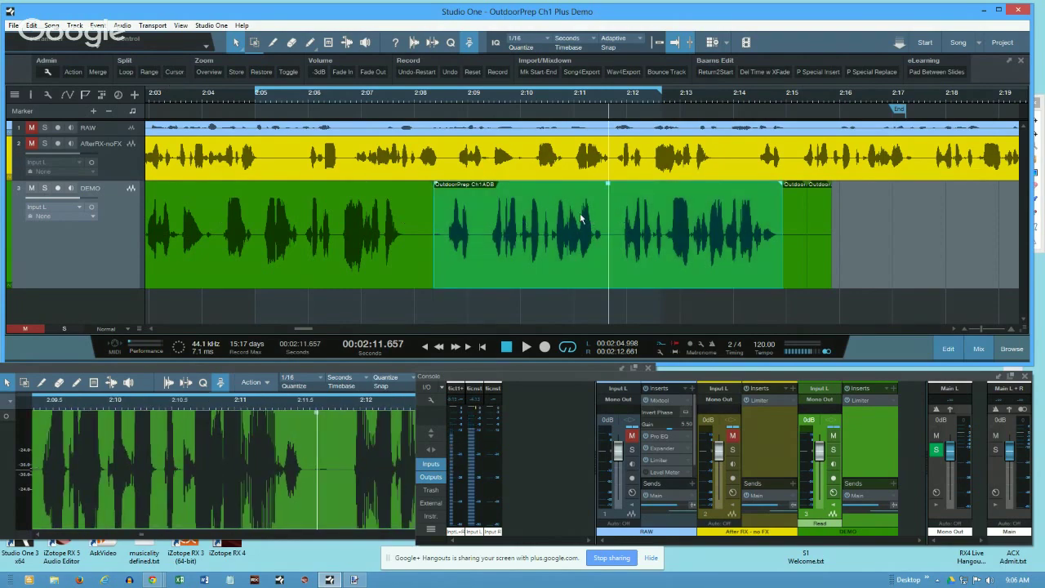
pyautogui.click(174, 72)
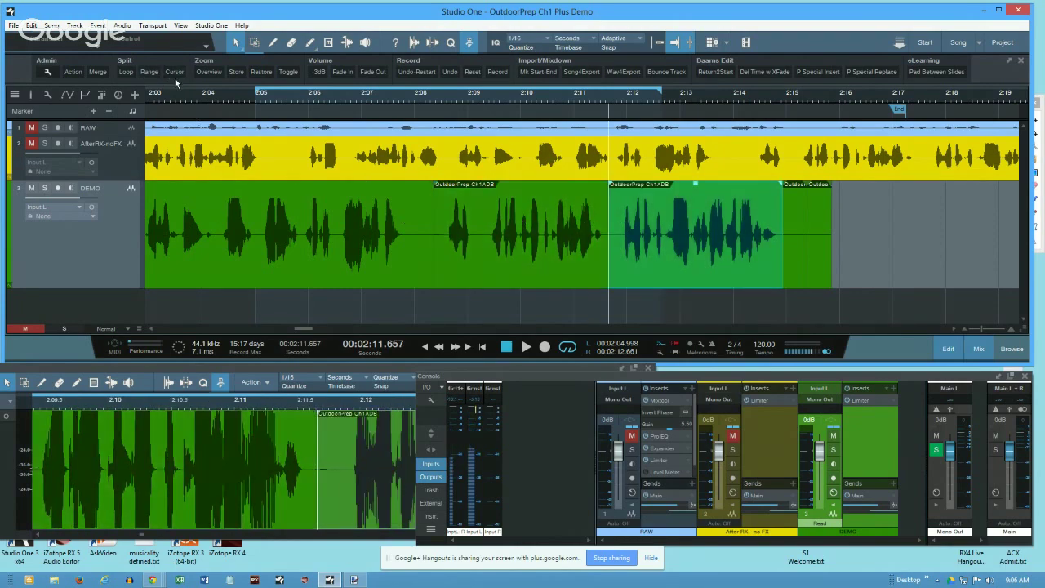
# - Select all events on the DEMO track and lower their volume together slightly
pyautogui.click(402, 284)
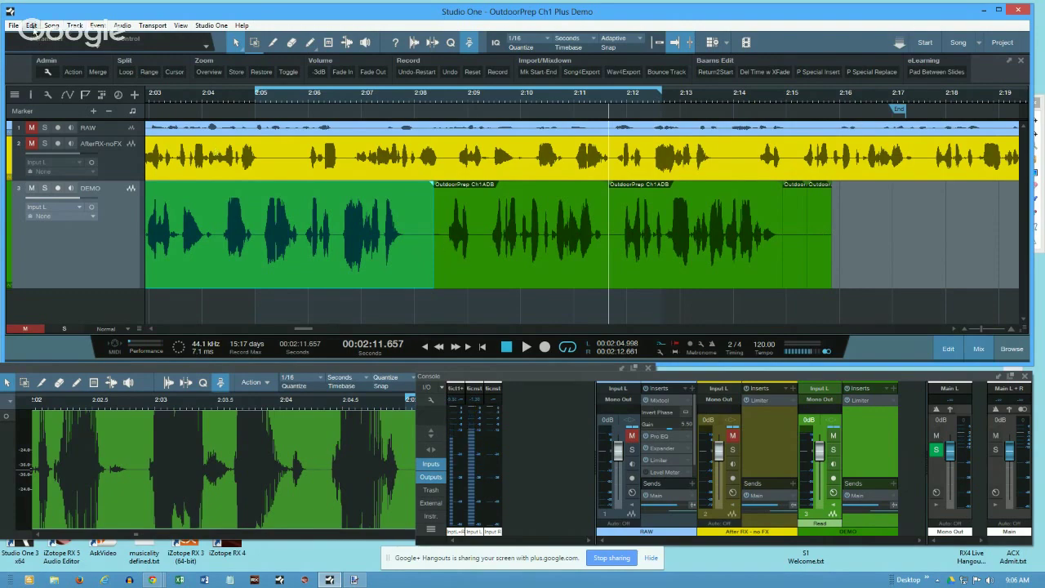
pyautogui.click(32, 25)
pyautogui.moveTo(123, 157)
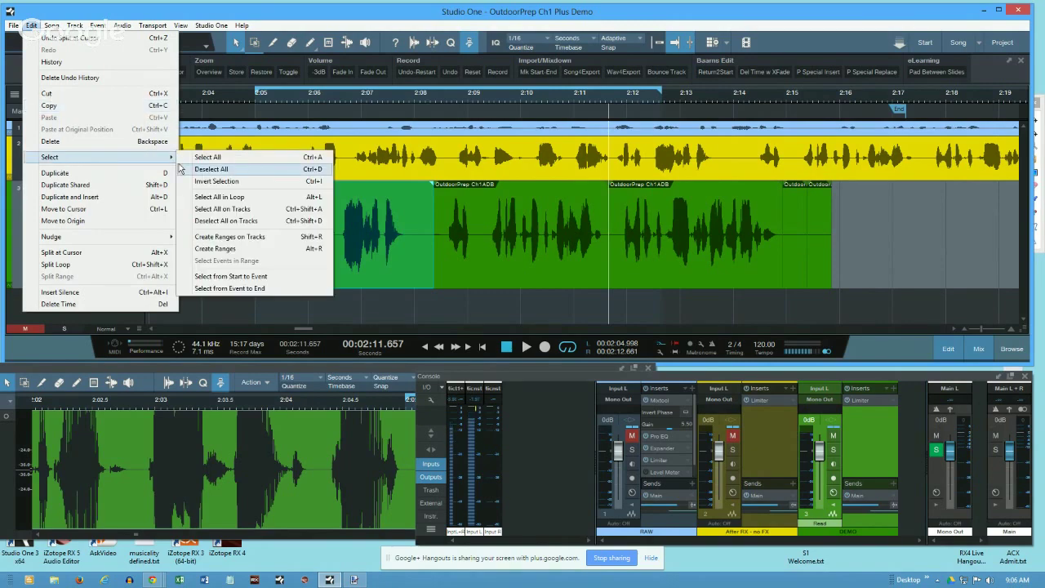
pyautogui.click(252, 214)
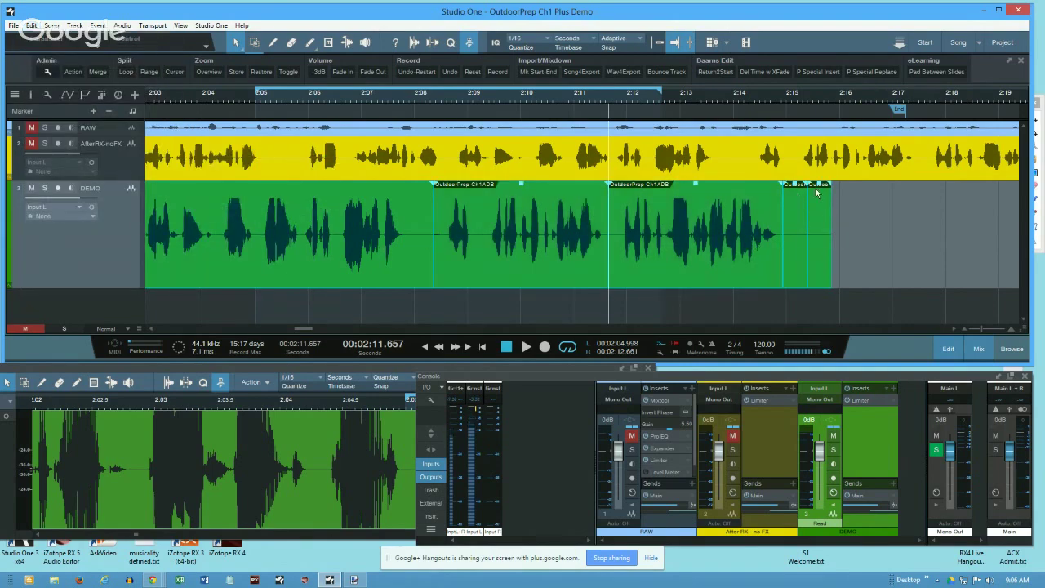
pyautogui.moveTo(695, 184)
pyautogui.mouseDown()
pyautogui.moveTo(697, 214)
pyautogui.moveTo(696, 186)
pyautogui.mouseUp()
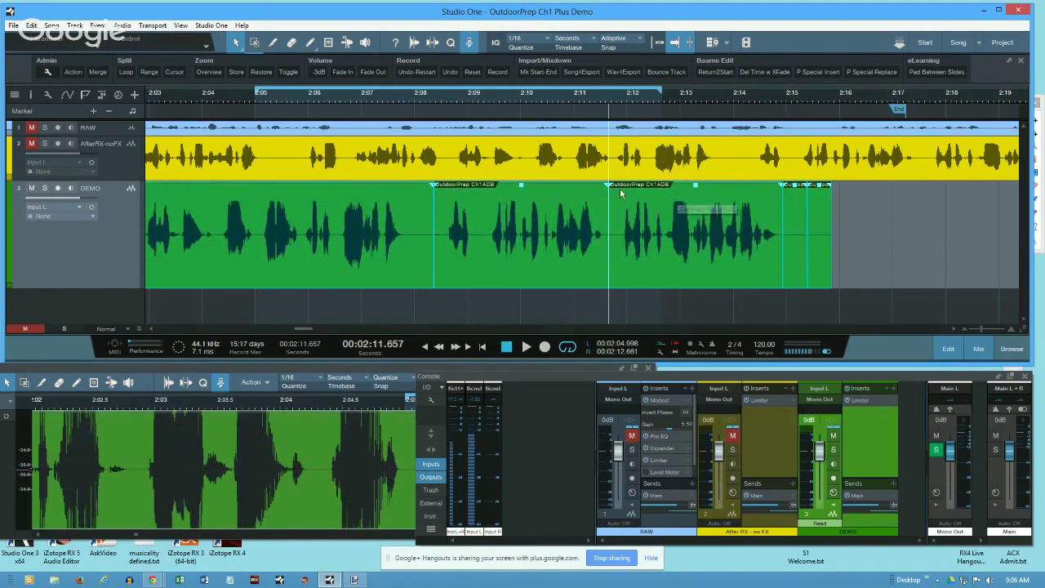
# - Try to adjust the fade-in of the event starting at 02:11.657, and undo the last split
pyautogui.click(607, 196)
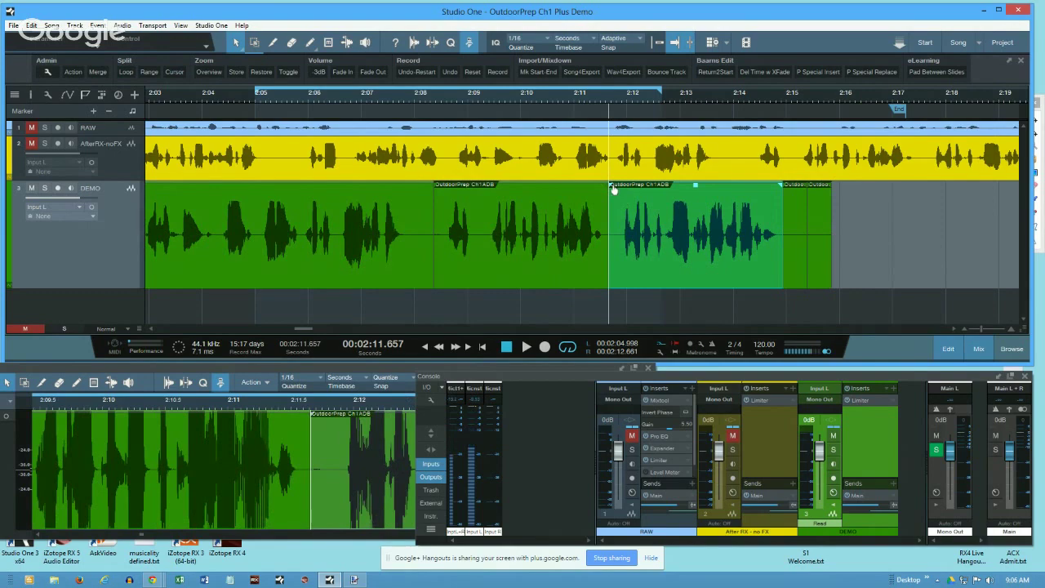
pyautogui.moveTo(611, 185)
pyautogui.mouseDown()
pyautogui.moveTo(710, 200)
pyautogui.moveTo(610, 204)
pyautogui.mouseUp()
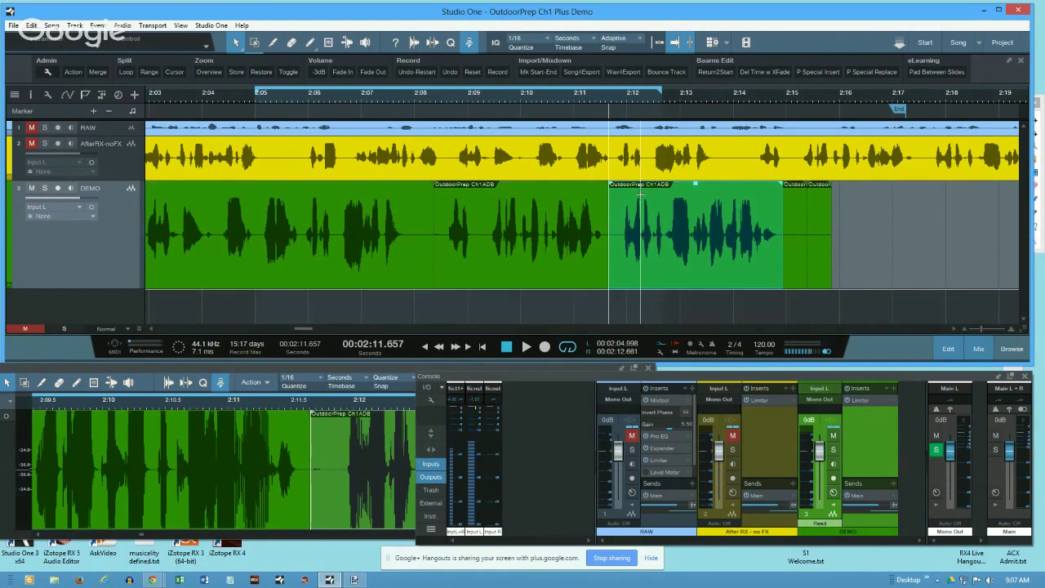
pyautogui.hotkey('ctrl', 'z')
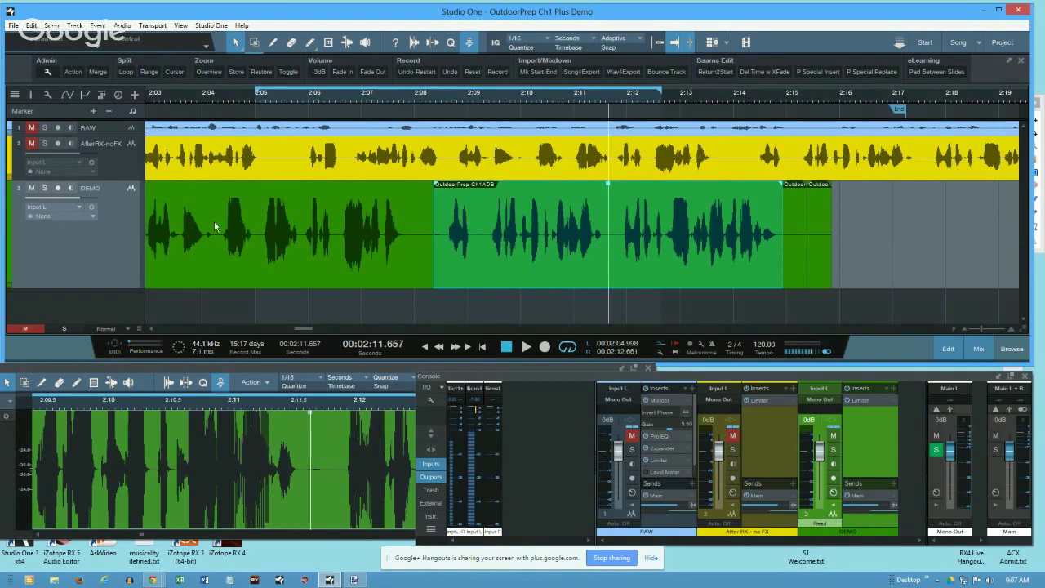
# - Select the events on the DEMO track one after another, from the long first one to the short last one
pyautogui.click(353, 228)
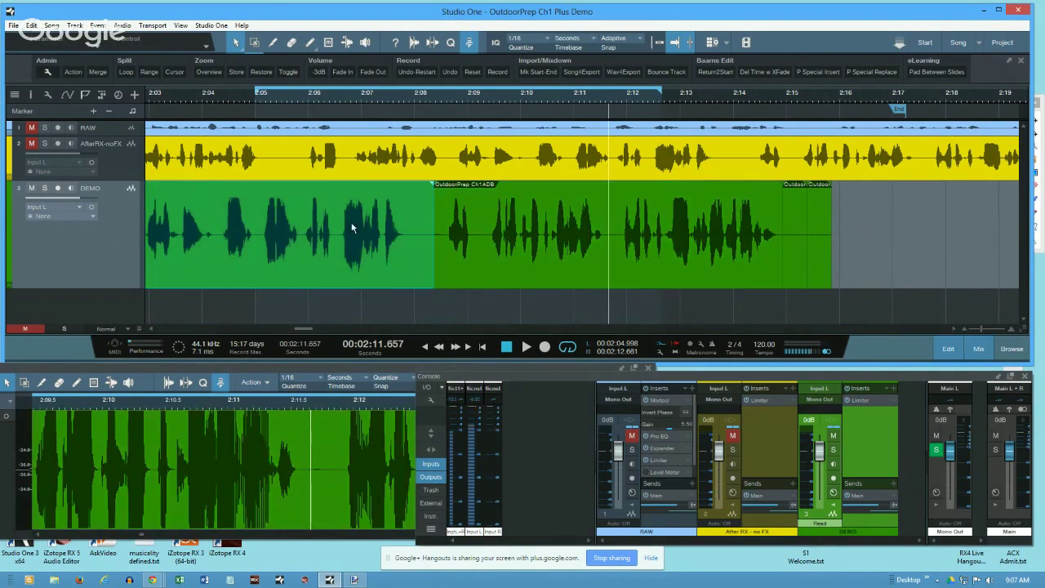
pyautogui.click(542, 217)
pyautogui.click(798, 223)
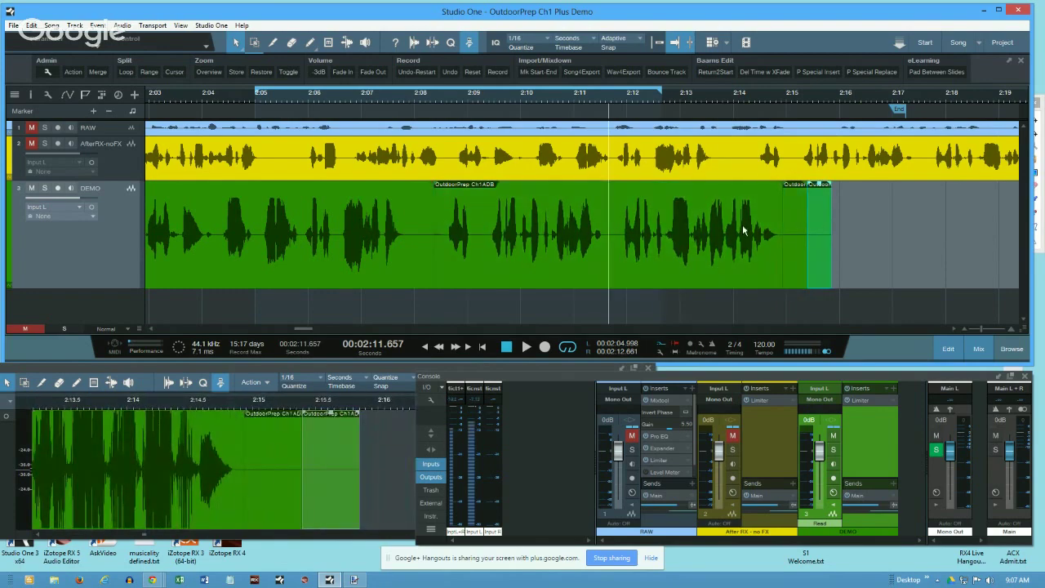
# - Select all events on the DEMO track, bounce the selection into a single event, and undo the bounce
pyautogui.click(297, 237)
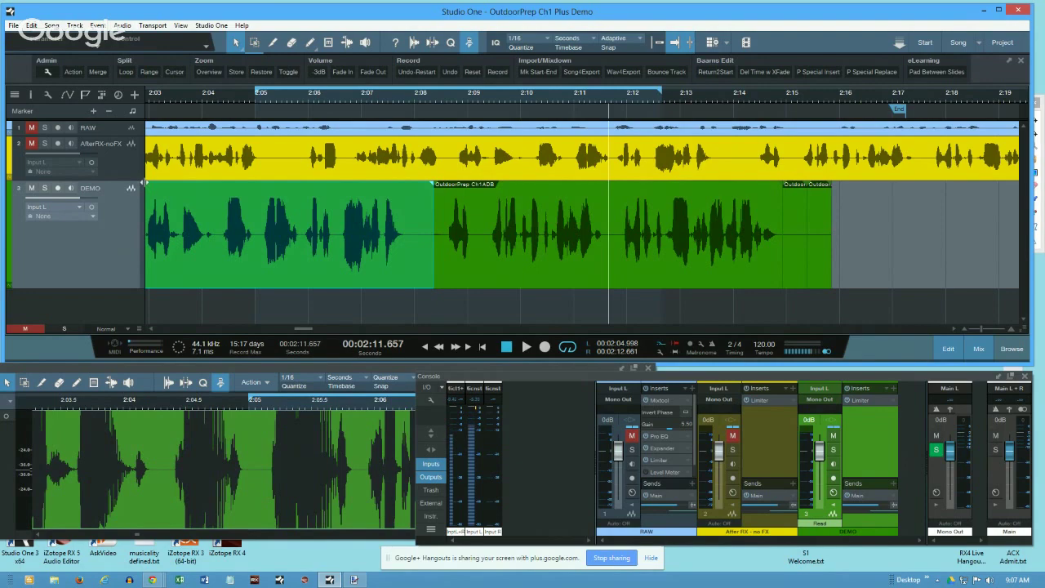
pyautogui.click(31, 25)
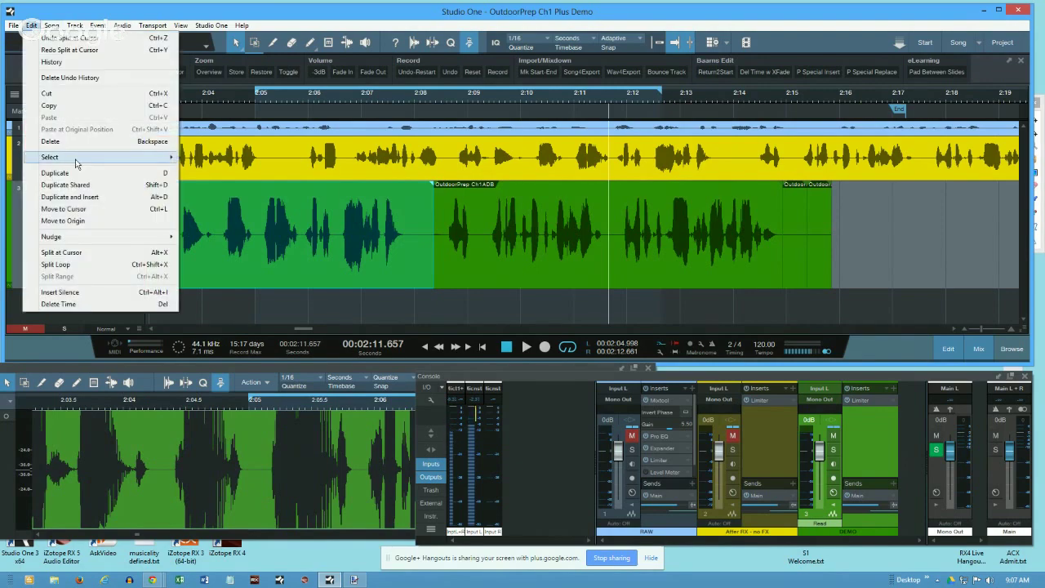
pyautogui.moveTo(75, 157)
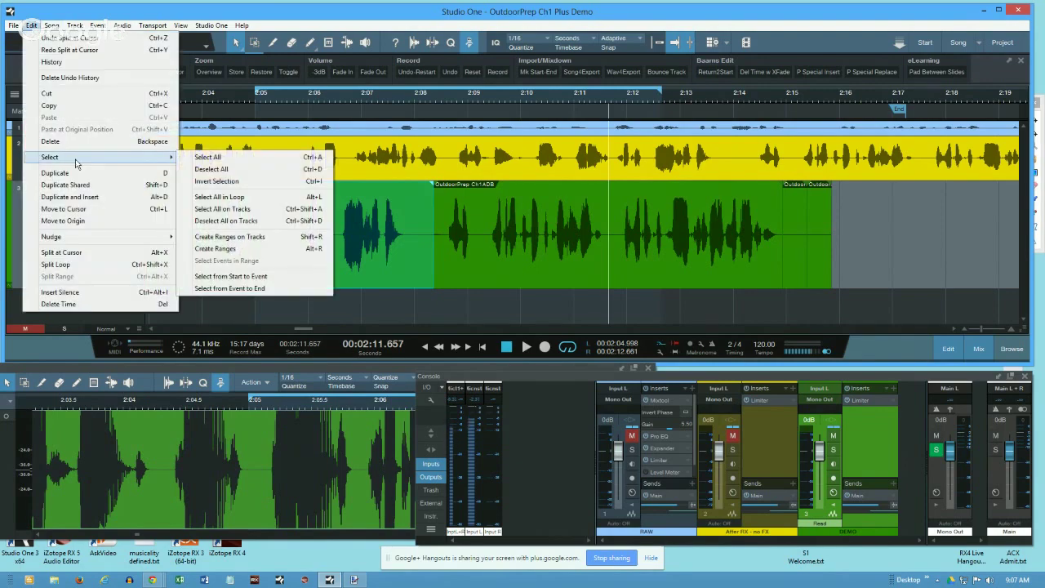
pyautogui.click(251, 210)
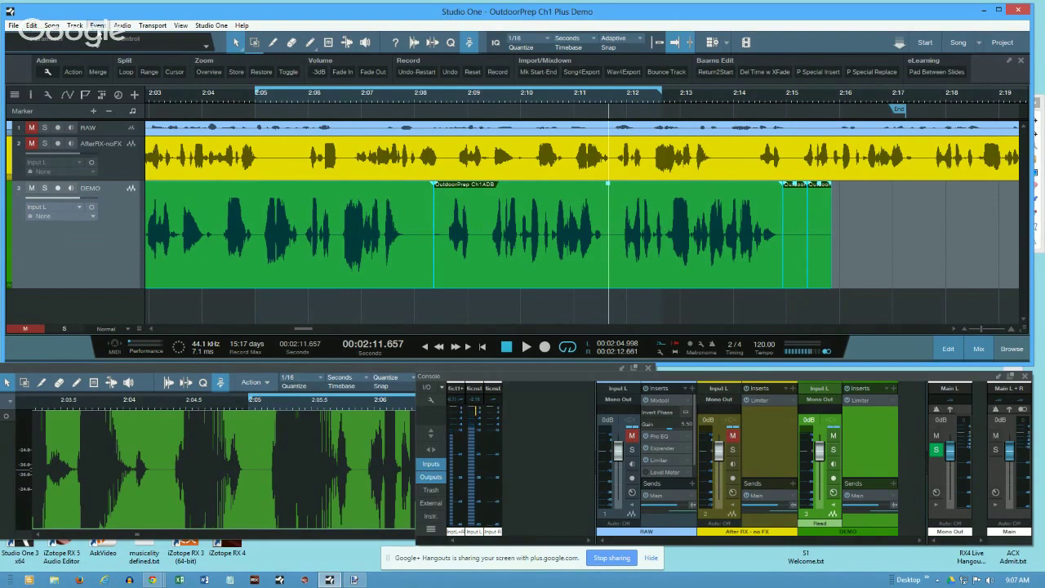
pyautogui.click(97, 25)
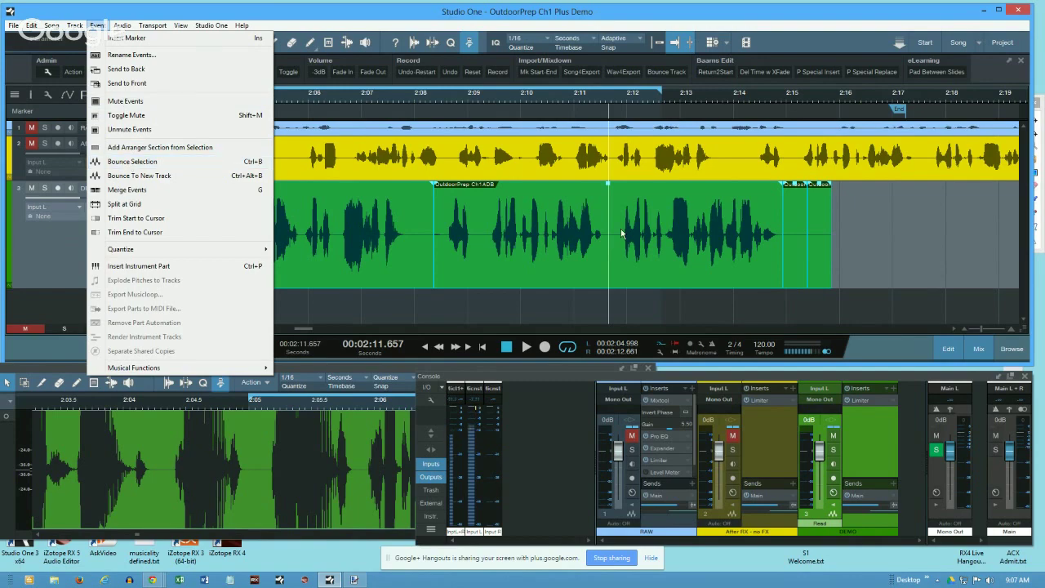
pyautogui.click(183, 163)
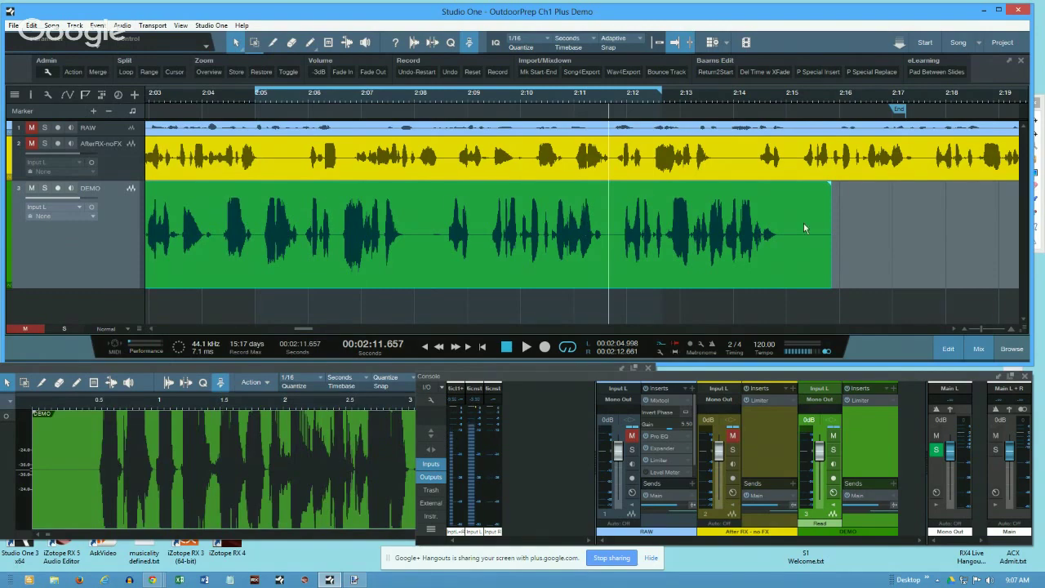
pyautogui.click(539, 226)
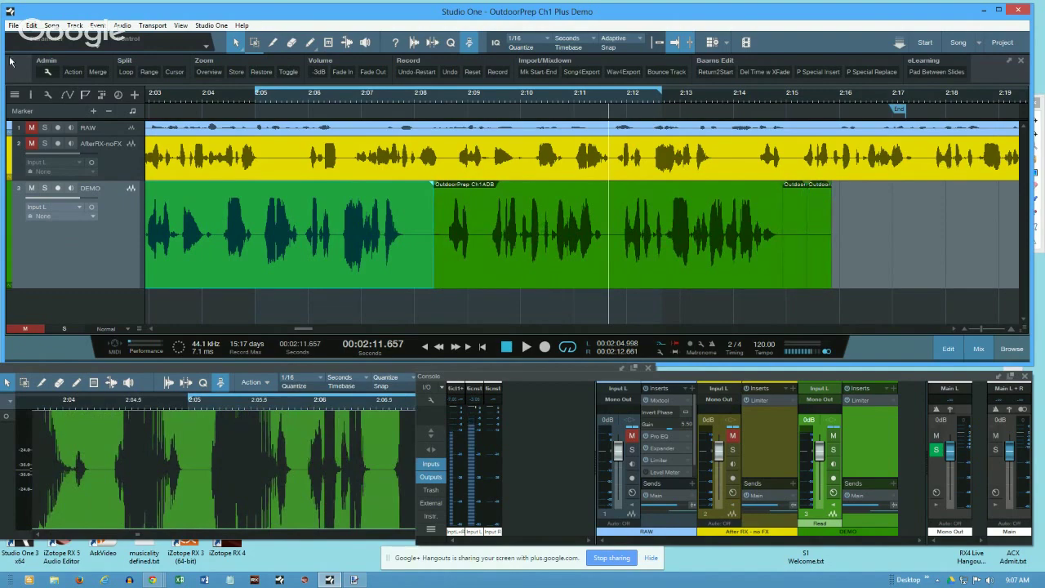
pyautogui.click(31, 25)
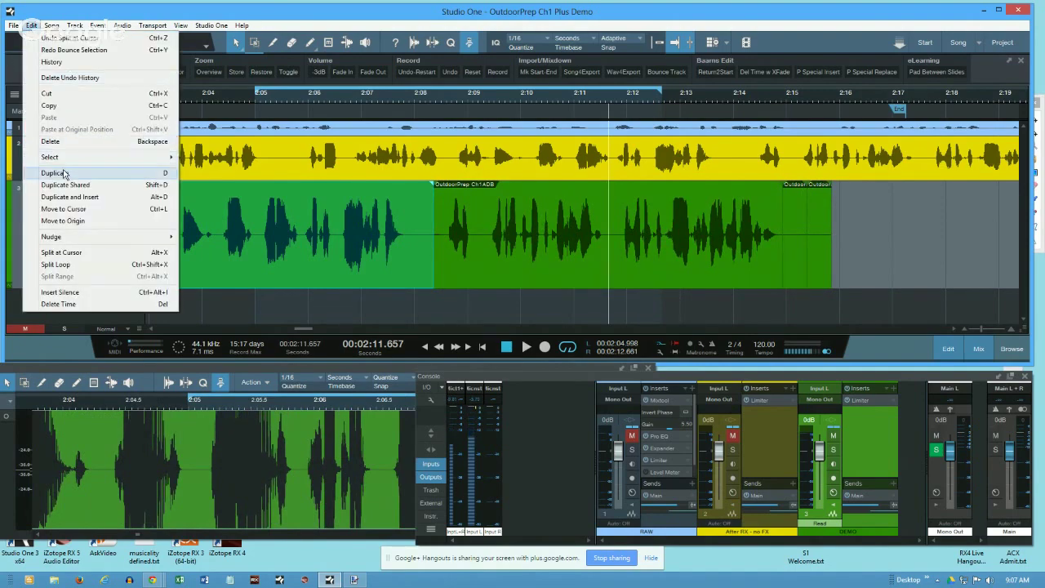
pyautogui.moveTo(63, 162)
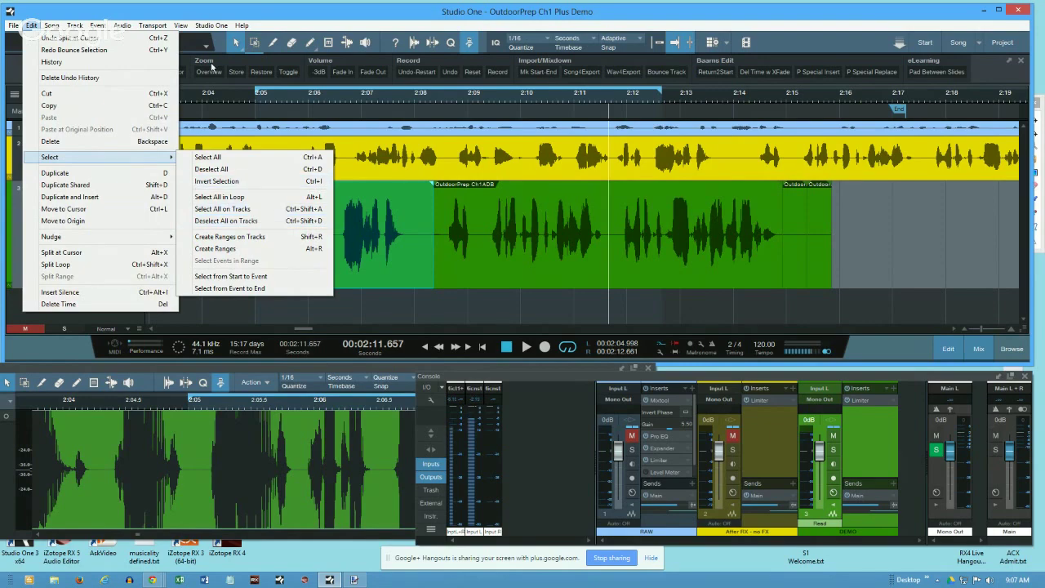
pyautogui.moveTo(98, 30)
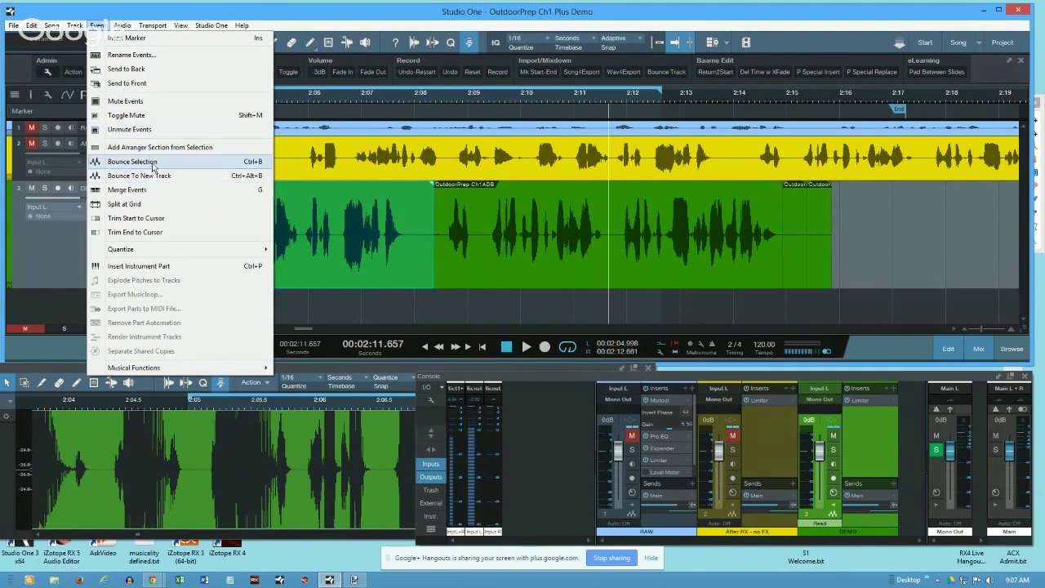
pyautogui.click(243, 23)
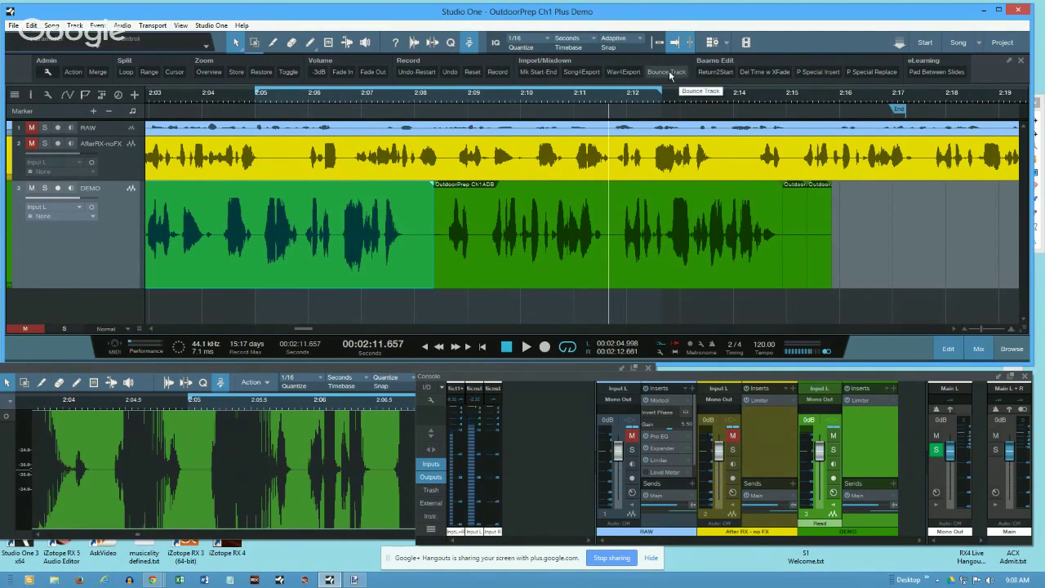
# - Select the last short event on the DEMO track and run the Bounce Track macro on the track
pyautogui.click(510, 214)
pyautogui.click(795, 209)
pyautogui.click(820, 211)
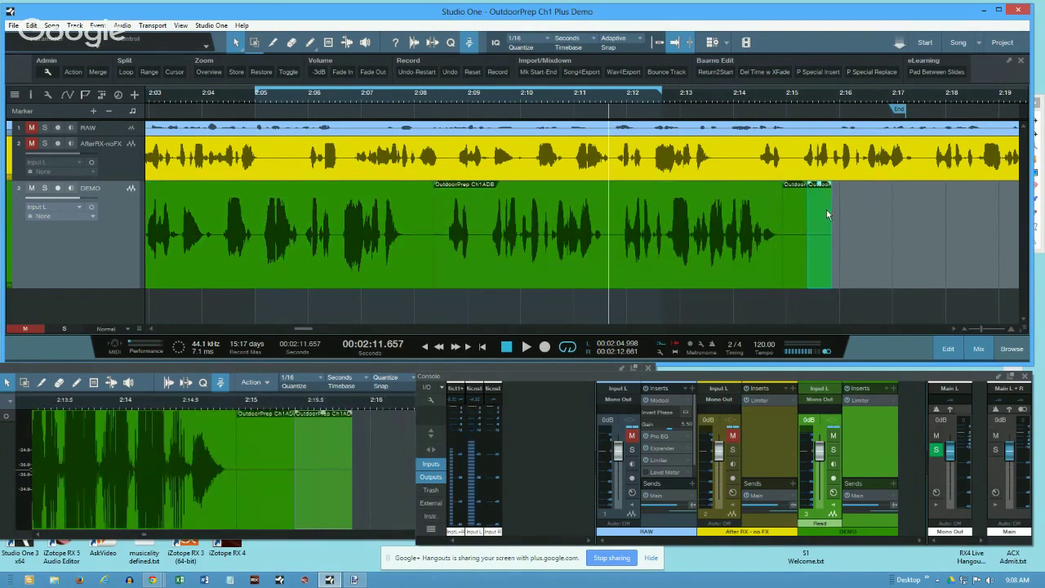
pyautogui.click(668, 72)
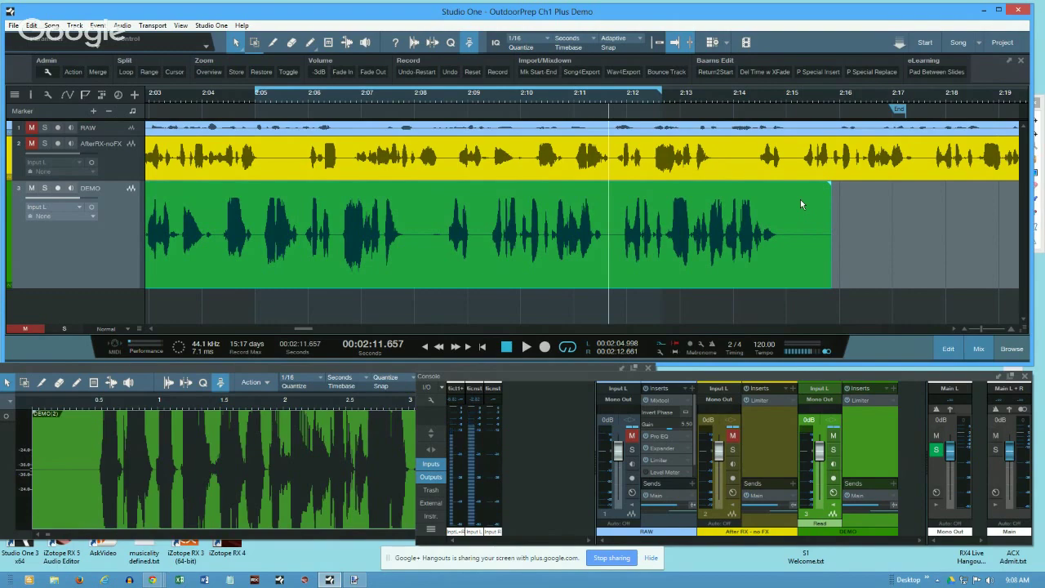
# - Open the Bounce Track macro from the Macro Organizer to examine its command sequence, and leave it without saving changes
pyautogui.click(47, 75)
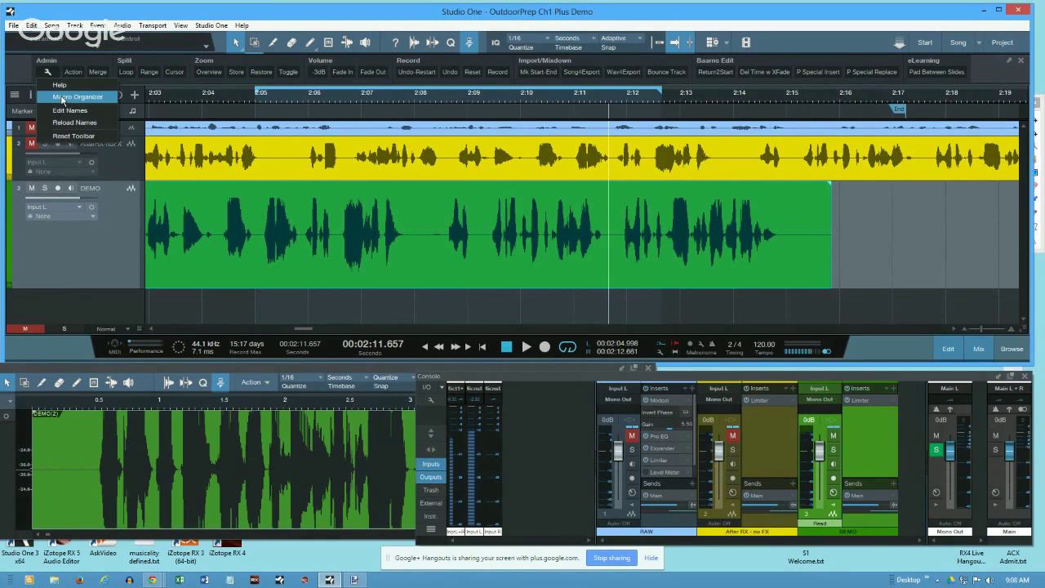
pyautogui.click(62, 99)
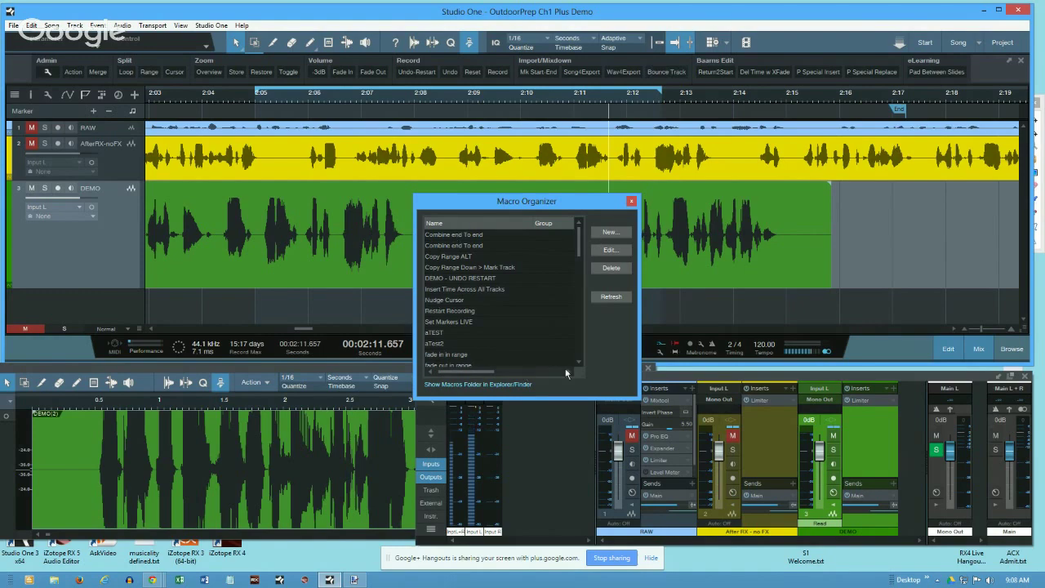
pyautogui.scroll(-4, 579, 365)
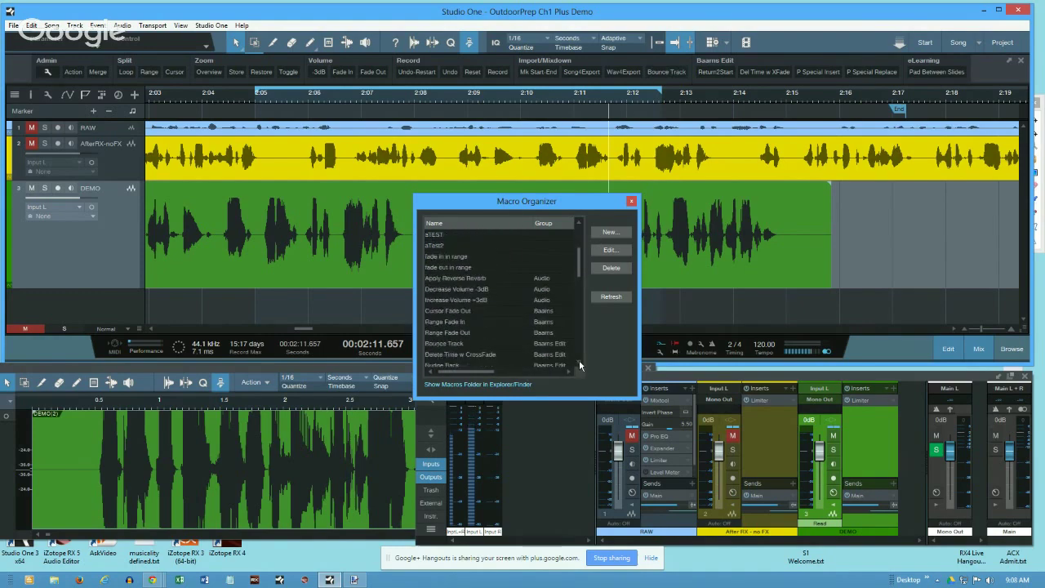
pyautogui.click(454, 322)
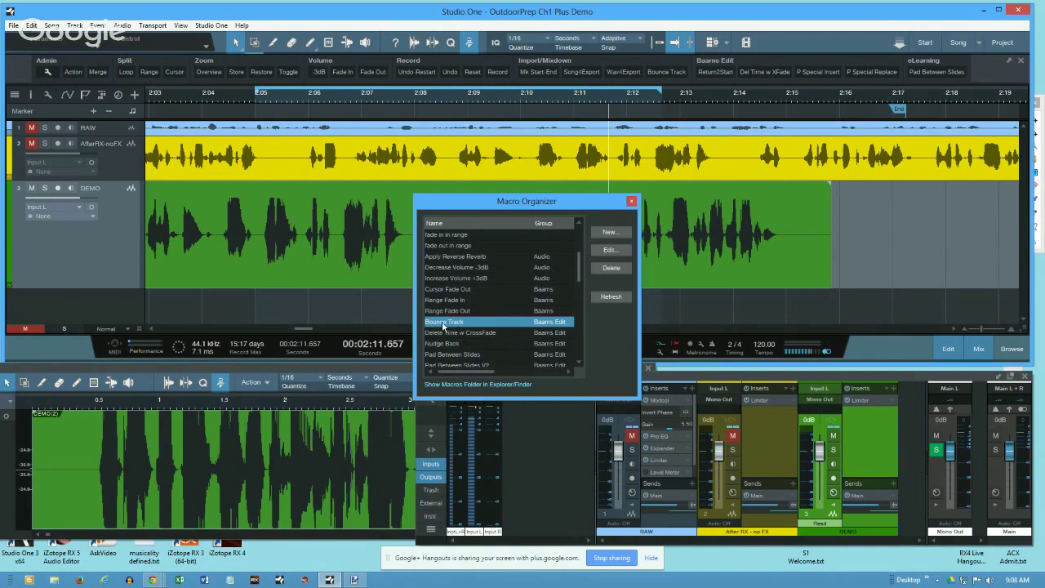
pyautogui.click(614, 252)
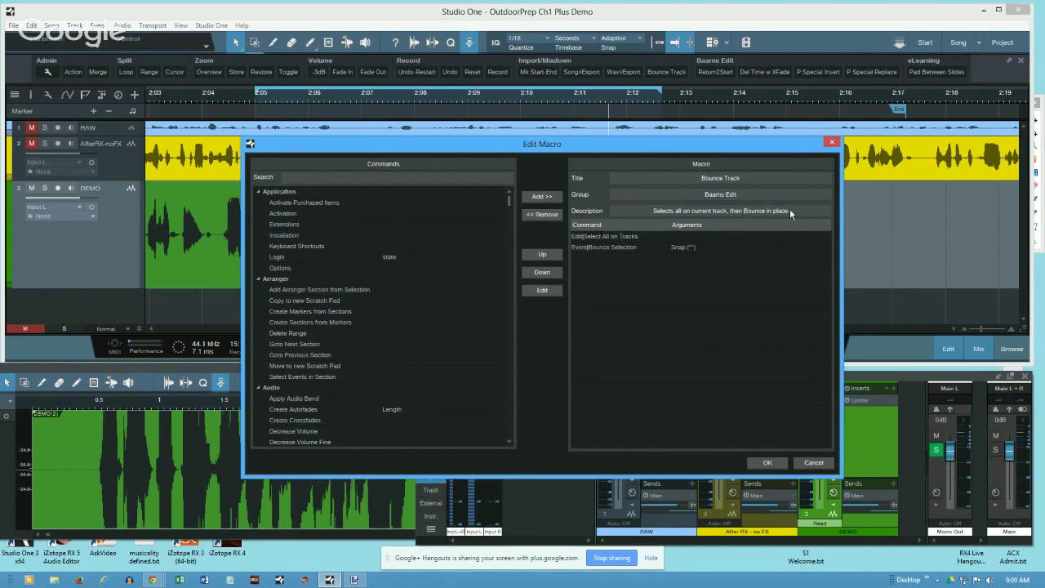
pyautogui.click(600, 238)
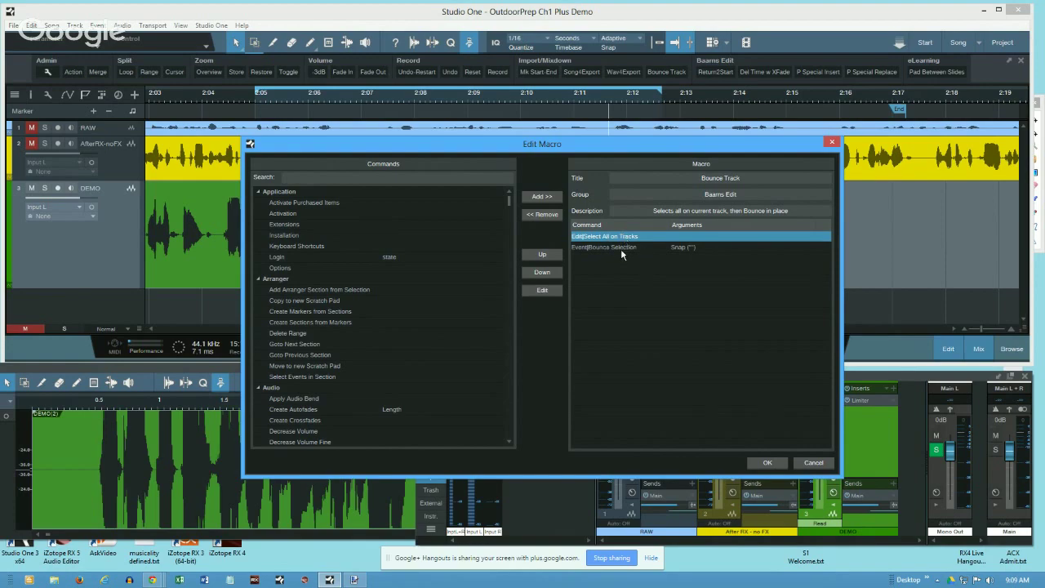
pyautogui.click(815, 463)
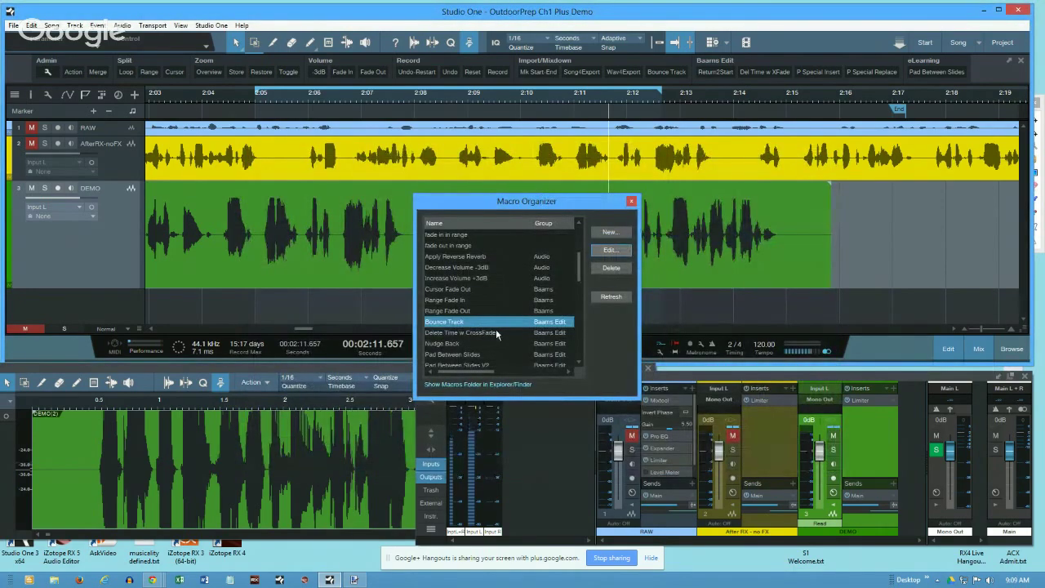
# - Look through the full list of macros and their groups in the Macro Organizer, and return to its start
pyautogui.click(580, 364)
pyautogui.scroll(-4, 580, 360)
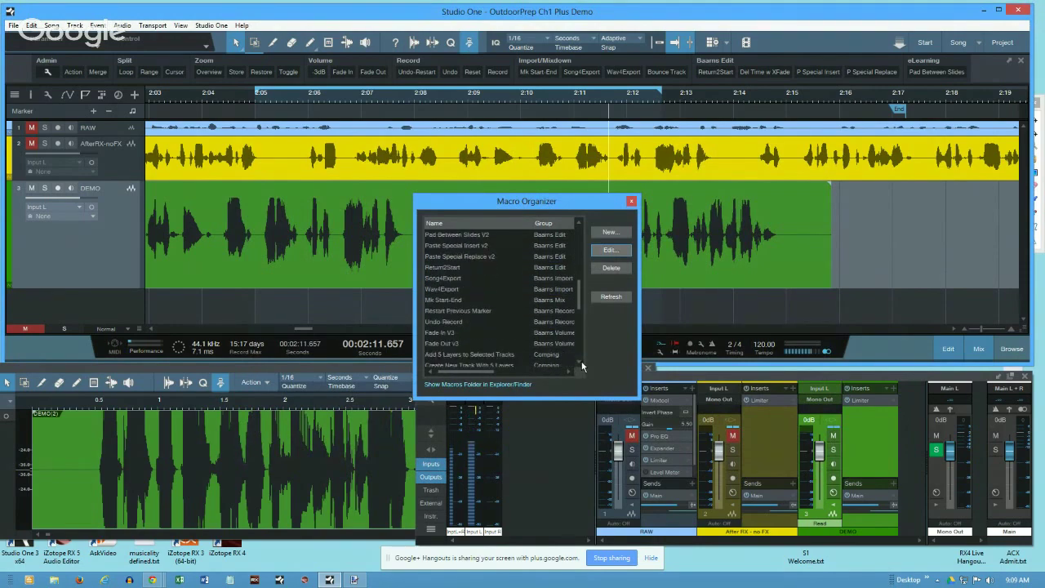
pyautogui.scroll(-3, 582, 361)
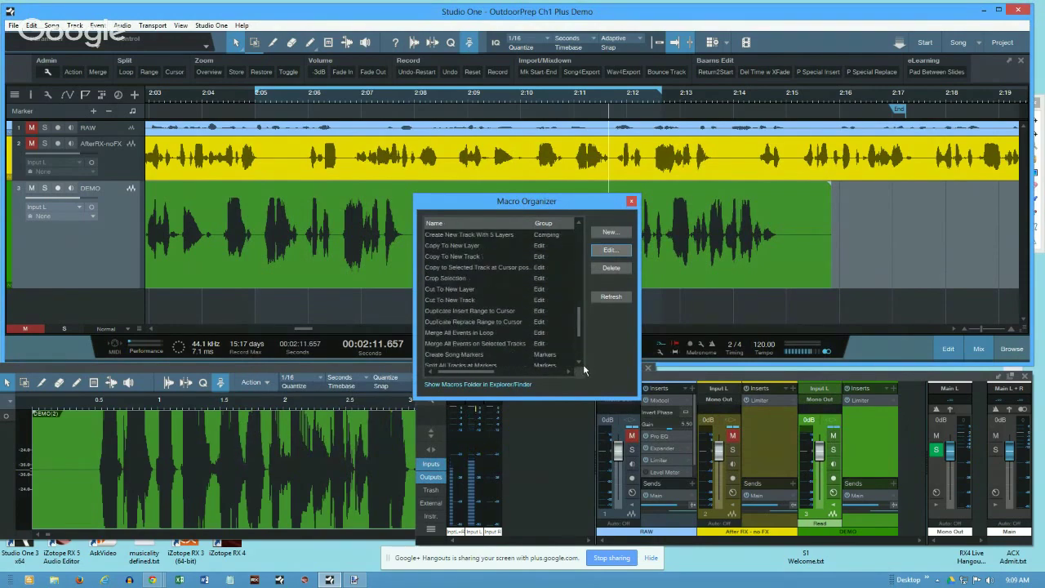
pyautogui.scroll(-3, 582, 364)
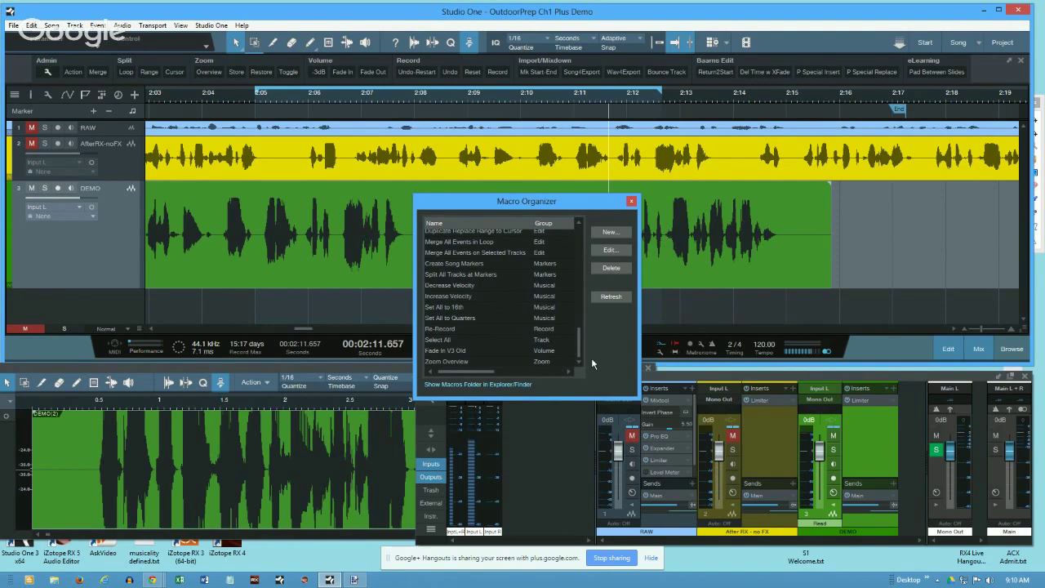
pyautogui.click(581, 234)
pyautogui.click(581, 234)
pyautogui.click(580, 234)
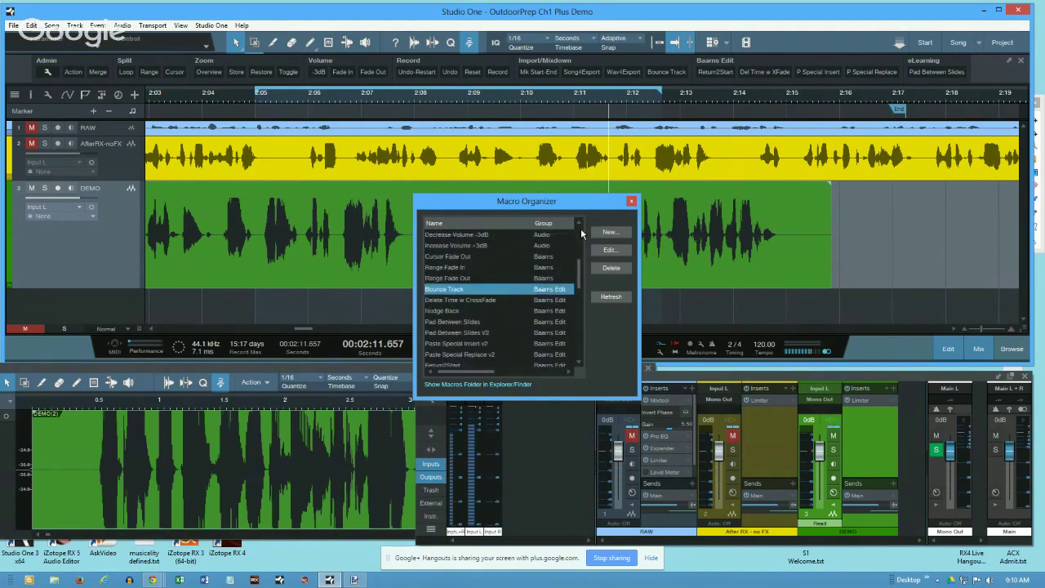
pyautogui.click(580, 234)
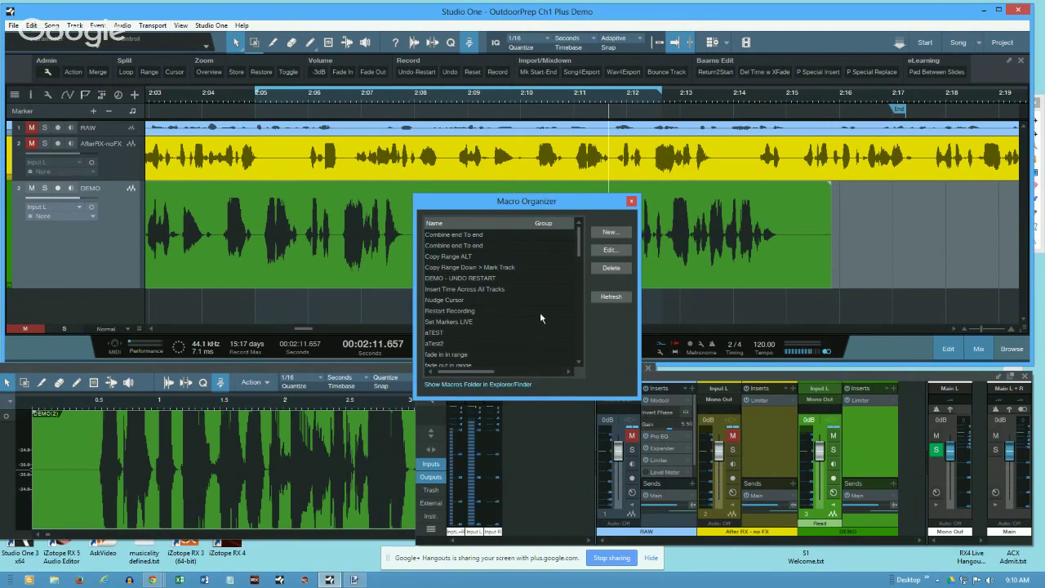
# - Examine the command sequence of the second Combine end To end macro, cancel editing, and close the Macro Organizer
pyautogui.click(468, 245)
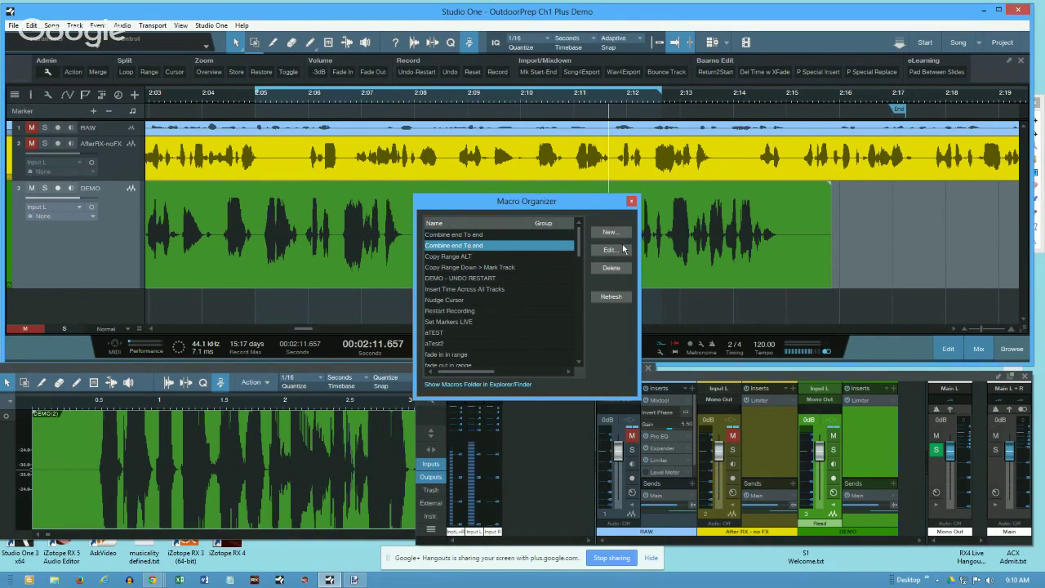
pyautogui.click(618, 251)
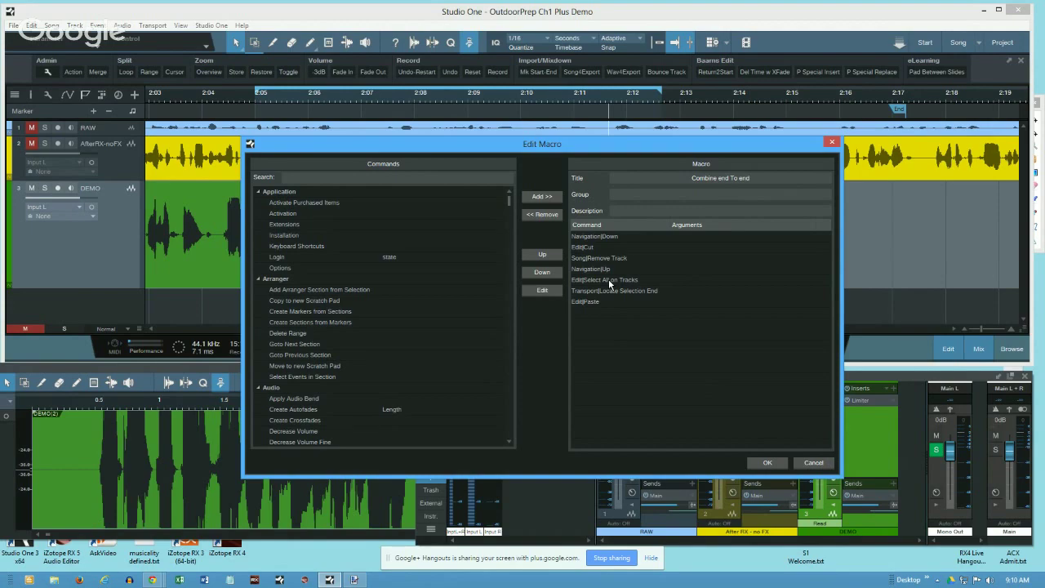
pyautogui.click(815, 466)
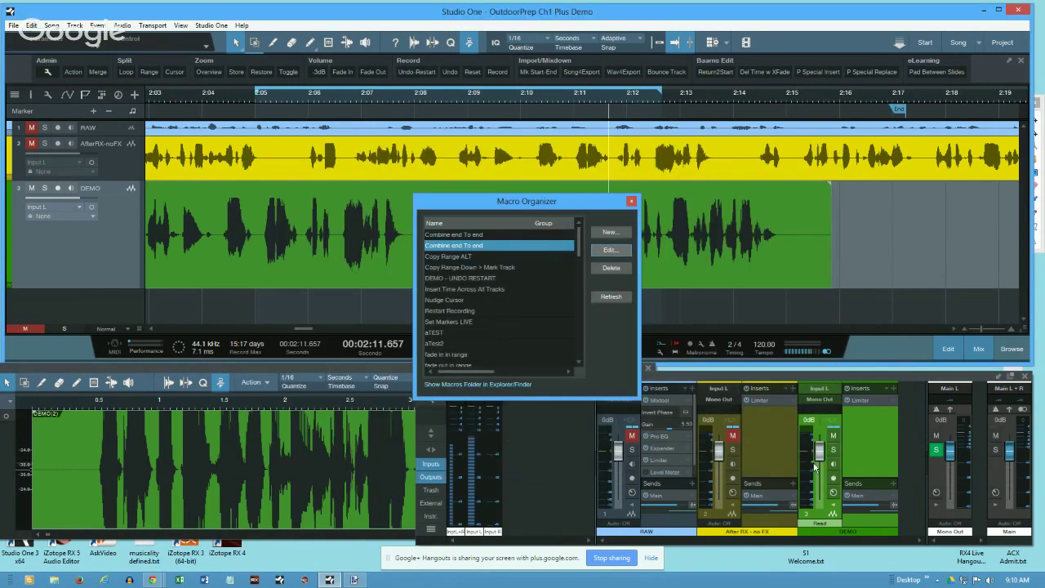
pyautogui.click(636, 205)
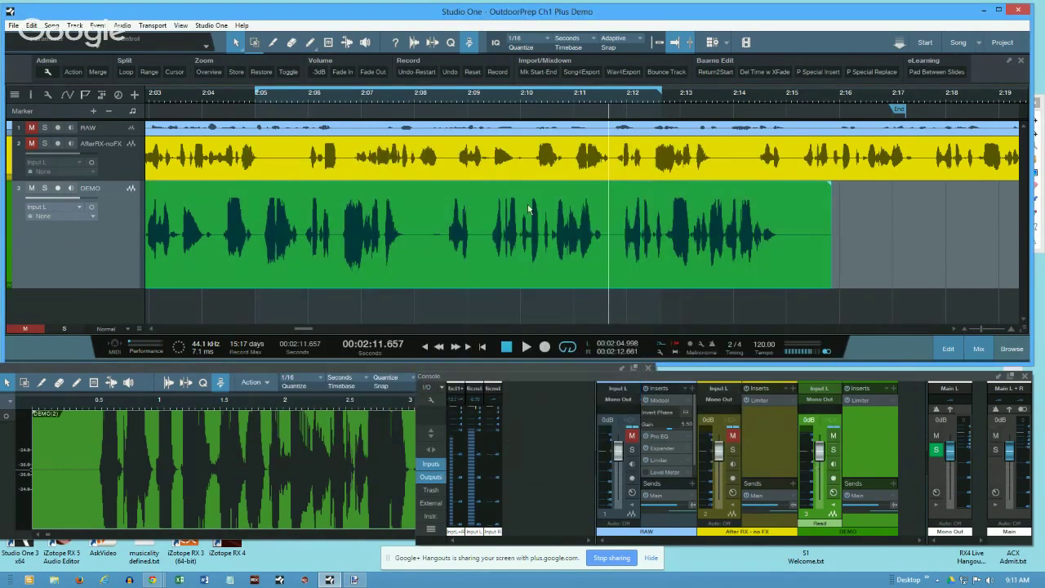
pyautogui.click(47, 26)
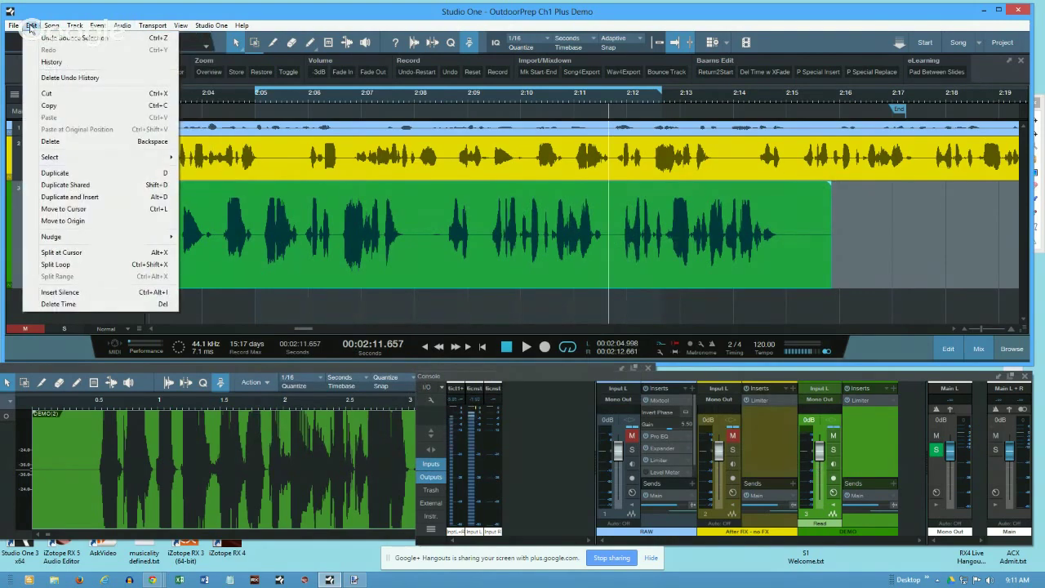
pyautogui.moveTo(72, 33)
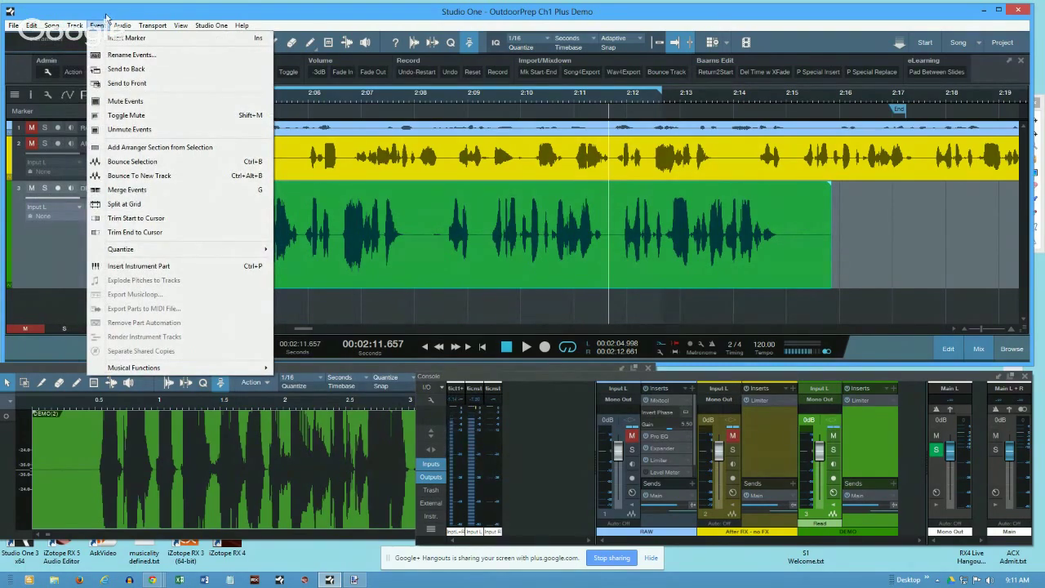
pyautogui.click(106, 16)
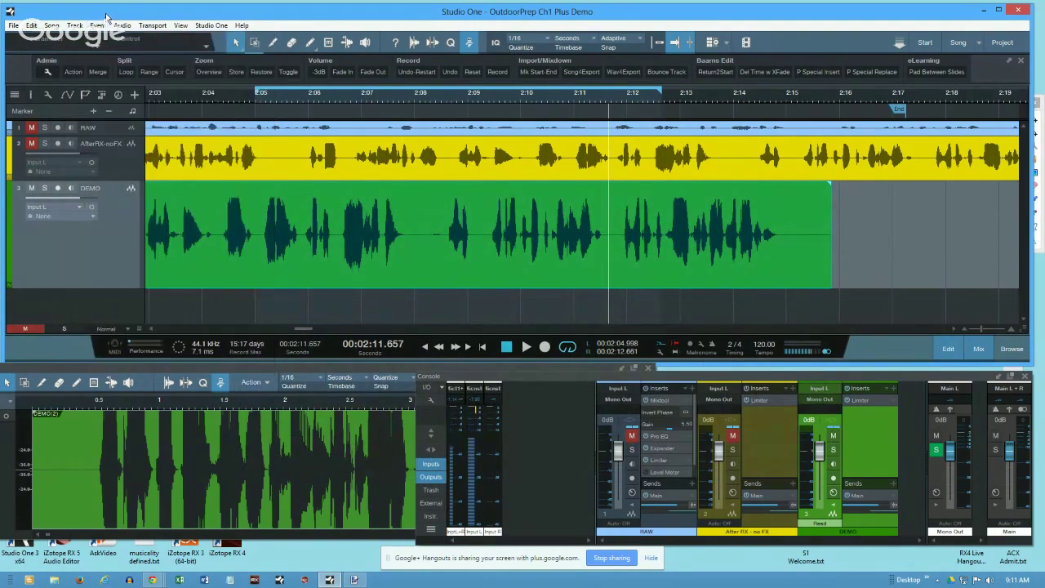
# - Open the Studio One Keyboard Shortcuts reference in the browser and reposition its window to examine the list
pyautogui.click(240, 27)
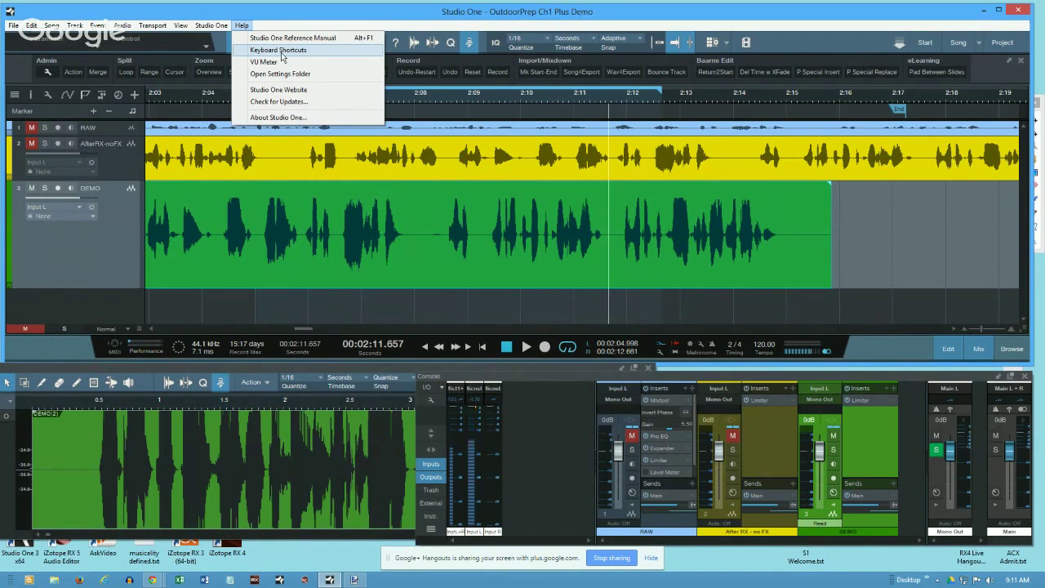
pyautogui.click(262, 49)
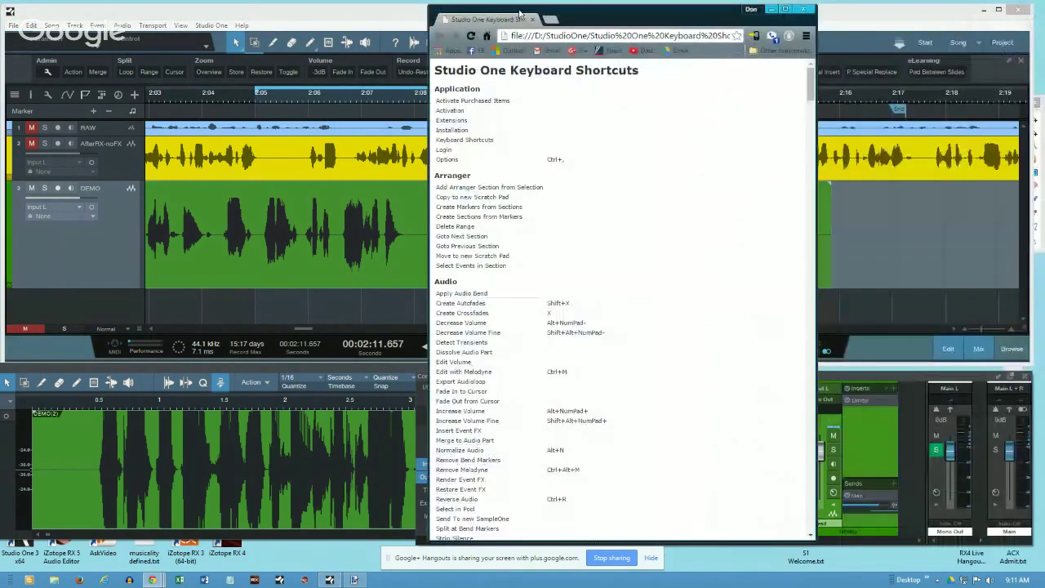
pyautogui.moveTo(519, 13); pyautogui.dragTo(544, 14)
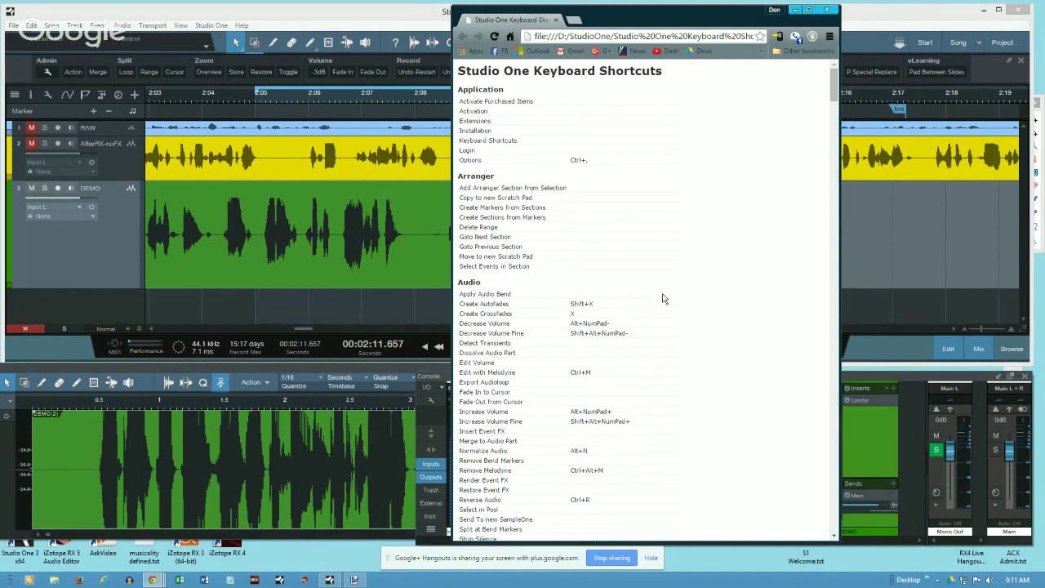
# - Look through the keyboard shortcuts list from the Application section down to the Marker section
pyautogui.scroll(-5, 664, 301)
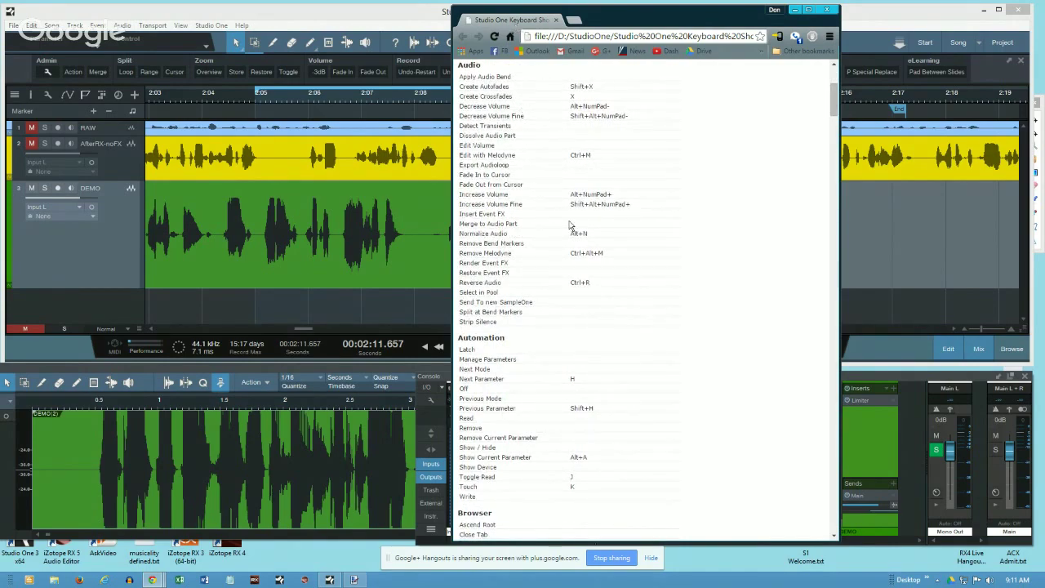
pyautogui.scroll(-3, 615, 283)
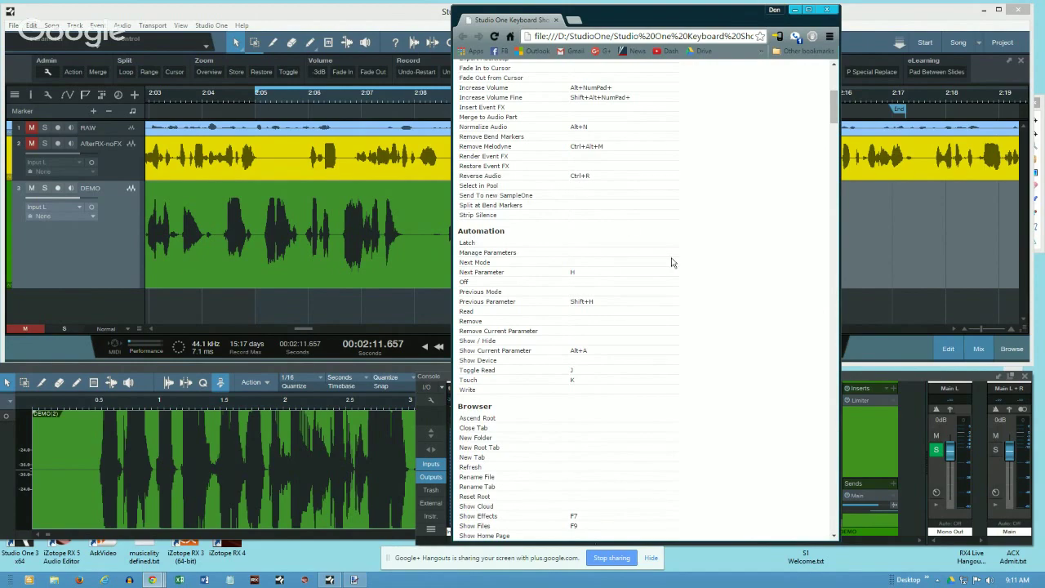
pyautogui.scroll(-6, 672, 263)
pyautogui.scroll(15, 673, 270)
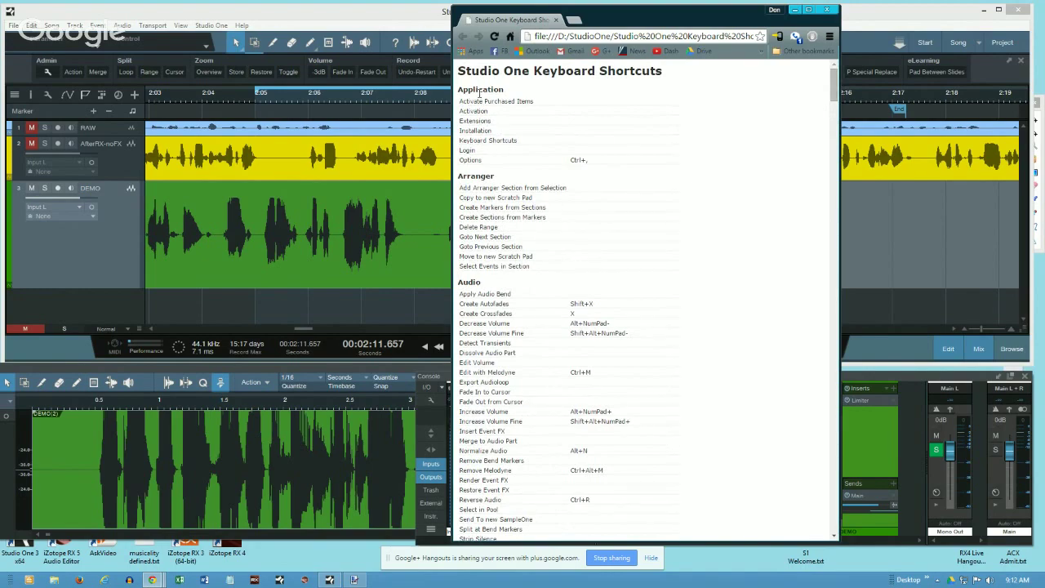
pyautogui.click(834, 539)
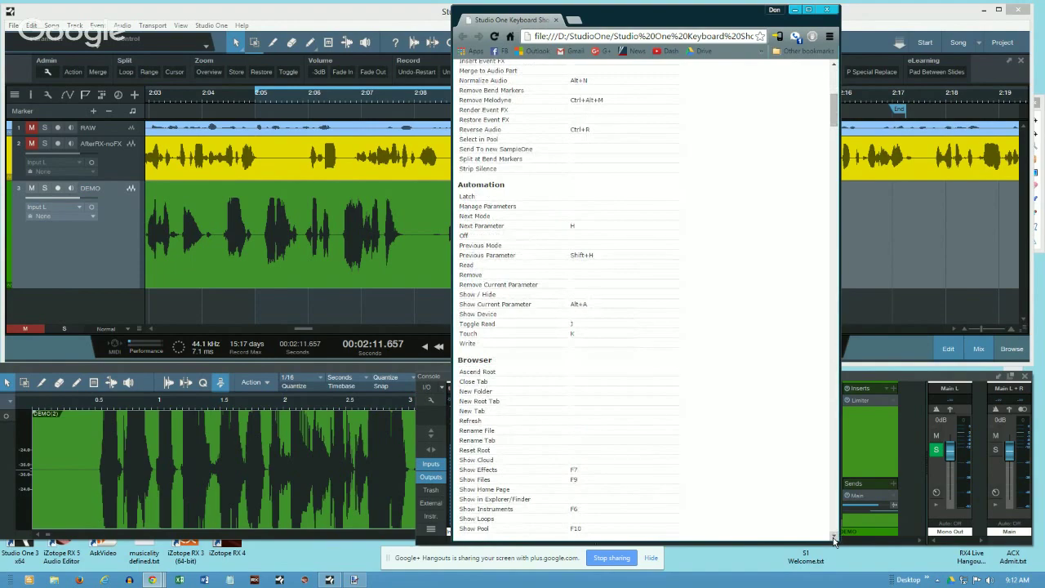
pyautogui.click(835, 523)
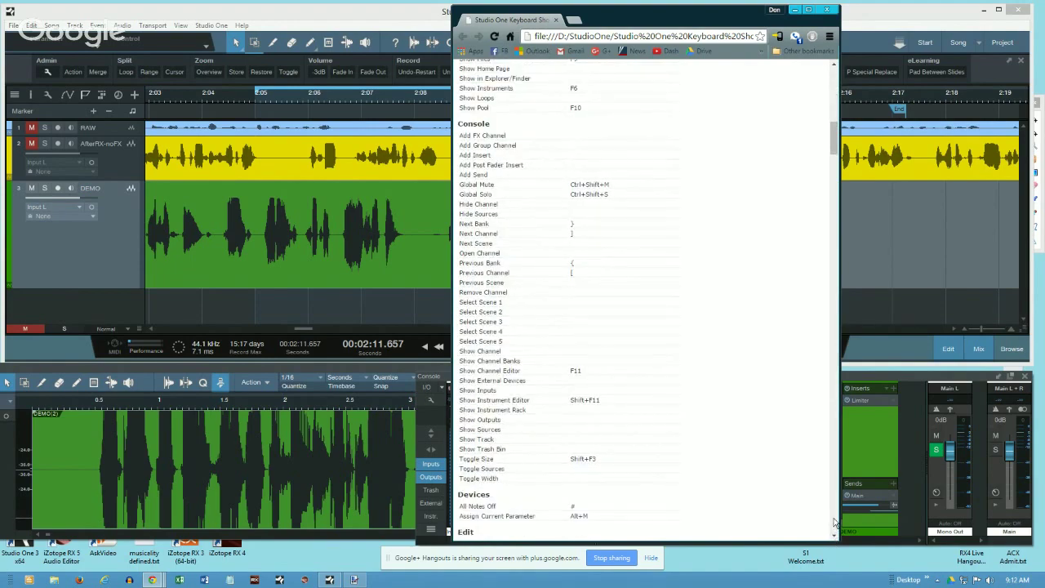
pyautogui.click(835, 523)
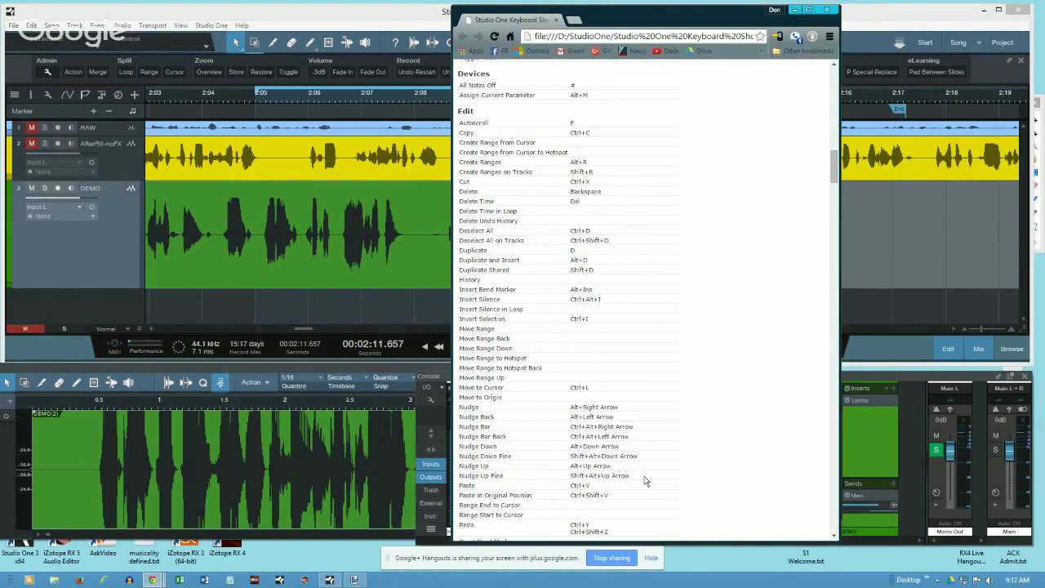
pyautogui.click(835, 517)
pyautogui.click(835, 518)
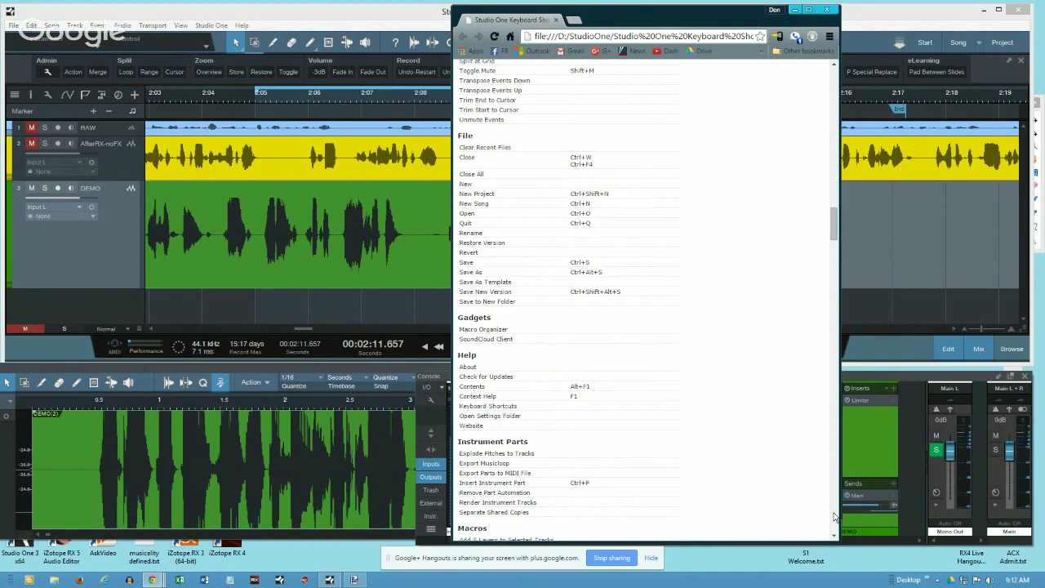
pyautogui.click(835, 518)
pyautogui.click(835, 517)
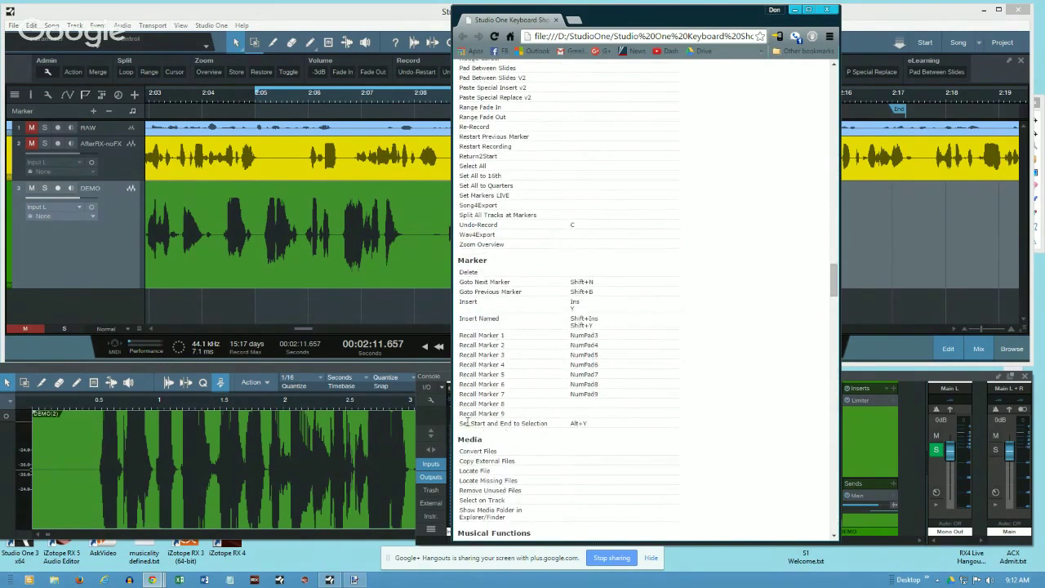
# - Highlight the Set Start and End to Selection entry with its shortcut, and look further down to the Navigation section
pyautogui.moveTo(462, 423); pyautogui.dragTo(588, 426)
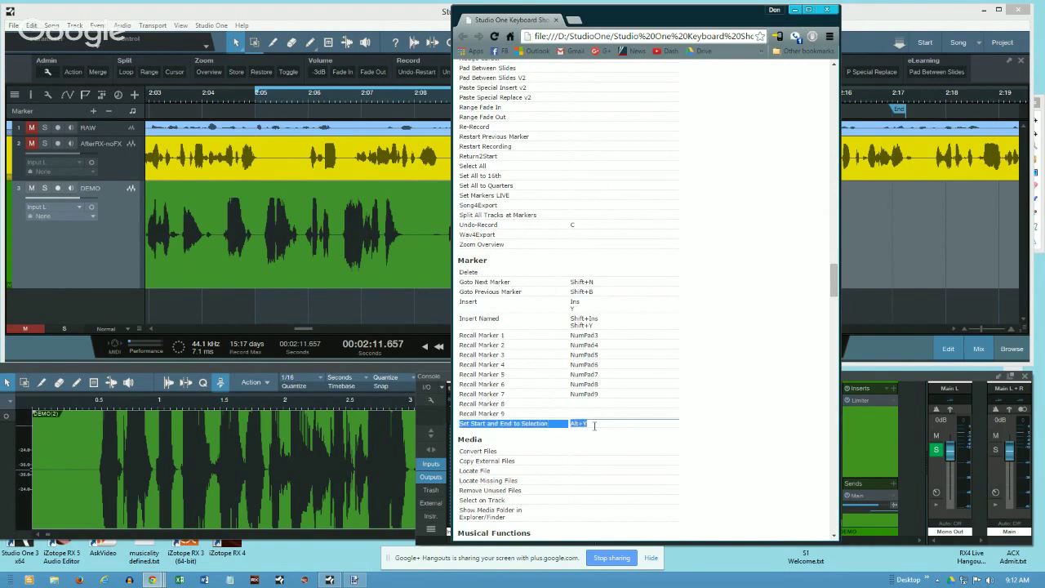
pyautogui.click(835, 536)
pyautogui.click(835, 535)
pyautogui.click(834, 536)
pyautogui.click(835, 536)
pyautogui.click(834, 536)
pyautogui.click(835, 536)
pyautogui.click(834, 536)
pyautogui.click(834, 536)
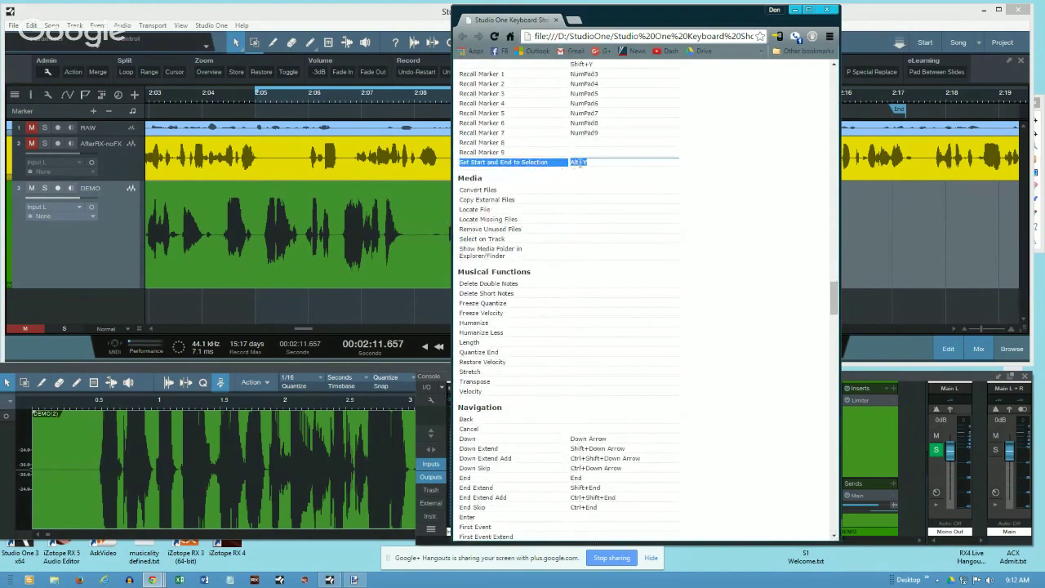
pyautogui.click(562, 166)
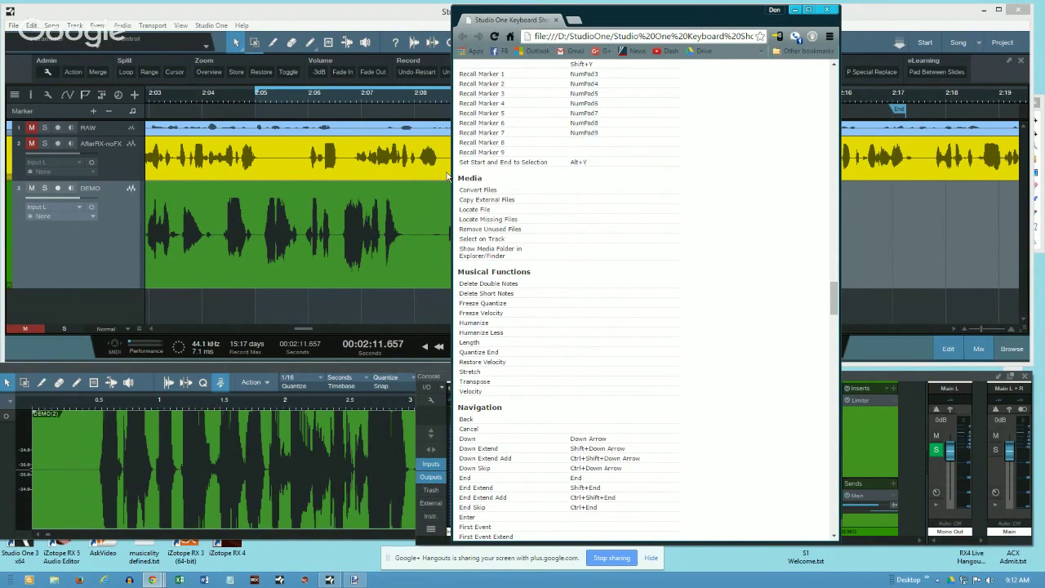
# - Move the shortcuts reference aside, re-examine its Set Start and End to Selection entry, and return to Studio One
pyautogui.moveTo(605, 16); pyautogui.dragTo(773, 12)
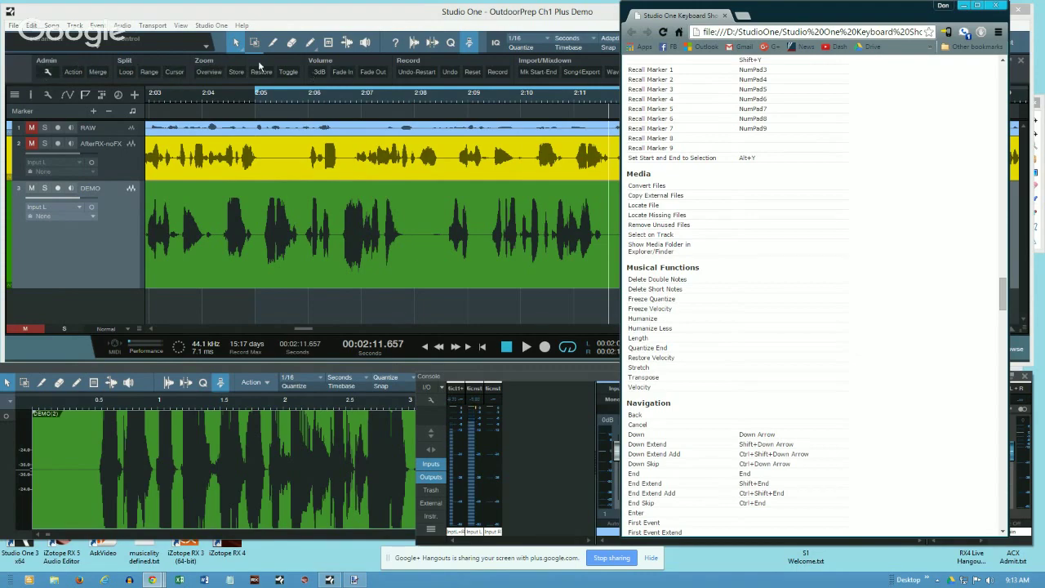
pyautogui.click(48, 73)
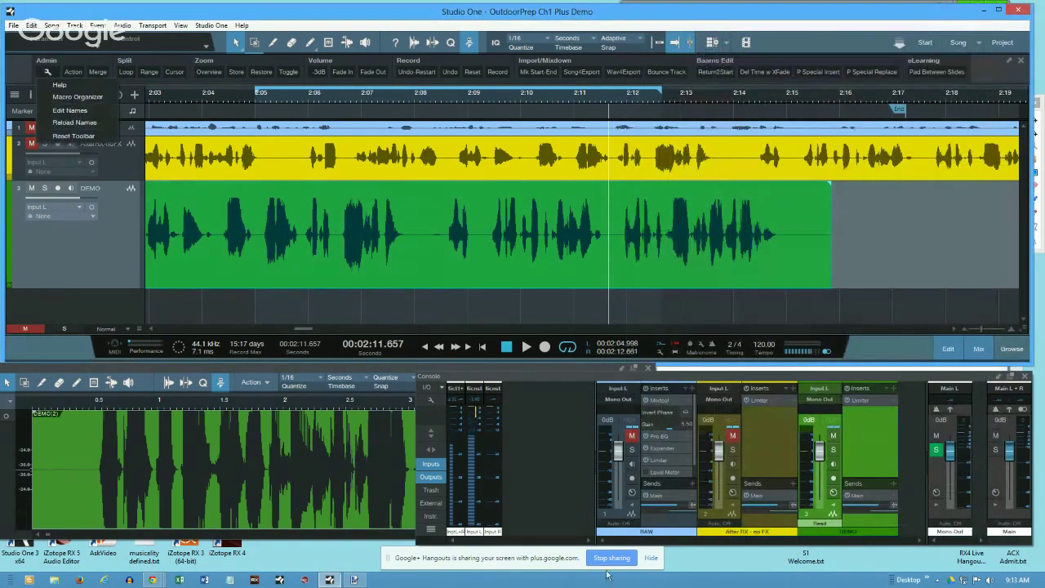
pyautogui.click(152, 580)
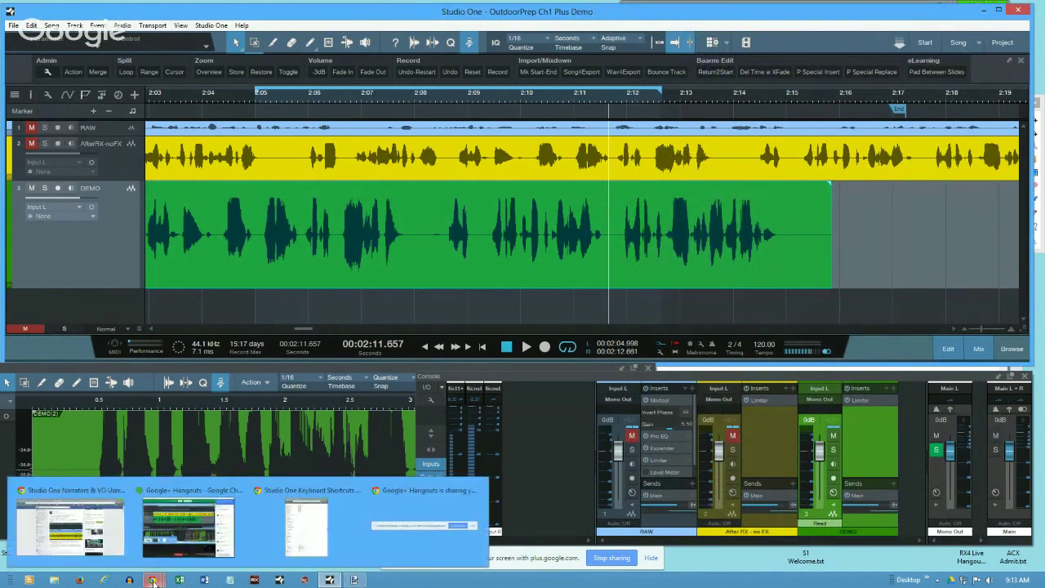
pyautogui.click(464, 532)
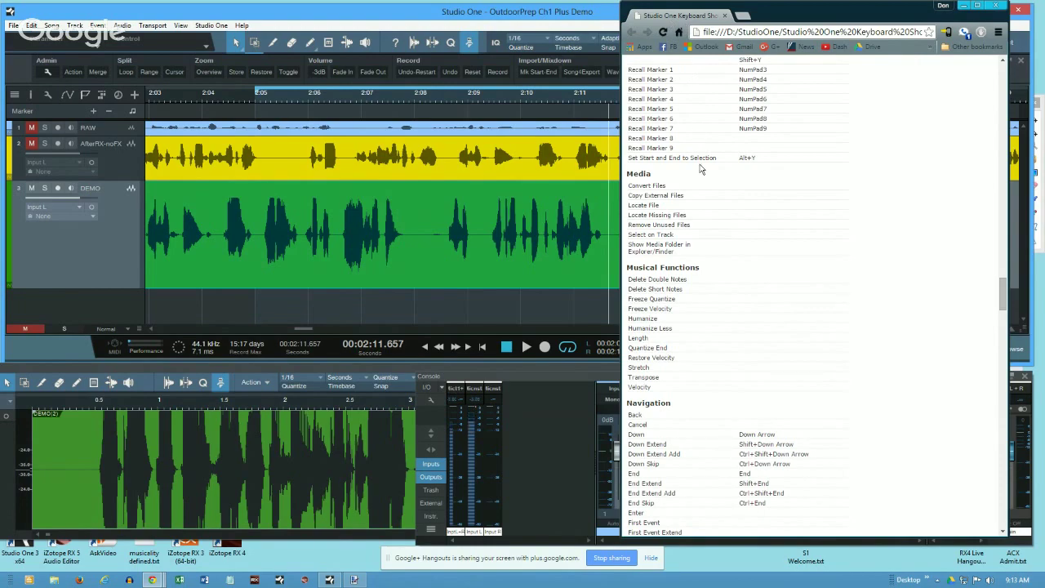
pyautogui.moveTo(629, 158); pyautogui.dragTo(741, 159)
pyautogui.click(743, 158)
pyautogui.click(533, 18)
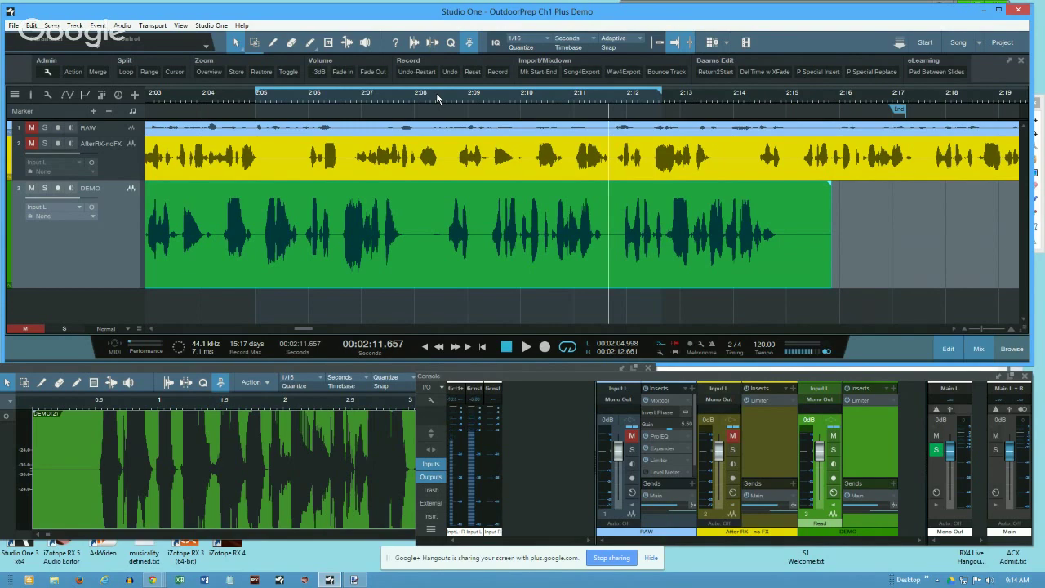
# - Place the playback cursor at about 2:08.195 and examine the Preroll setting in the Metronome Setup
pyautogui.click(426, 102)
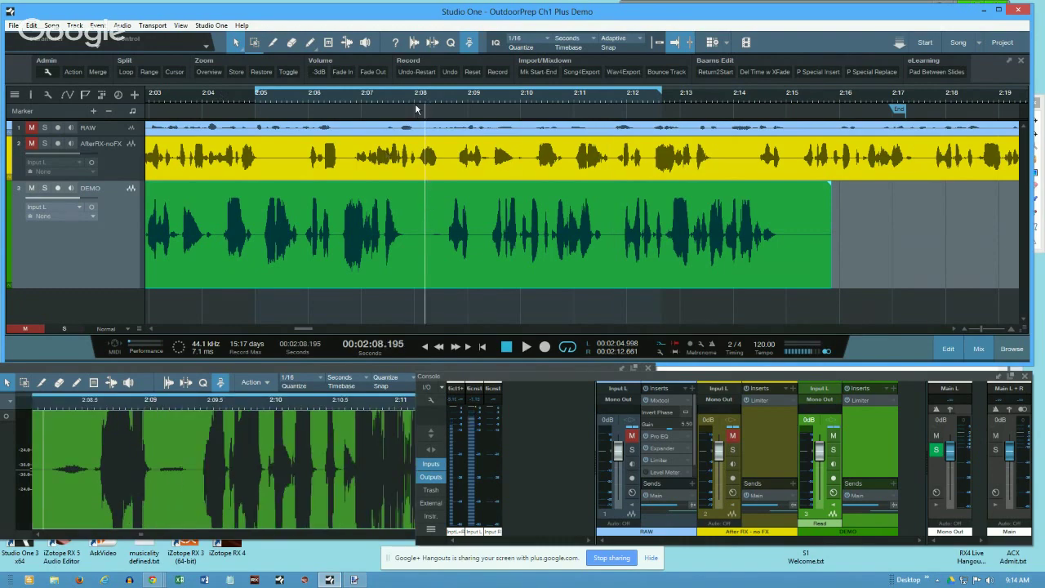
pyautogui.click(703, 349)
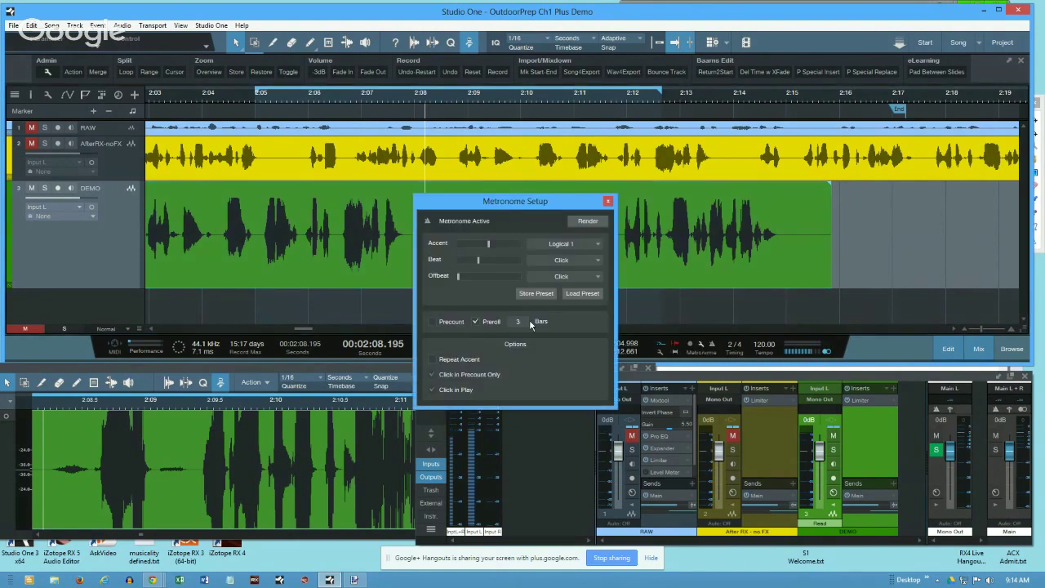
pyautogui.click(609, 204)
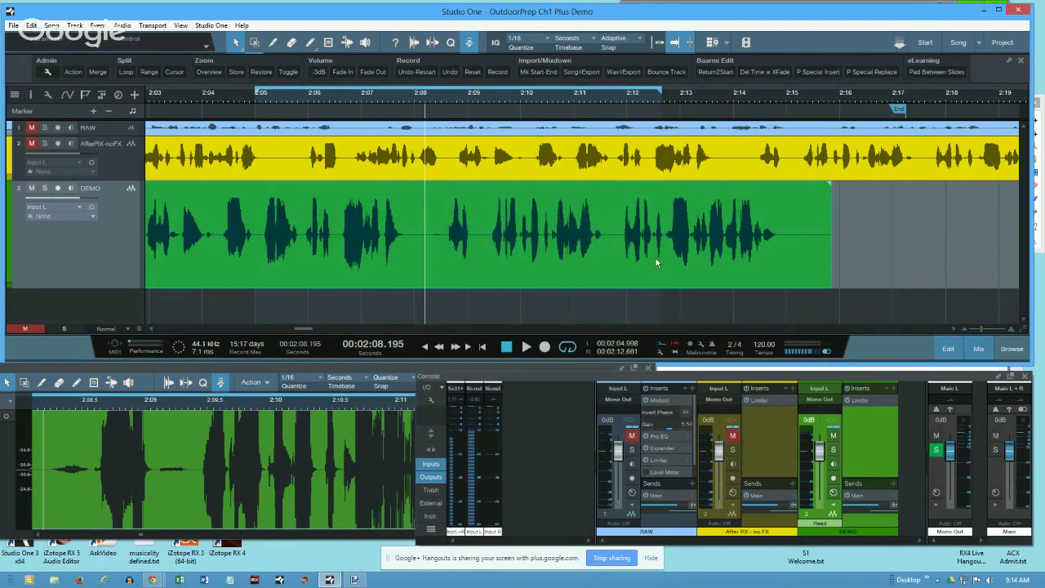
pyautogui.click(703, 350)
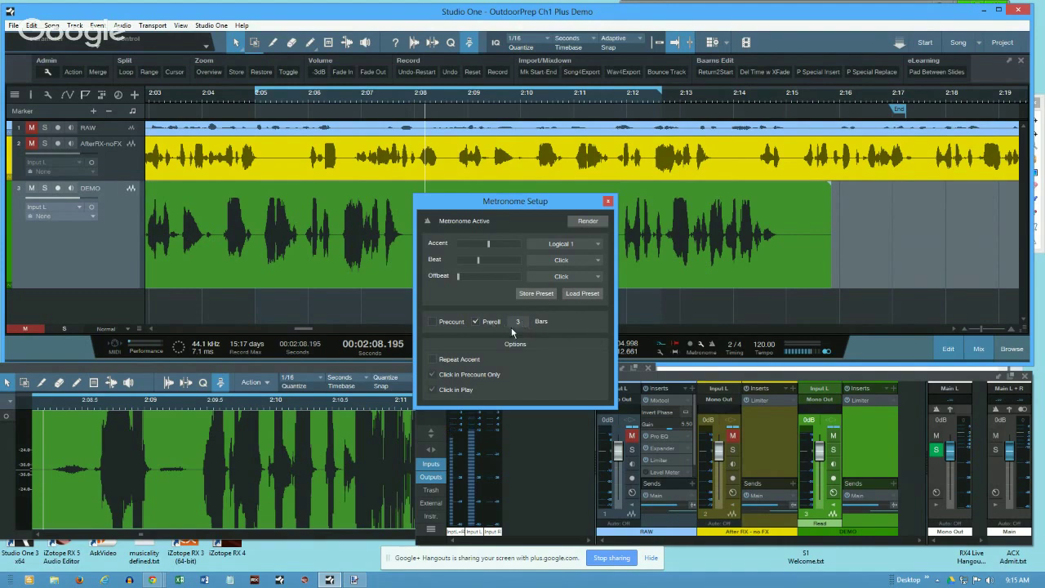
pyautogui.click(609, 201)
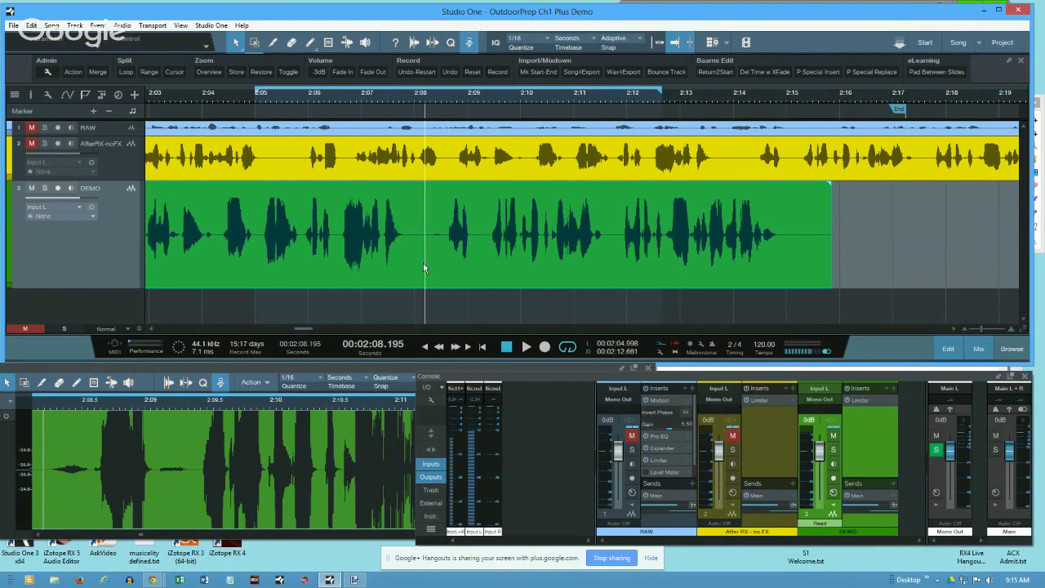
# - Try to punch-record on the unarmed DEMO track from about 2:08.195 using preroll playback, and stop the transport
pyautogui.press('space')
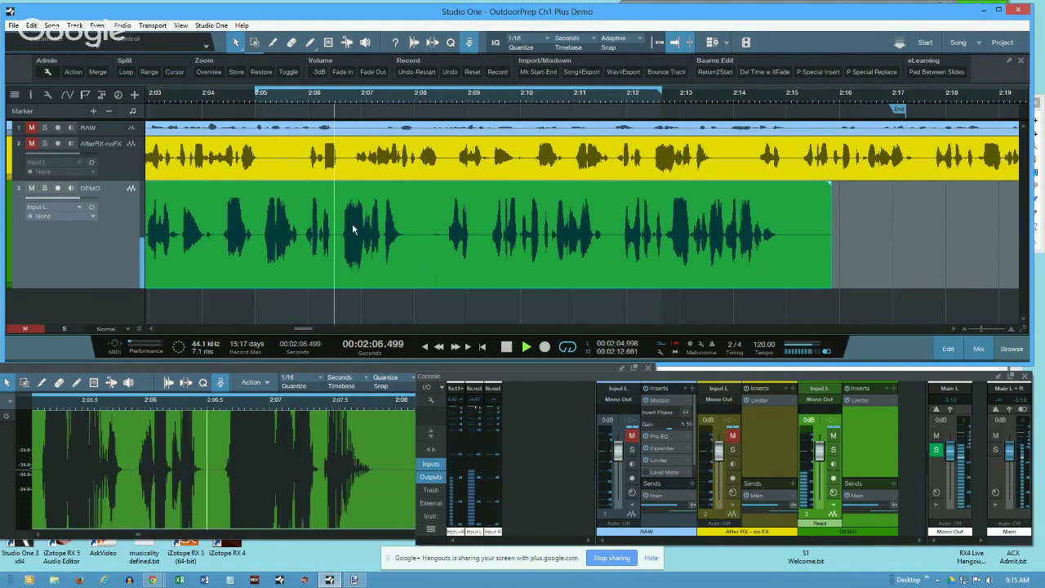
pyautogui.press('KP_Multiply')
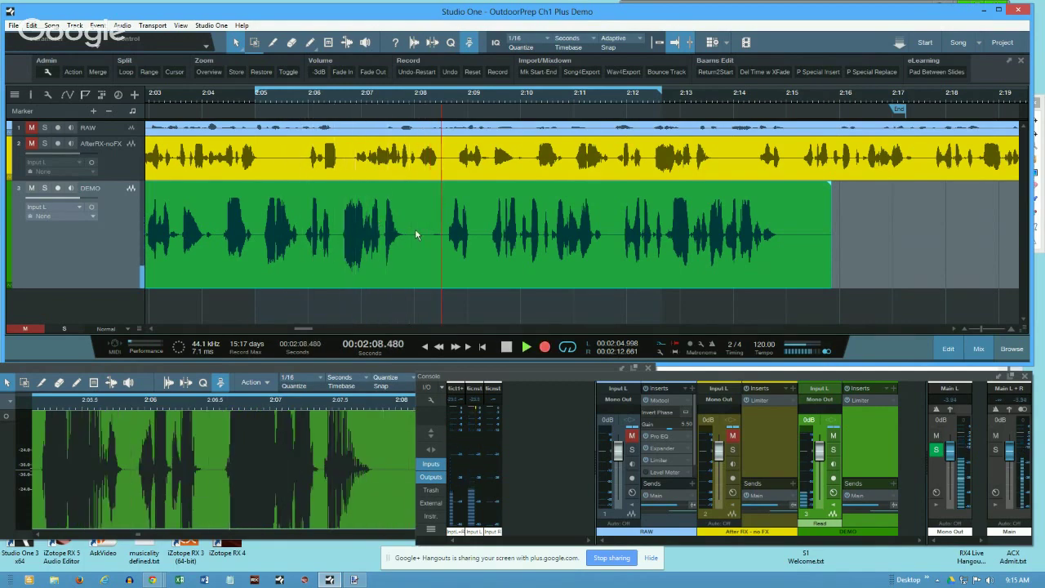
pyautogui.press('space')
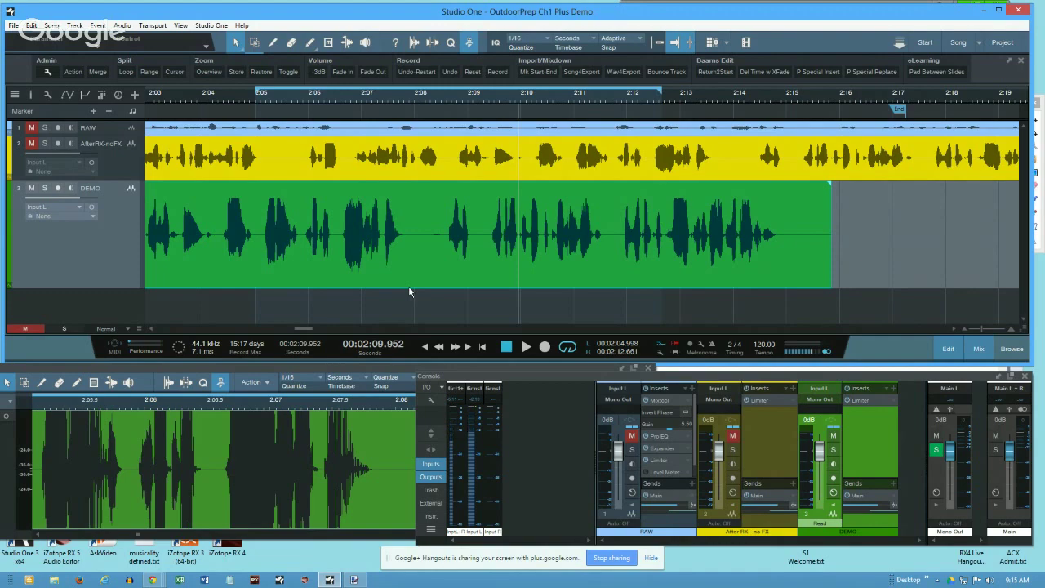
# - Arm the DEMO track for recording and place the playback cursor at about 2:08
pyautogui.click(57, 189)
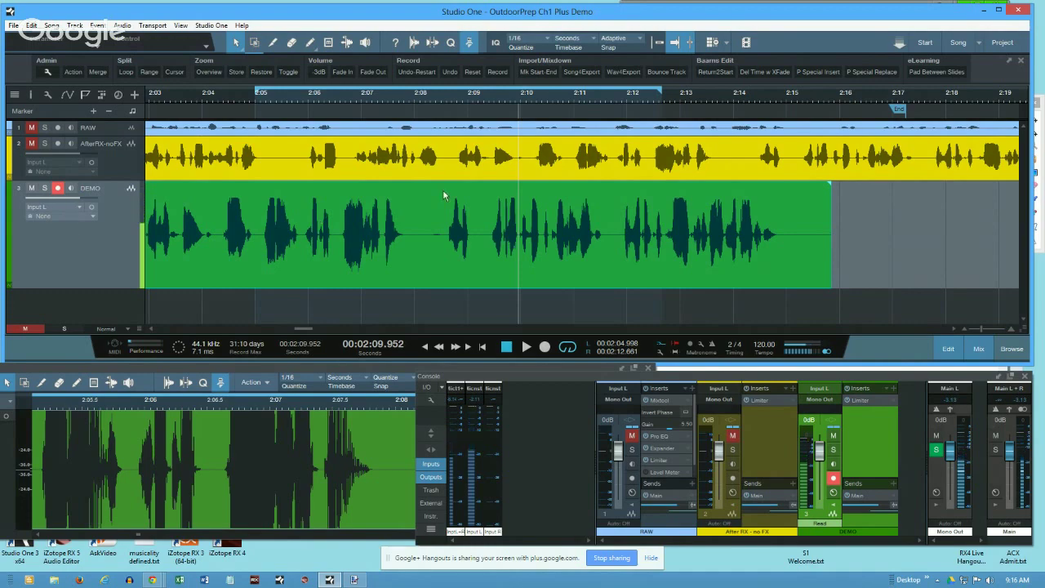
pyautogui.click(428, 96)
pyautogui.click(420, 95)
pyautogui.click(414, 98)
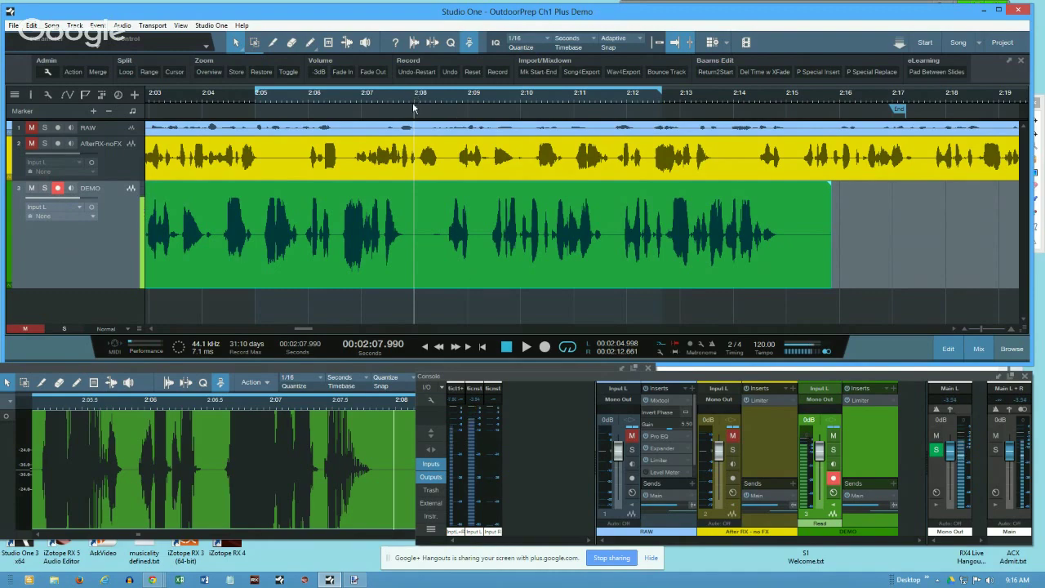
# - Play the preroll, punch-record a short take on the DEMO track, and stop the transport
pyautogui.press('space')
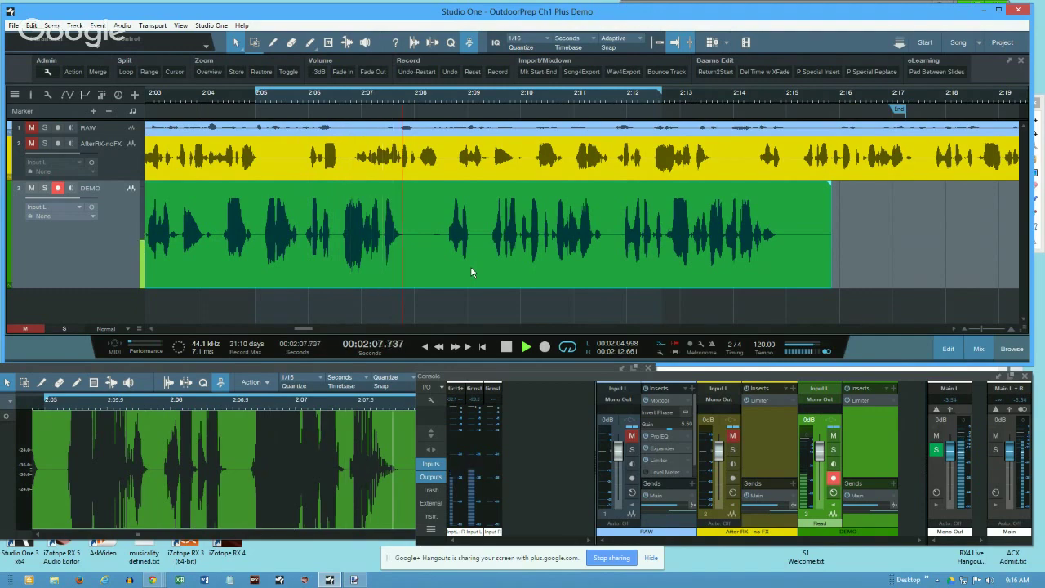
pyautogui.press('KP_Multiply')
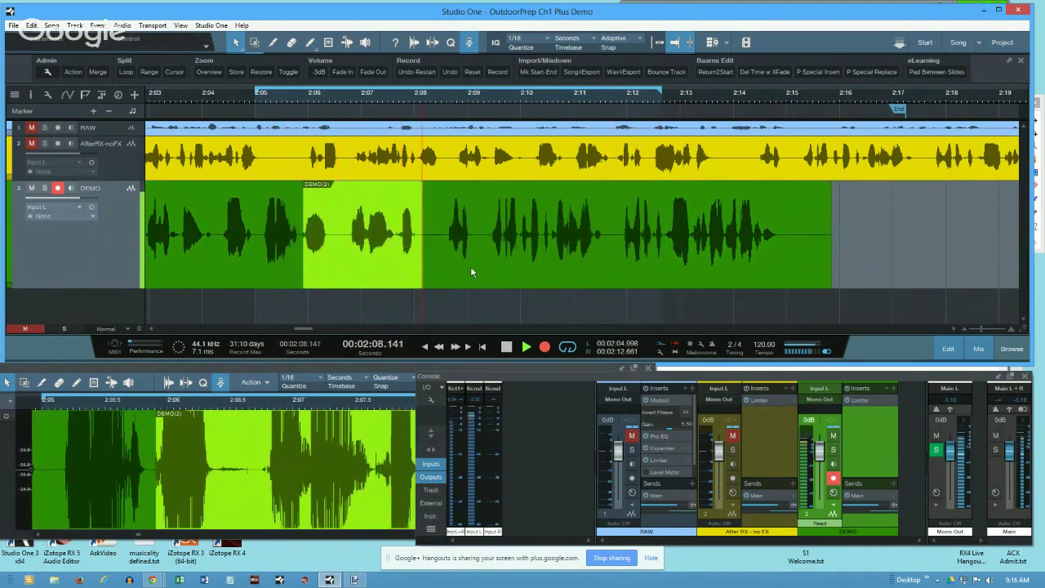
pyautogui.press('space')
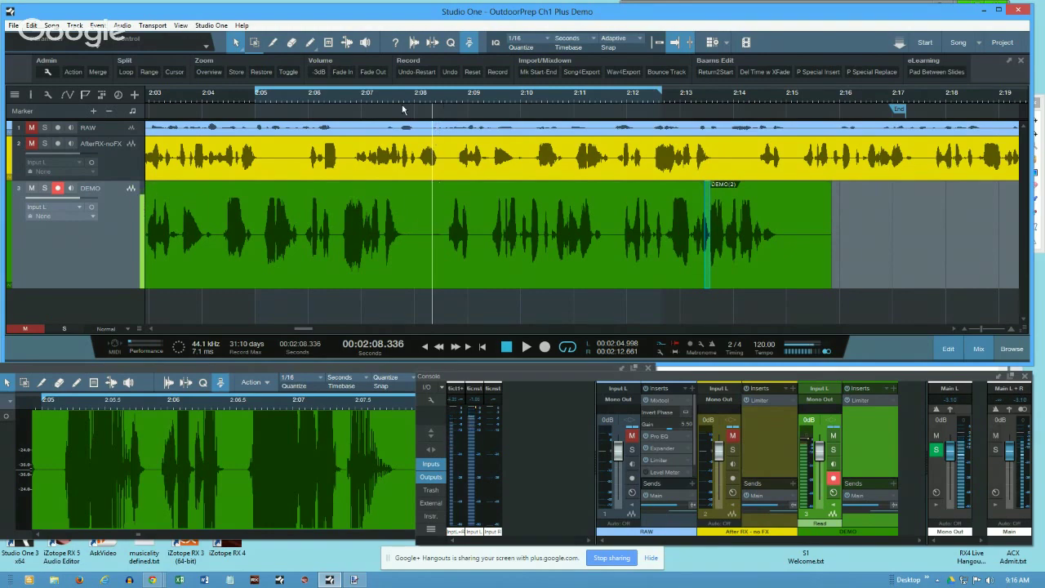
# - Punch-record about one second on the DEMO track from about 2:08.336 with preroll, and undo the recorded take
pyautogui.press('space')
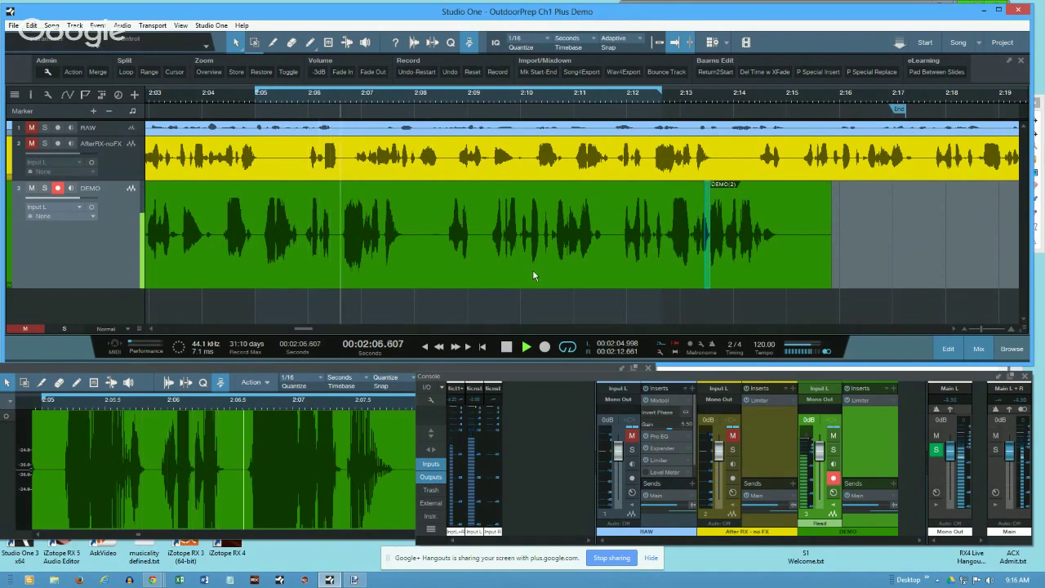
pyautogui.press('KP_Multiply')
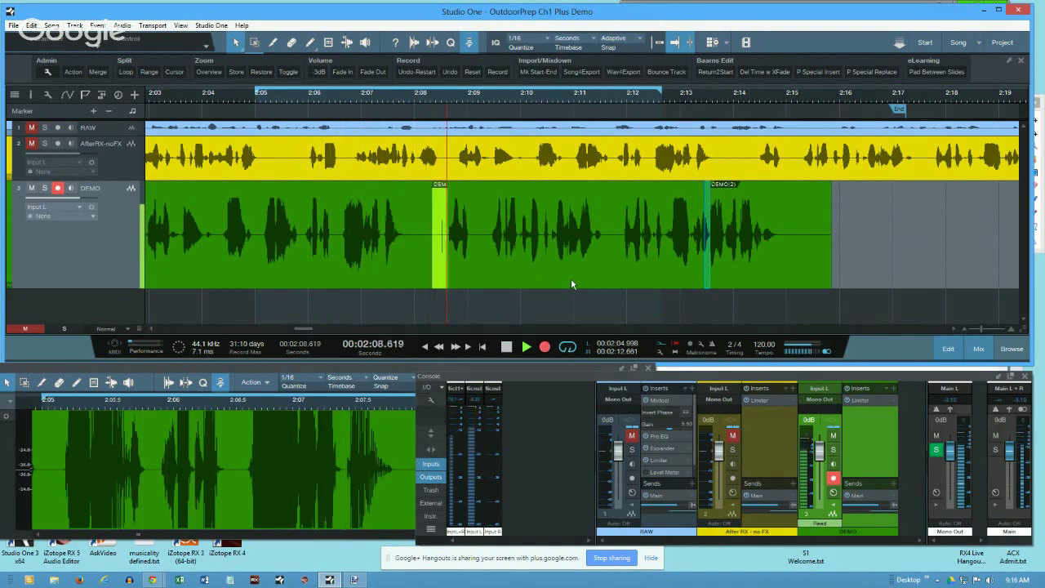
pyautogui.press('space')
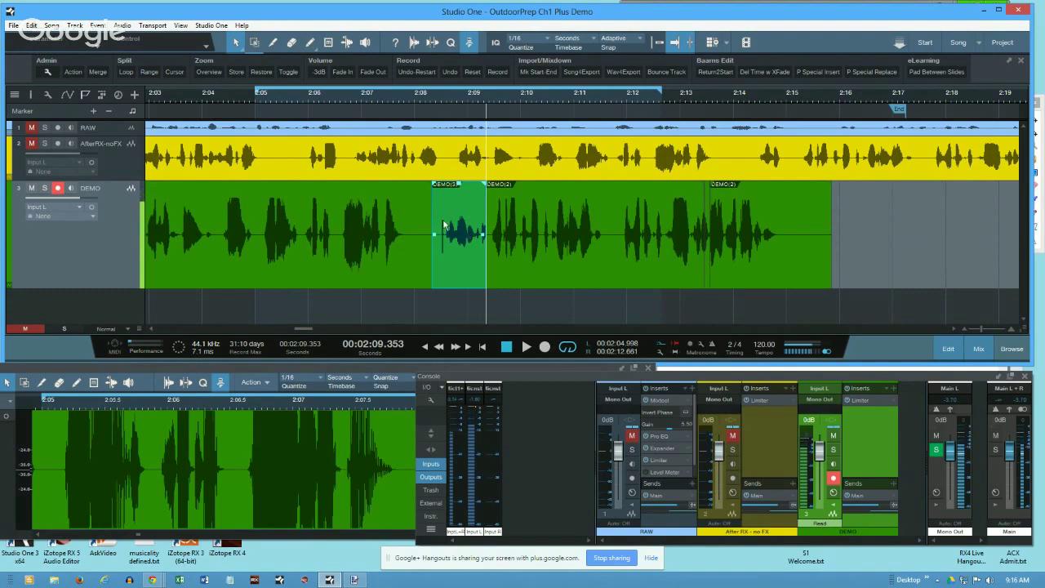
pyautogui.hotkey('ctrl', 'z')
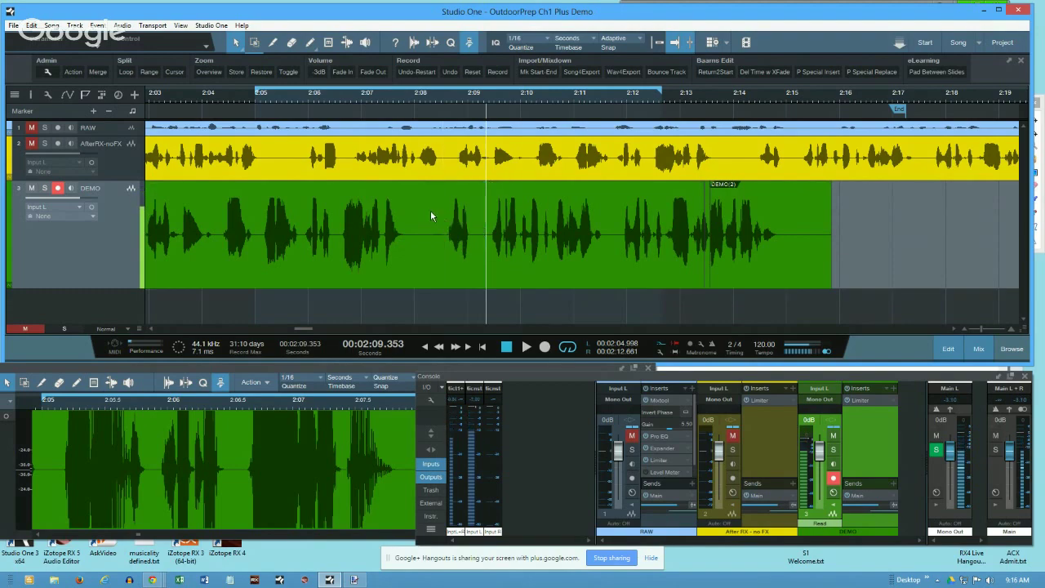
# - Punch-record on the DEMO track from about 2:08.123 with preroll, undo the take, and restart the recording from the same point
pyautogui.click(421, 93)
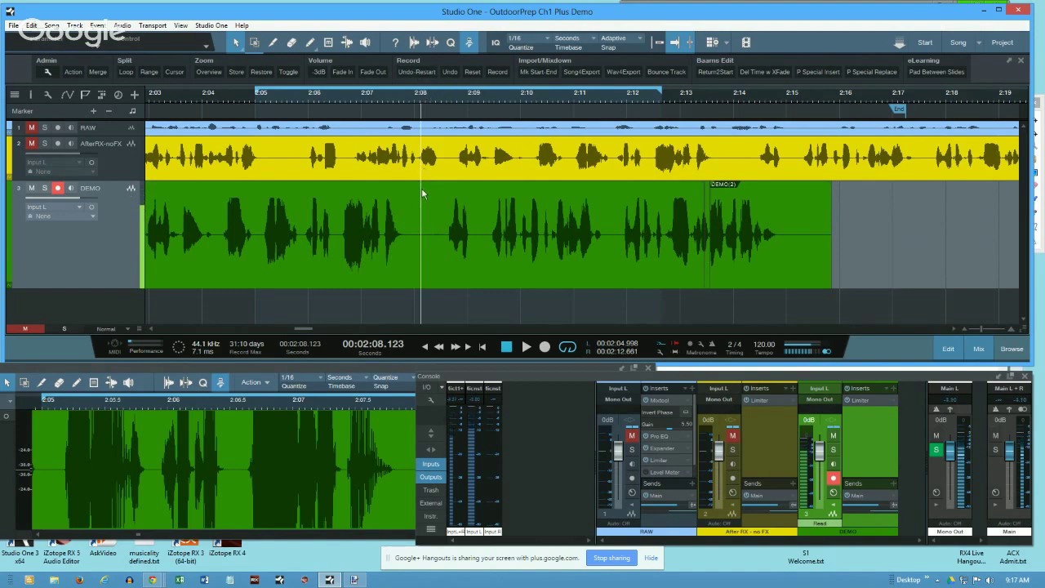
pyautogui.press('space')
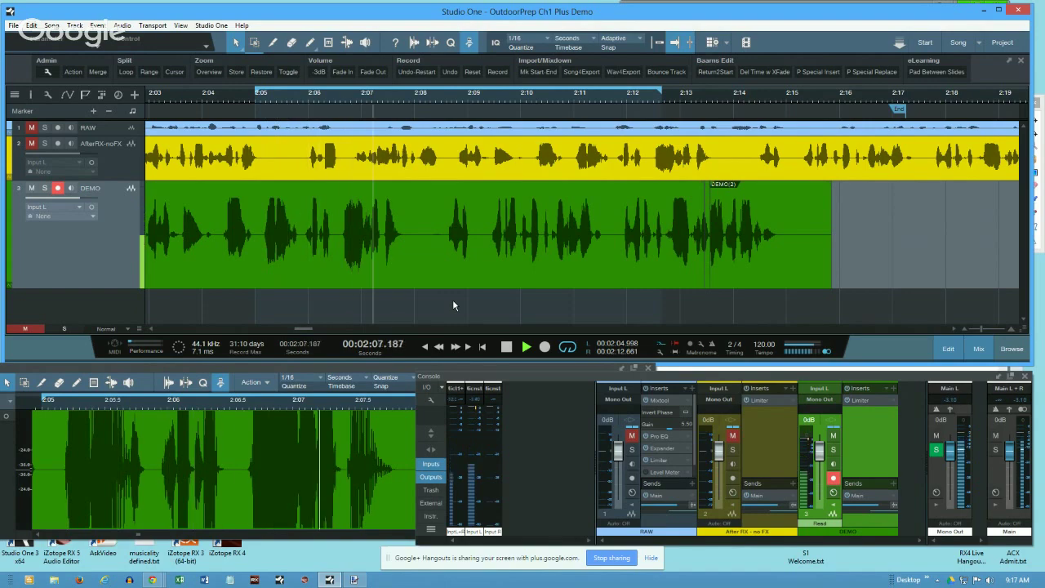
pyautogui.press('KP_Multiply')
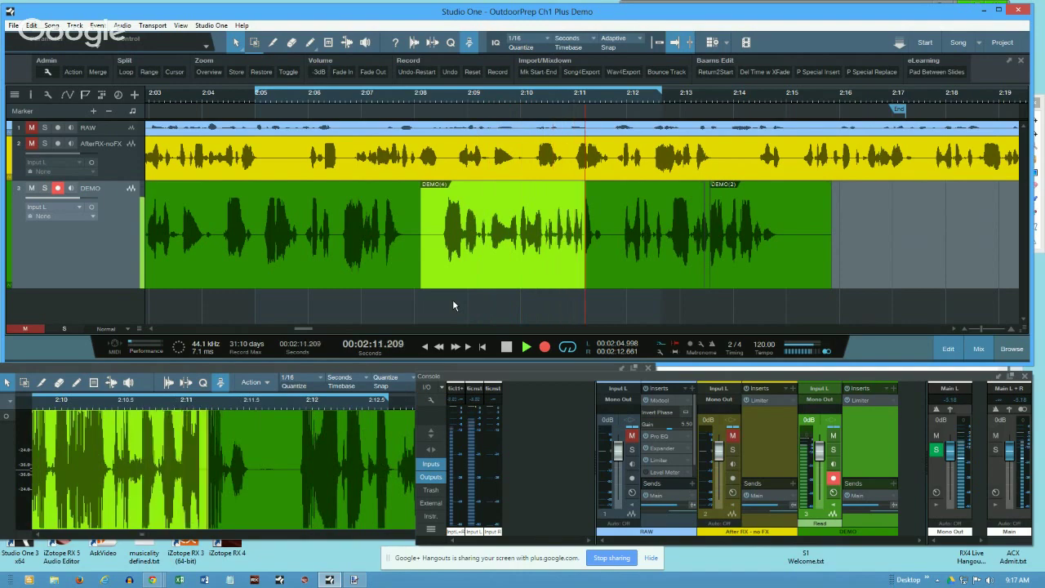
pyautogui.hotkey('ctrl', 'z')
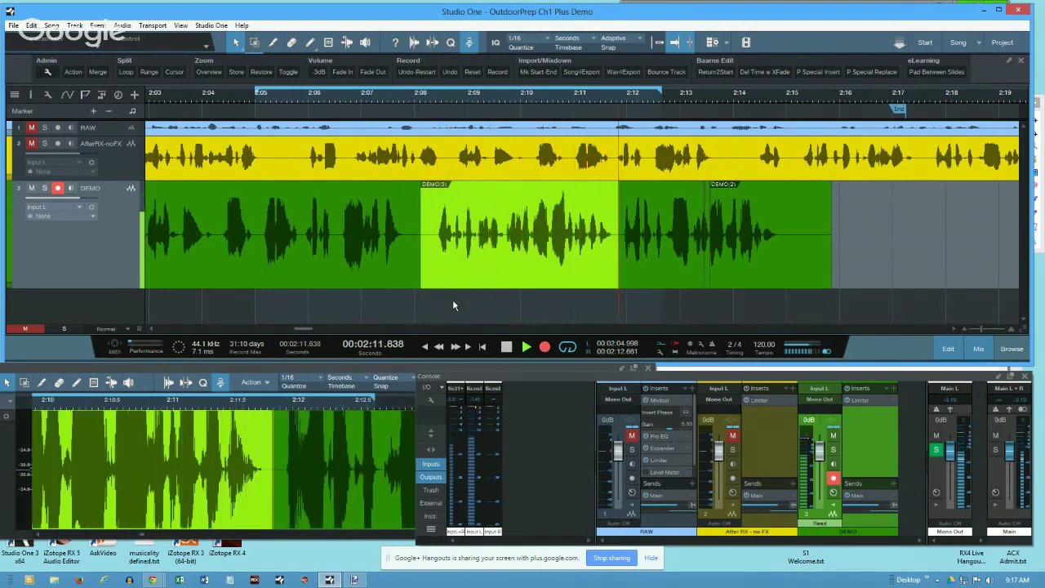
# - Record a take of about 1.9 seconds at the very beginning of the DEMO track, stop, and select the event after it
pyautogui.press('Home')
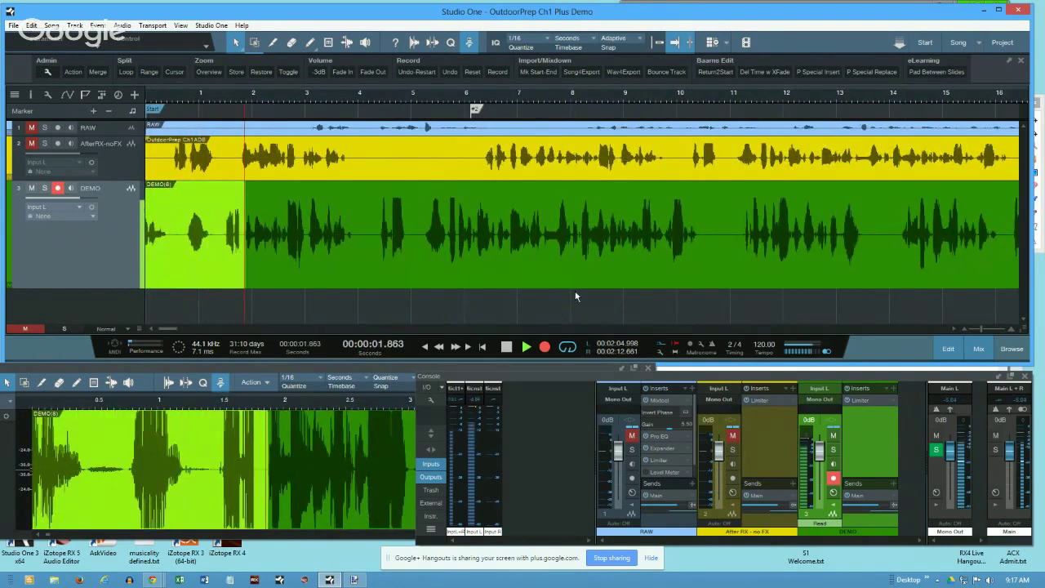
pyautogui.press('space')
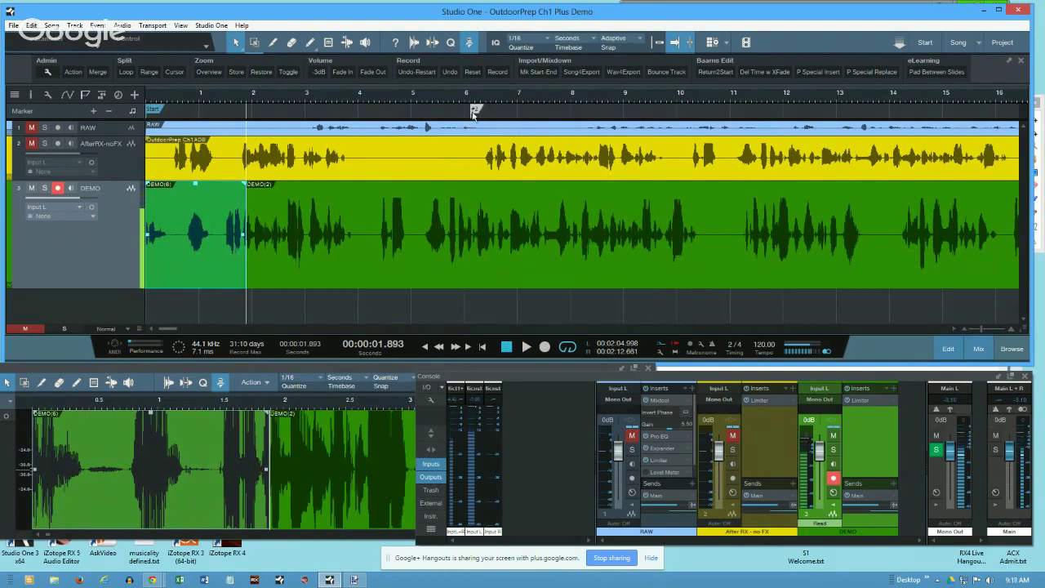
pyautogui.click(385, 222)
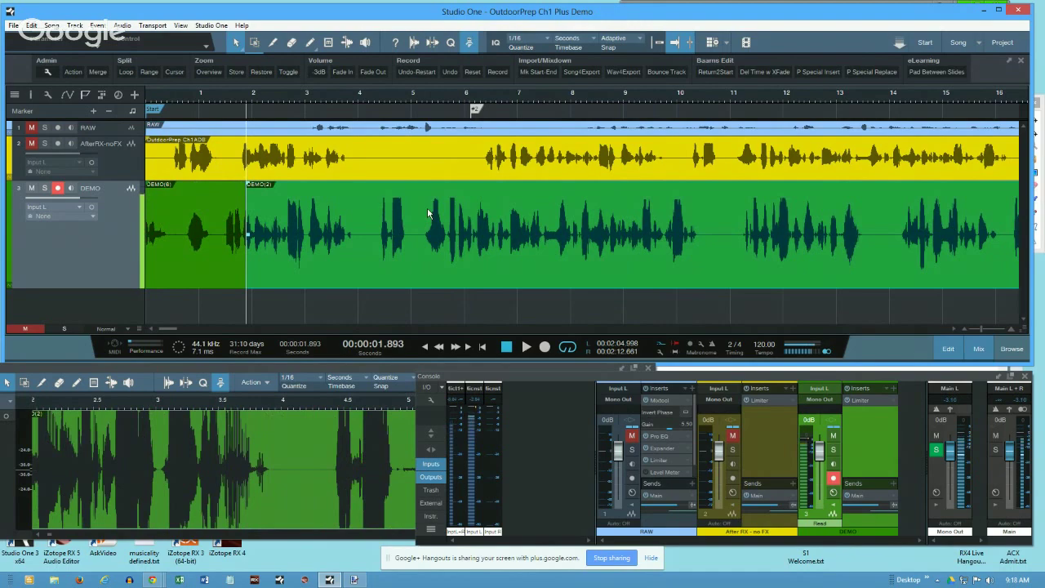
# - Delete marker #2 near the 6-second point, and select the long DEMO event again
pyautogui.rightClick(477, 112)
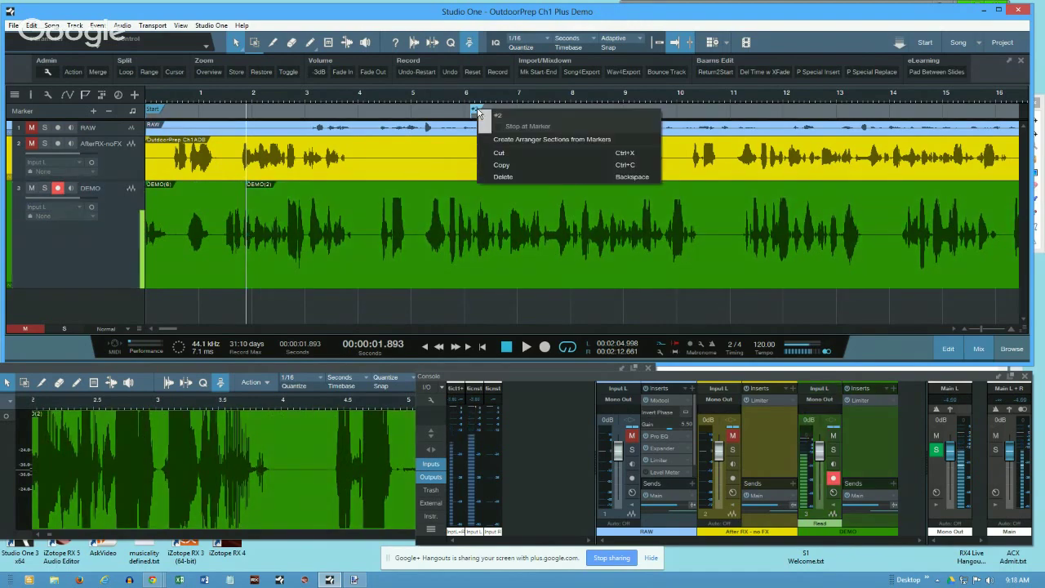
pyautogui.click(503, 177)
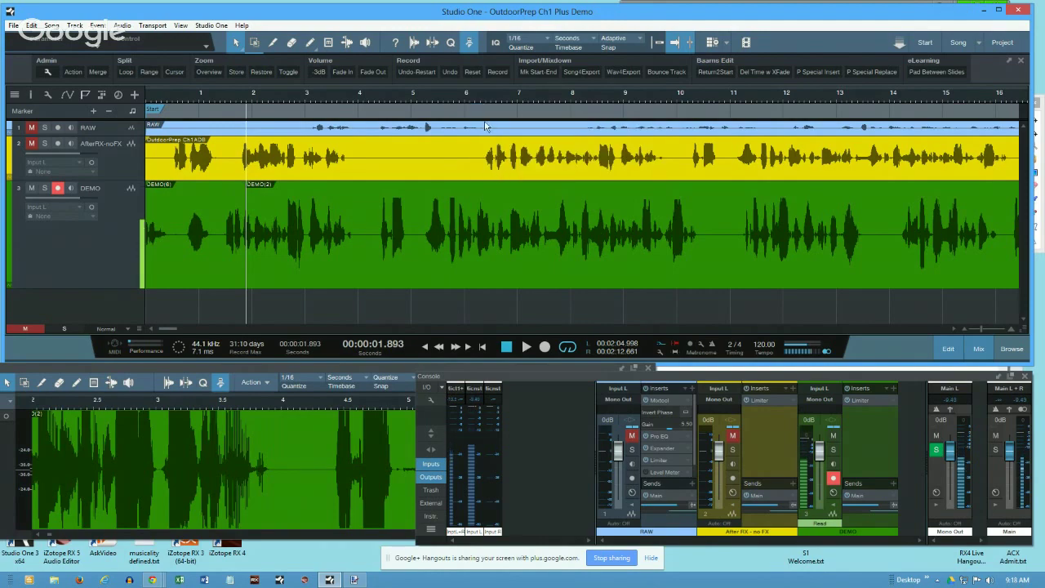
pyautogui.click(368, 207)
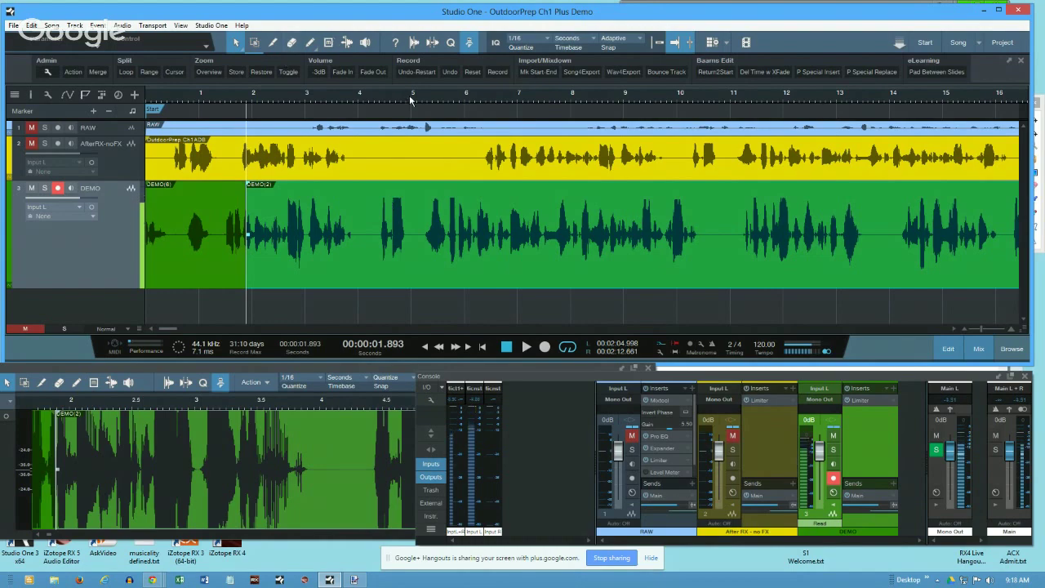
# - Place the playback cursor at about 5.993 s, play briefly, stop, and return the cursor to where playback started
pyautogui.click(475, 98)
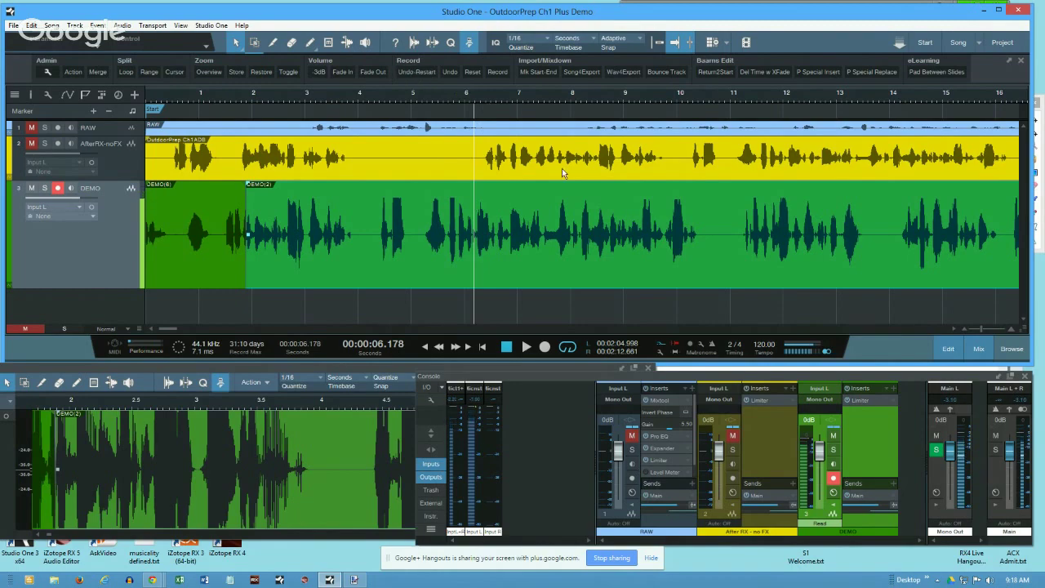
pyautogui.click(475, 105)
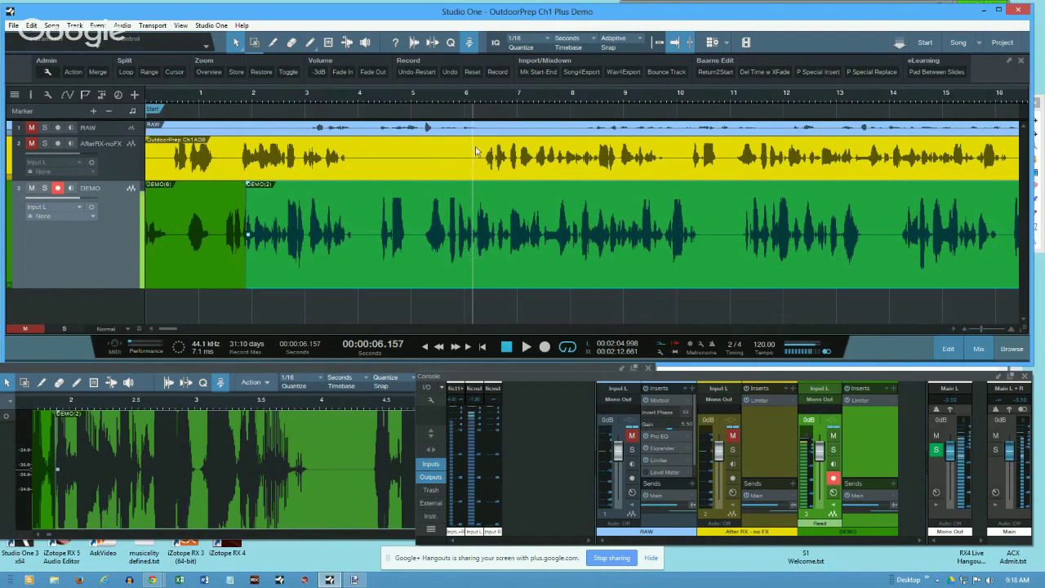
pyautogui.click(466, 98)
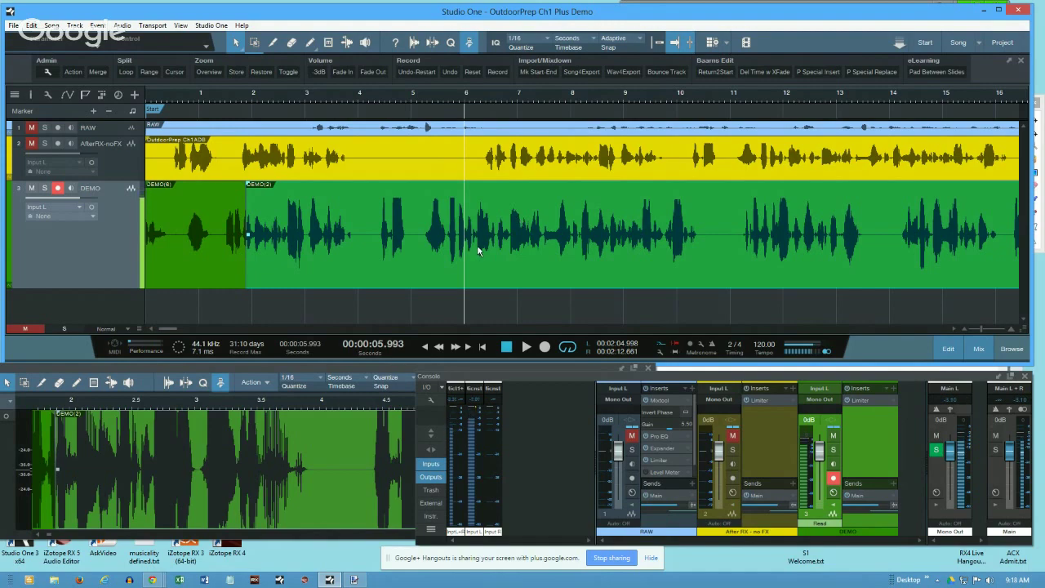
pyautogui.press('space')
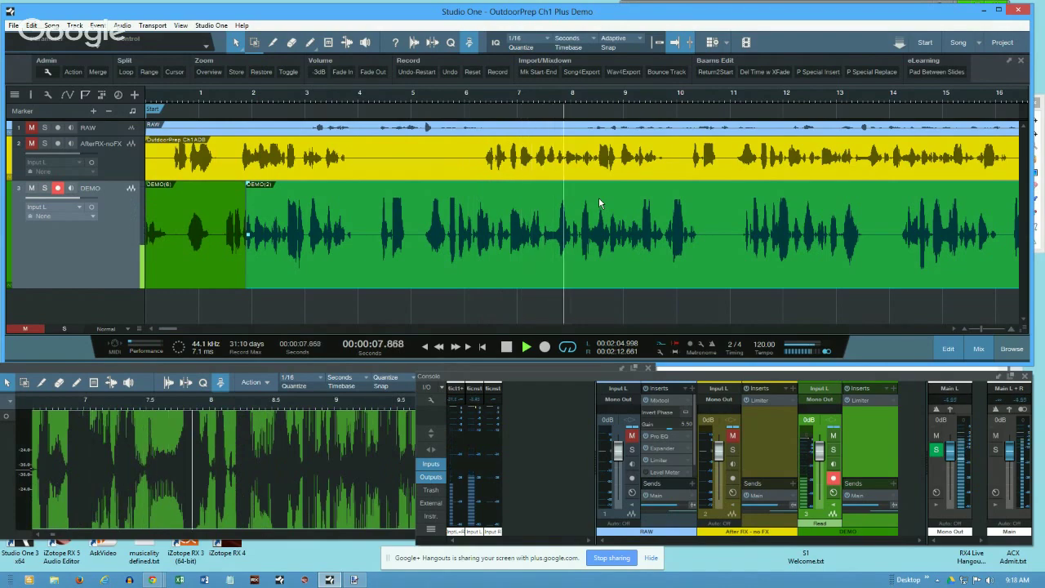
pyautogui.press('space')
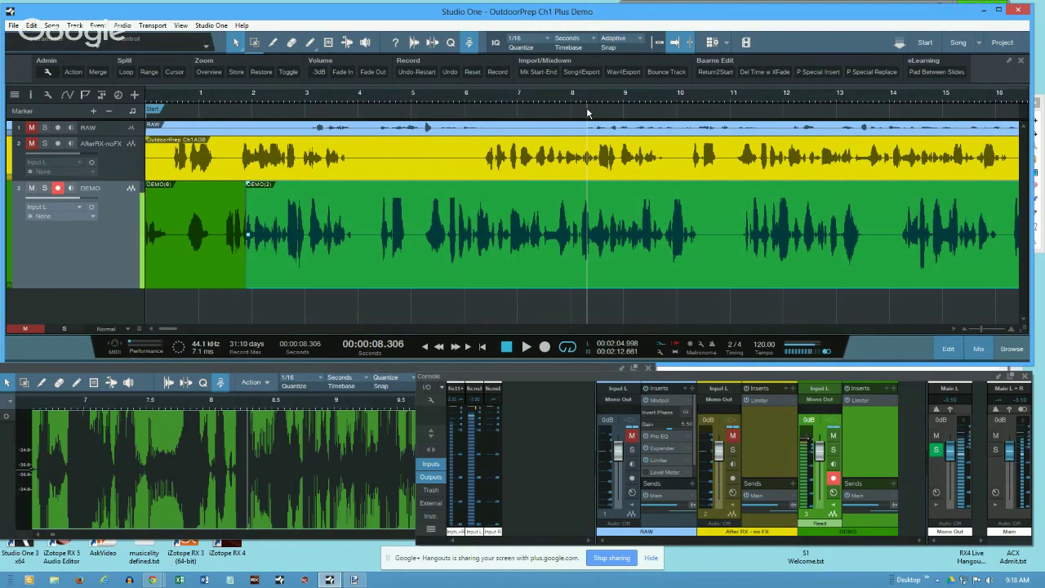
pyautogui.press('KP_0')
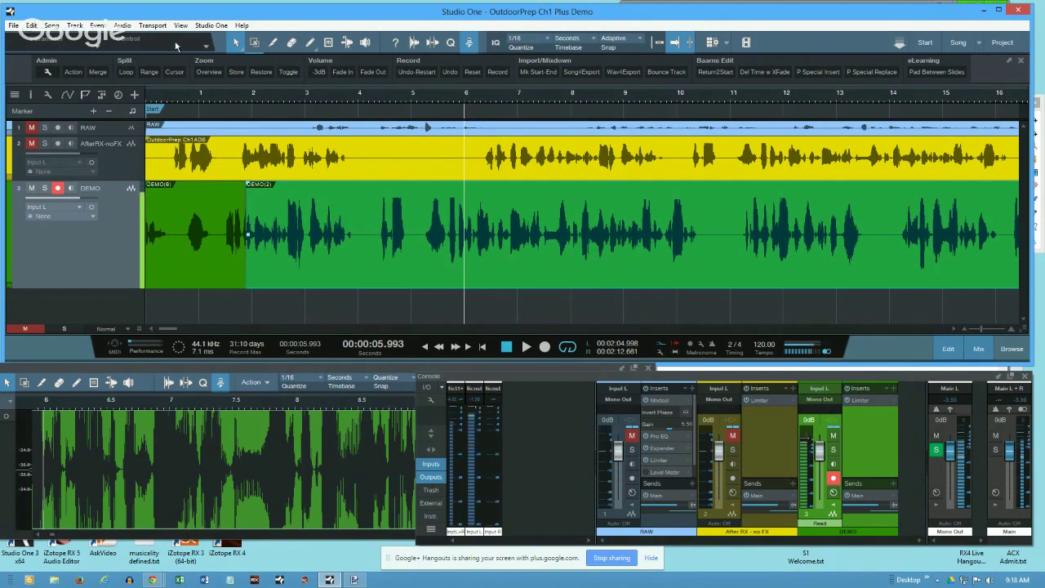
# - Disarm recording on the DEMO track, play it briefly from about 5.993 s, and stop playback
pyautogui.click(155, 26)
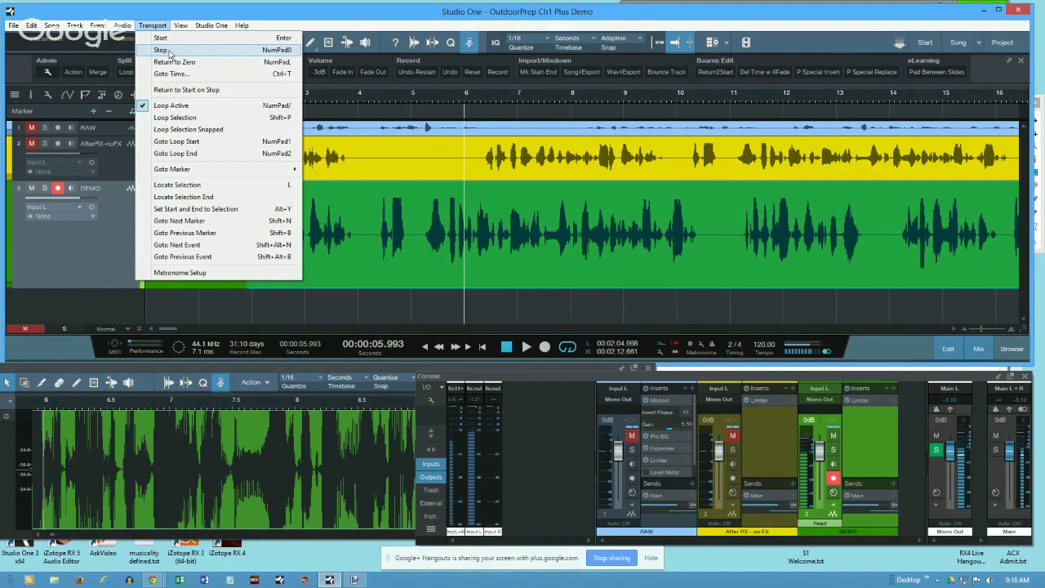
pyautogui.click(58, 189)
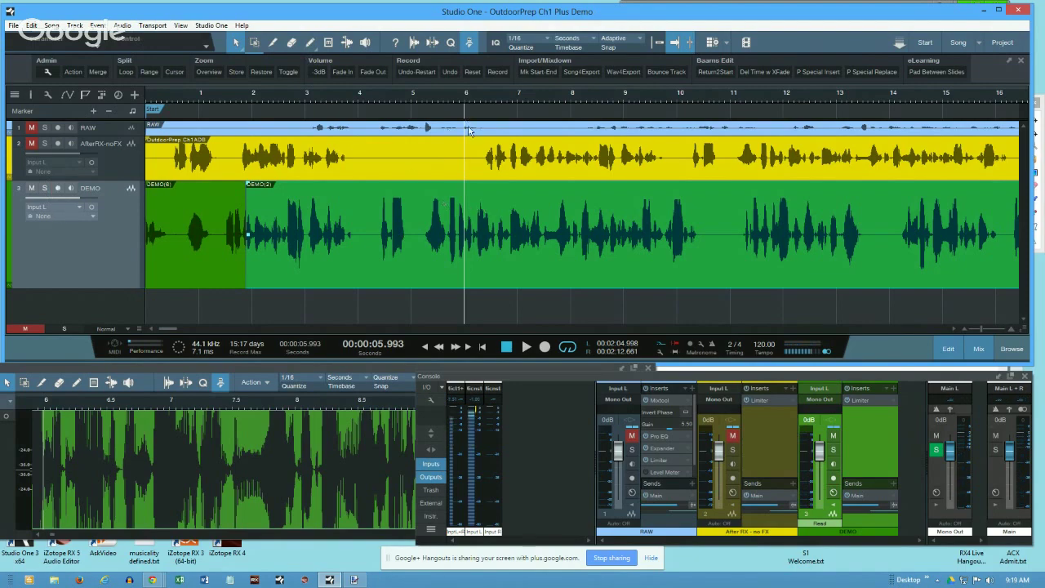
pyautogui.press('space')
pyautogui.press('space')
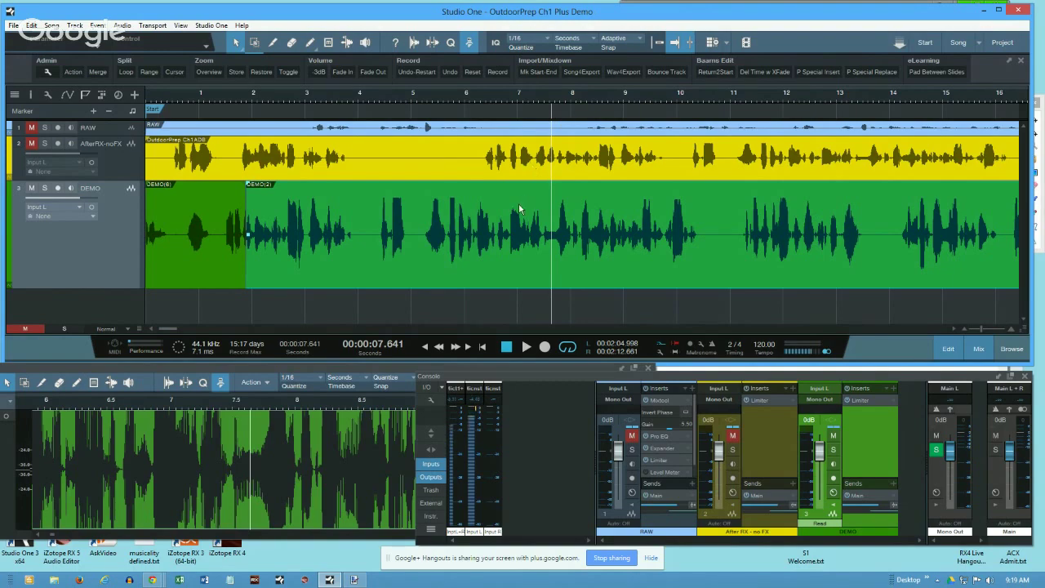
# - Look up the transport's Stop command, and use it to return the cursor to the playback start and to zero
pyautogui.click(151, 25)
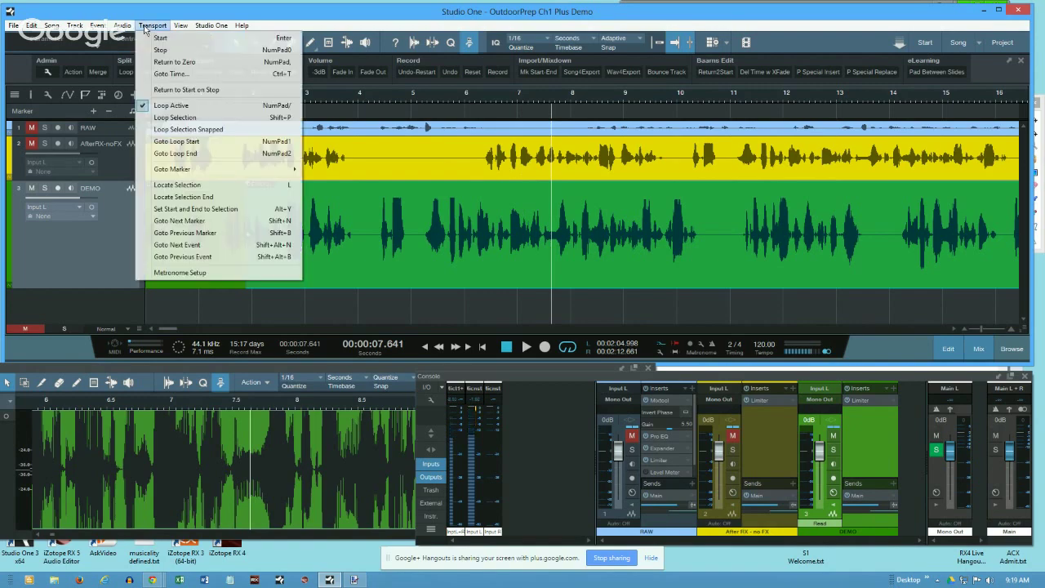
pyautogui.click(159, 51)
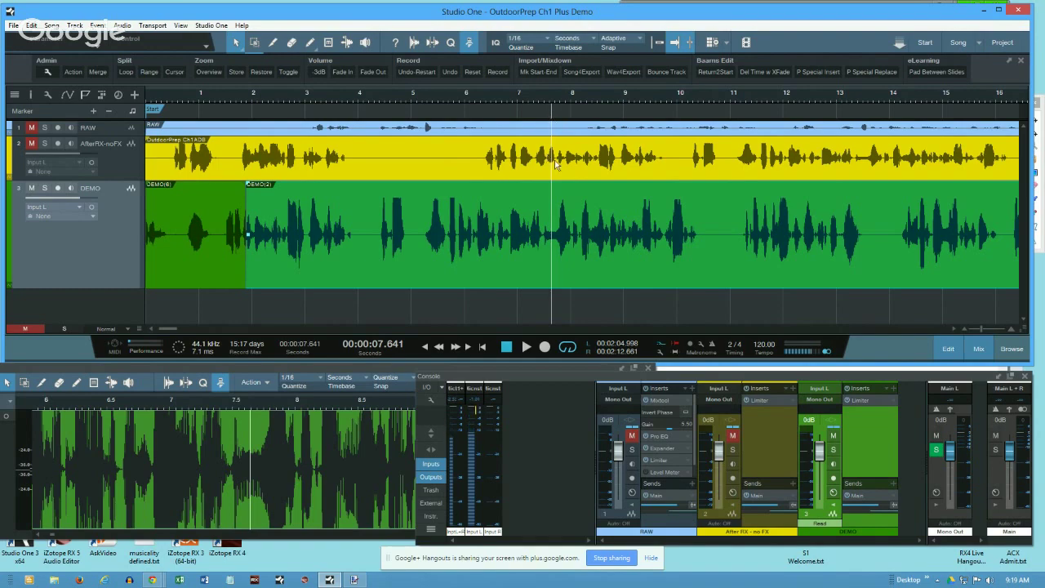
pyautogui.press('KP_0')
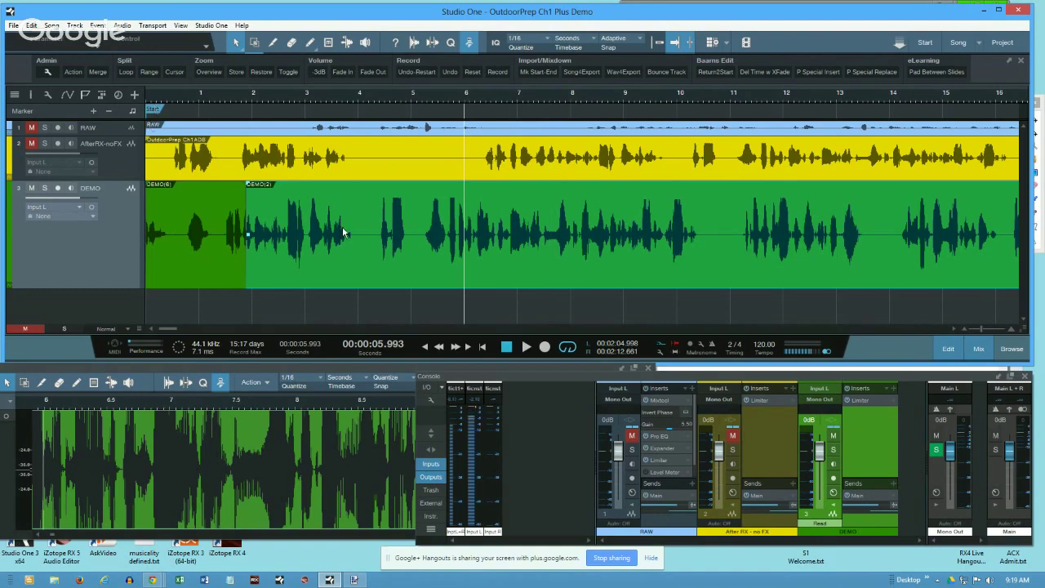
pyautogui.press('KP_0')
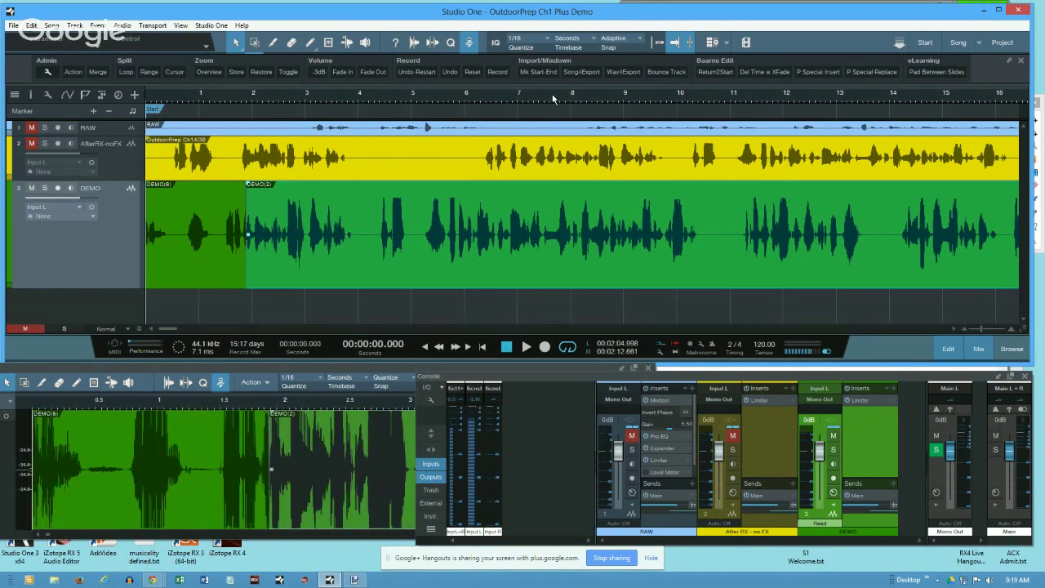
# - Demonstrate returning the stopped playback cursor to zero from different points on the timeline
pyautogui.click(553, 98)
pyautogui.press('KP_1')
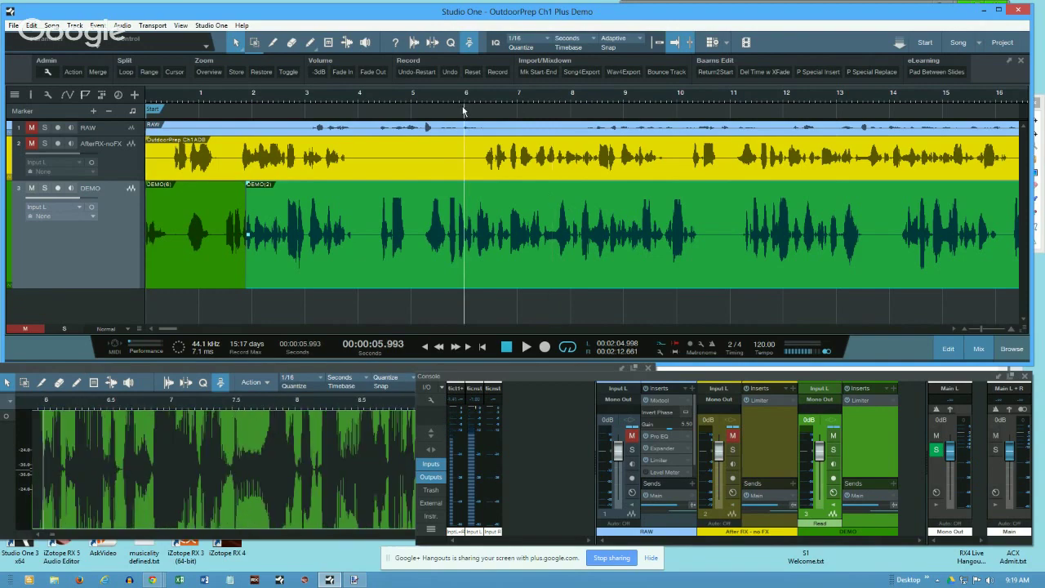
pyautogui.press('KP_0')
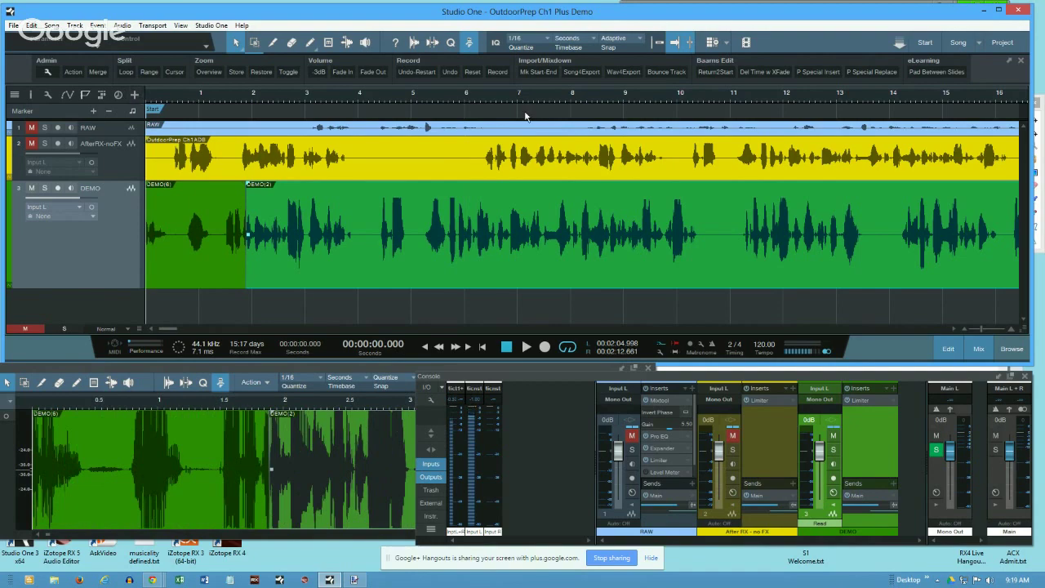
pyautogui.click(661, 99)
pyautogui.press('KP_0')
# - Reposition the stopped playback cursor at several timeline points, including about 6.004, 8.616, 5.133 and 6.956 s
pyautogui.click(487, 98)
pyautogui.click(460, 95)
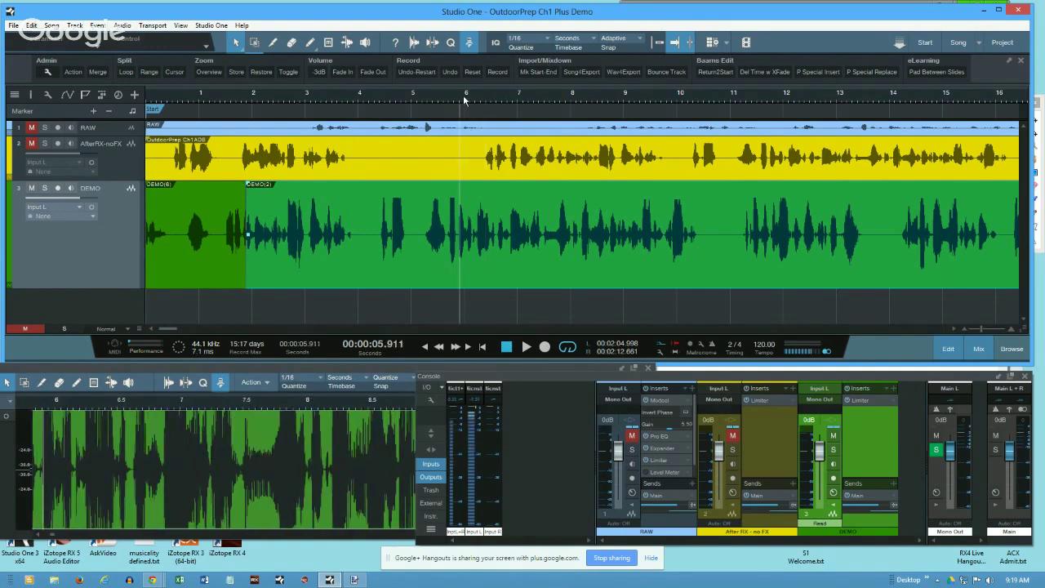
pyautogui.click(464, 97)
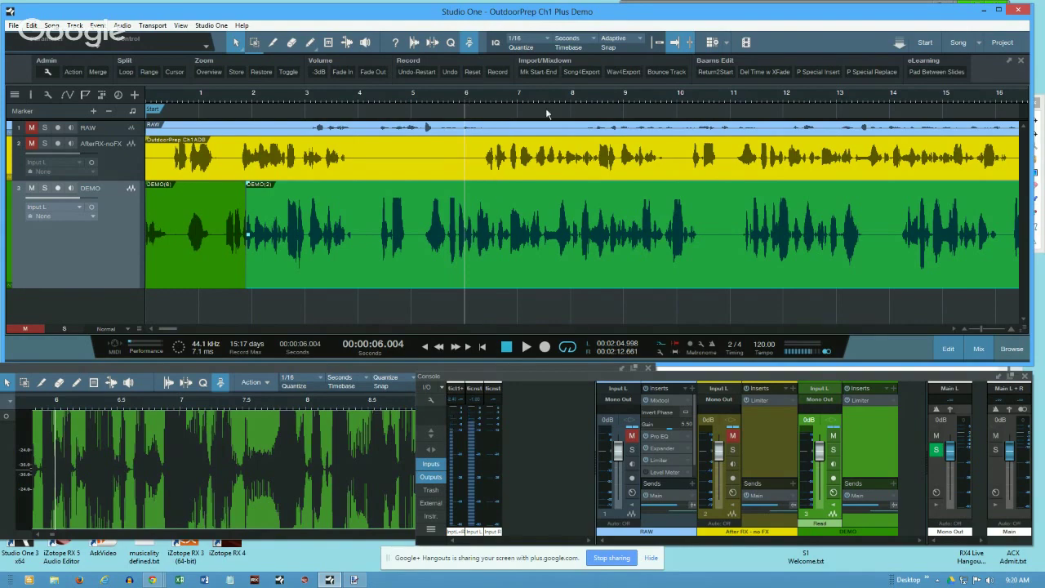
pyautogui.click(604, 100)
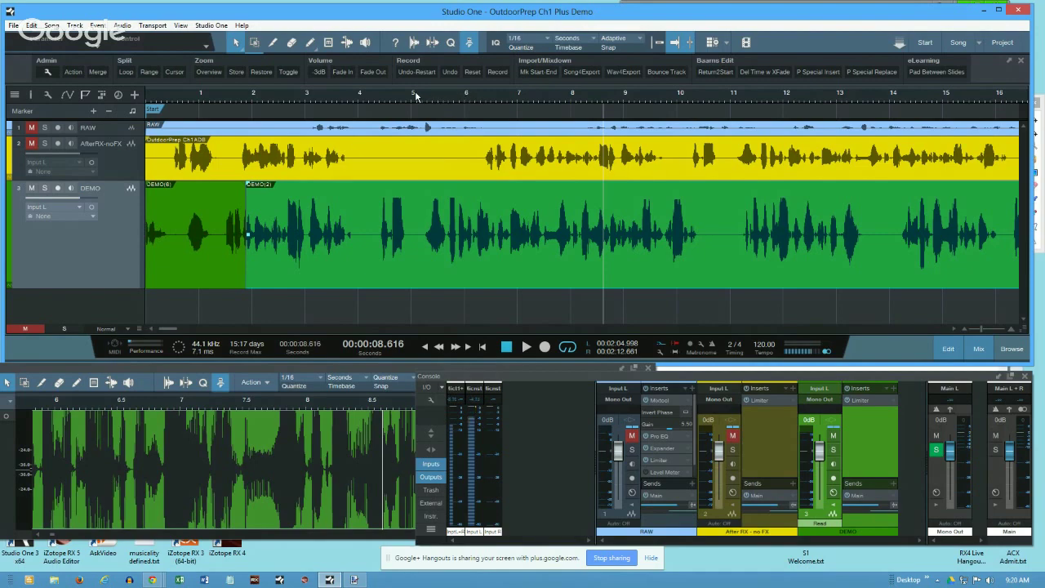
pyautogui.click(464, 95)
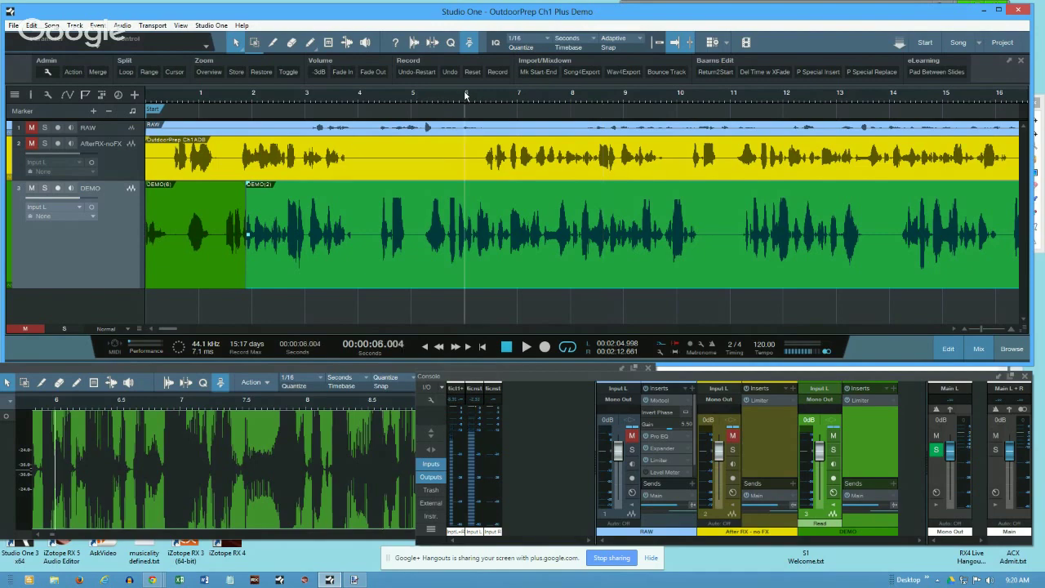
pyautogui.click(575, 93)
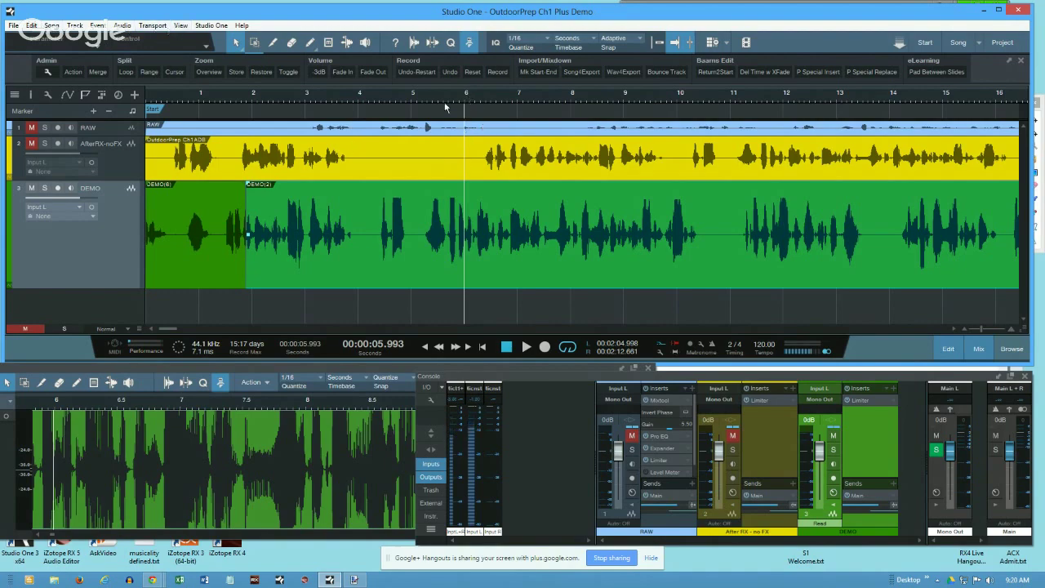
pyautogui.click(420, 98)
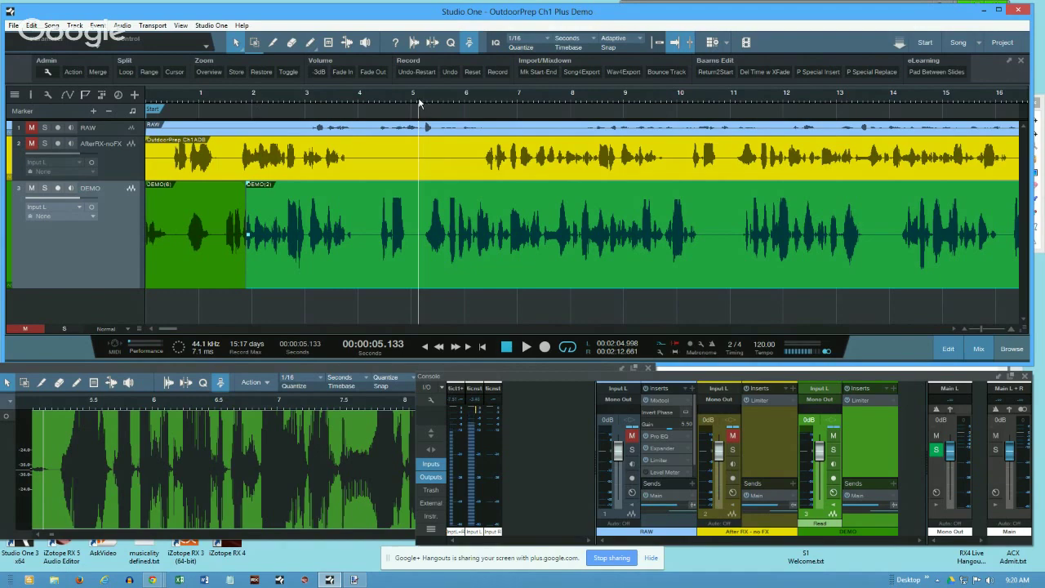
pyautogui.click(516, 95)
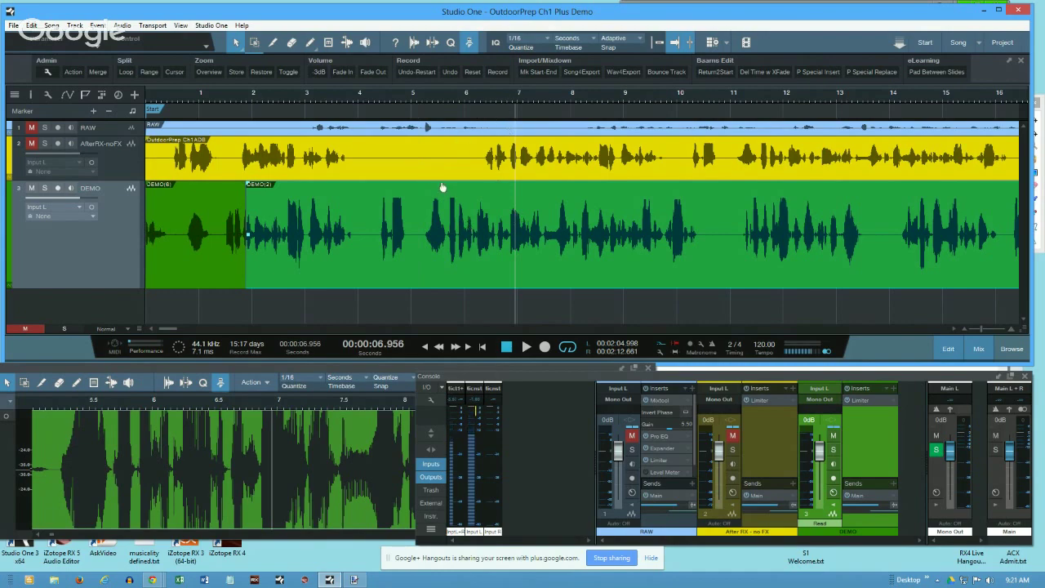
# - Place the playback cursor at 5.000 s, play the DEMO track with preroll, and stop playback
pyautogui.click(413, 97)
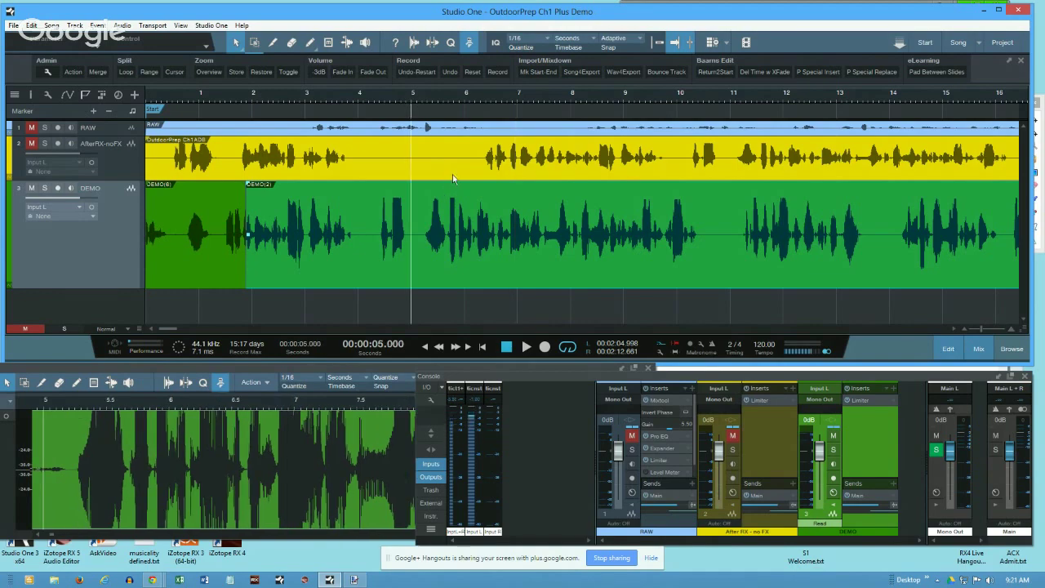
pyautogui.press('space')
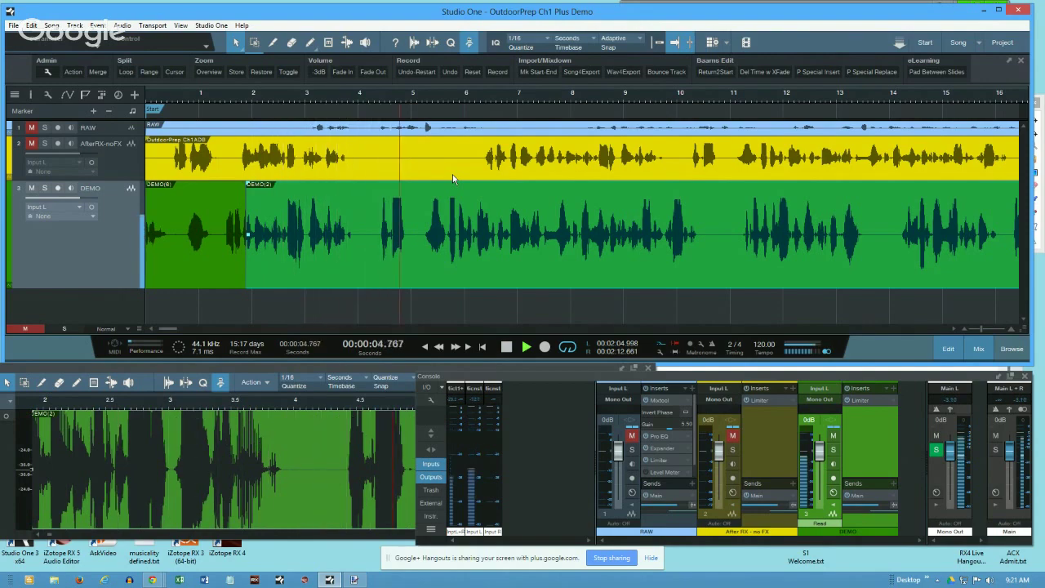
pyautogui.press('space')
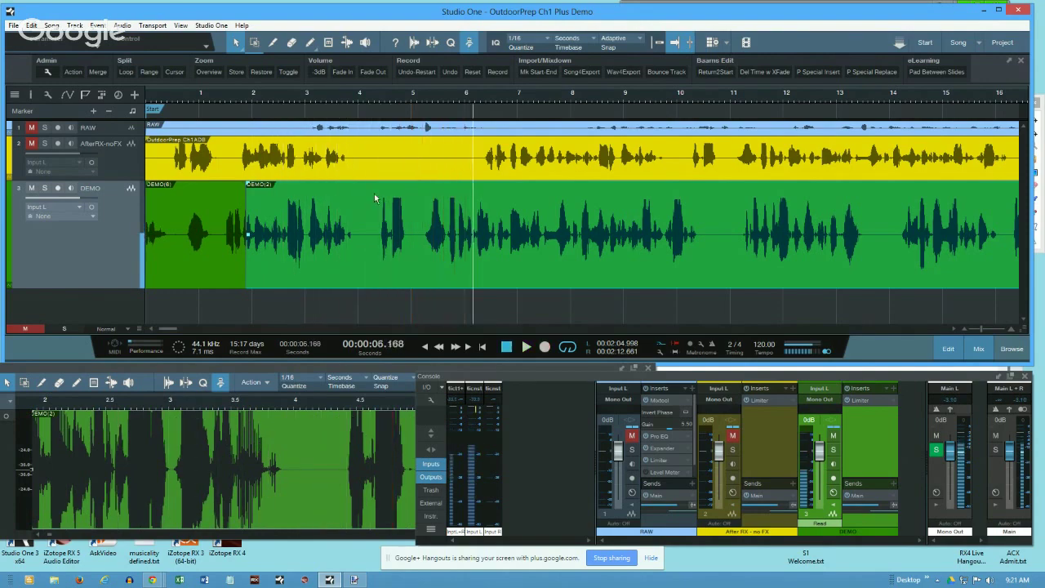
# - Arm the DEMO track and record a punch-in with preroll from about 5.2 s to about 9.1 s
pyautogui.click(57, 189)
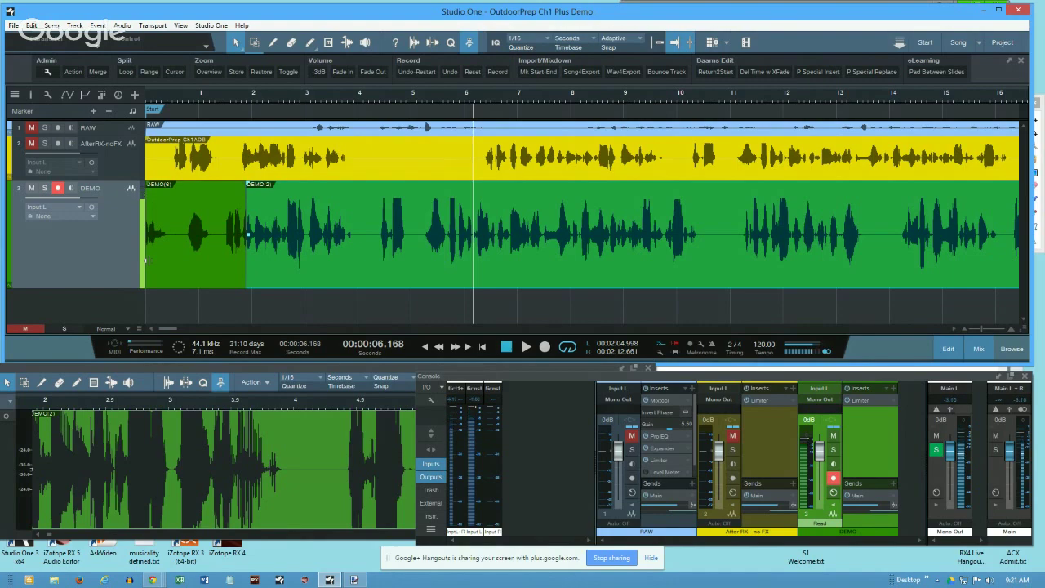
pyautogui.click(421, 98)
pyautogui.press('space')
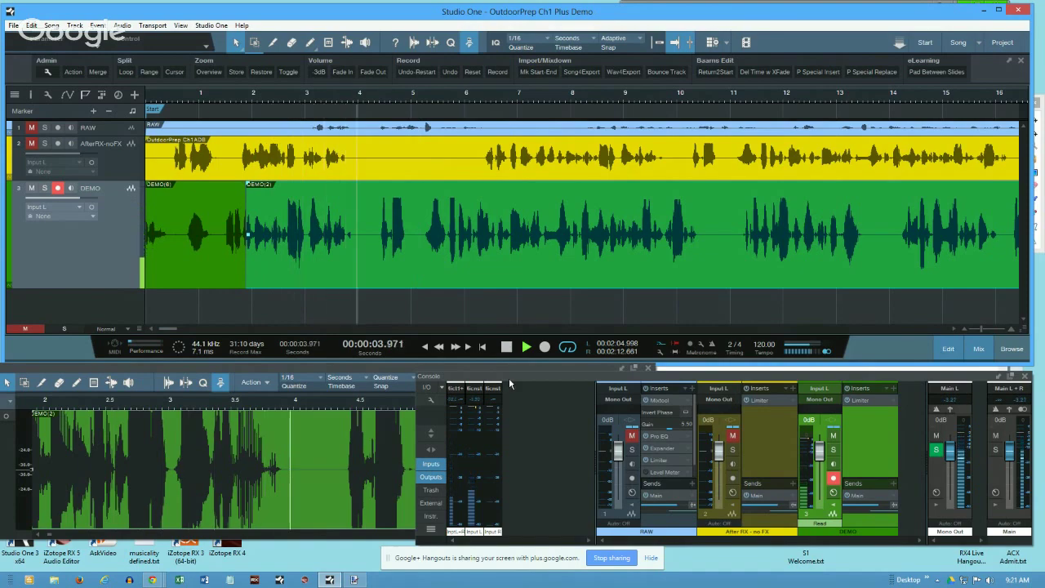
pyautogui.press('KP_Multiply')
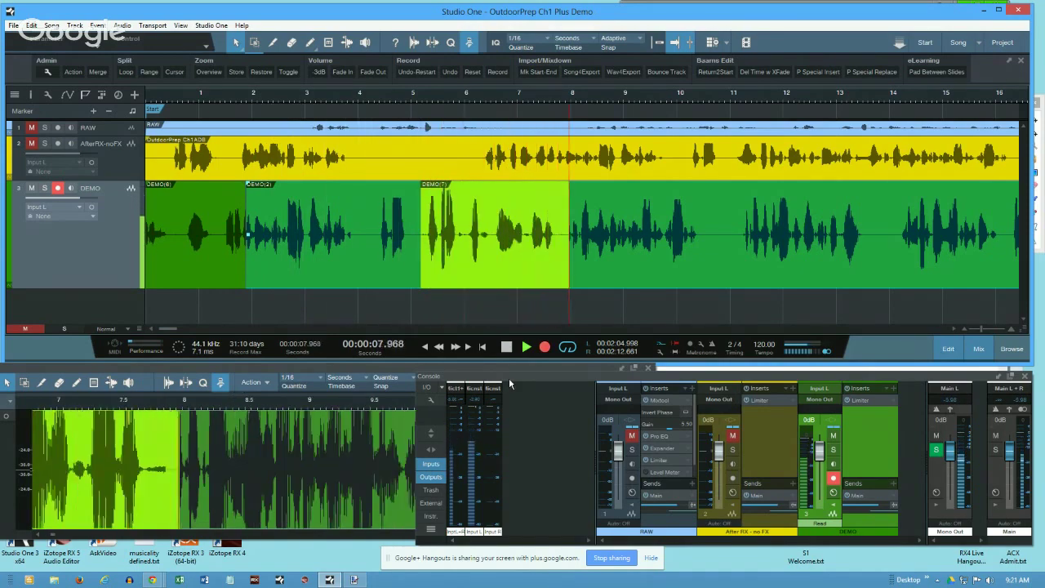
pyautogui.press('space')
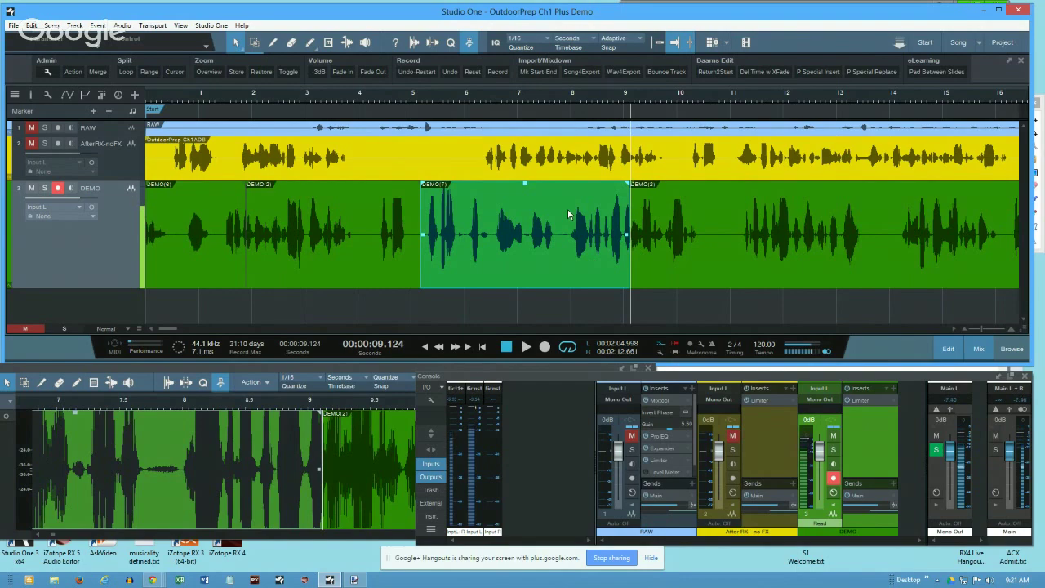
# - Undo the punch-in recording on the DEMO track and place the playback cursor at 5.184 s
pyautogui.hotkey('ctrl', 'z')
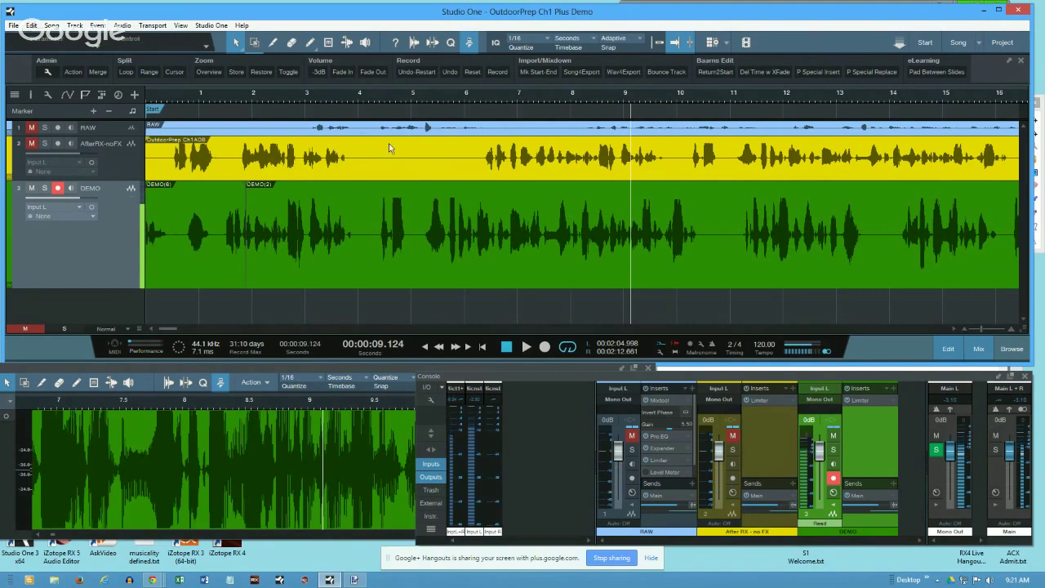
pyautogui.click(421, 95)
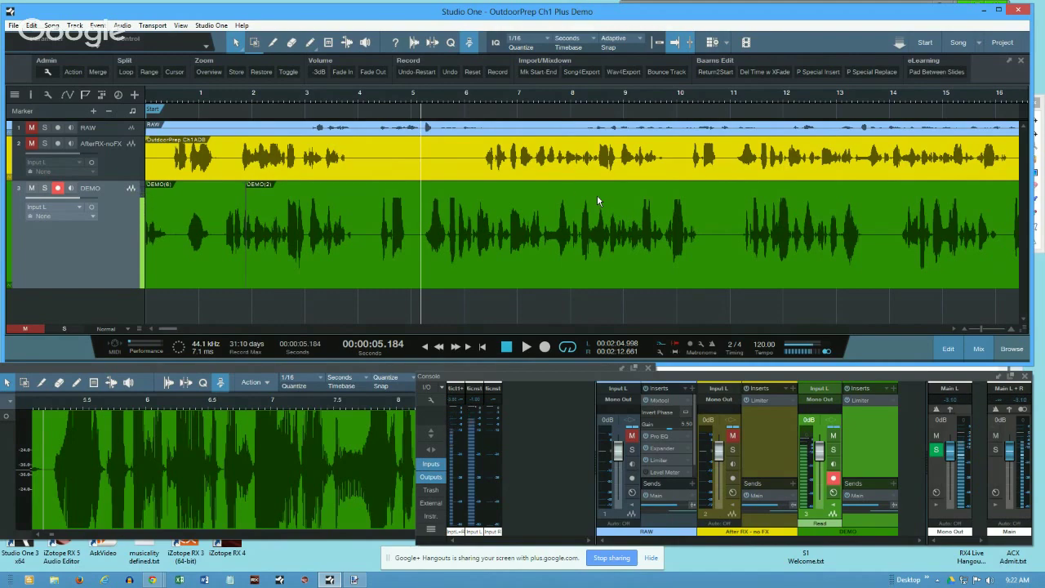
# - Look up the Stop command and its shortcut among the transport commands
pyautogui.click(152, 25)
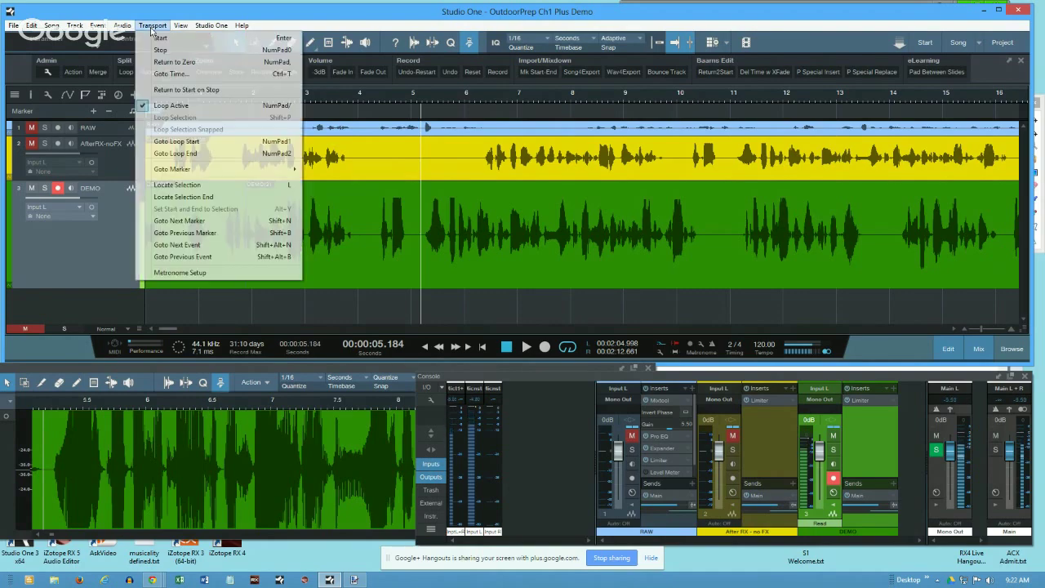
pyautogui.click(158, 29)
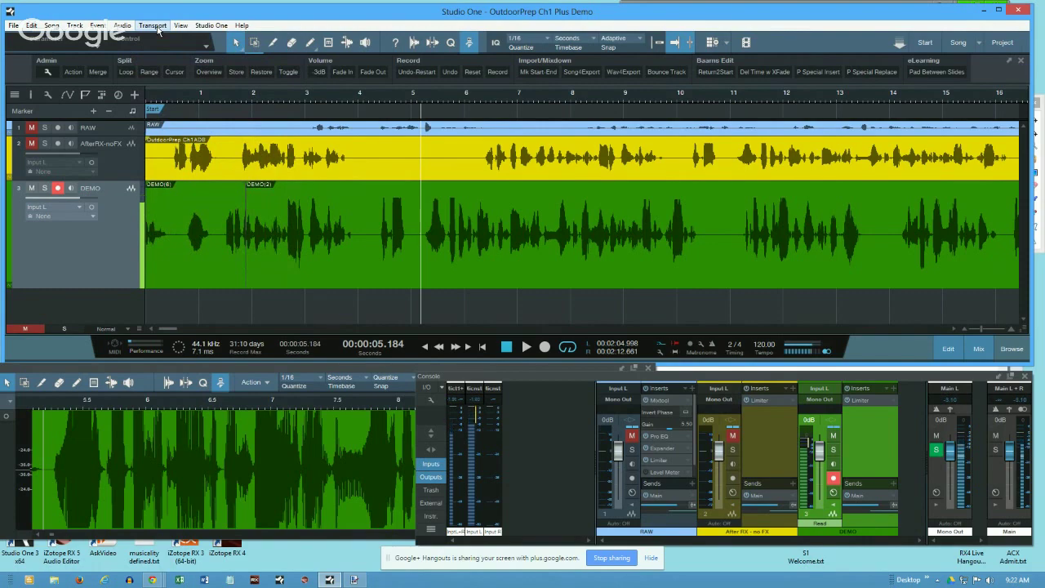
pyautogui.click(158, 28)
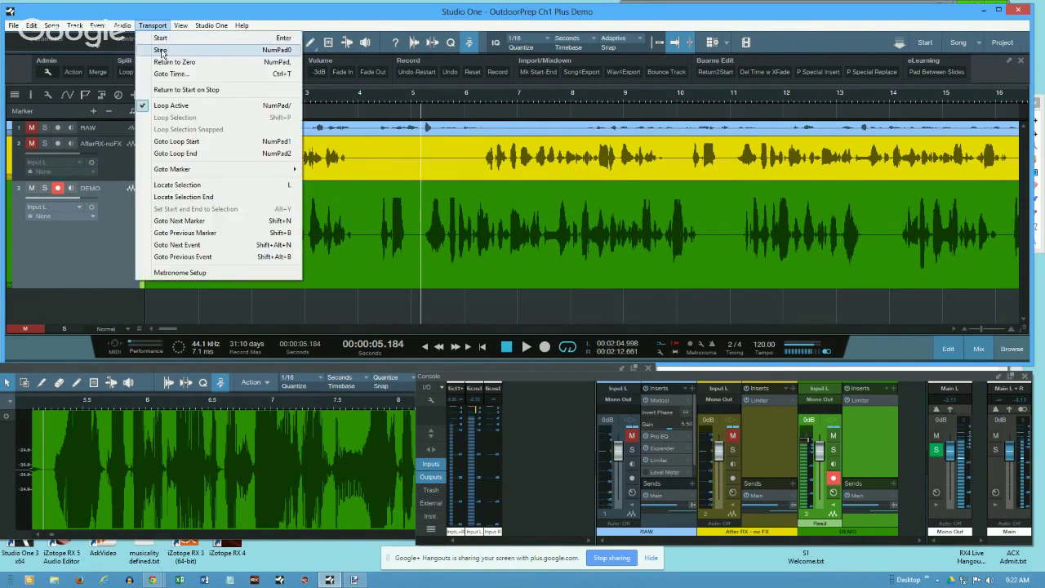
pyautogui.click(158, 26)
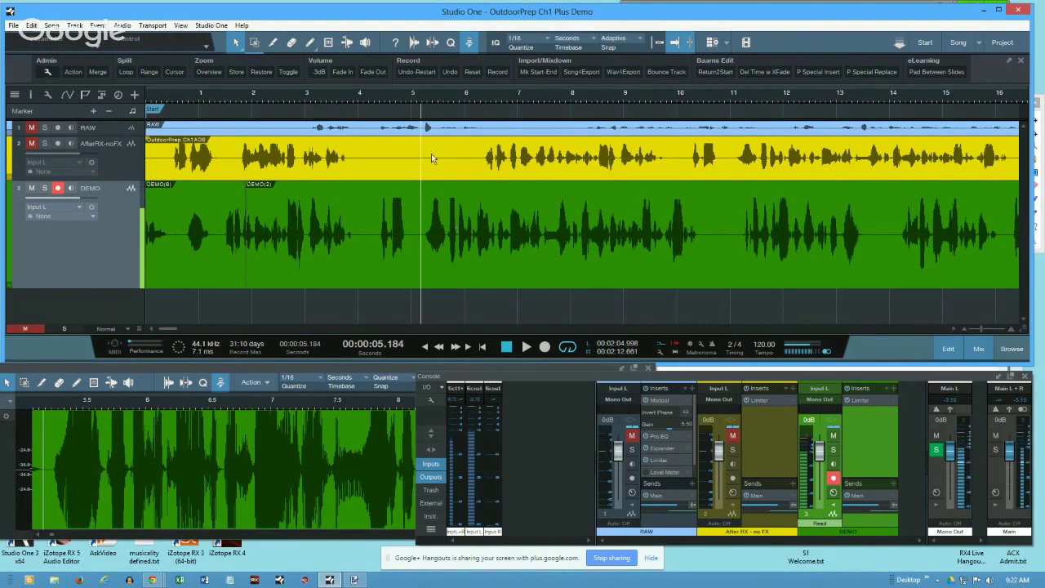
# - Open the Macro Organizer, examine the command sequence of the Undo-Record macro, and leave the macro unedited
pyautogui.click(48, 72)
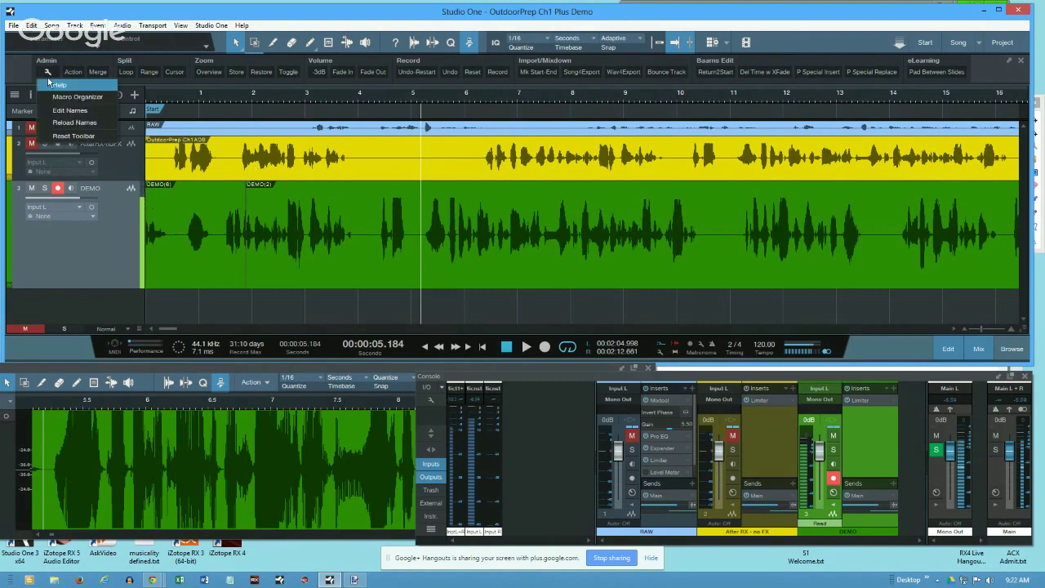
pyautogui.click(62, 97)
pyautogui.scroll(-3, 575, 347)
pyautogui.scroll(-3, 575, 347)
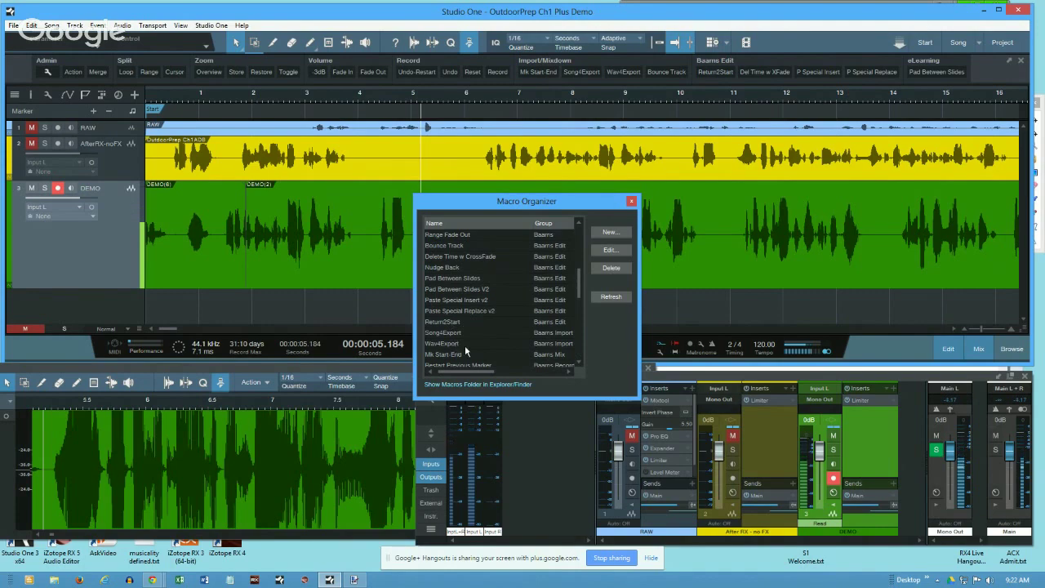
pyautogui.scroll(-4, 581, 365)
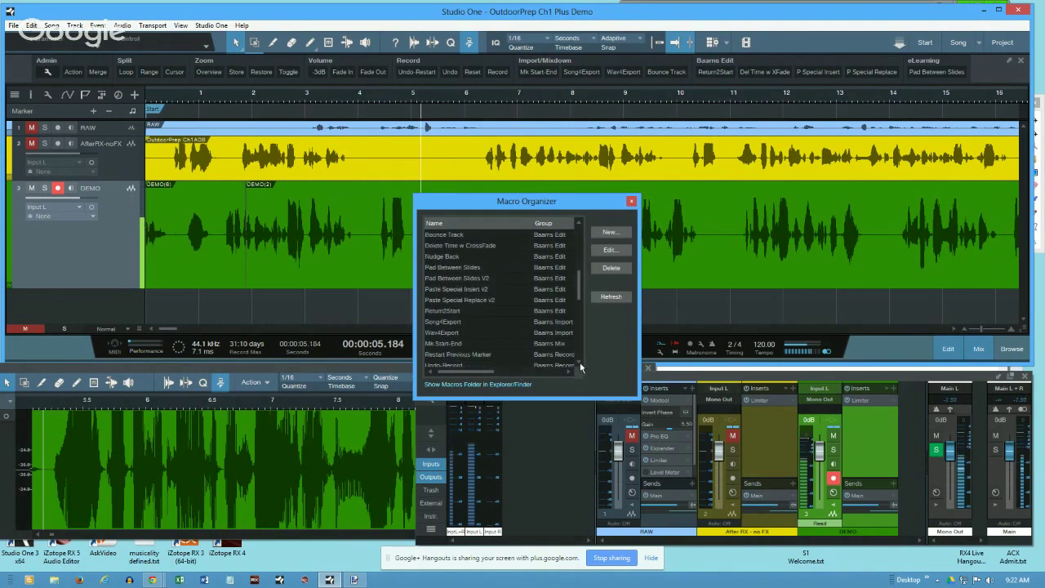
pyautogui.click(468, 334)
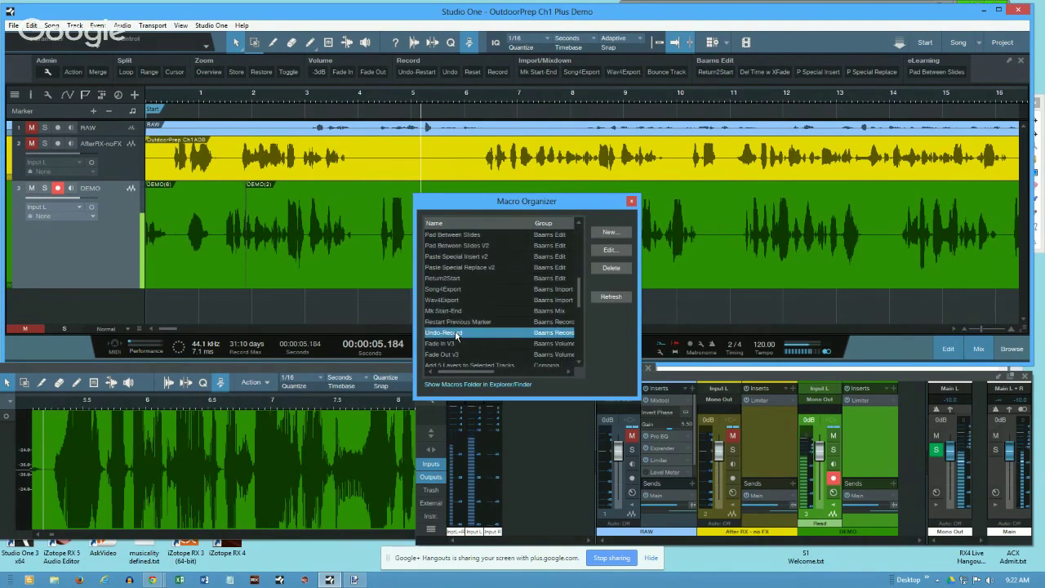
pyautogui.click(606, 254)
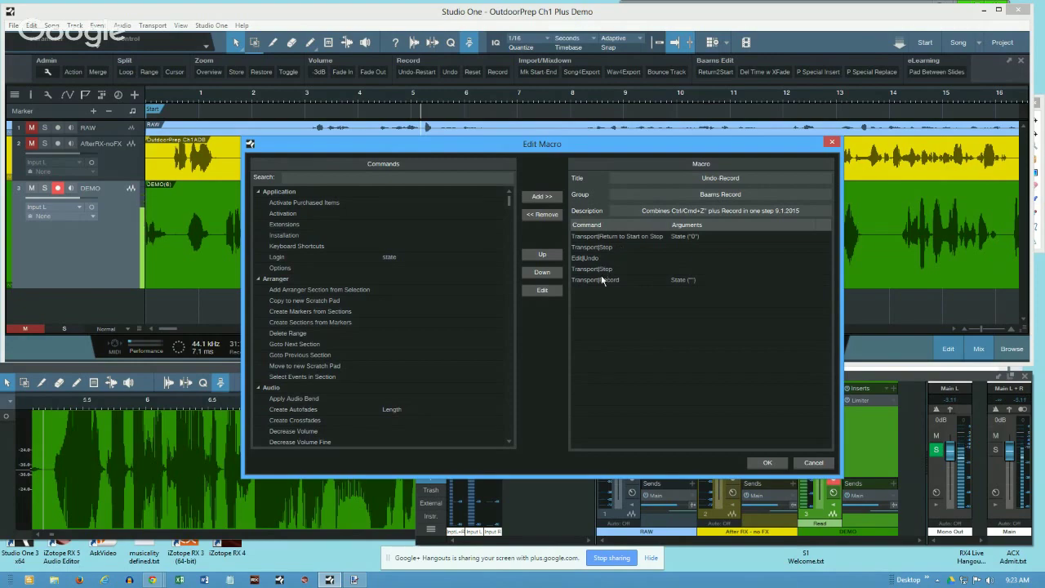
pyautogui.click(814, 462)
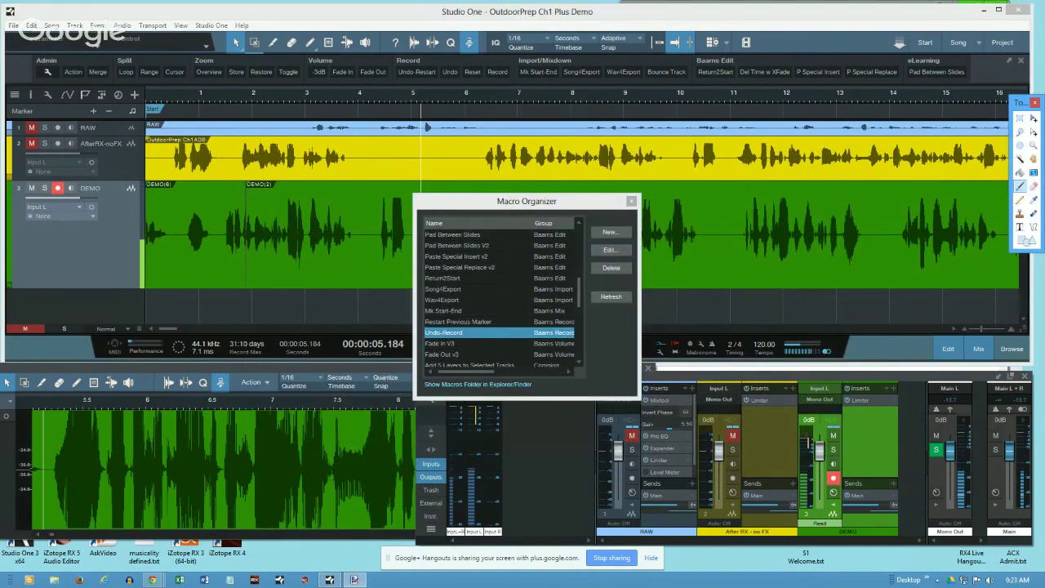
# - Create a new macro titled "Baarns Undo Restart DEMO 2"
pyautogui.click(610, 234)
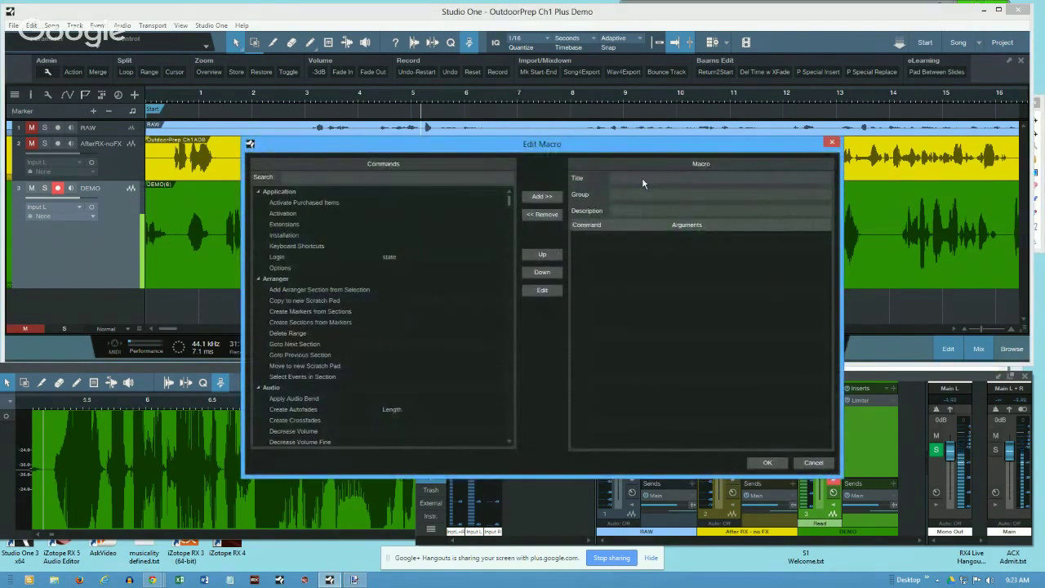
pyautogui.click(706, 179)
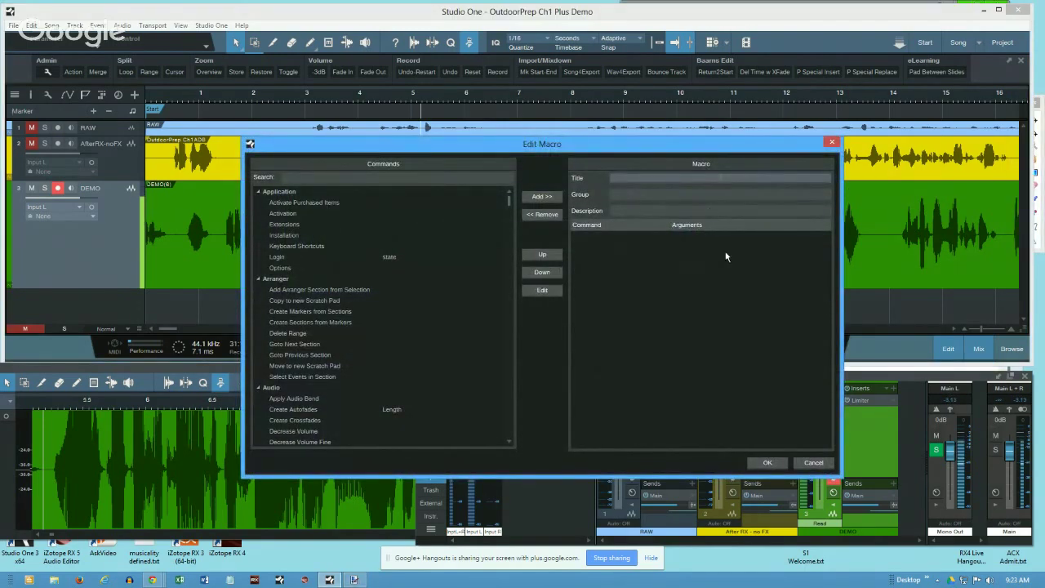
pyautogui.write('Baams Rest')
pyautogui.write('-')
pyautogui.press('BackSpace')
pyautogui.press('BackSpace')
pyautogui.press('BackSpace')
pyautogui.press('BackSpace')
pyautogui.press('BackSpace')
pyautogui.press('BackSpace')
pyautogui.press('BackSpace')
pyautogui.press('BackSpace')
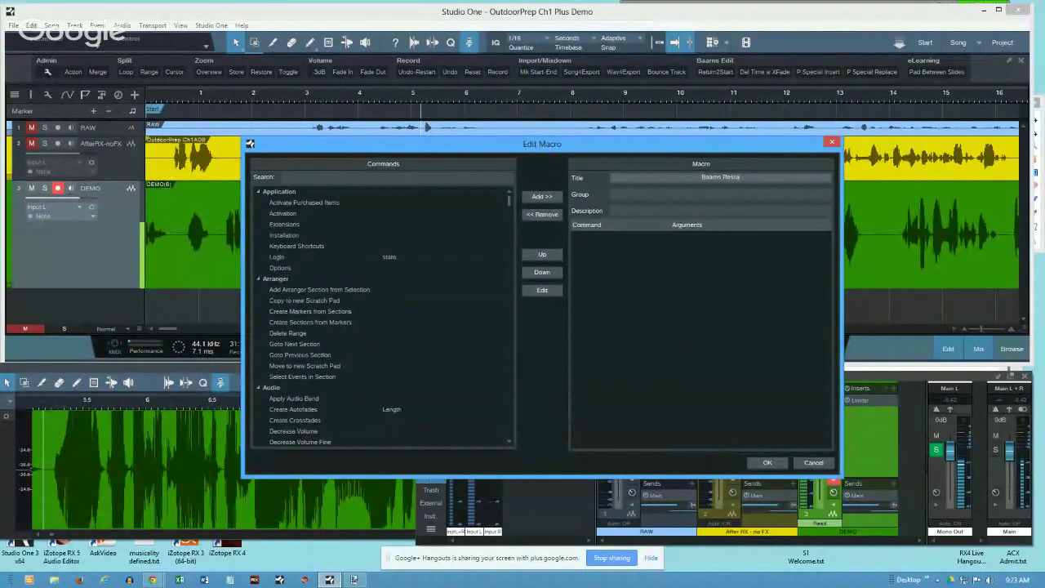
pyautogui.write('Undo Restart DEMO')
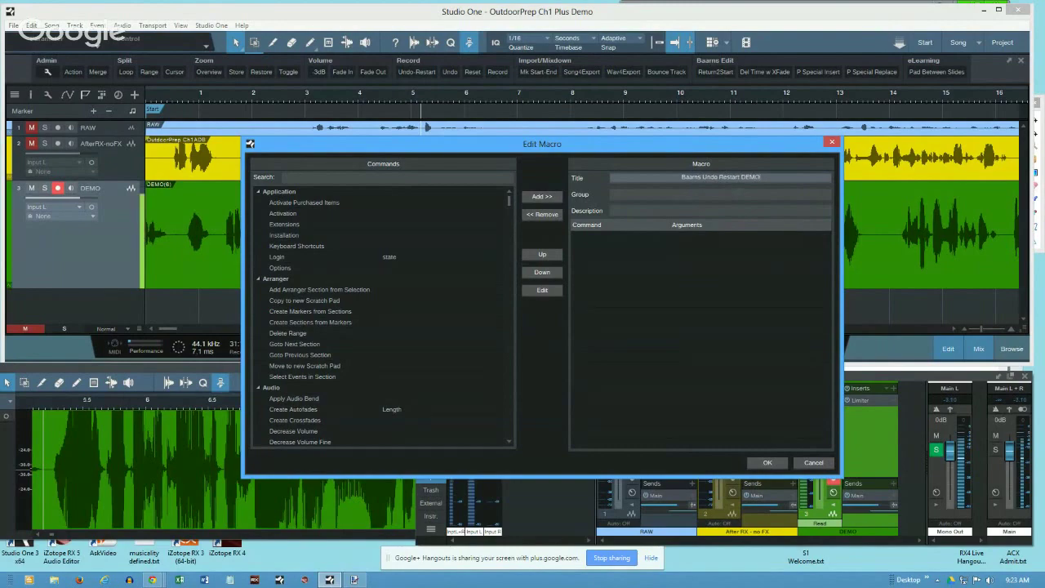
pyautogui.write(' 2')
# - Set the new macro's group to "Baarns" and its description to "Des. 9.19.2015"
pyautogui.click(692, 194)
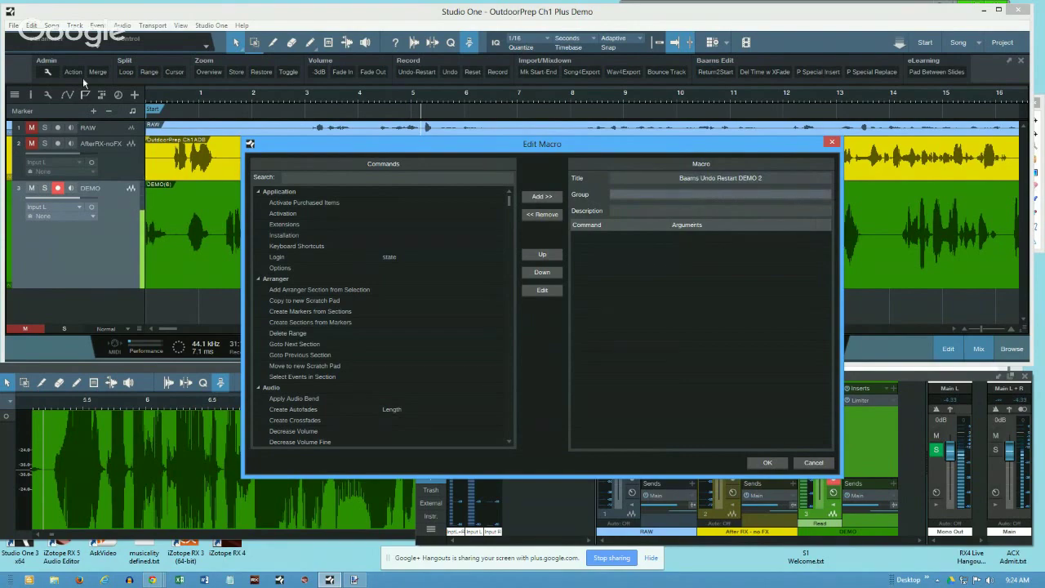
pyautogui.click(96, 109)
pyautogui.click(708, 196)
pyautogui.write('Baams')
pyautogui.click(704, 211)
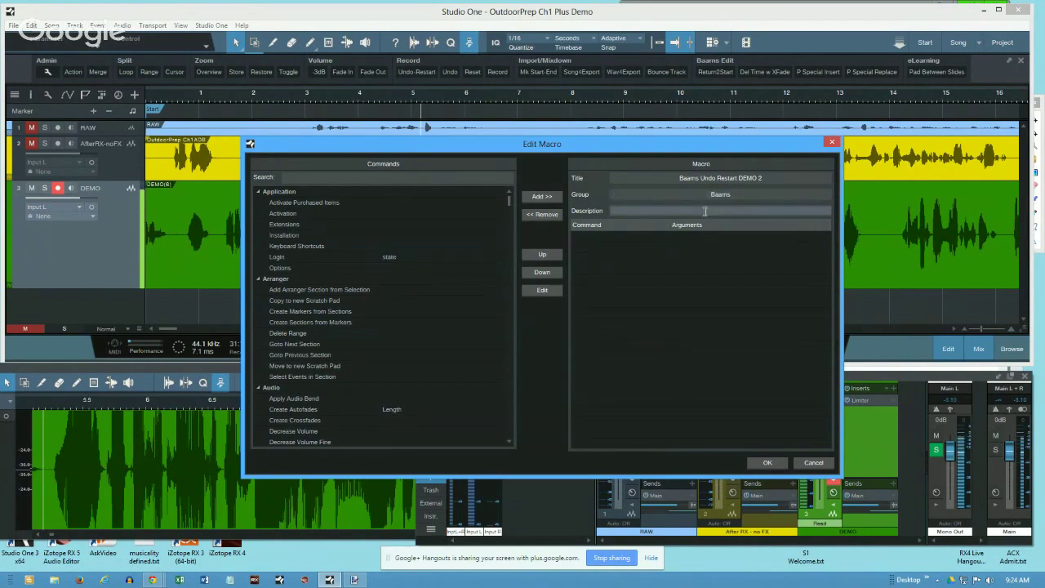
pyautogui.write('Descc')
pyautogui.moveTo(1017, 583)
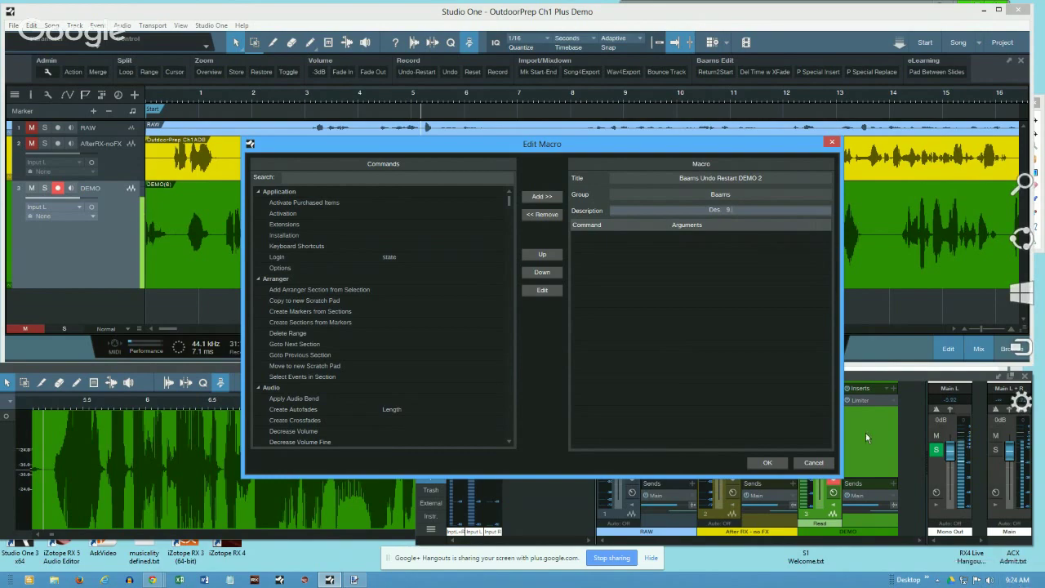
pyautogui.write('.19')
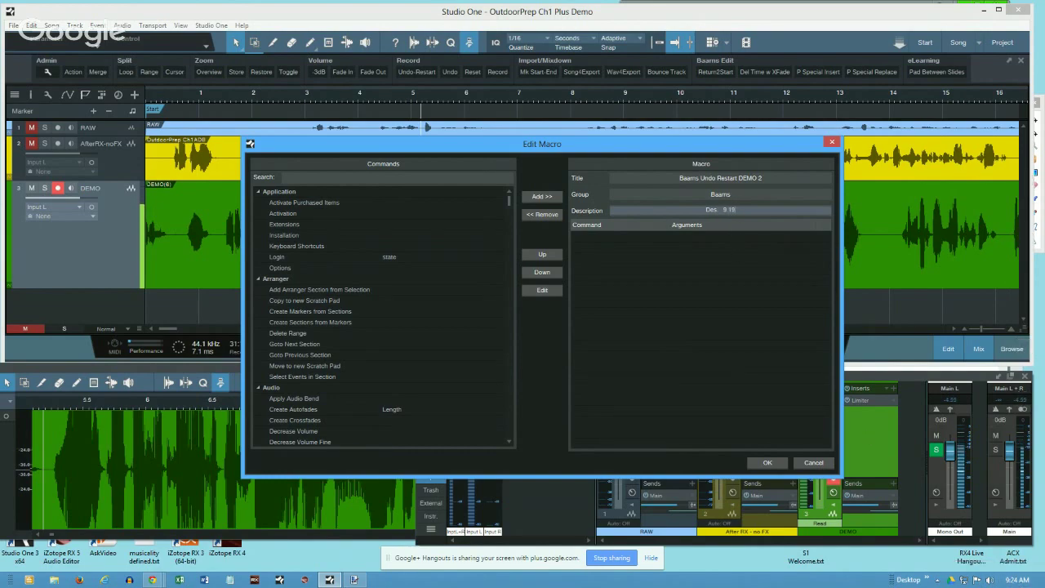
pyautogui.write('.2015')
# - Search the commands for "stop" and add the Transport Stop command to the macro
pyautogui.moveTo(509, 200); pyautogui.dragTo(512, 375)
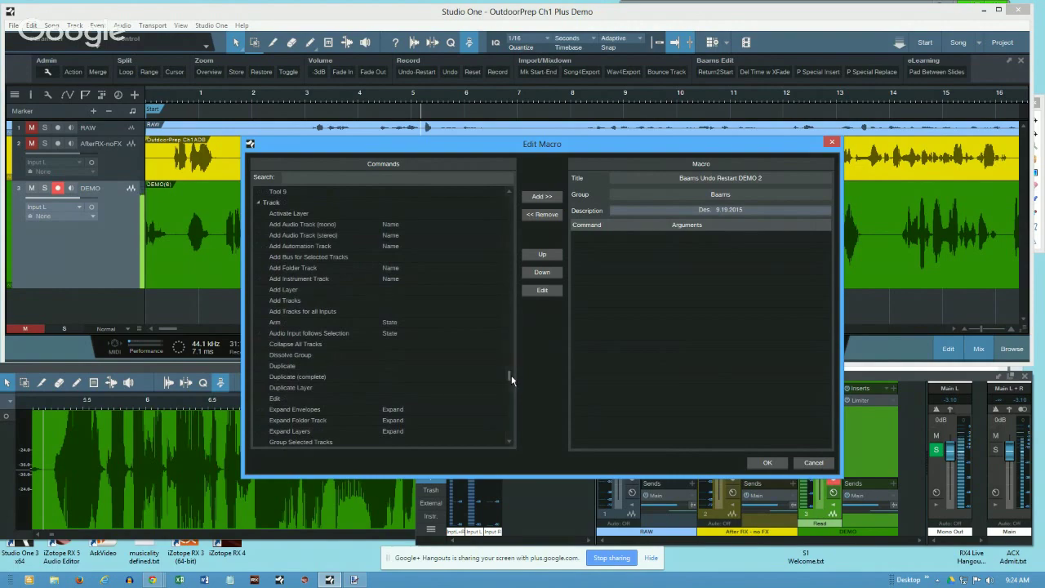
pyautogui.scroll(-15, 509, 413)
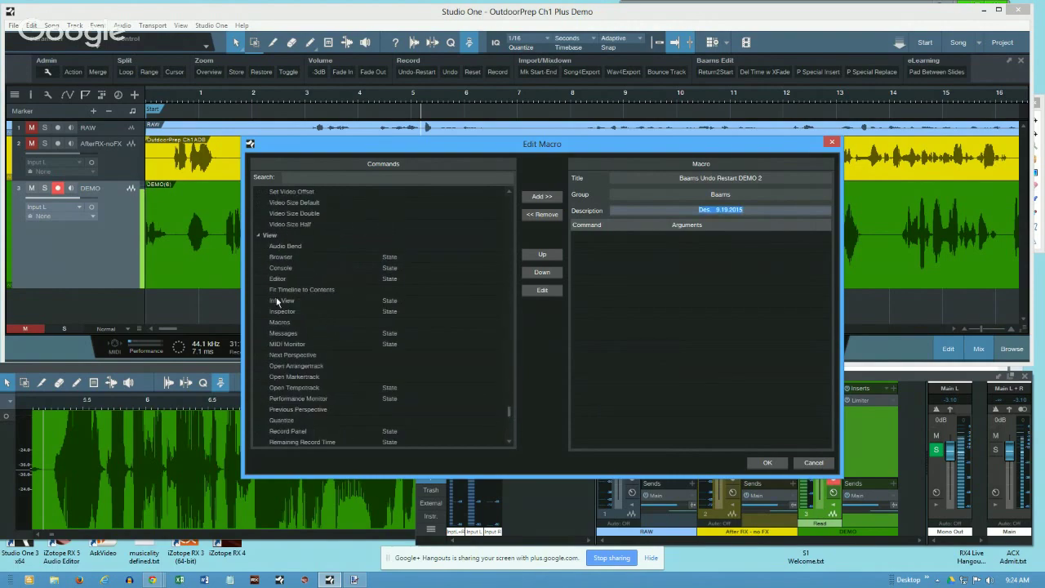
pyautogui.moveTo(508, 412); pyautogui.dragTo(516, 195)
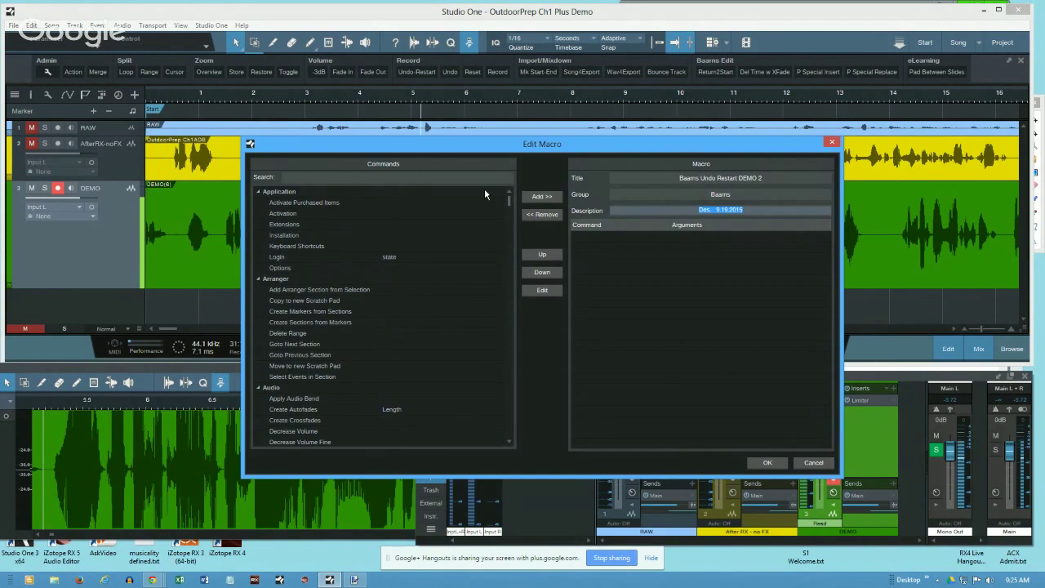
pyautogui.click(390, 177)
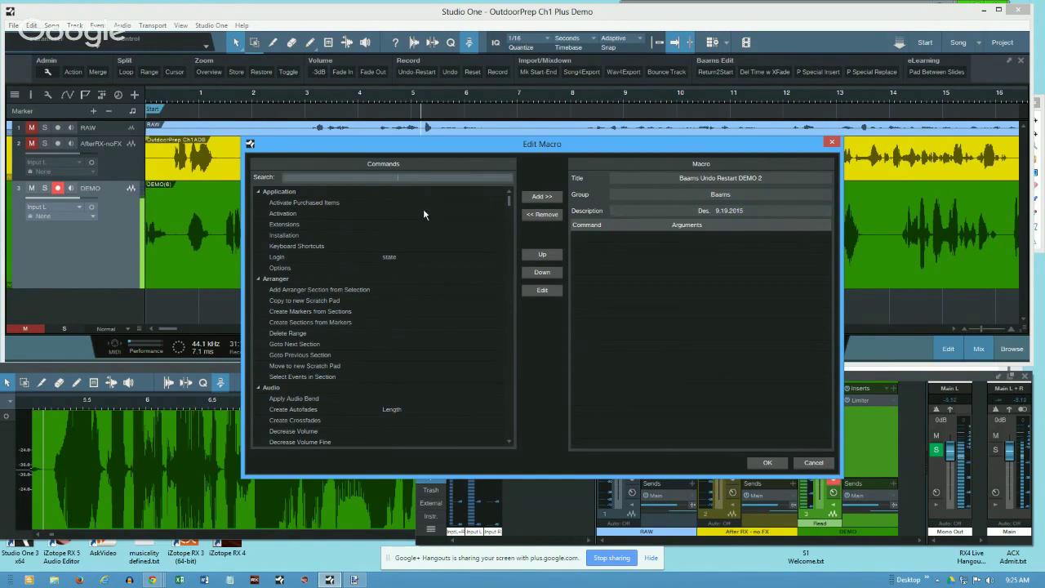
pyautogui.write('stop')
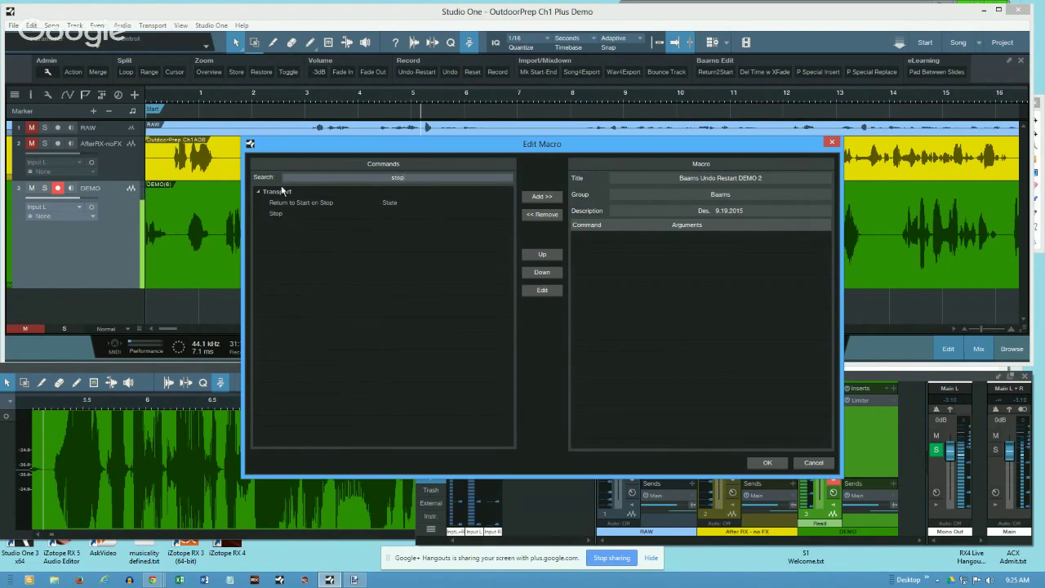
pyautogui.click(280, 214)
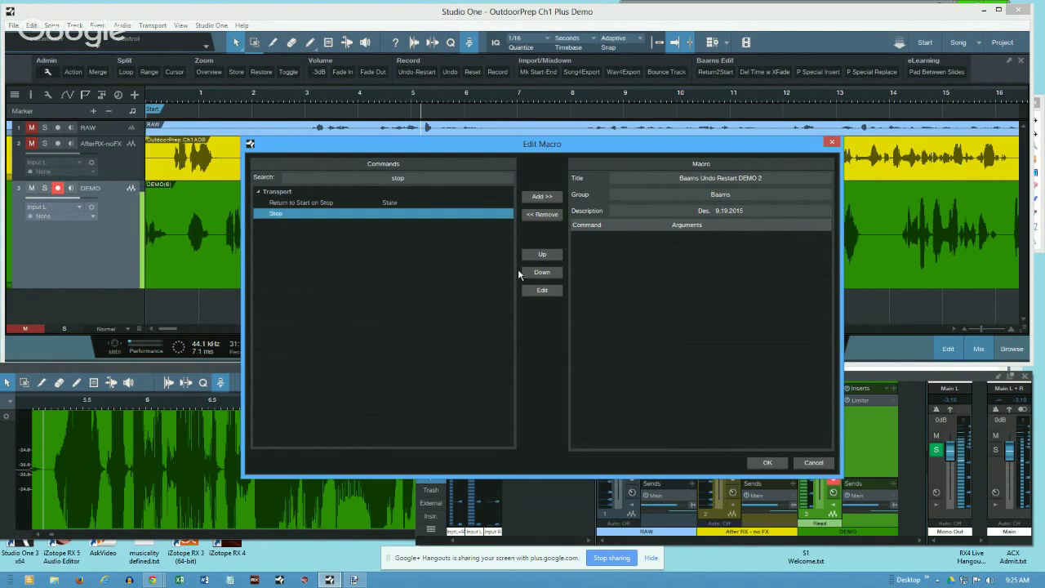
pyautogui.click(539, 199)
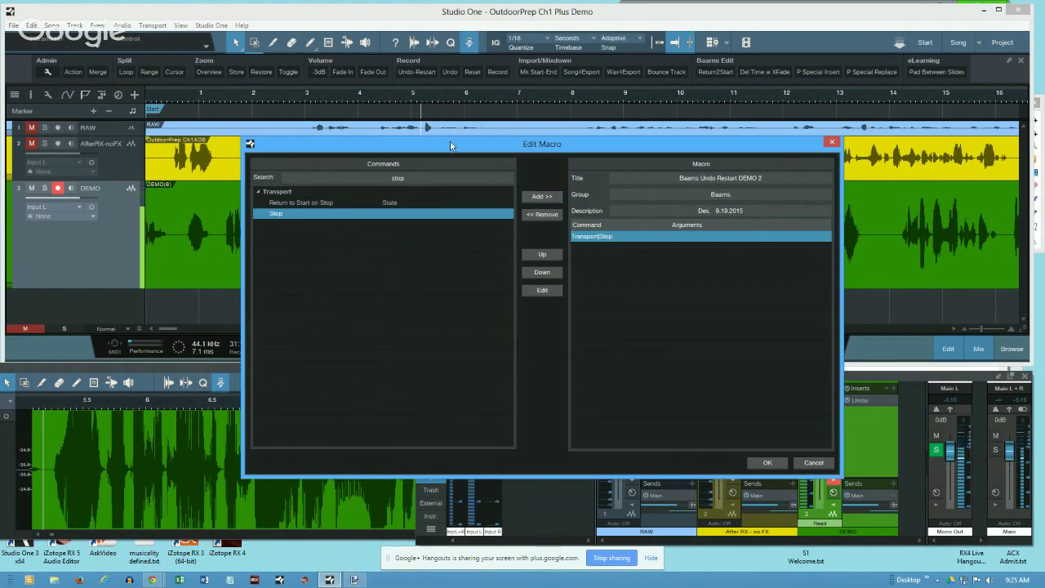
# - Search the commands for "undo" and add the Edit Undo command to the macro after Transport Stop
pyautogui.moveTo(451, 141); pyautogui.dragTo(435, 264)
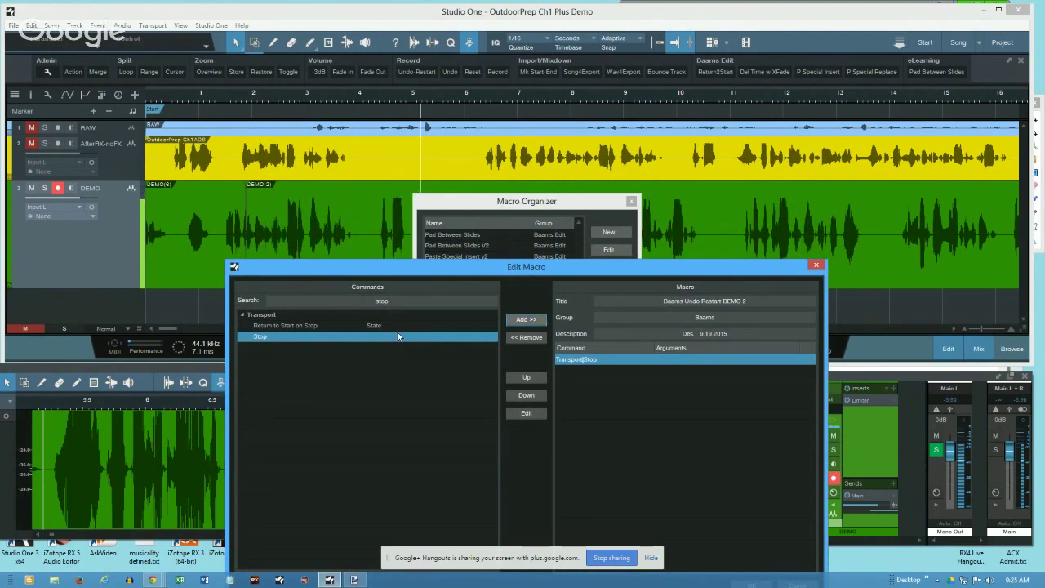
pyautogui.click(392, 303)
pyautogui.write('un')
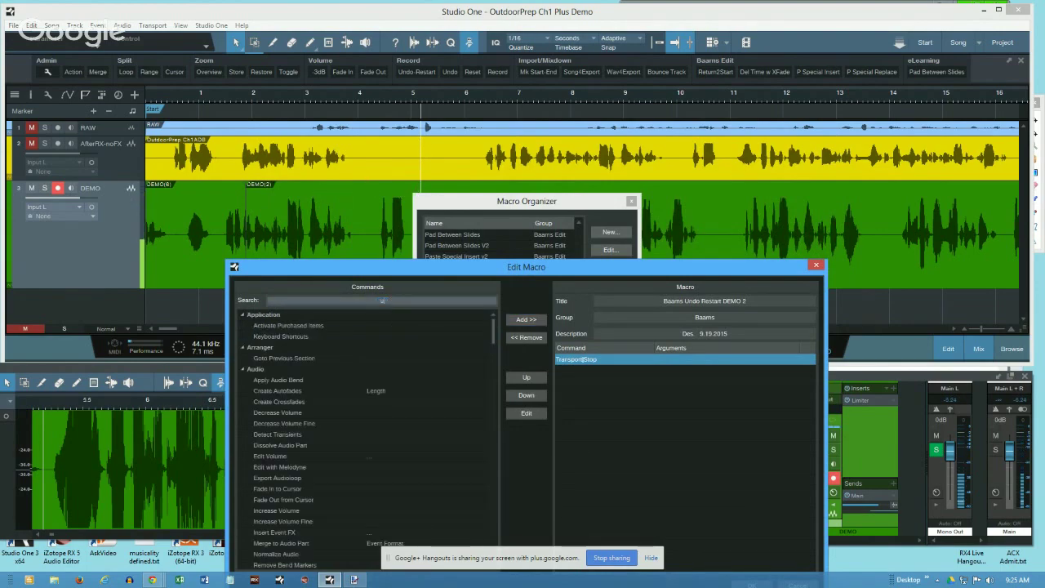
pyautogui.write('do')
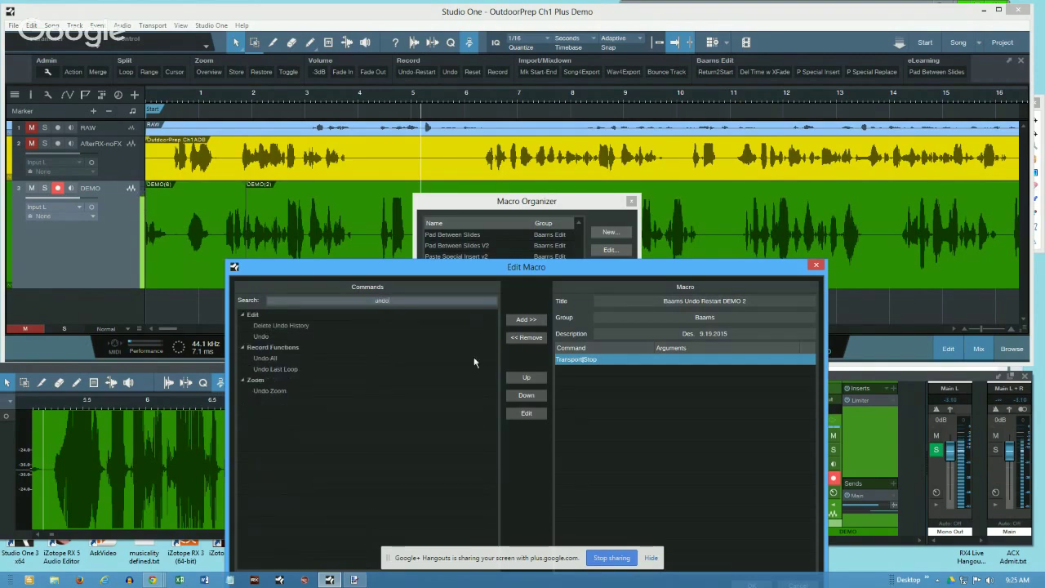
pyautogui.click(261, 339)
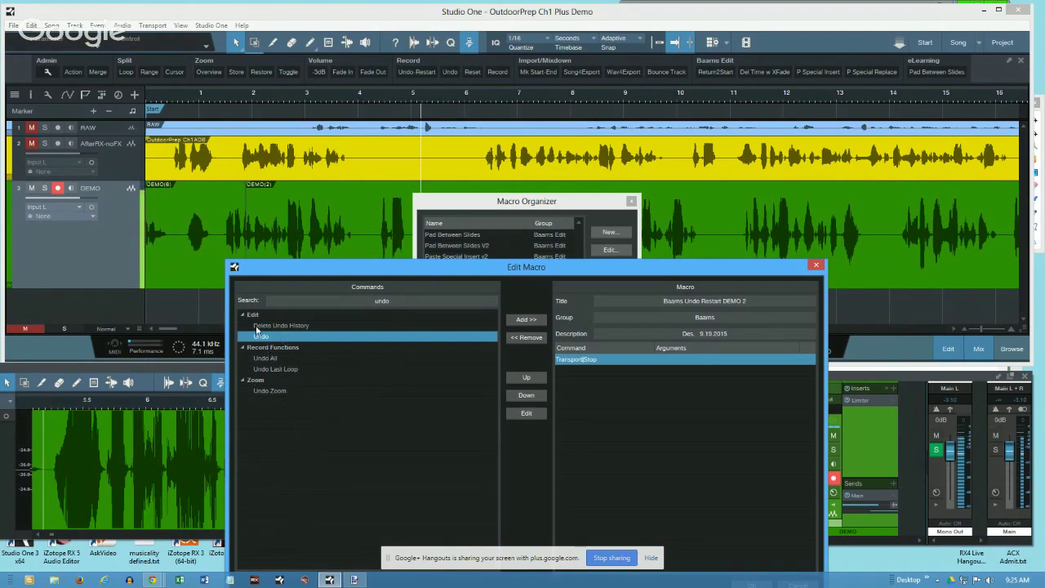
pyautogui.click(525, 321)
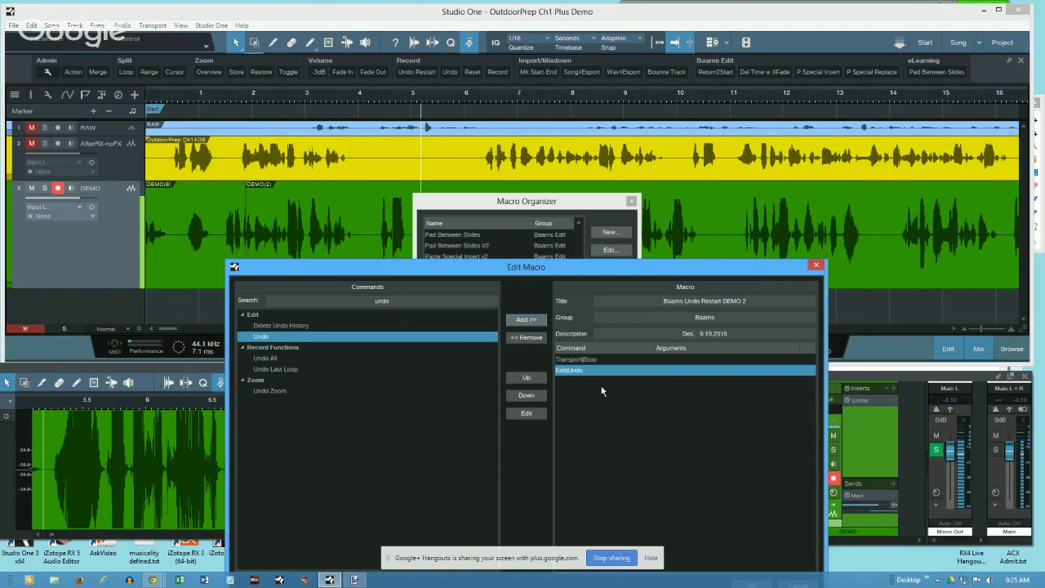
# - Search the commands for "stop" and add a second Transport Stop command after Edit Undo
pyautogui.click(390, 302)
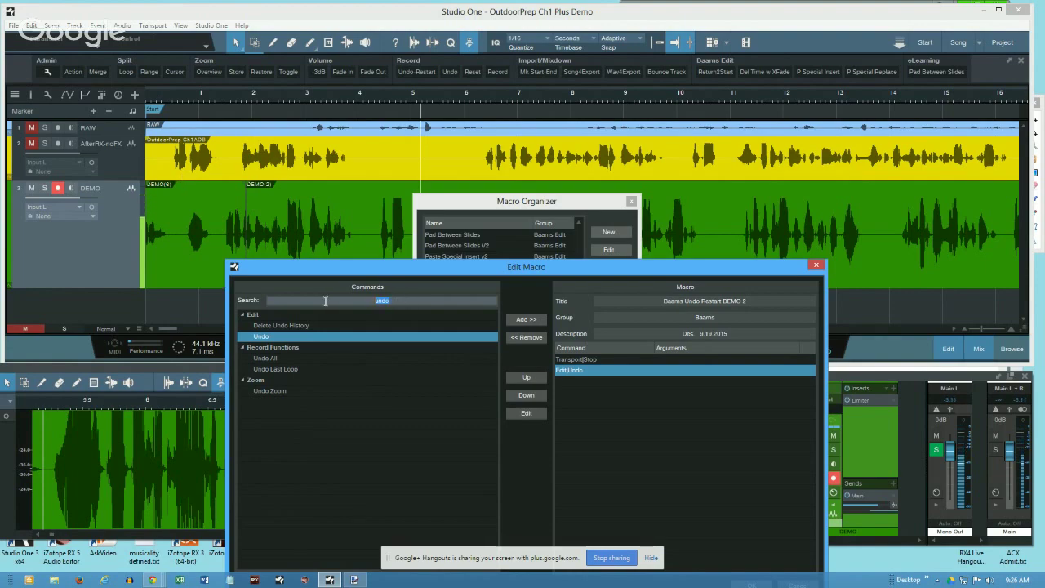
pyautogui.write('stop')
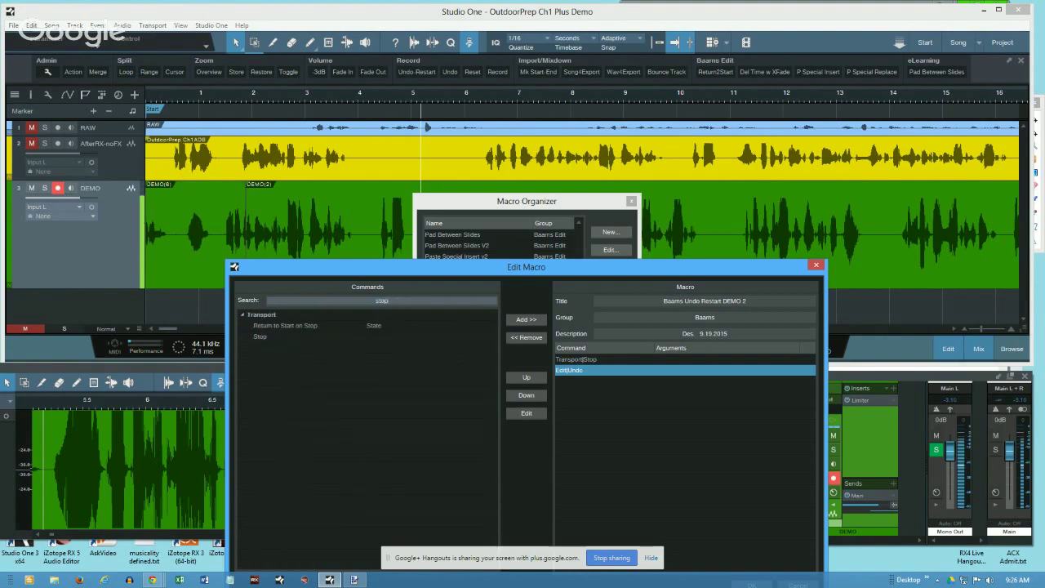
pyautogui.click(254, 335)
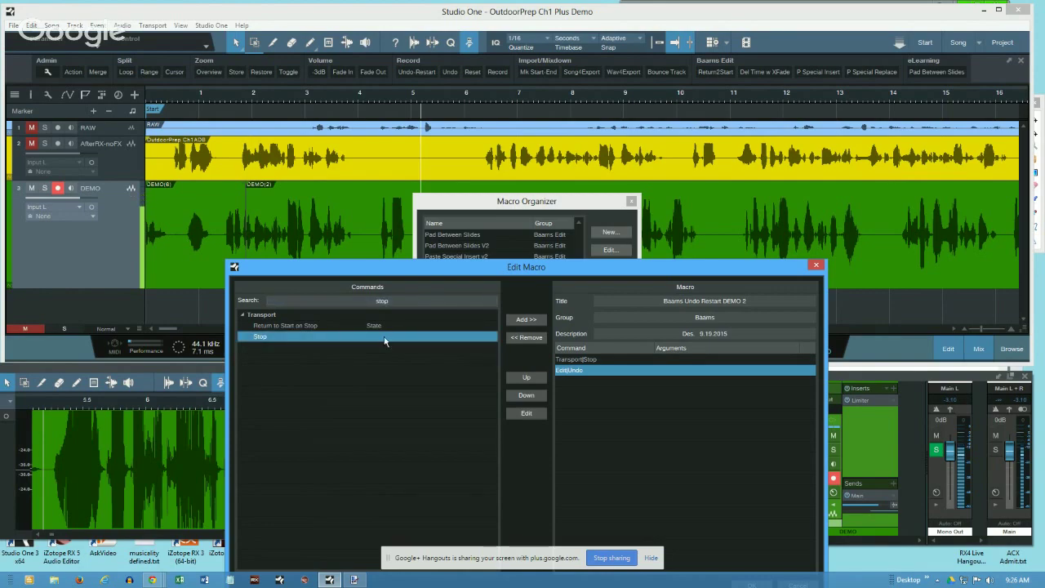
pyautogui.click(523, 321)
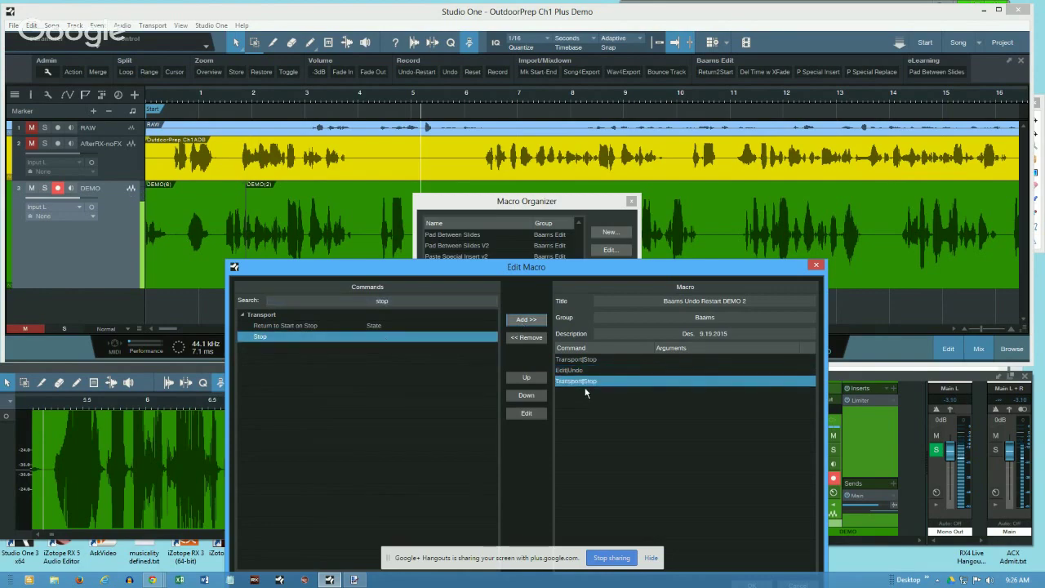
# - Search the commands for "record" and add the Transport Record command as the last command of the macro
pyautogui.click(393, 303)
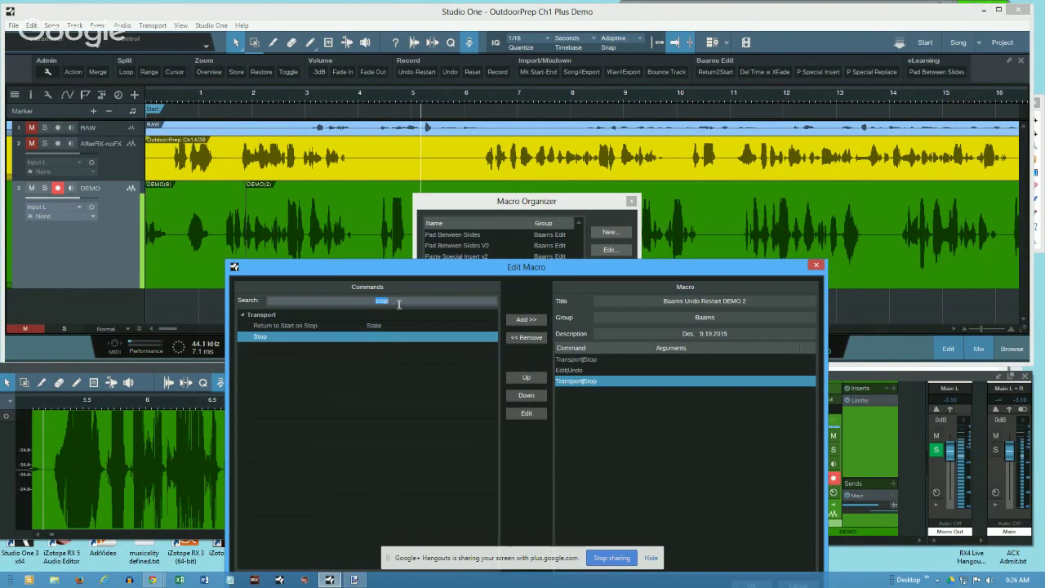
pyautogui.write('re')
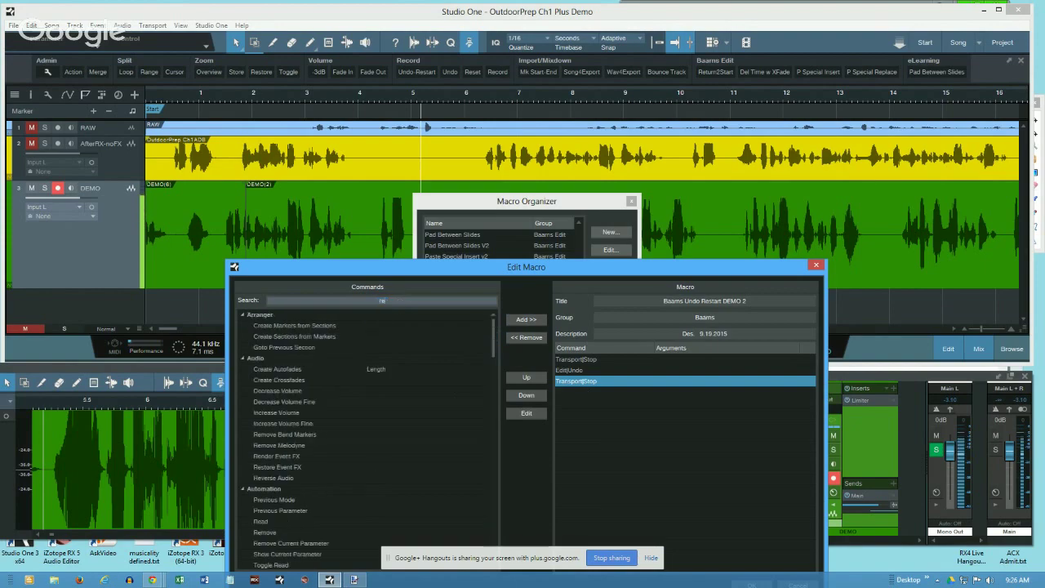
pyautogui.write('cord')
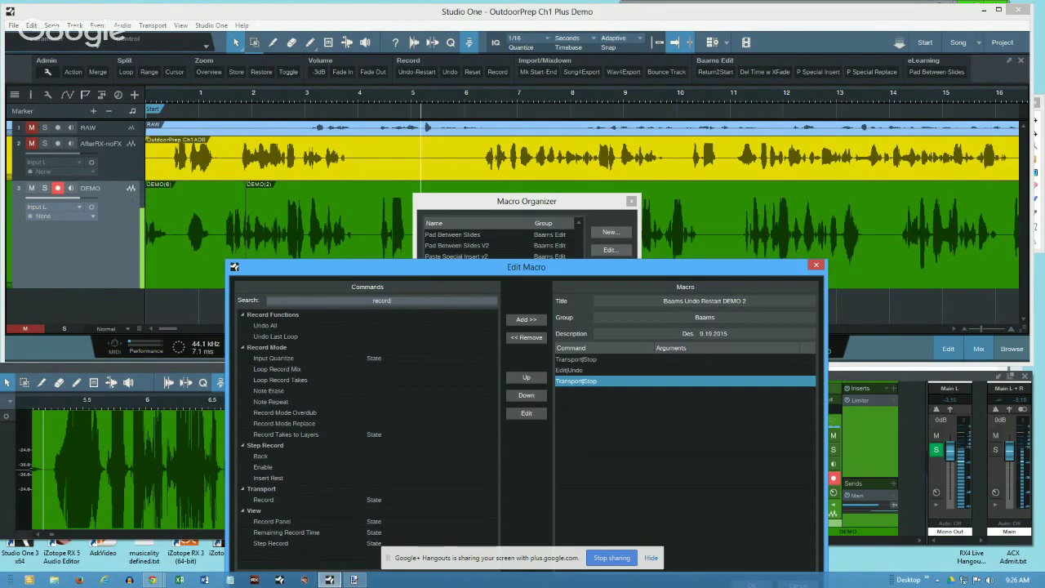
pyautogui.moveTo(417, 265); pyautogui.dragTo(363, 71)
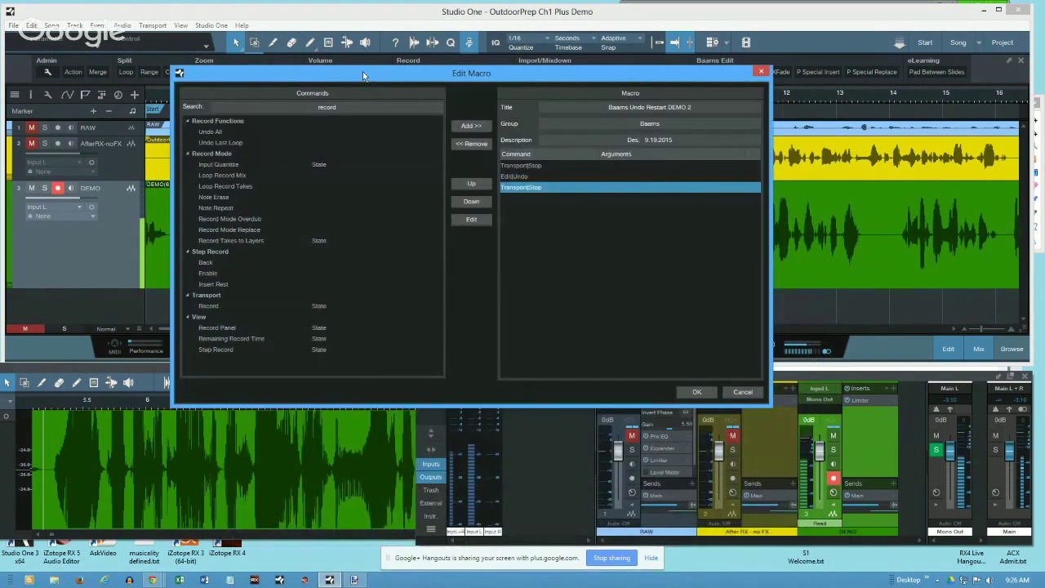
pyautogui.click(208, 307)
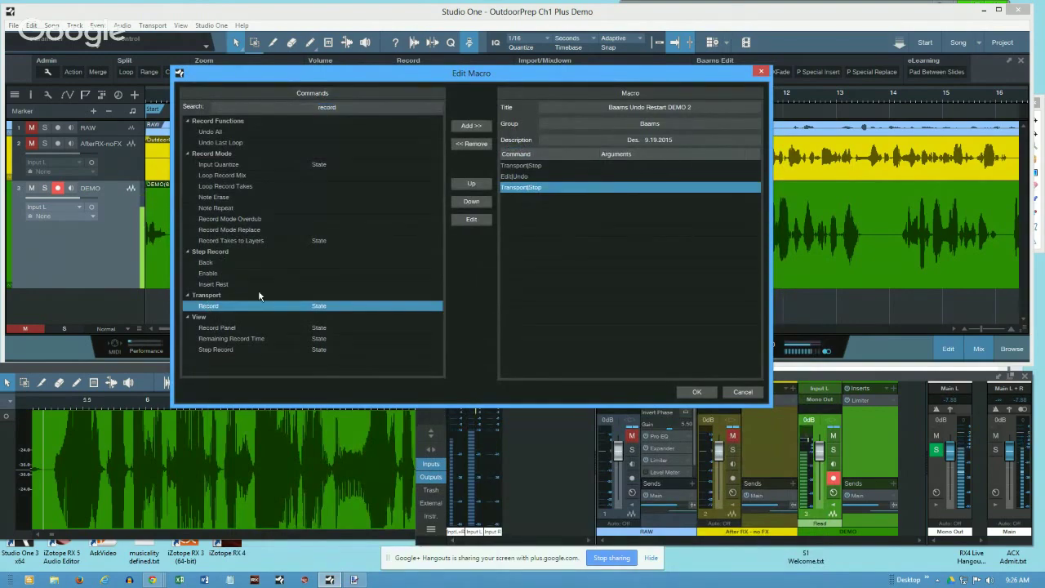
pyautogui.click(466, 127)
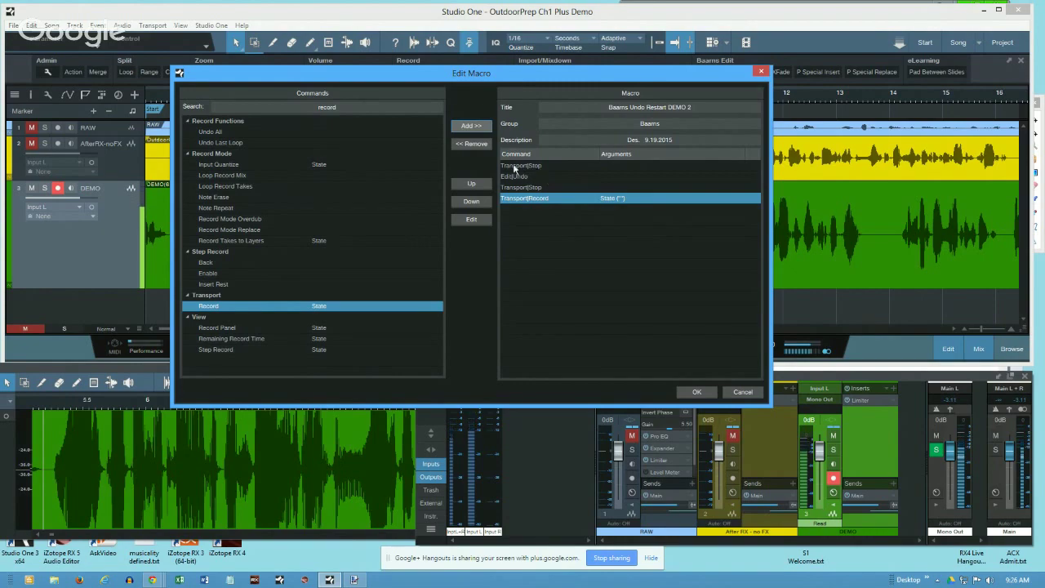
# - Save the new macro, locate Baarns Undo Restart DEMO 2 in the Macro Organizer, and close the organizer
pyautogui.moveTo(553, 78); pyautogui.dragTo(549, 197)
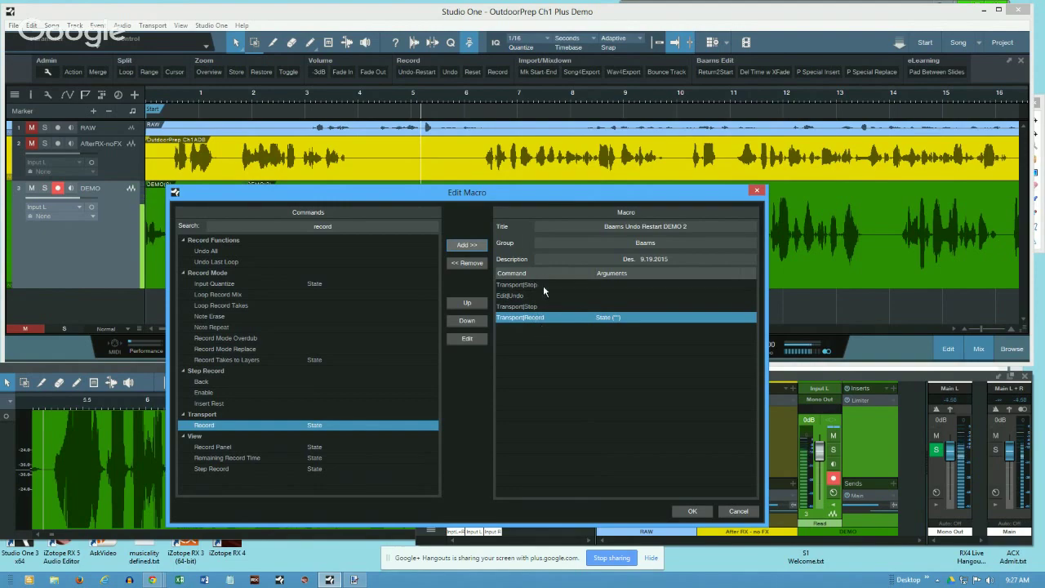
pyautogui.click(700, 511)
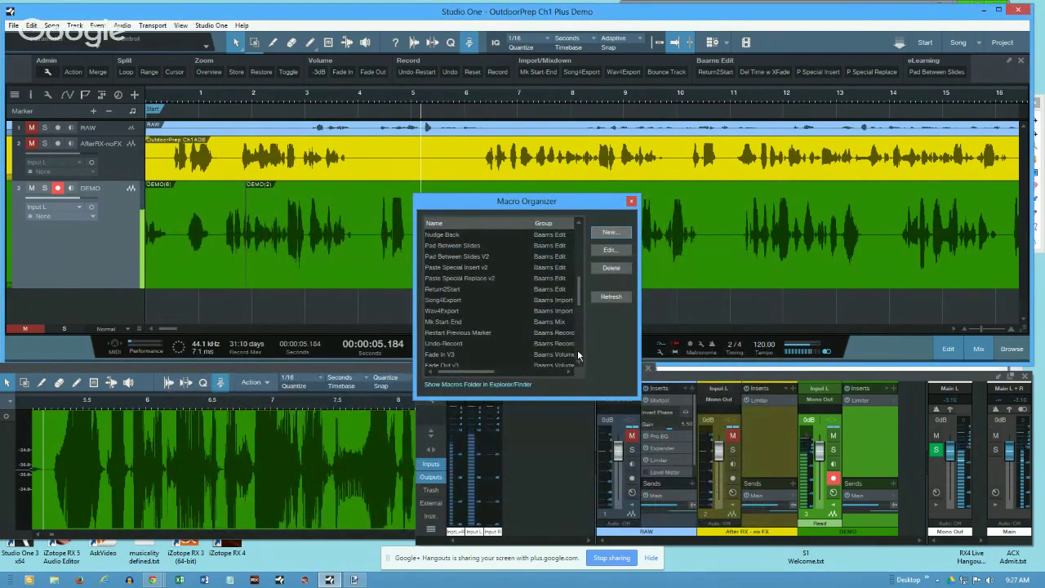
pyautogui.click(576, 233)
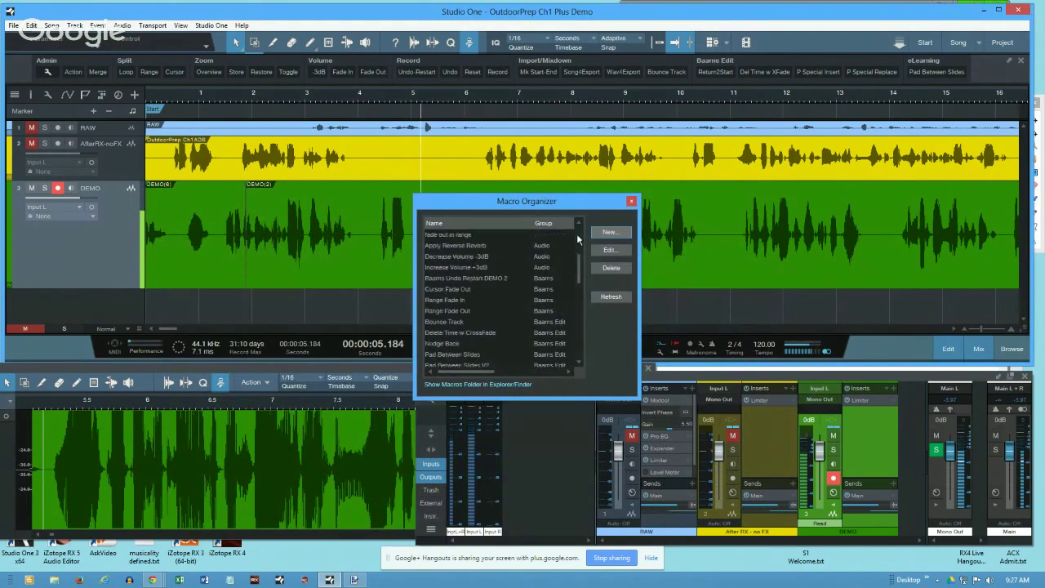
pyautogui.click(458, 279)
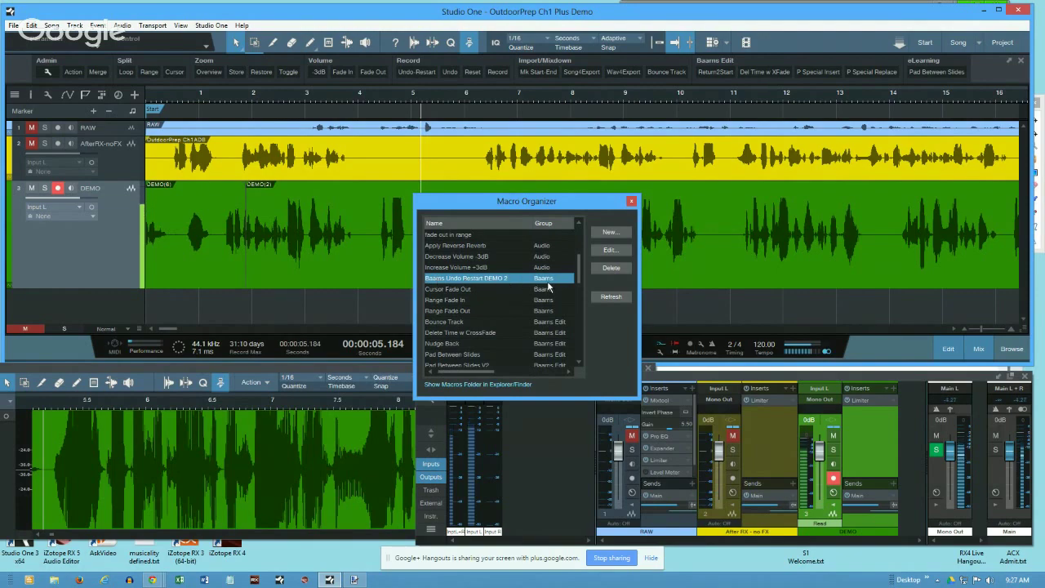
pyautogui.click(631, 201)
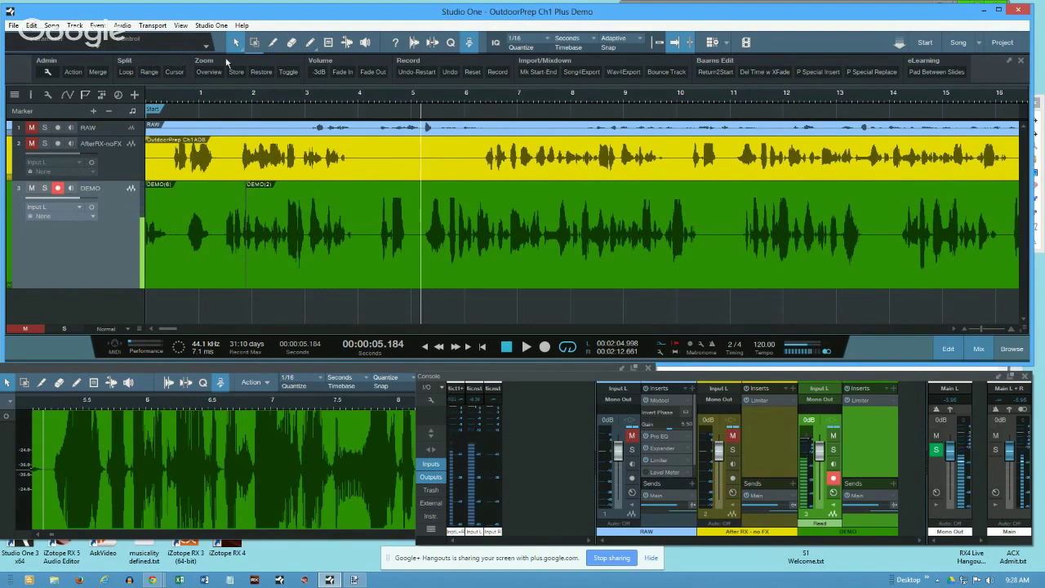
# - Add a new button group between the Zoom and Volume groups and name it "DEMO"
pyautogui.rightClick(280, 64)
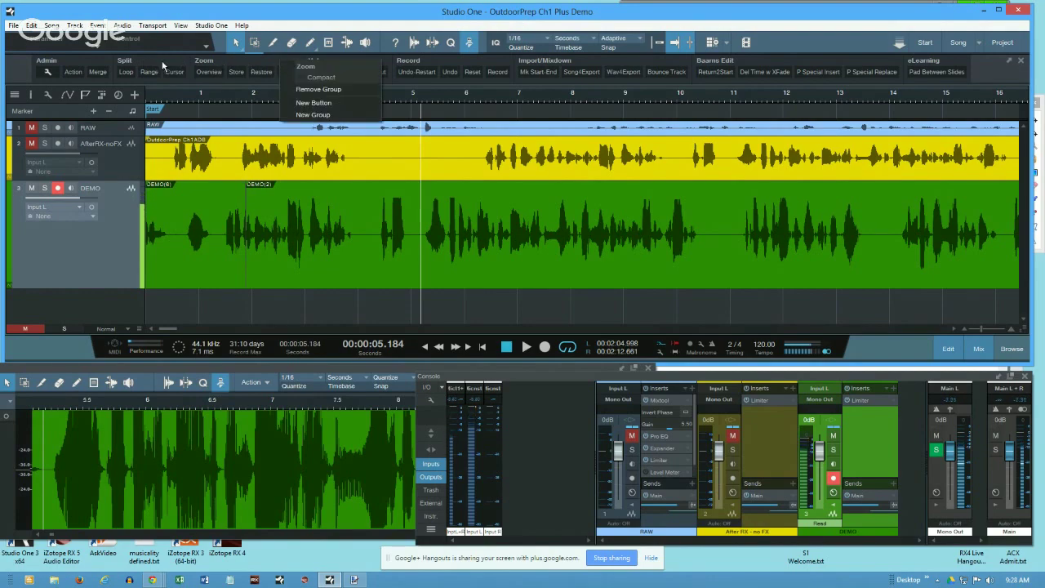
pyautogui.click(451, 57)
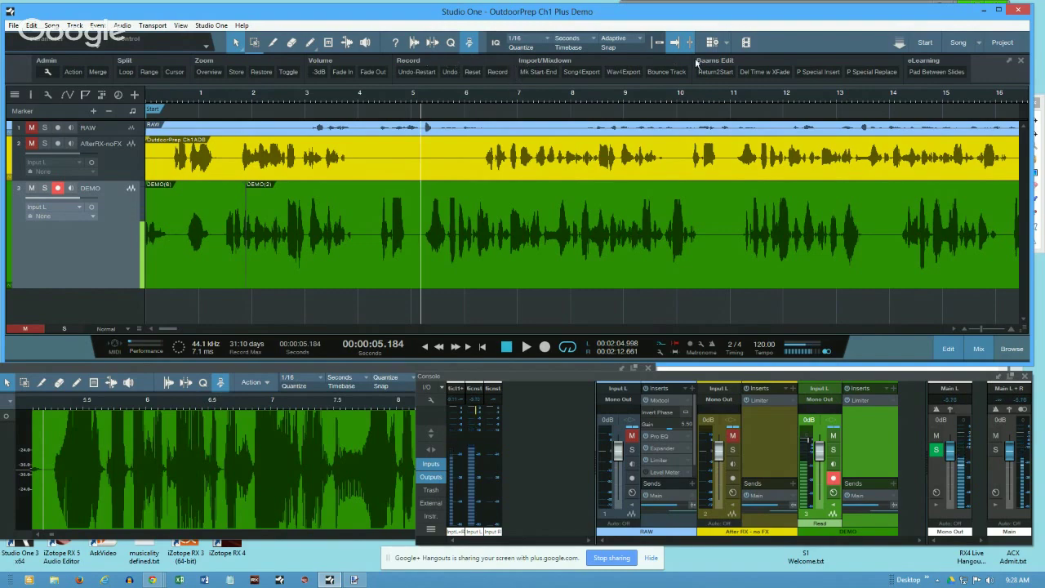
pyautogui.rightClick(302, 59)
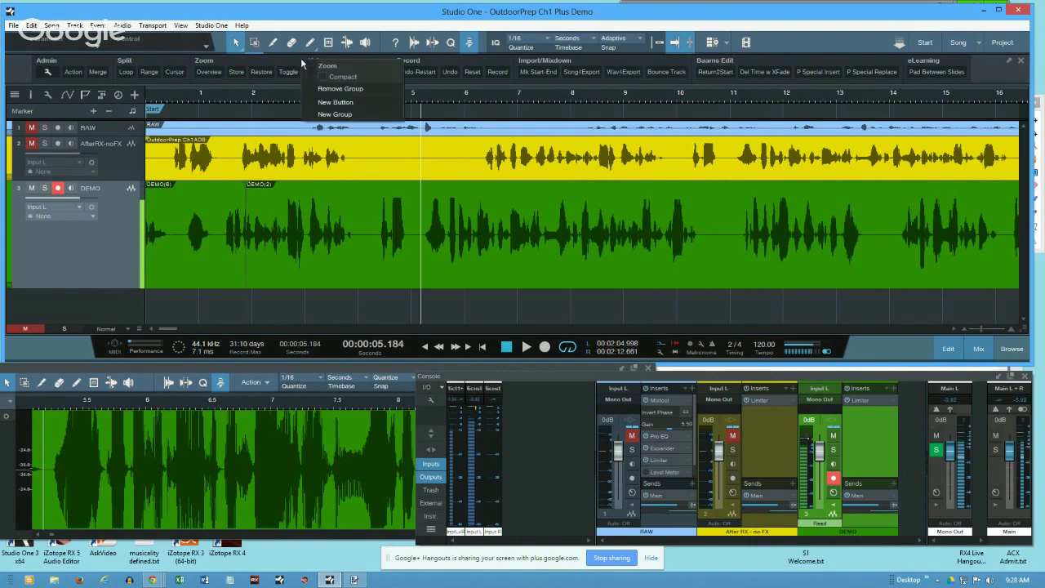
pyautogui.click(320, 118)
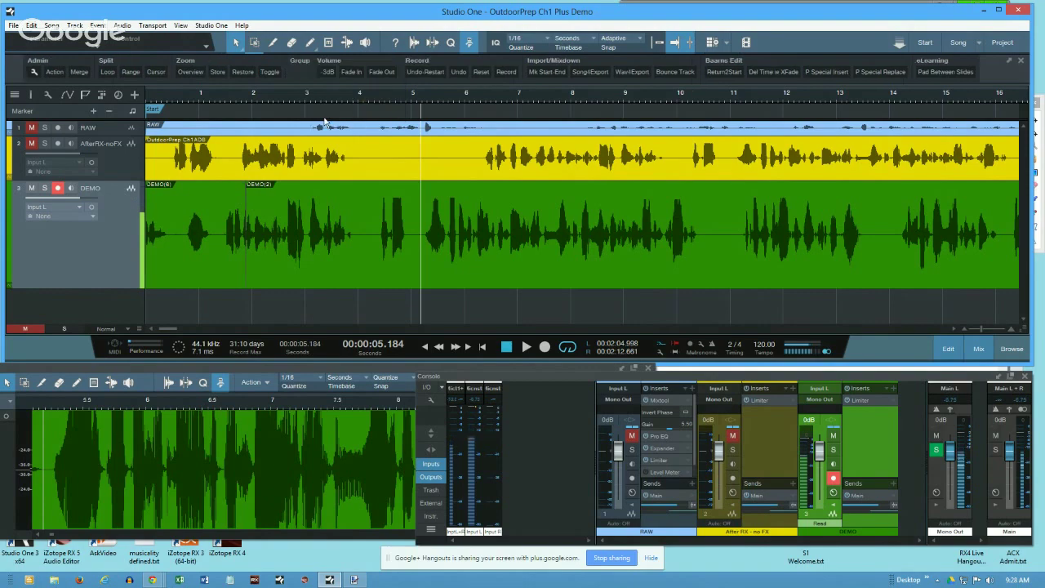
pyautogui.rightClick(296, 64)
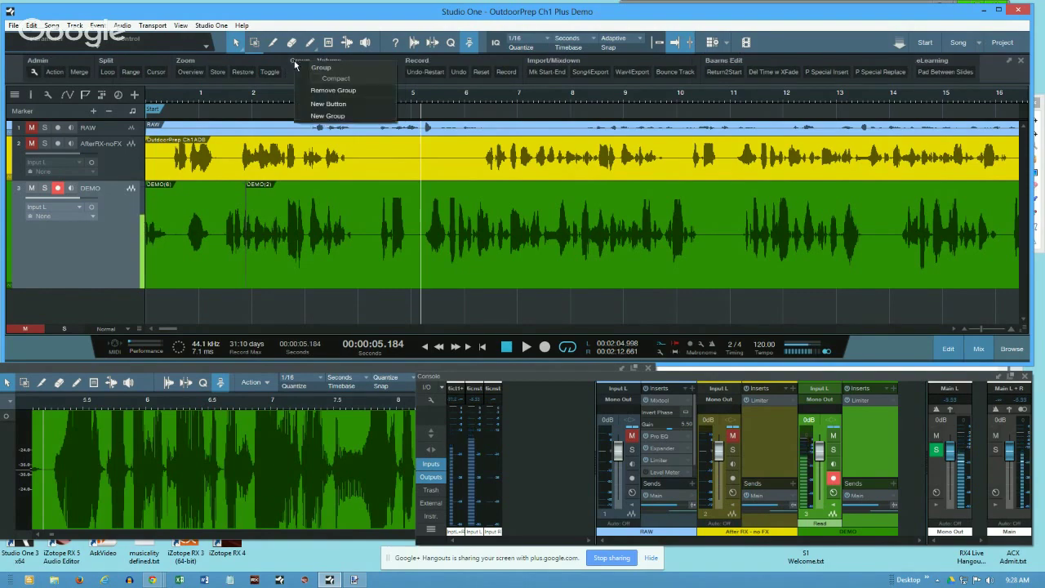
pyautogui.click(316, 68)
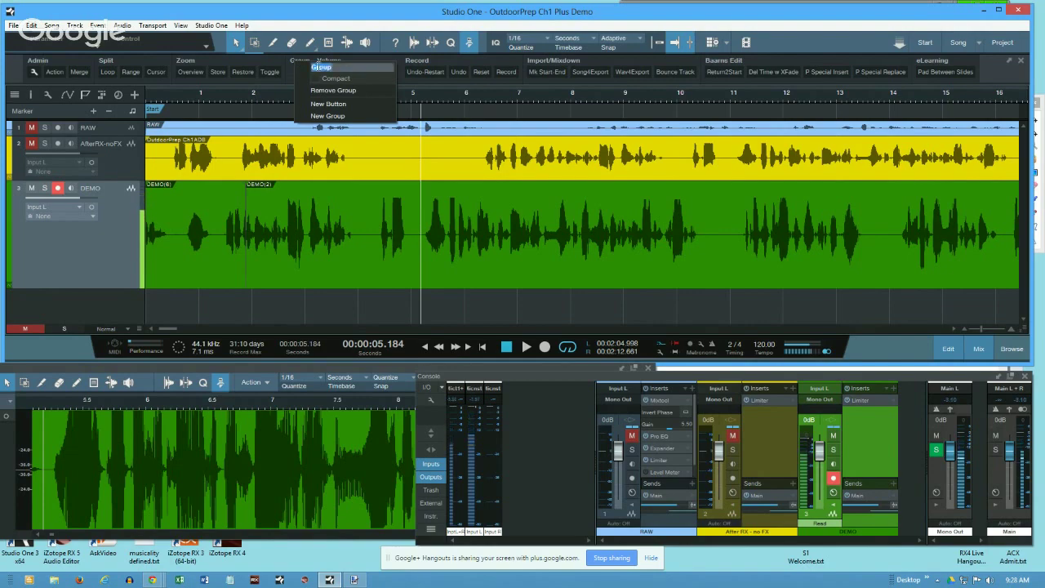
pyautogui.write('DEMO')
pyautogui.press('Return')
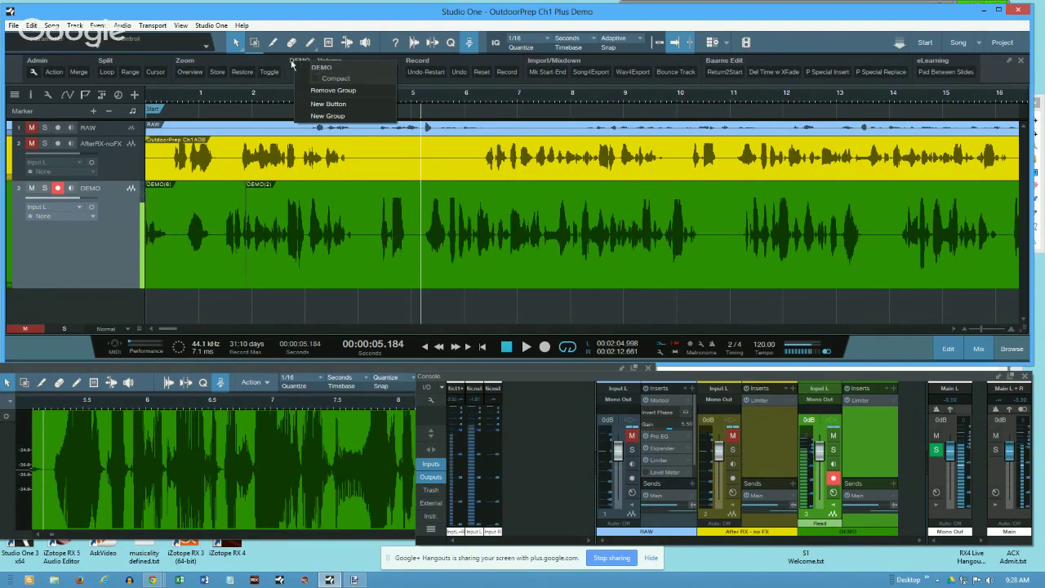
# - Add a new button to the DEMO group and open the command selection for assigning it
pyautogui.click(336, 105)
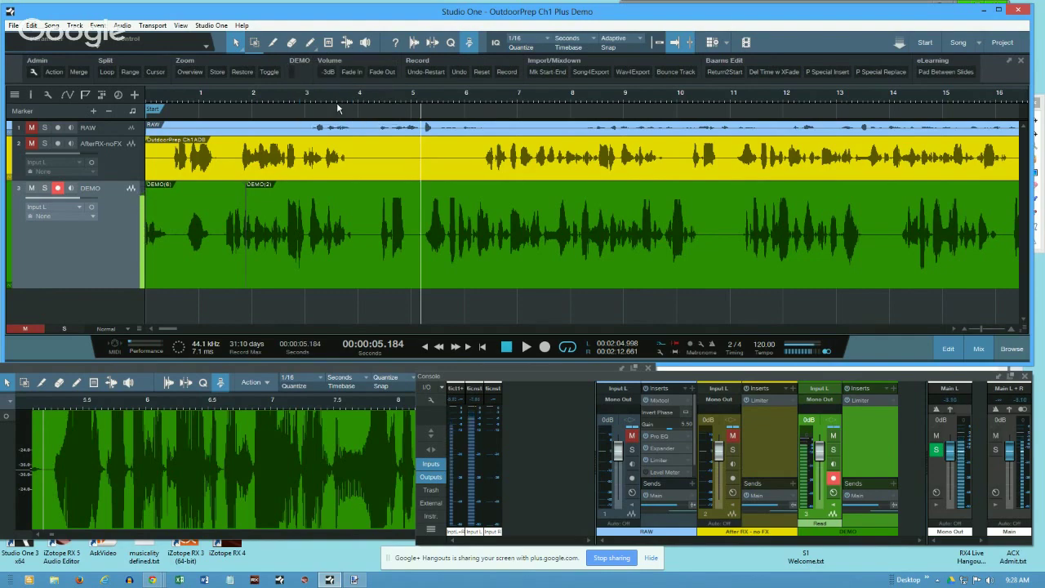
pyautogui.rightClick(292, 77)
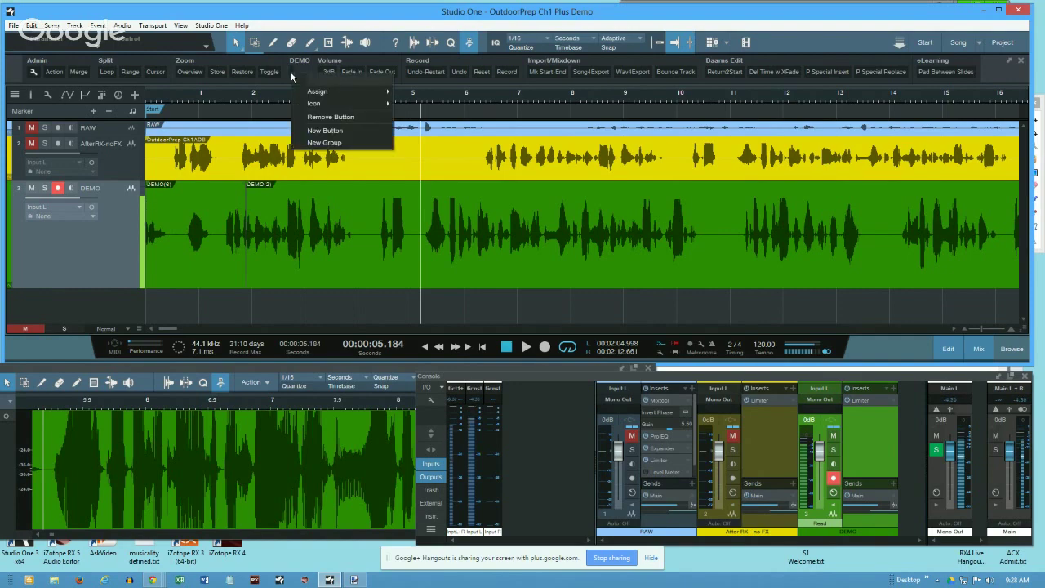
pyautogui.moveTo(303, 91)
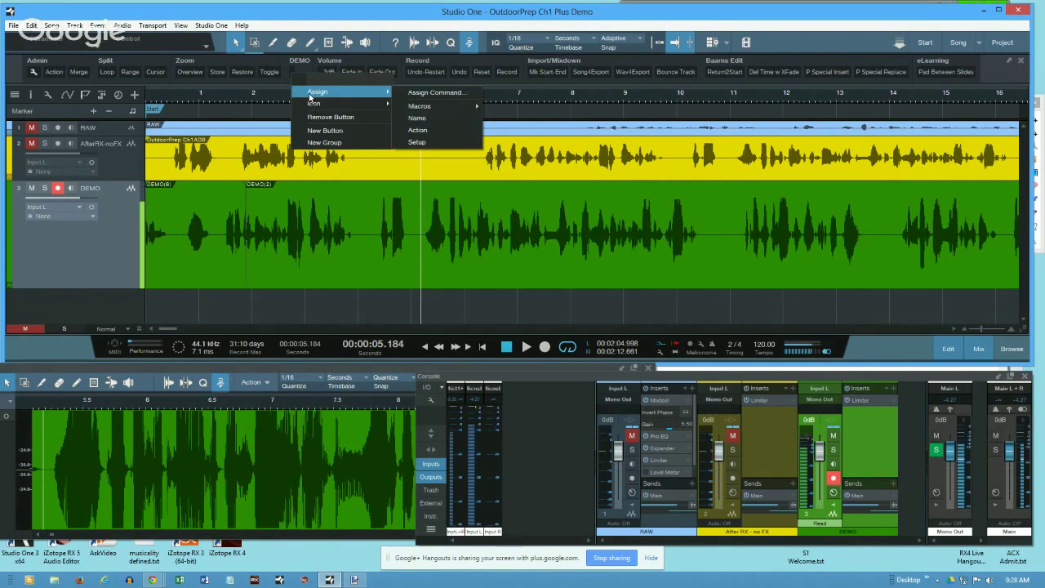
pyautogui.moveTo(441, 109)
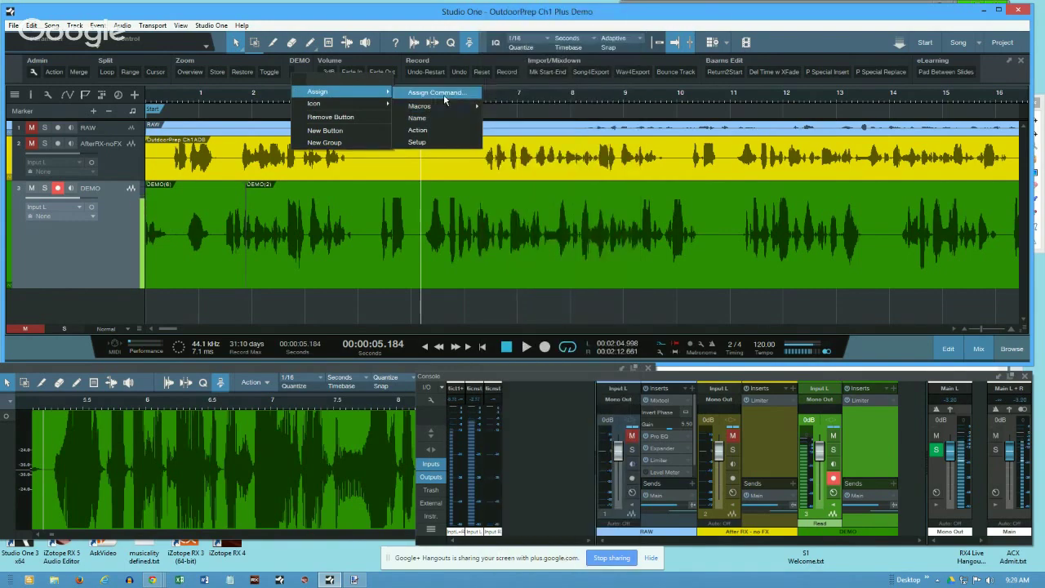
pyautogui.click(445, 99)
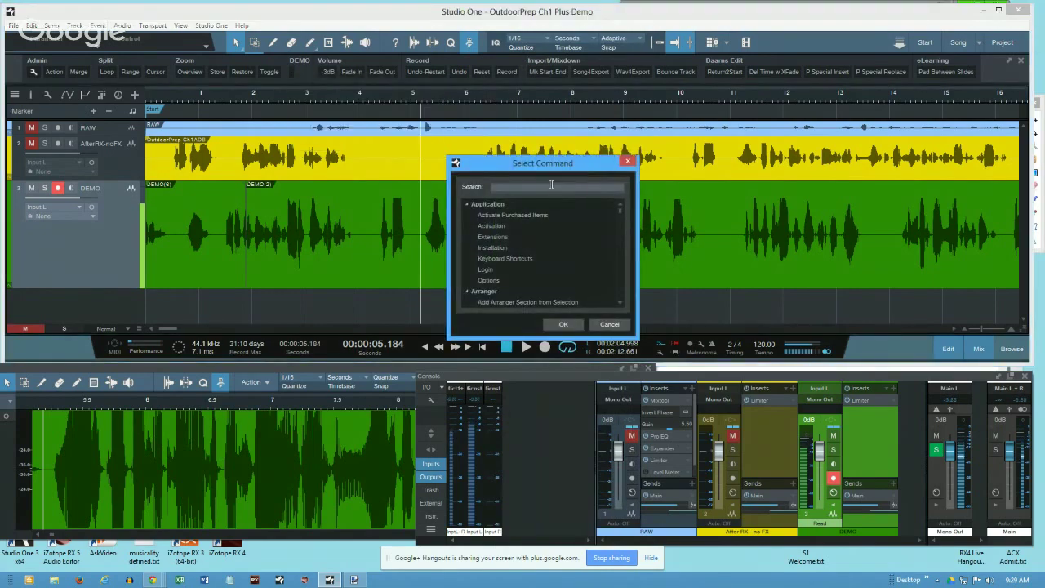
# - Search the available commands for "record" and "undo", and leave the command selection without assigning anything
pyautogui.moveTo(587, 169); pyautogui.dragTo(654, 168)
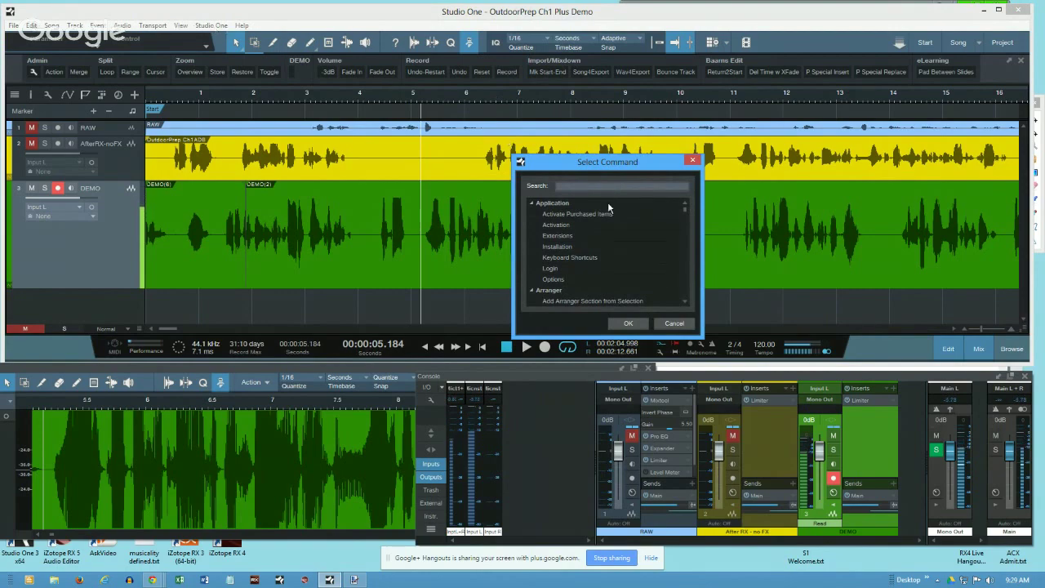
pyautogui.write('record')
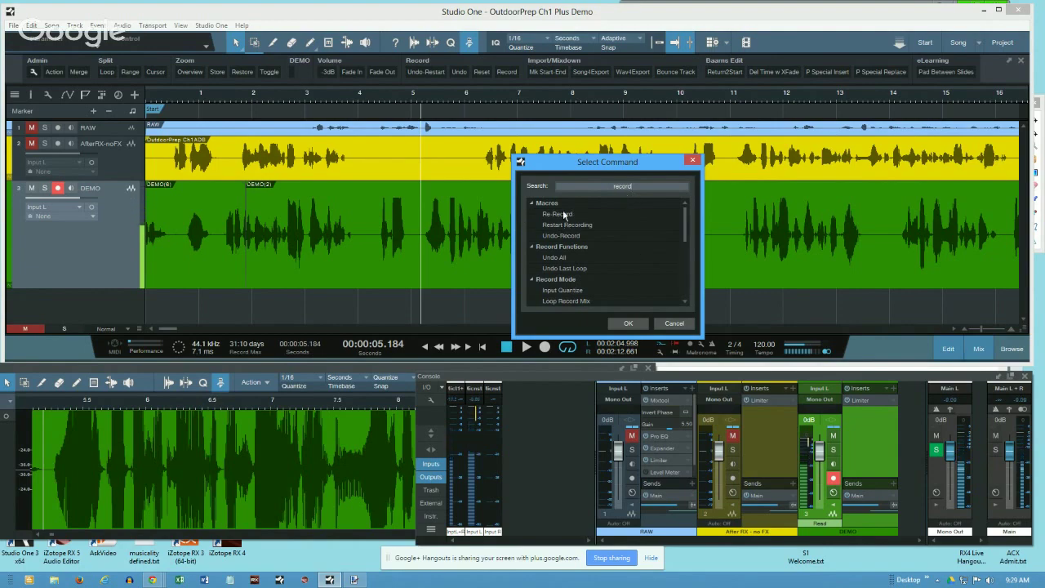
pyautogui.moveTo(683, 232); pyautogui.dragTo(687, 292)
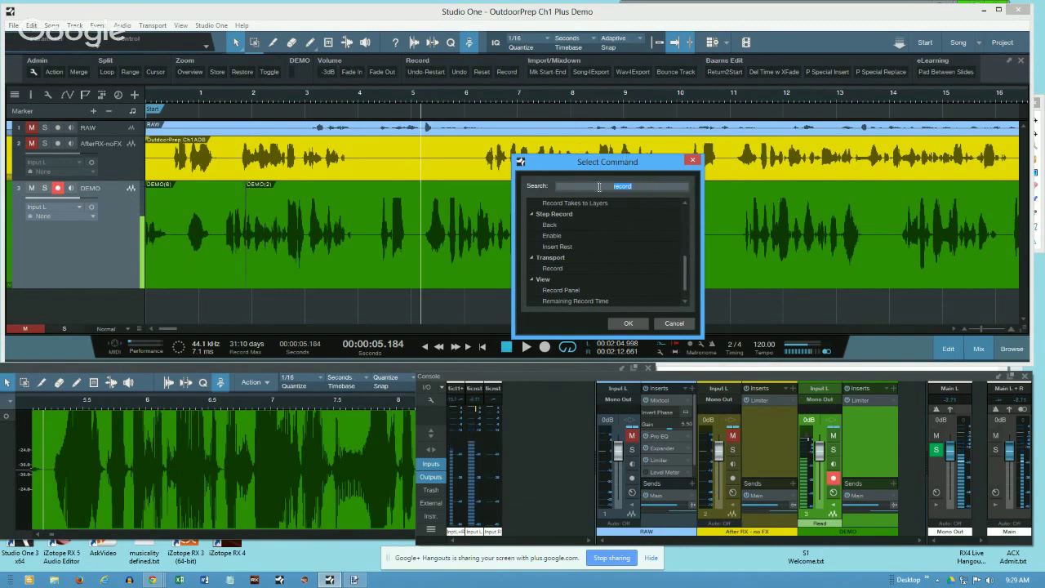
pyautogui.write('undo')
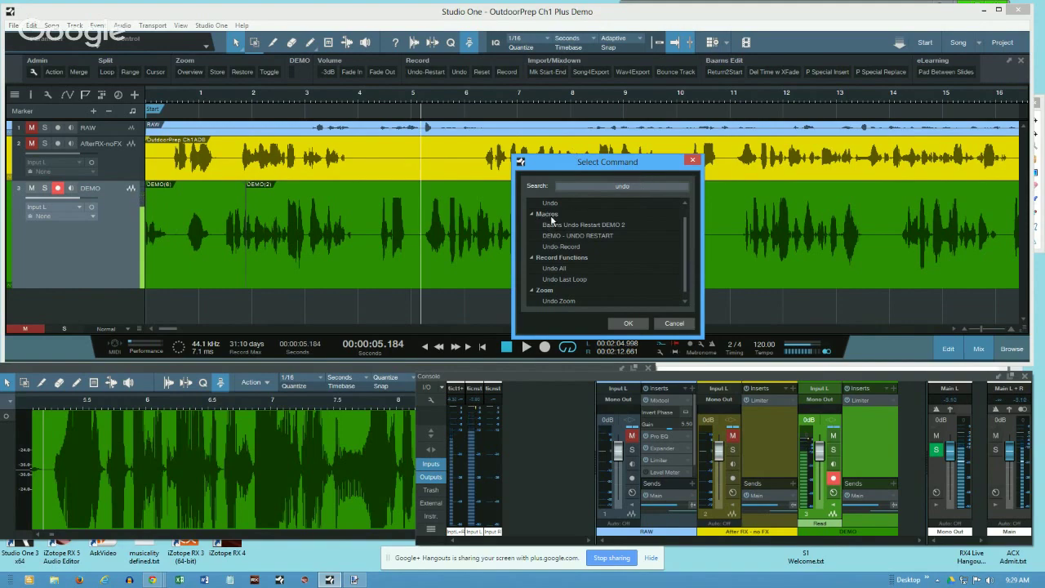
pyautogui.click(674, 323)
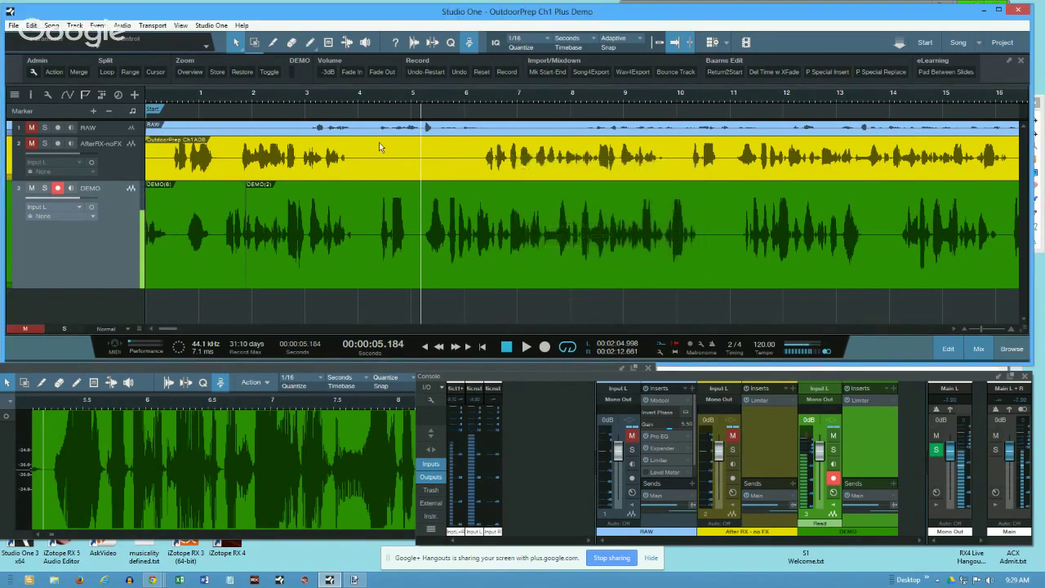
# - Assign the macro Baarns Undo Restart DEMO 2 to the empty DEMO group button, test it once and stop the recording
pyautogui.rightClick(291, 70)
pyautogui.moveTo(343, 90)
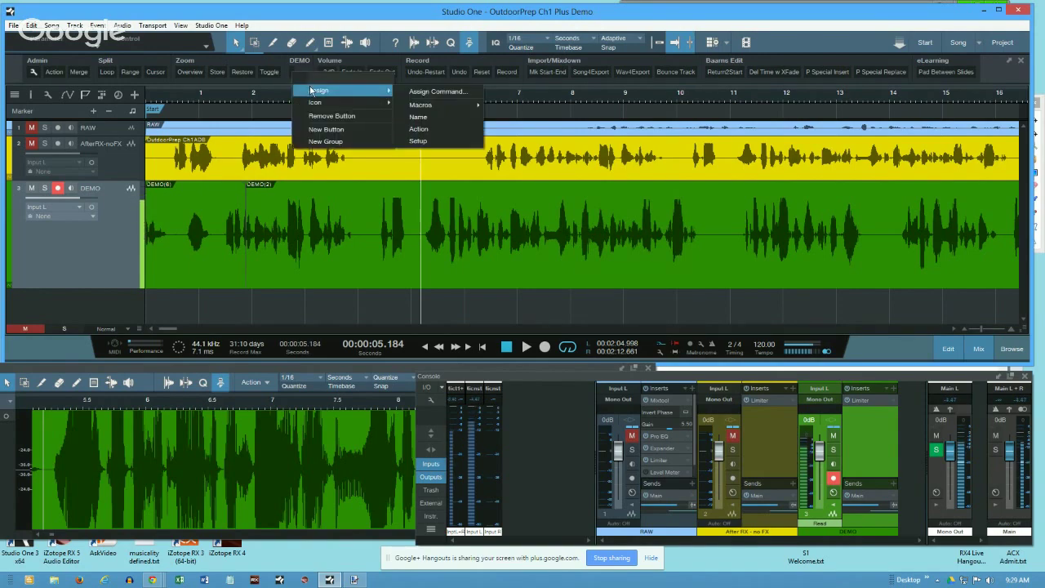
pyautogui.moveTo(458, 111)
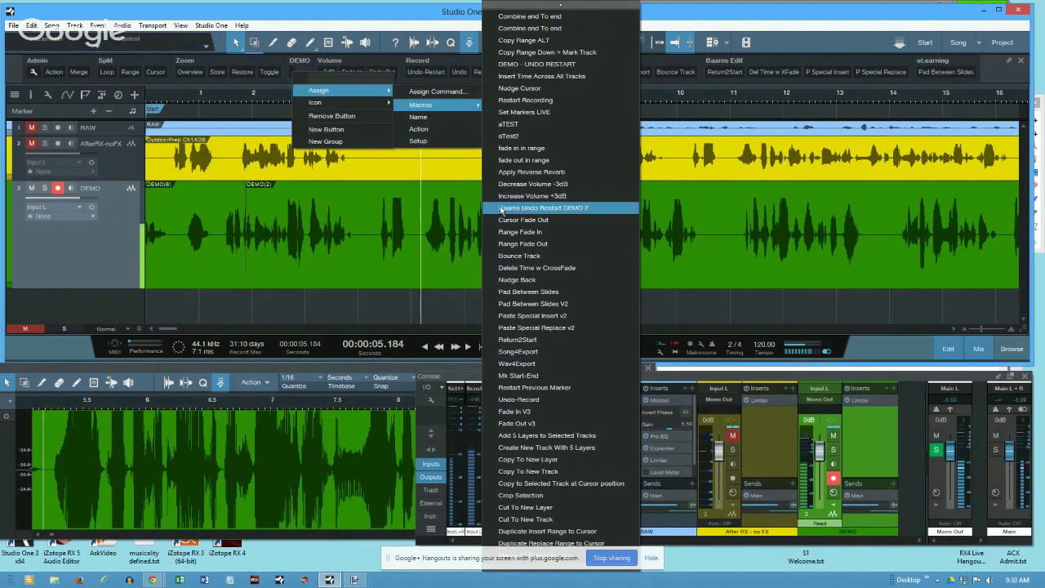
pyautogui.click(543, 209)
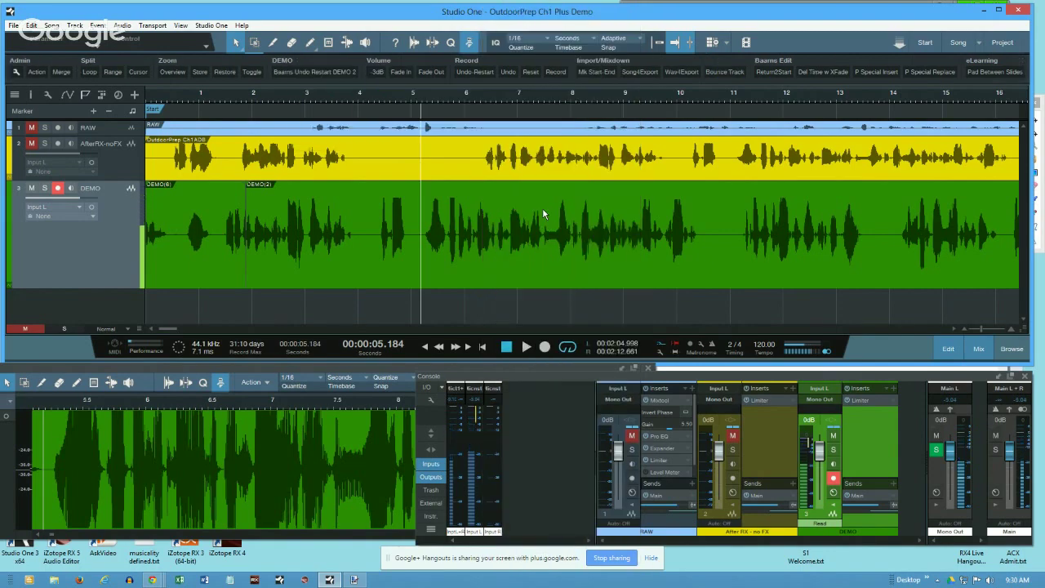
pyautogui.click(295, 70)
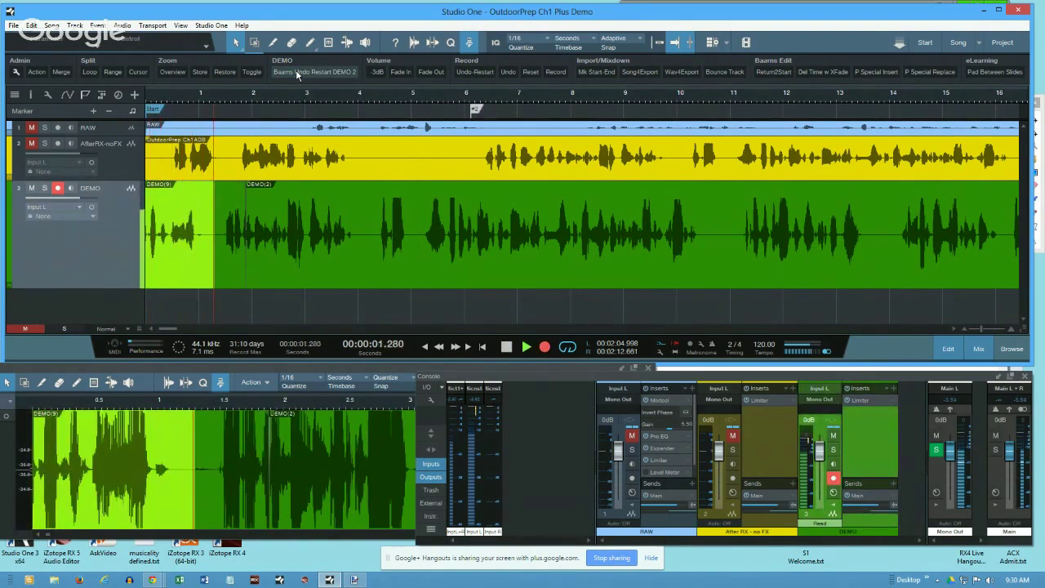
pyautogui.press('space')
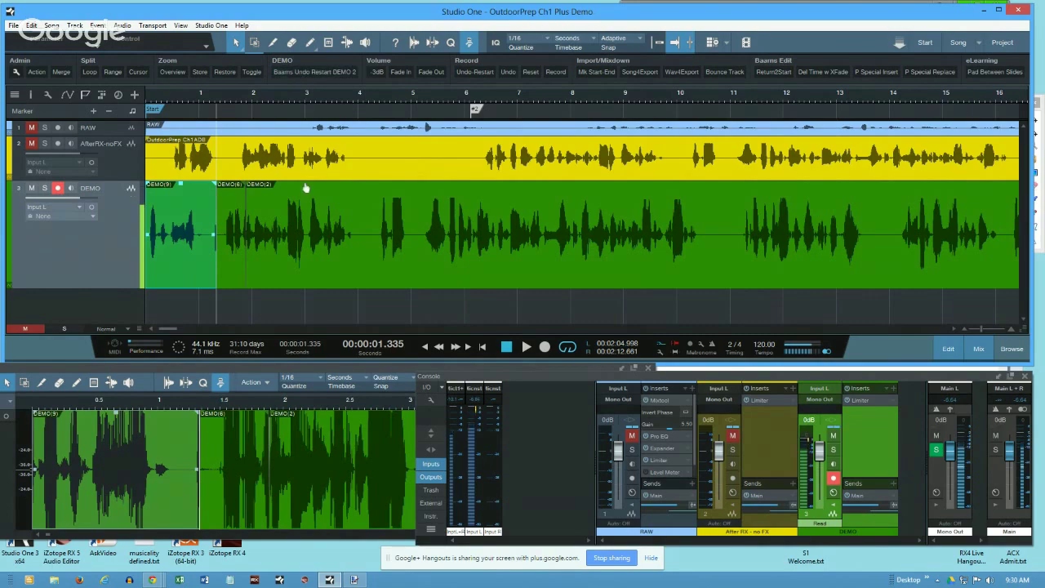
# - Rename the macro button in the DEMO group to "Restart-New Macro"
pyautogui.rightClick(317, 72)
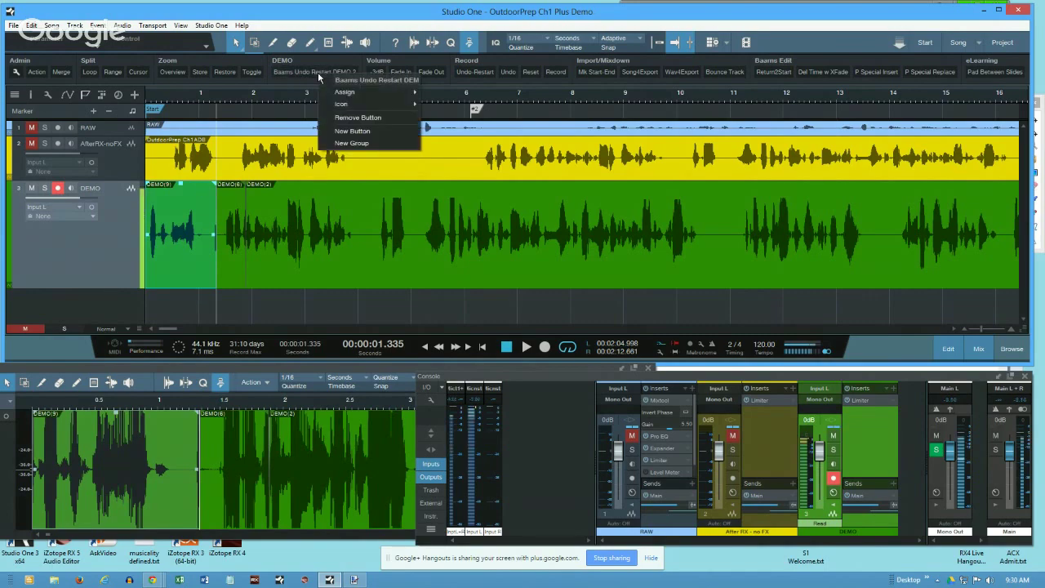
pyautogui.click(367, 80)
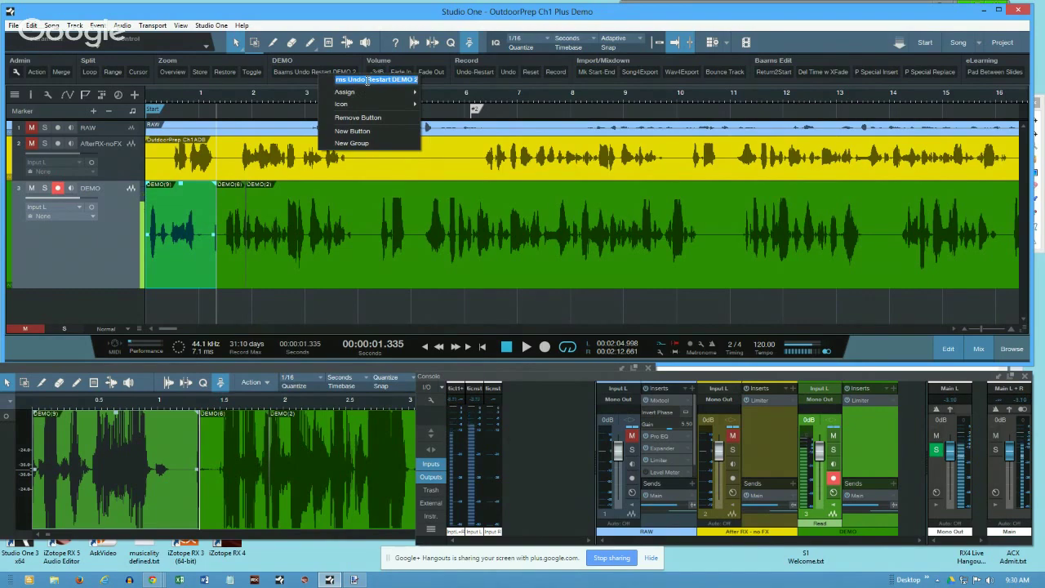
pyautogui.write('Restart')
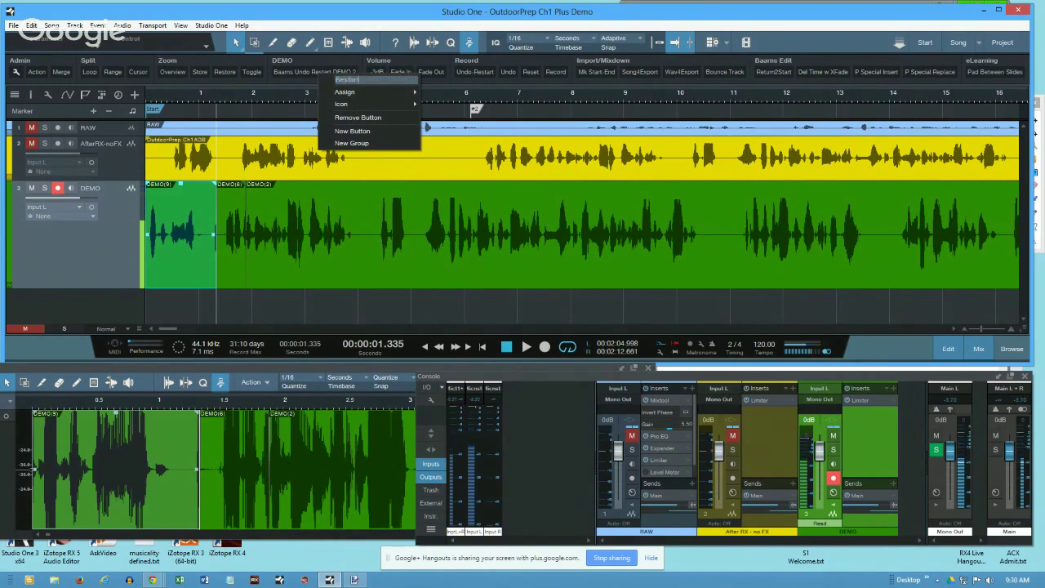
pyautogui.write('cro')
pyautogui.press('Return')
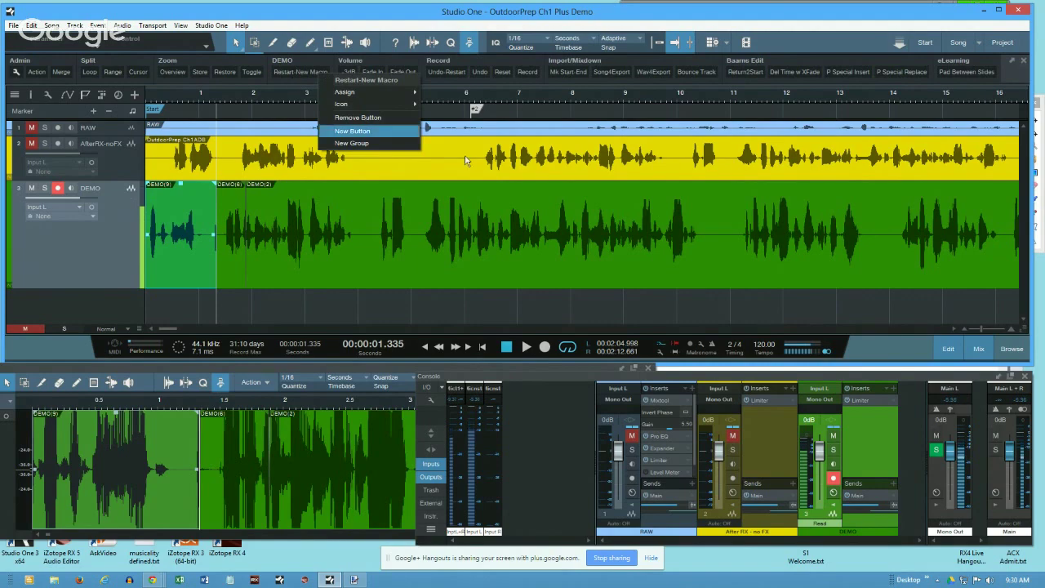
pyautogui.press('Escape')
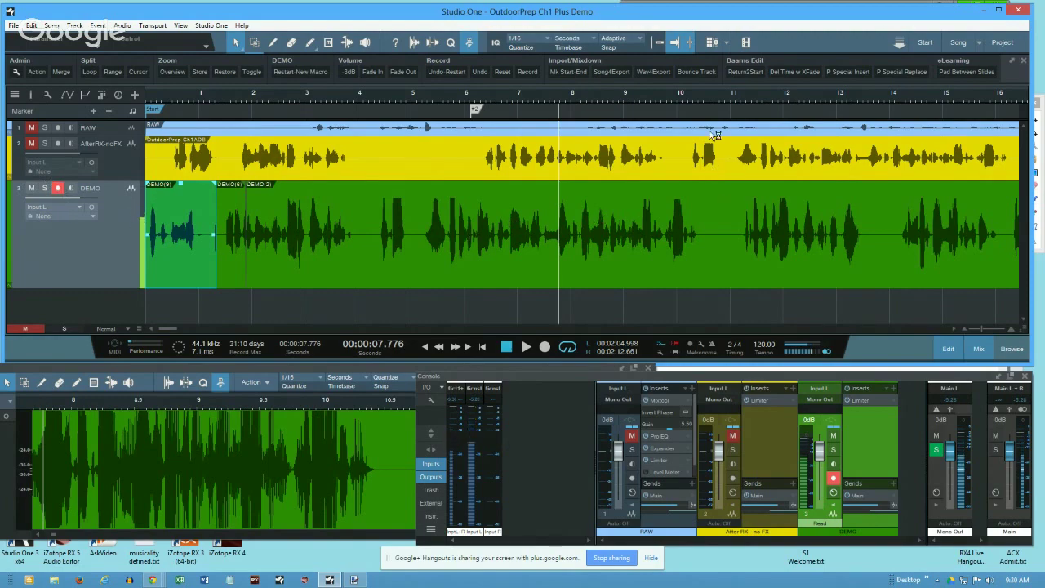
# - Record on the DEMO track with pre-roll from about 10.49 seconds, restarting the take twice with the Restart-New Macro button
pyautogui.click(703, 99)
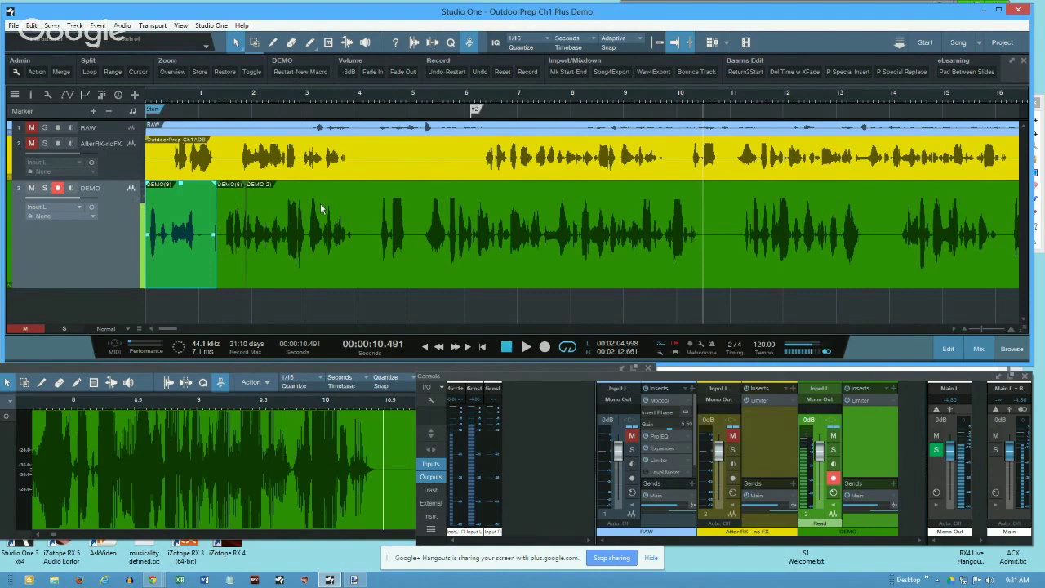
pyautogui.press('space')
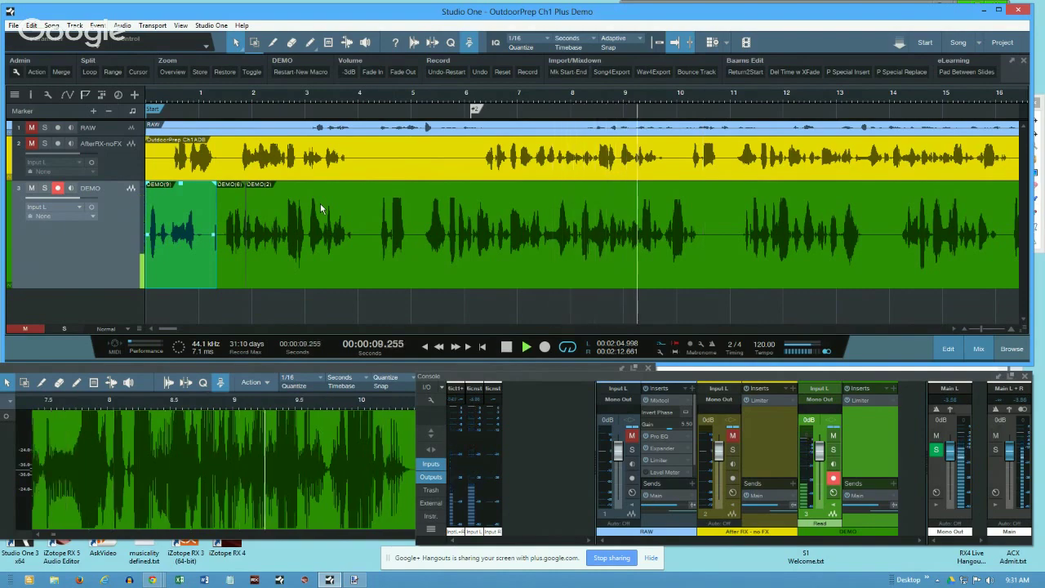
pyautogui.press('KP_Multiply')
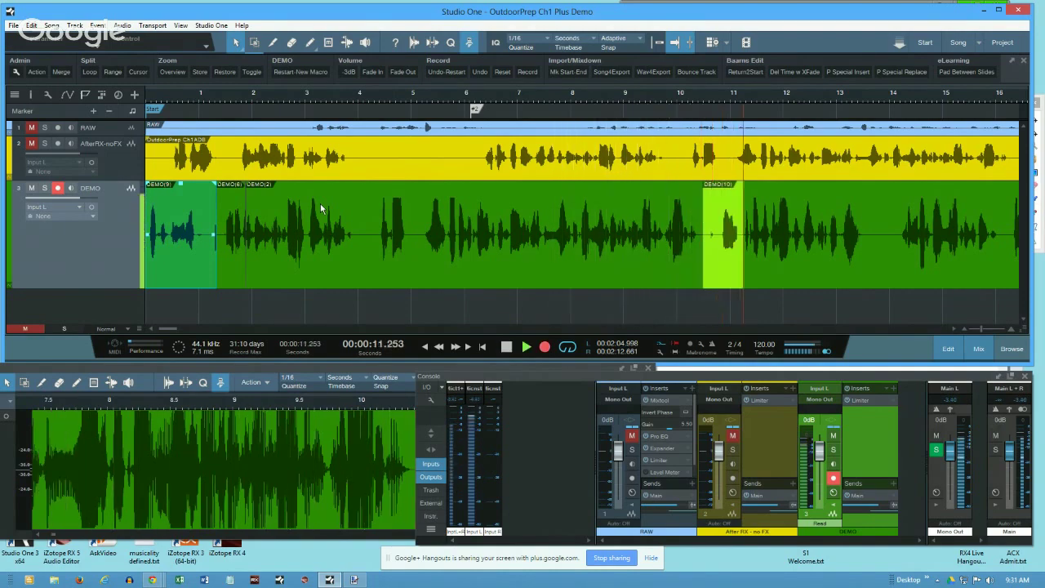
pyautogui.click(296, 72)
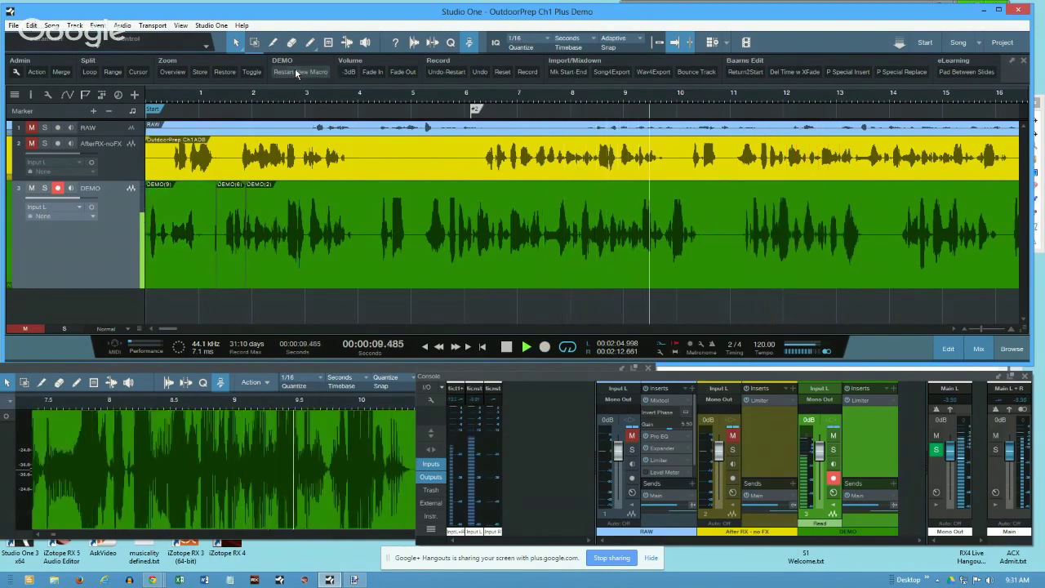
pyautogui.press('KP_Multiply')
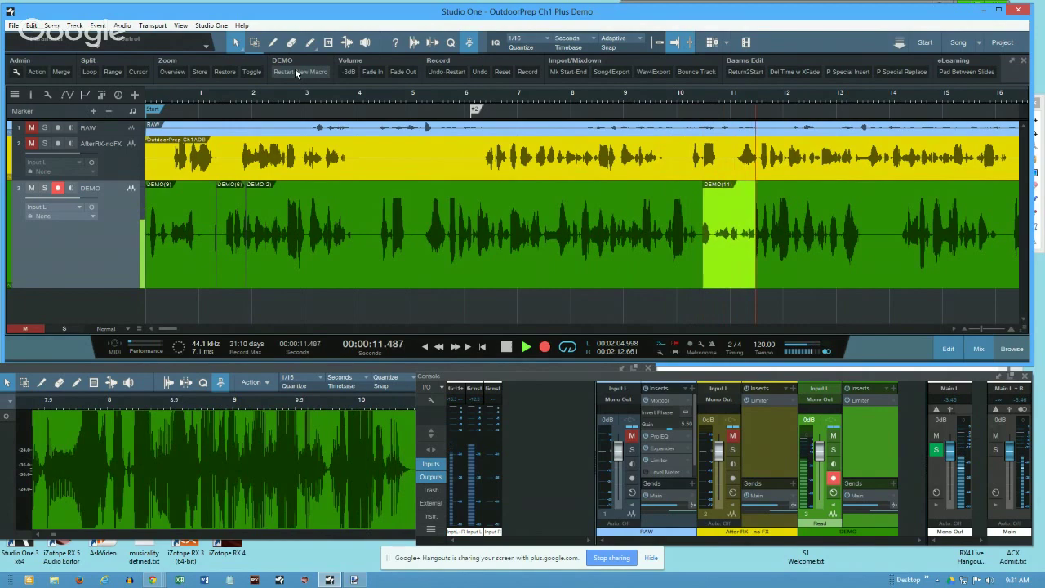
pyautogui.click(297, 73)
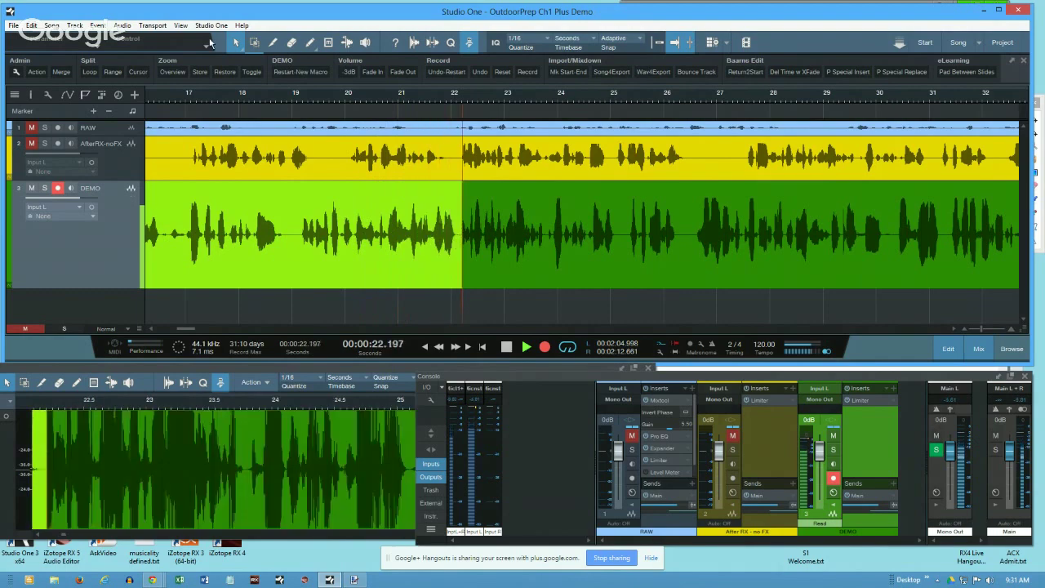
# - Restart the long take once more with the Restart-New Macro button, and stop the new recording shortly after it begins
pyautogui.click(313, 74)
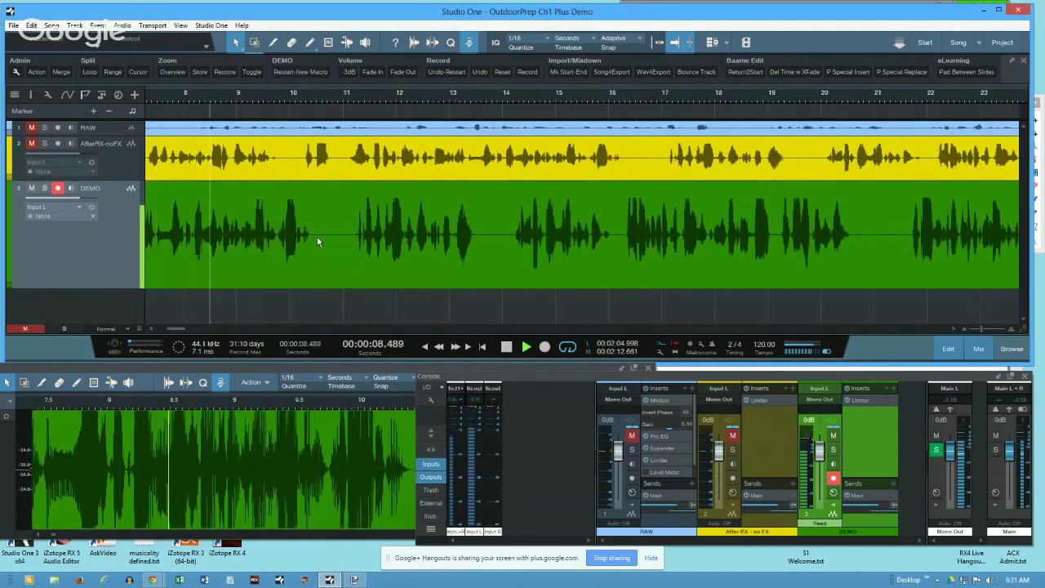
pyautogui.press('KP_Multiply')
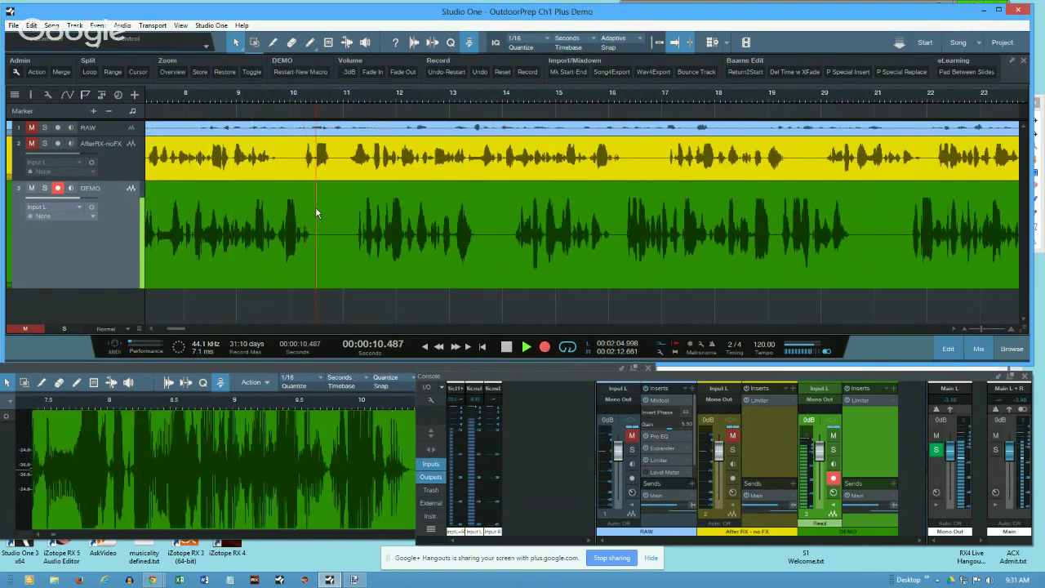
pyautogui.press('space')
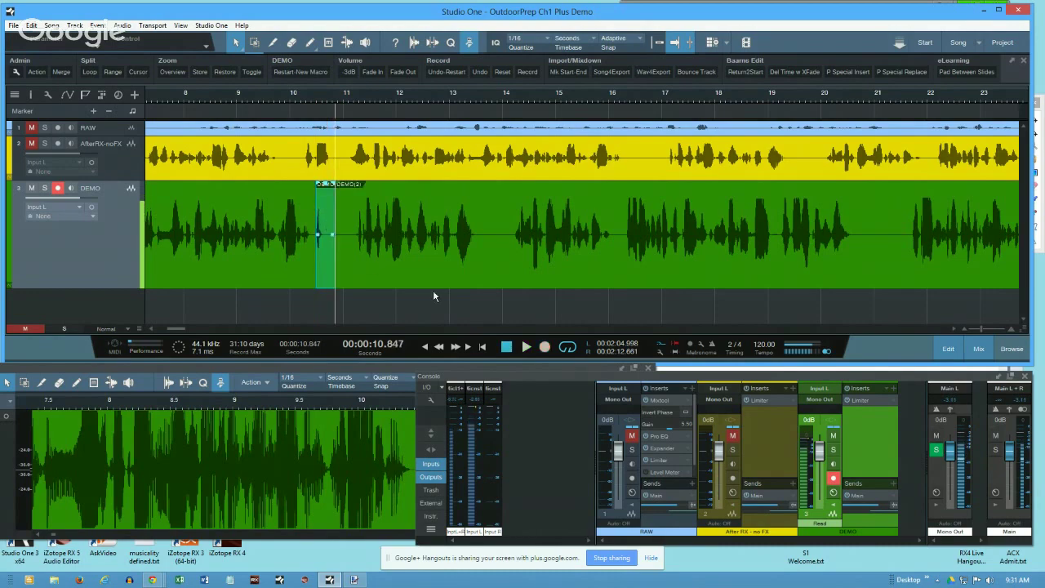
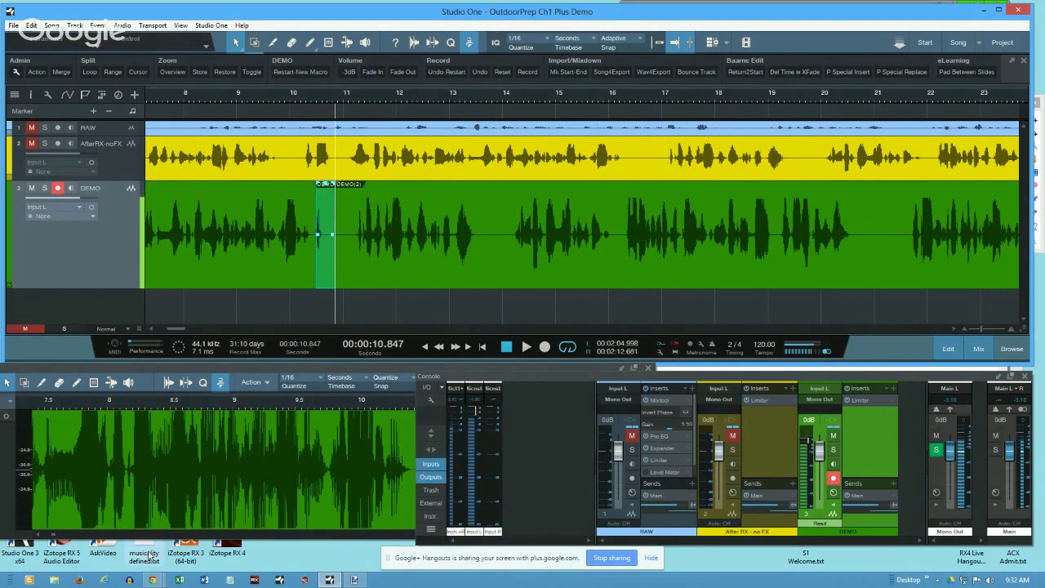
# - Switch to the Studio One Keyboard Shortcuts page in Chrome and search it for "stop"
pyautogui.moveTo(152, 580)
pyautogui.click(308, 535)
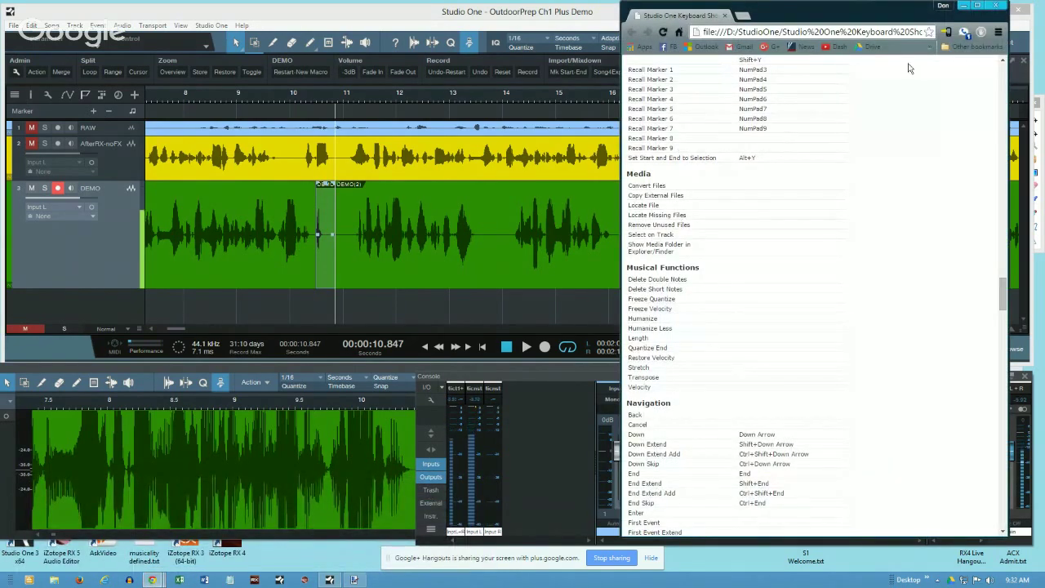
pyautogui.moveTo(872, 16); pyautogui.dragTo(787, 18)
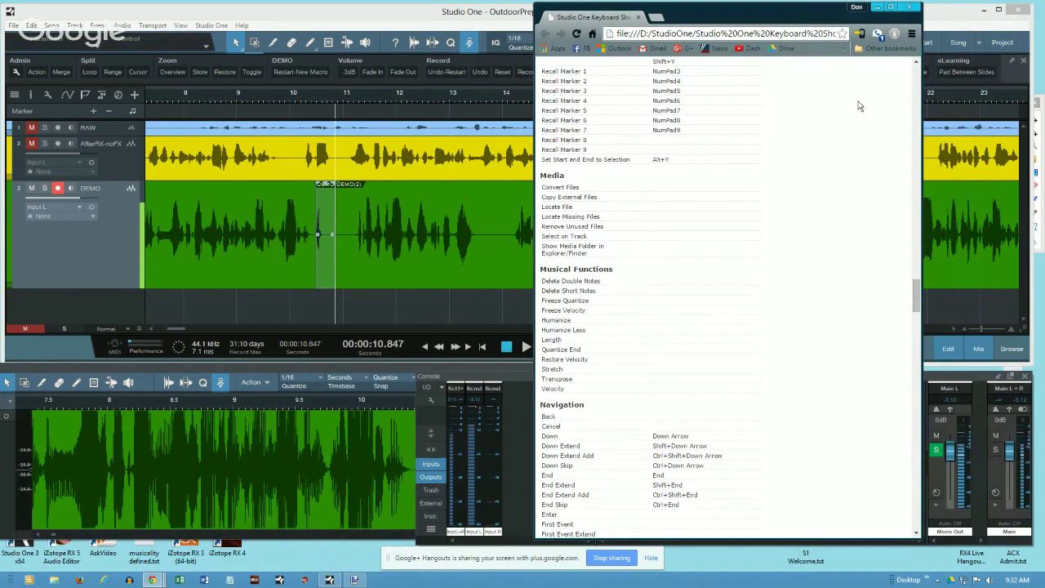
pyautogui.hotkey('ctrl', 'f')
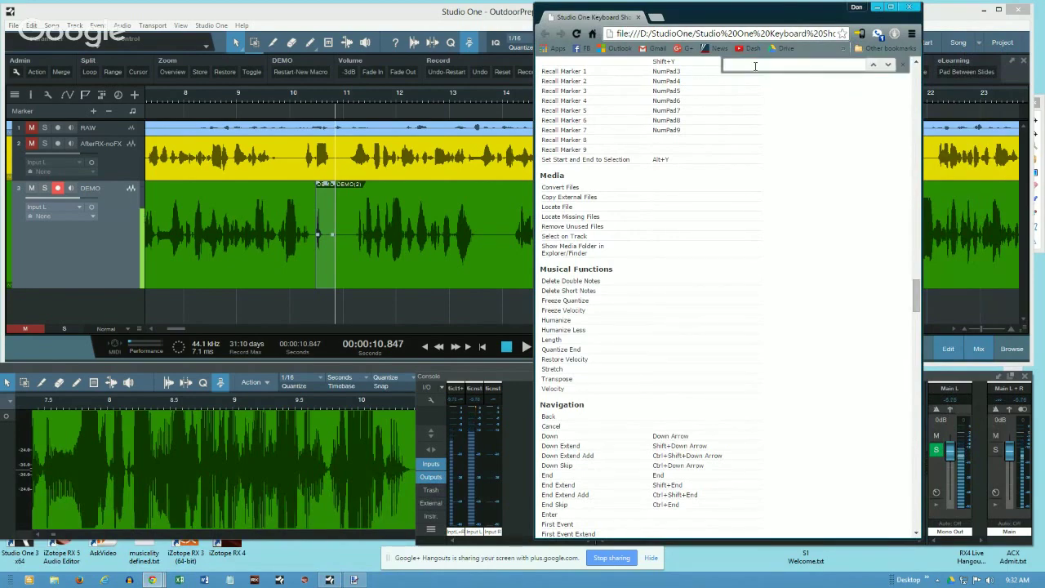
pyautogui.write('stop')
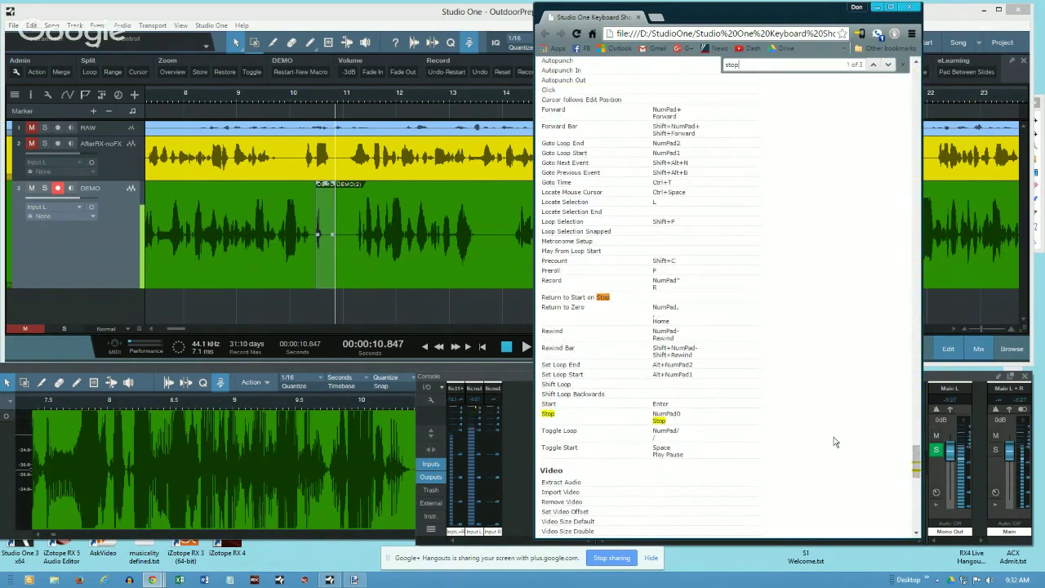
# - Examine the Transport section of the shortcut list, checking the keys assigned to the Stop command
pyautogui.moveTo(919, 469); pyautogui.dragTo(921, 489)
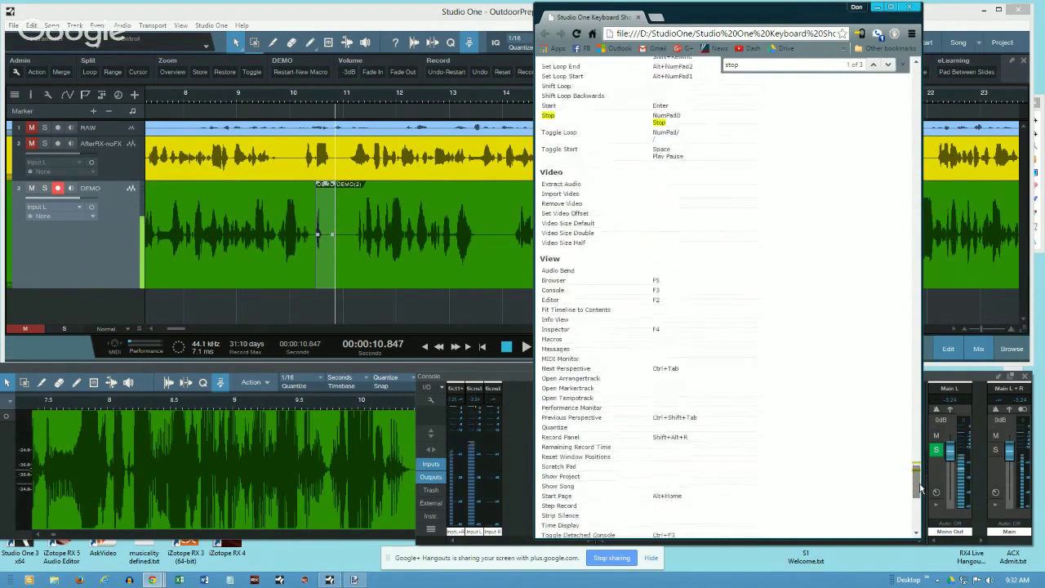
pyautogui.scroll(2, 650, 294)
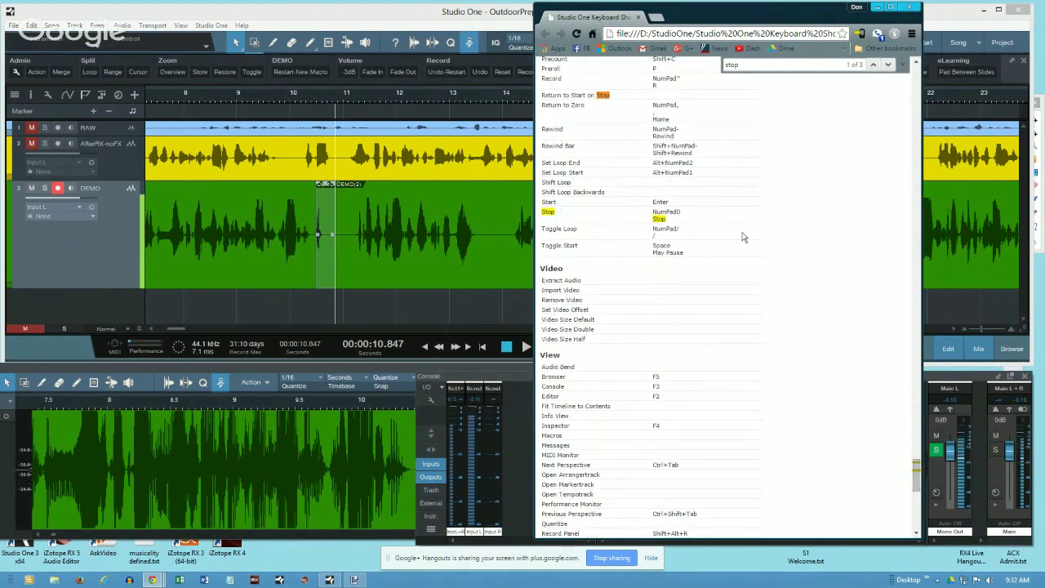
pyautogui.scroll(2, 752, 235)
pyautogui.scroll(6, 753, 233)
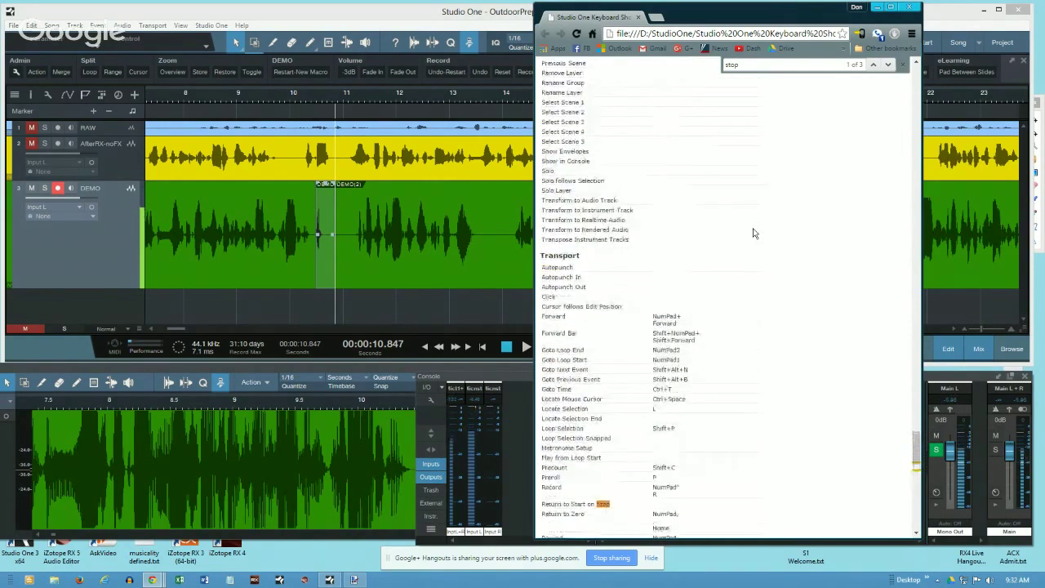
pyautogui.scroll(-5, 608, 378)
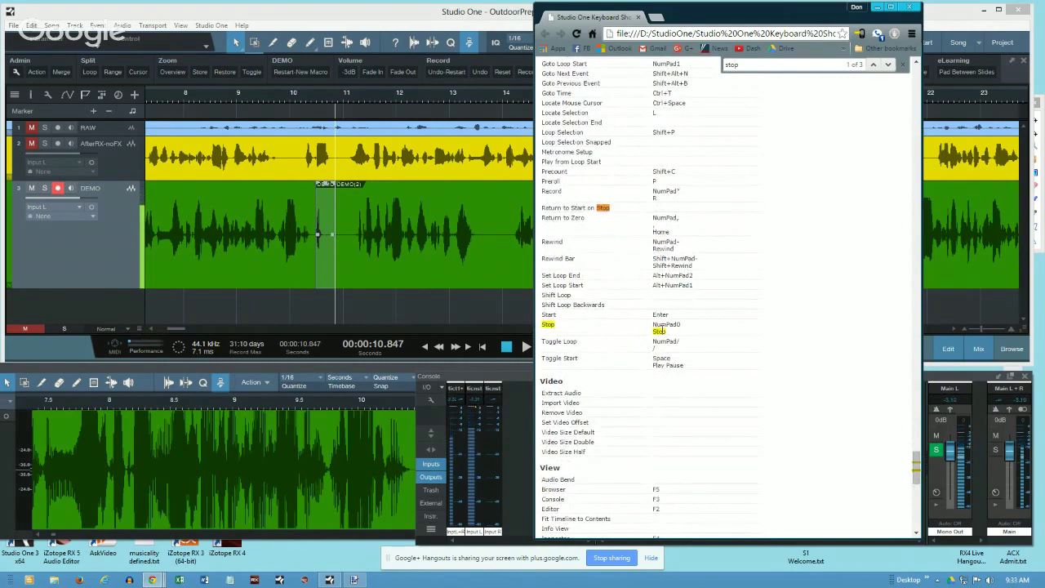
pyautogui.moveTo(653, 322); pyautogui.dragTo(689, 325)
pyautogui.click(668, 336)
# - Search the keyboard shortcut options for "stop" and select the Transport Stop command to check its assigned keys
pyautogui.click(210, 26)
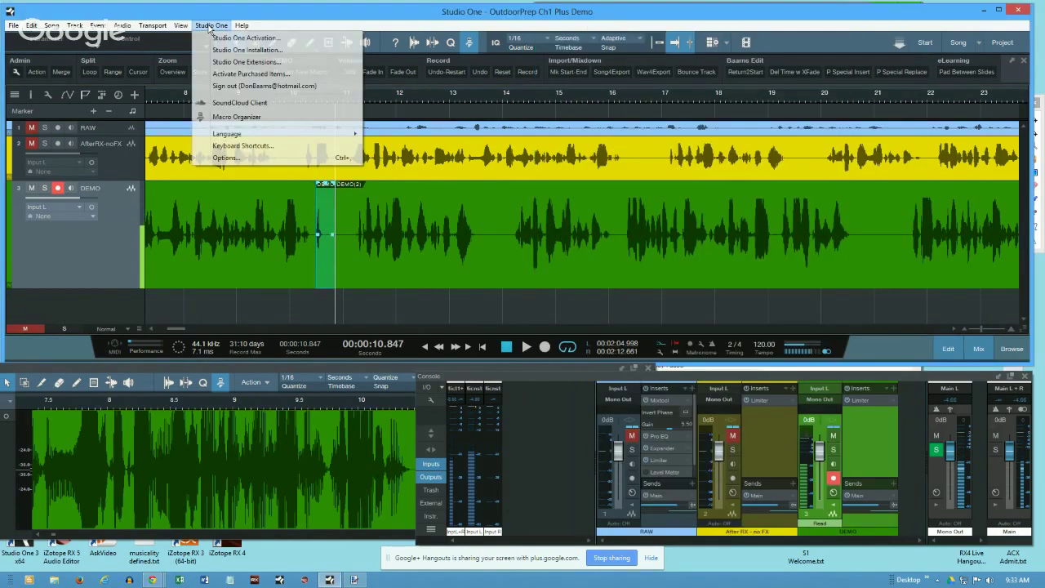
pyautogui.click(236, 145)
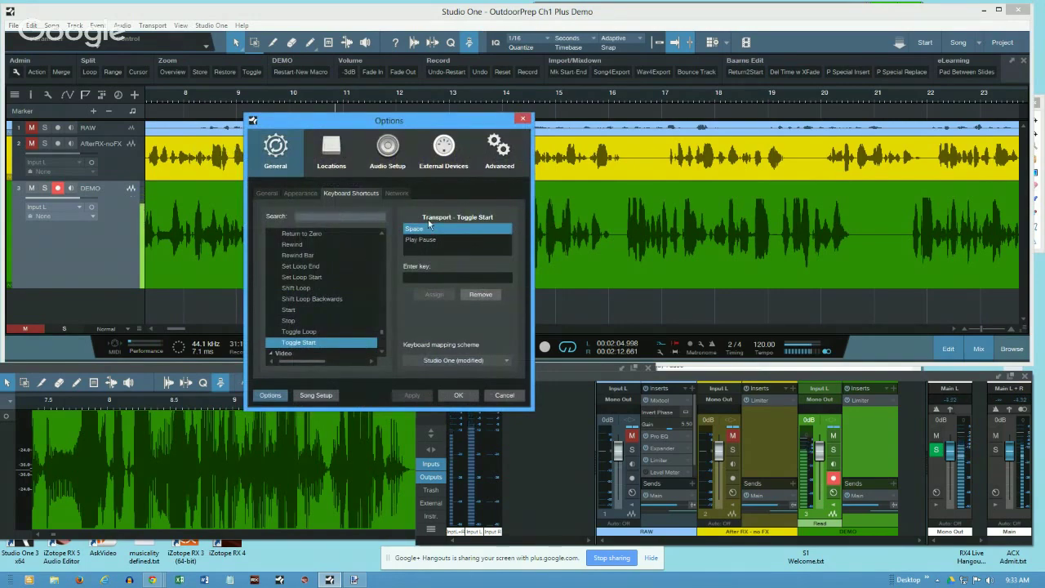
pyautogui.write('stop')
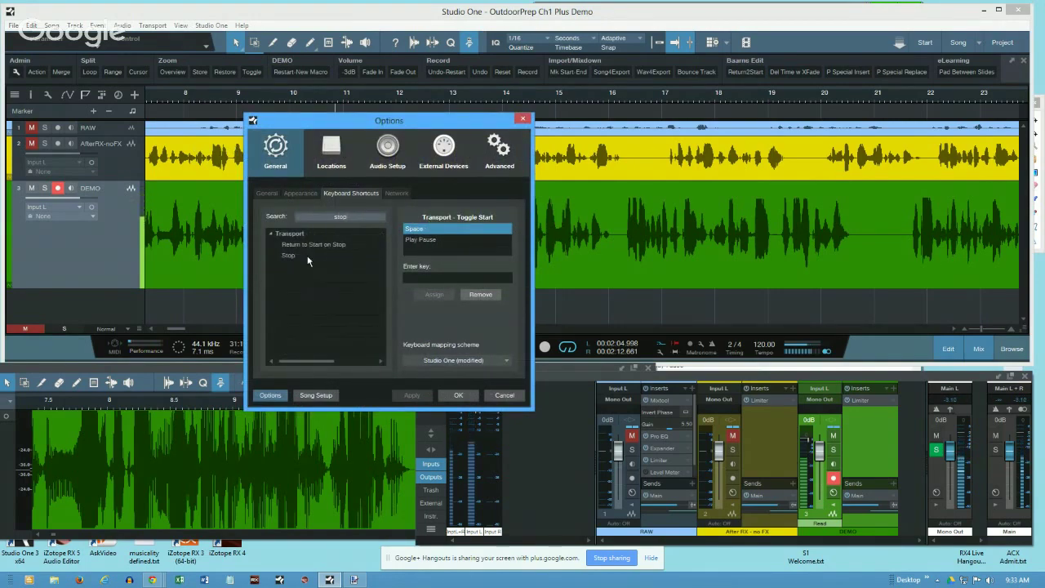
pyautogui.click(359, 255)
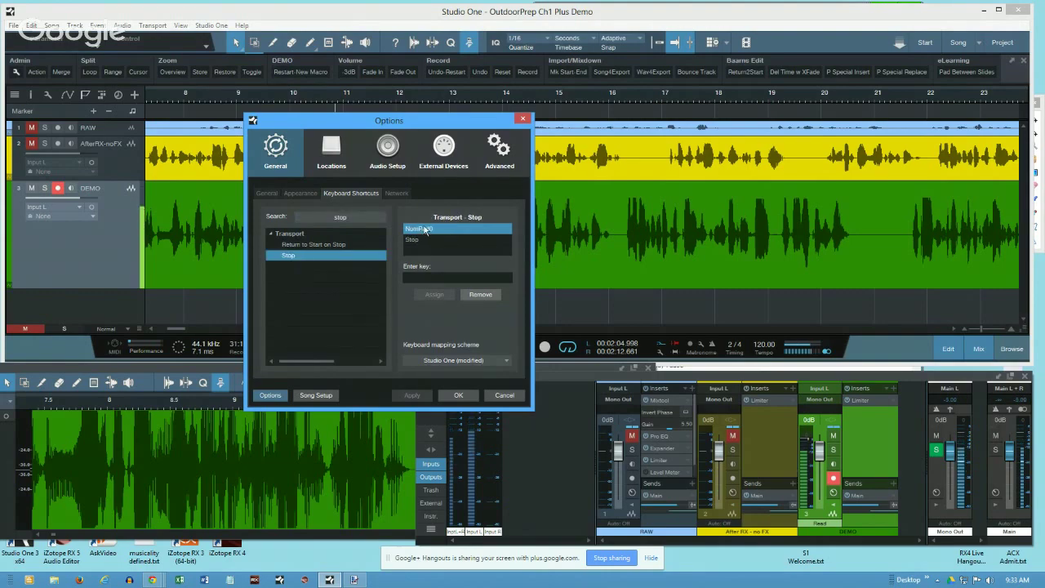
# - Try entering 0 as a new key for the Stop command, and close the options without saving the change
pyautogui.click(433, 280)
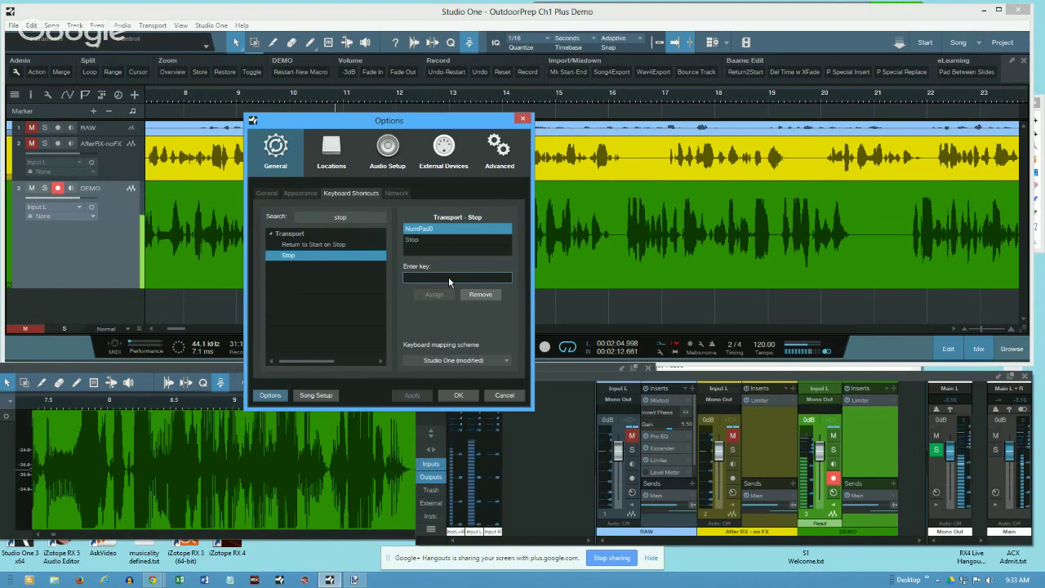
pyautogui.press('0')
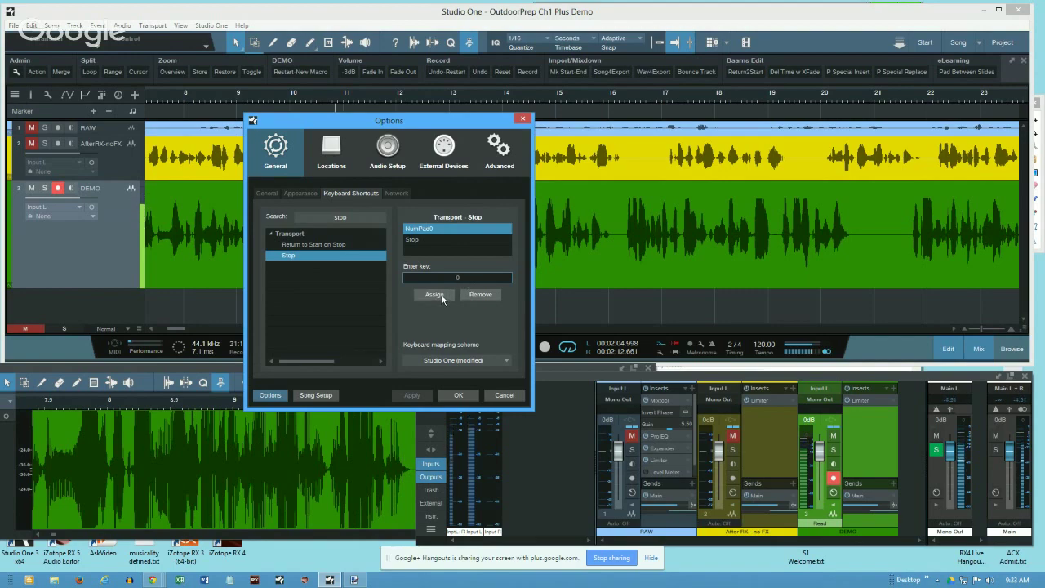
pyautogui.click(456, 279)
pyautogui.click(436, 249)
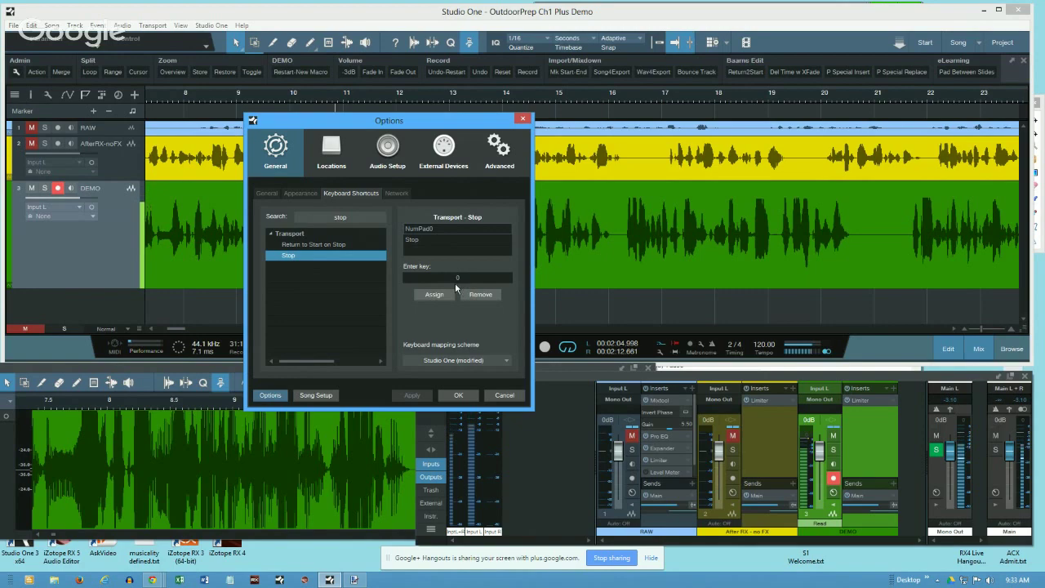
pyautogui.click(439, 279)
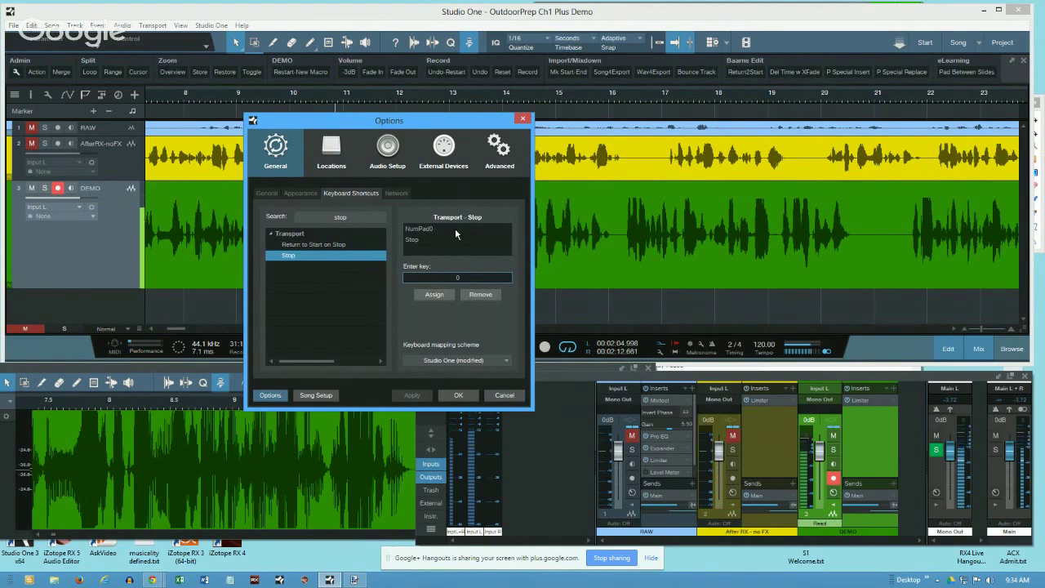
pyautogui.click(457, 276)
pyautogui.press('0')
pyautogui.press('0')
pyautogui.click(510, 397)
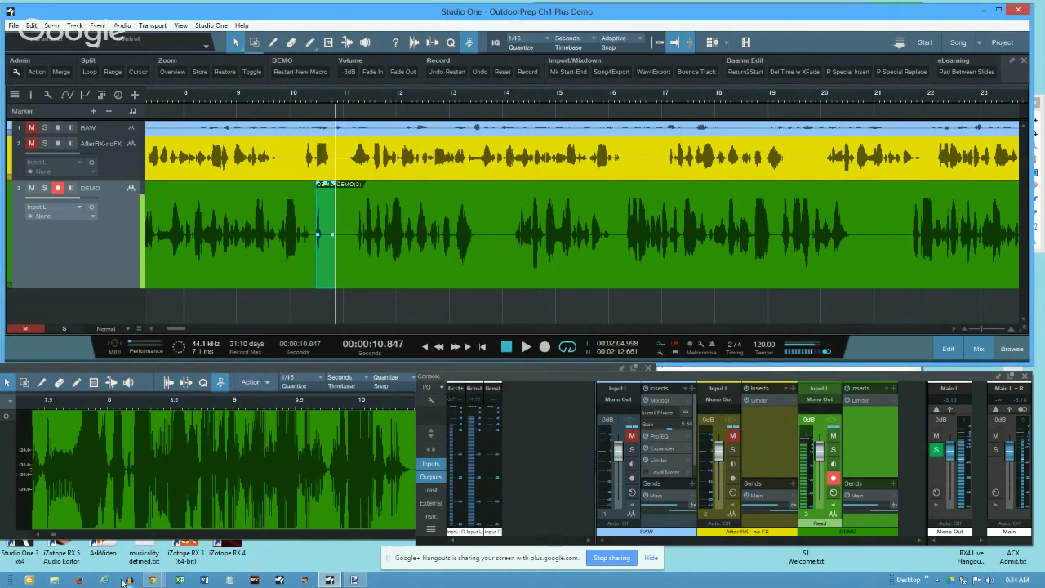
# - Bring up the Chrome shortcut page, move its window aside, and check Studio One's help entry for opening the shortcut list
pyautogui.moveTo(150, 580)
pyautogui.click(310, 542)
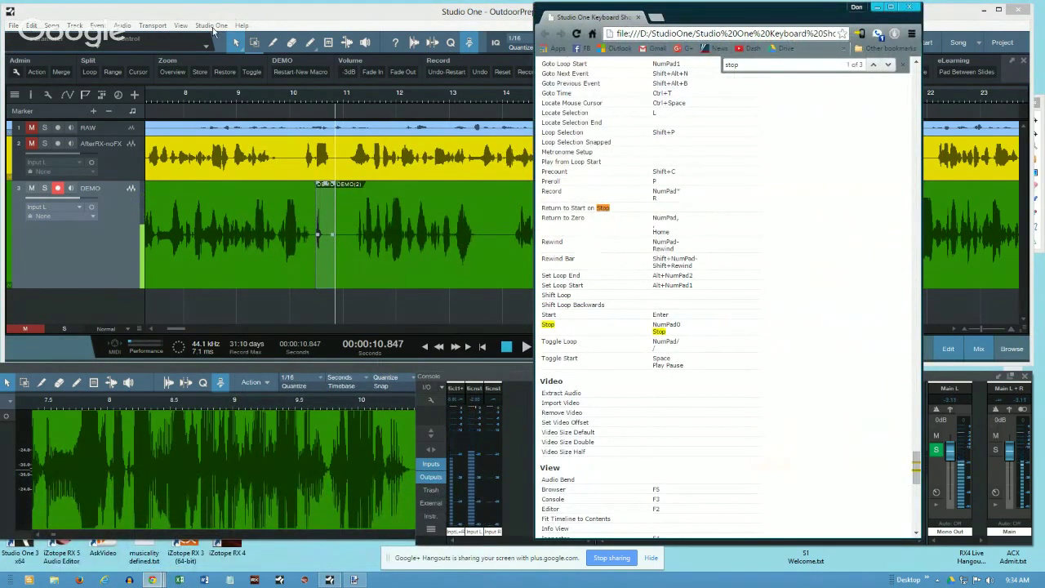
pyautogui.moveTo(716, 23); pyautogui.dragTo(805, 20)
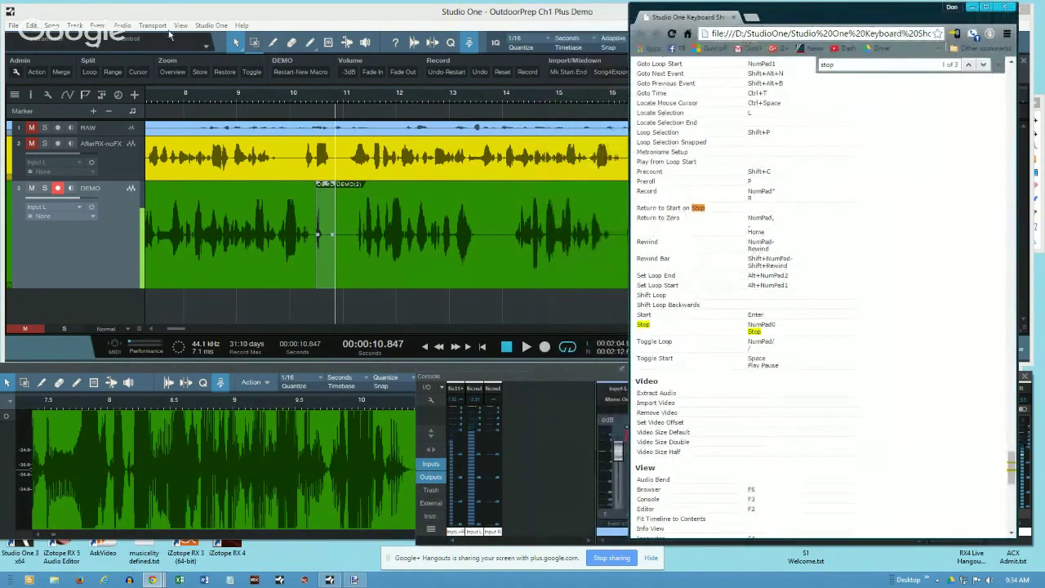
pyautogui.click(209, 26)
pyautogui.moveTo(242, 26)
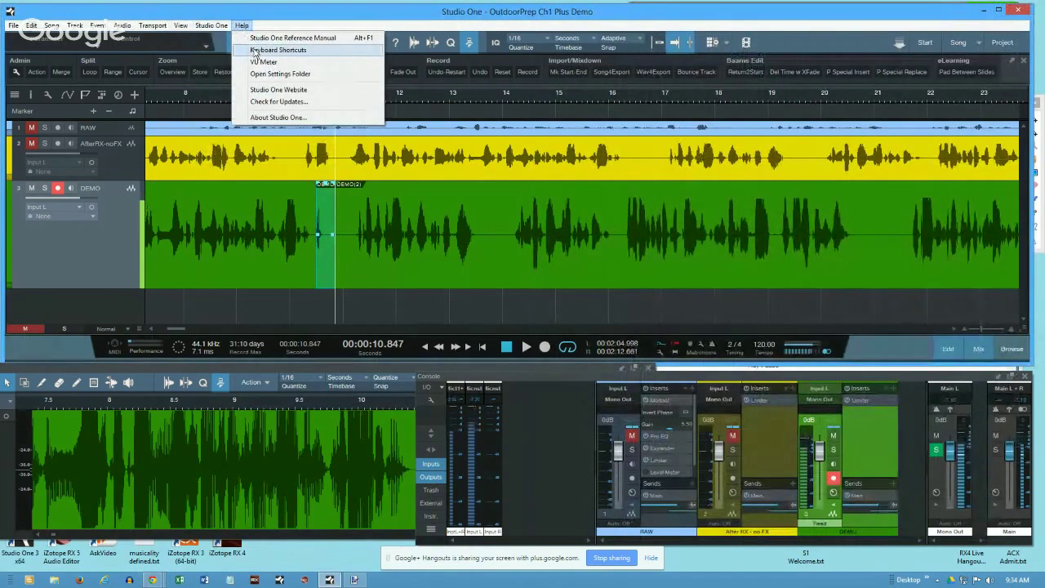
# - Return to the Chrome shortcut page and examine its sections, including Record Functions, Macros, Devices and Edit
pyautogui.click(155, 582)
pyautogui.click(306, 503)
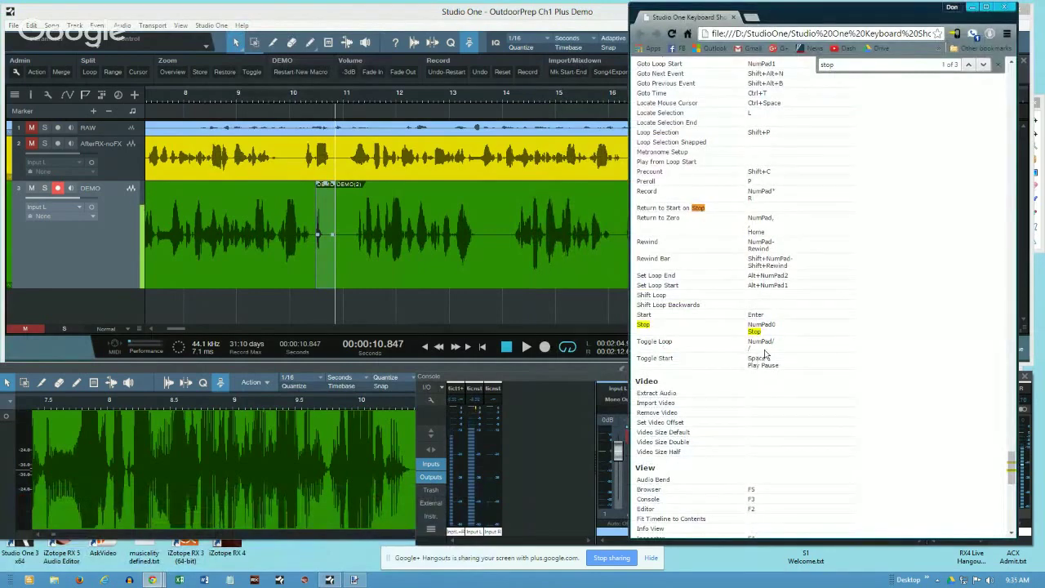
pyautogui.scroll(15, 780, 352)
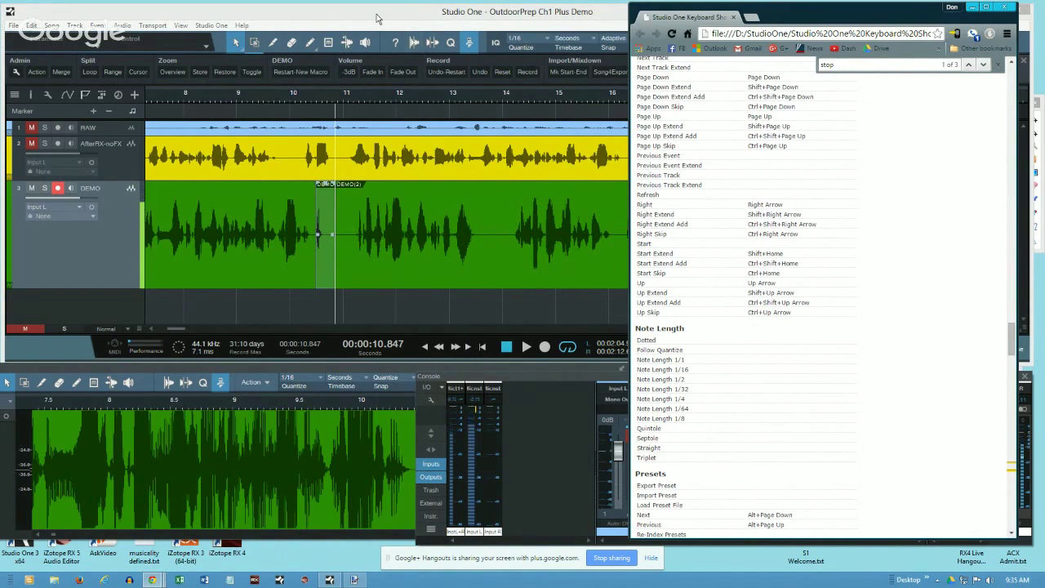
pyautogui.scroll(-5, 812, 354)
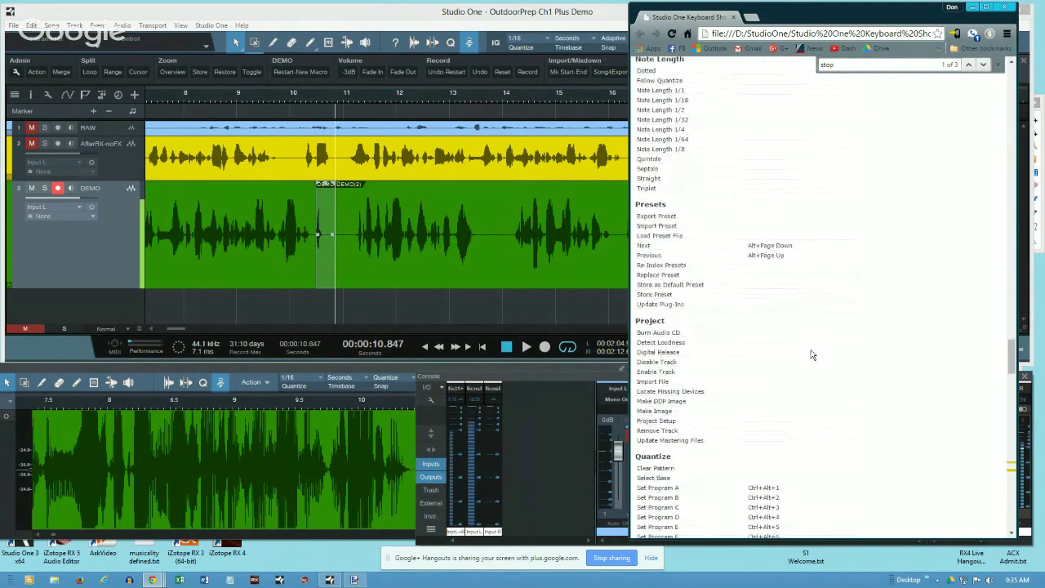
pyautogui.scroll(-5, 812, 354)
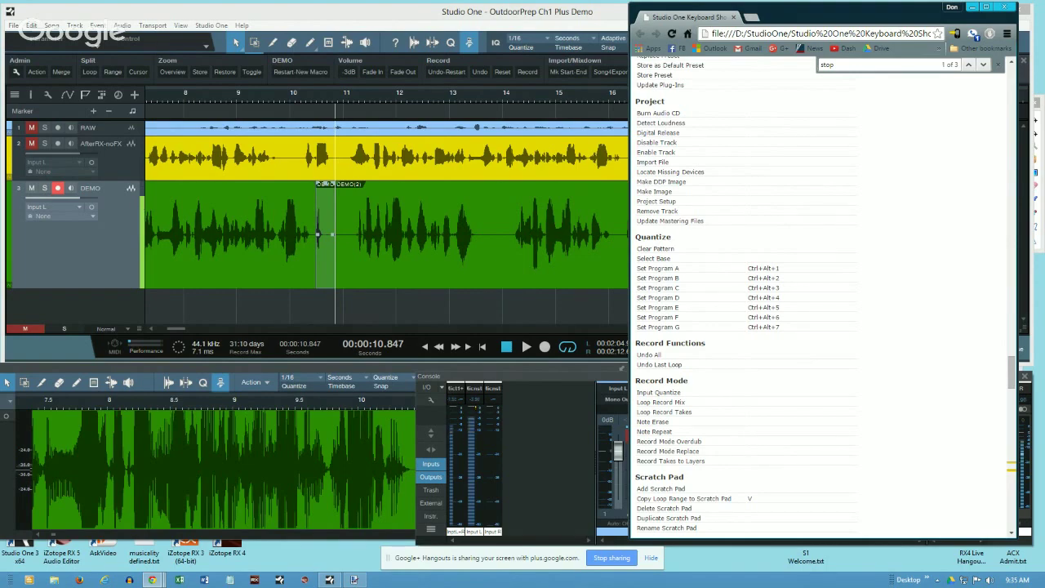
pyautogui.scroll(20, 840, 409)
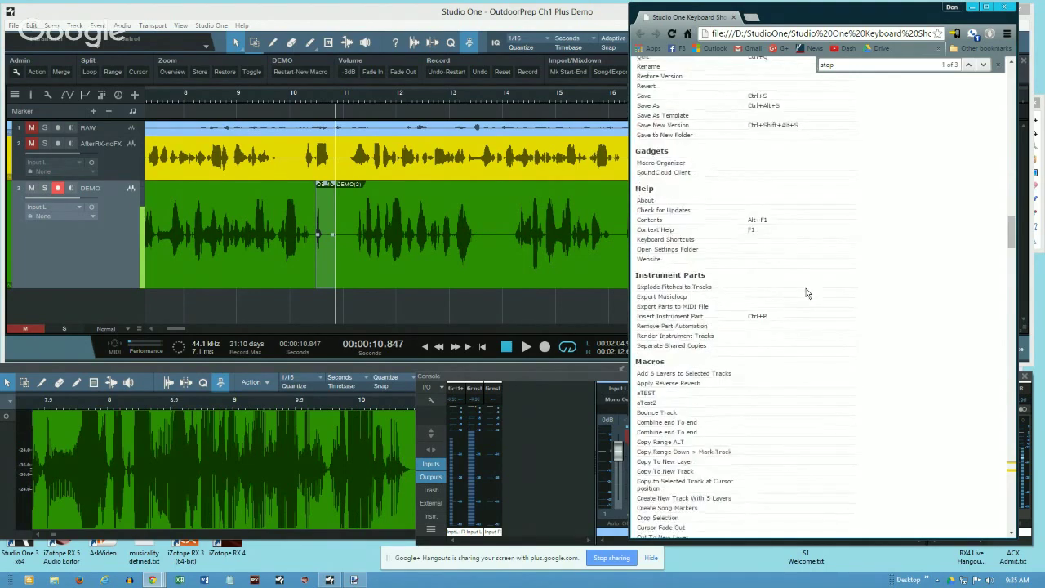
pyautogui.scroll(3, 856, 268)
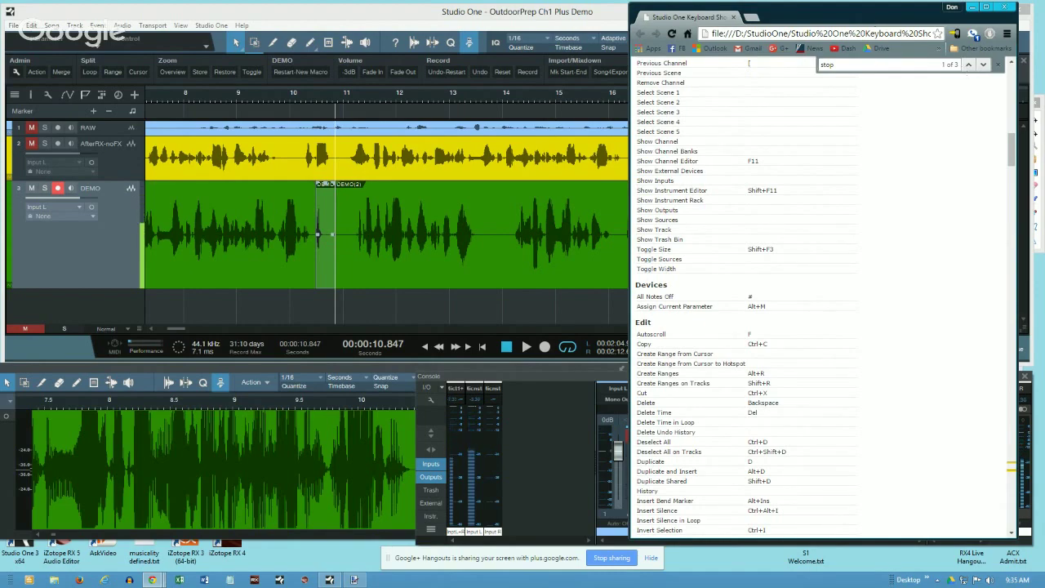
# - Switch back to Studio One and place the playback cursor at about 13.892 seconds
pyautogui.click(343, 15)
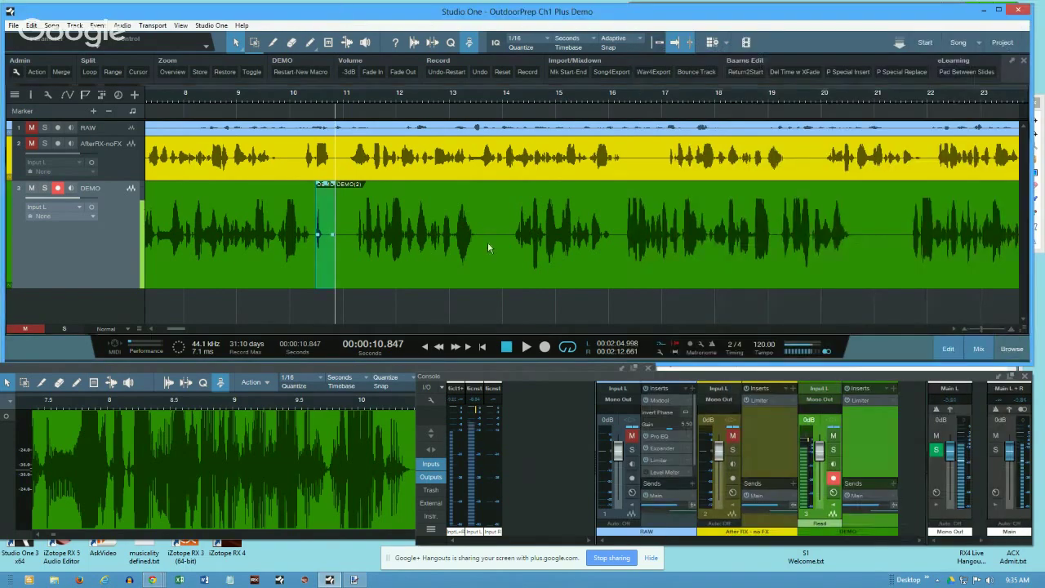
pyautogui.click(498, 100)
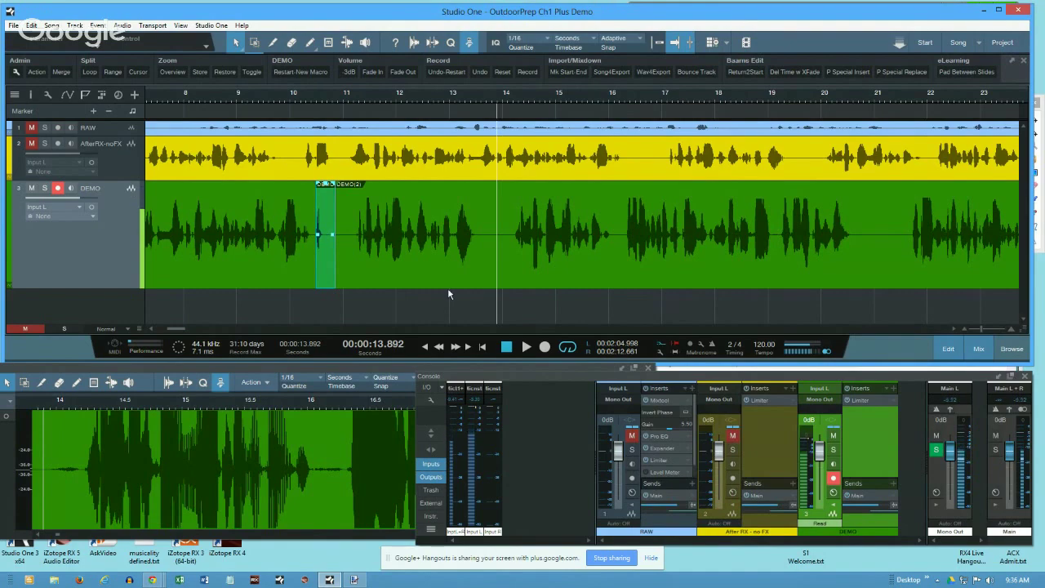
pyautogui.click(212, 25)
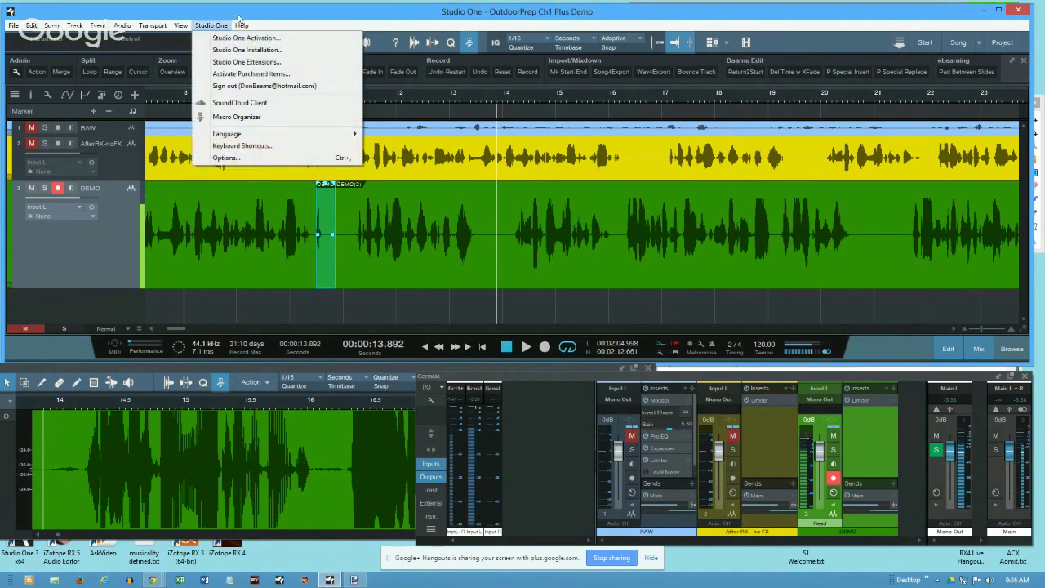
pyautogui.click(239, 18)
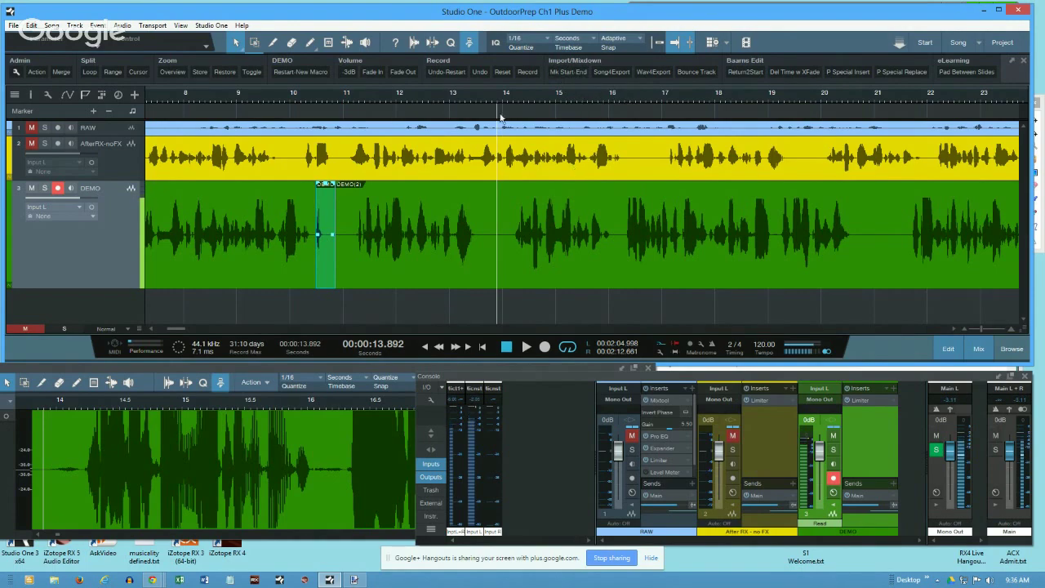
# - Delete marker #4 from the marker track and move the End marker to about 3:47.765 along with the playback cursor
pyautogui.scroll(-5, 256, 98)
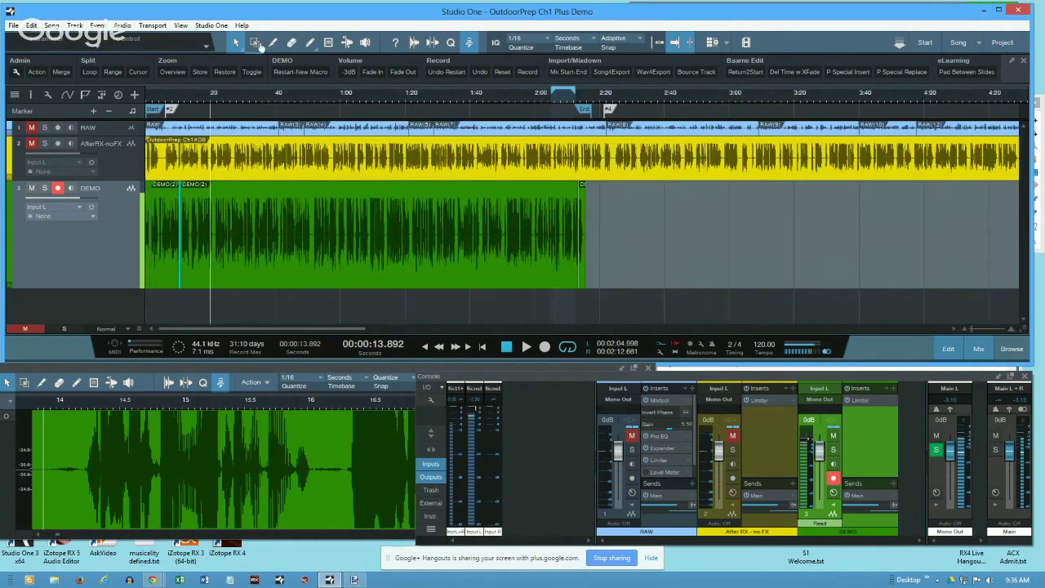
pyautogui.rightClick(378, 111)
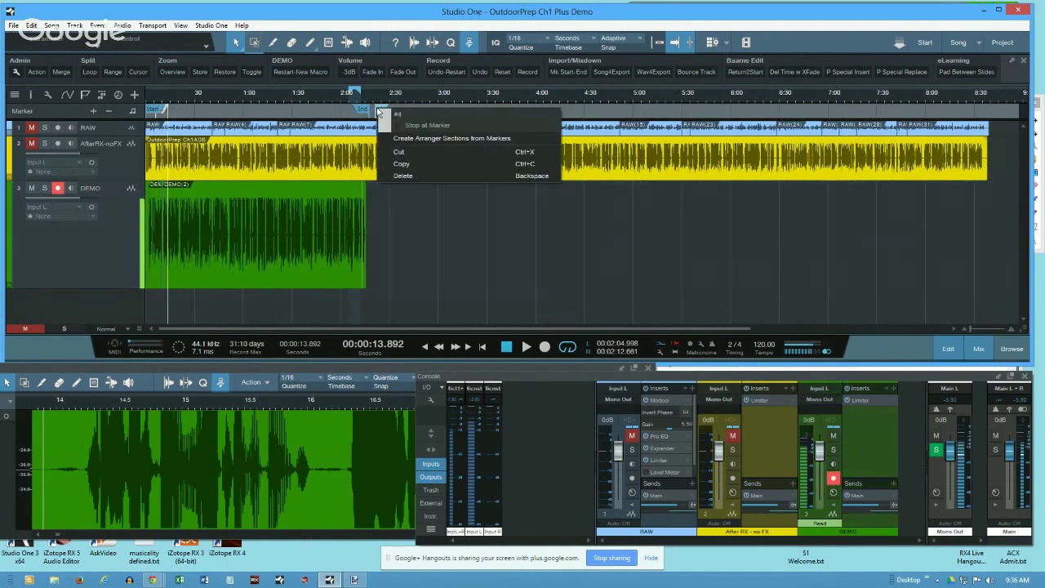
pyautogui.click(408, 177)
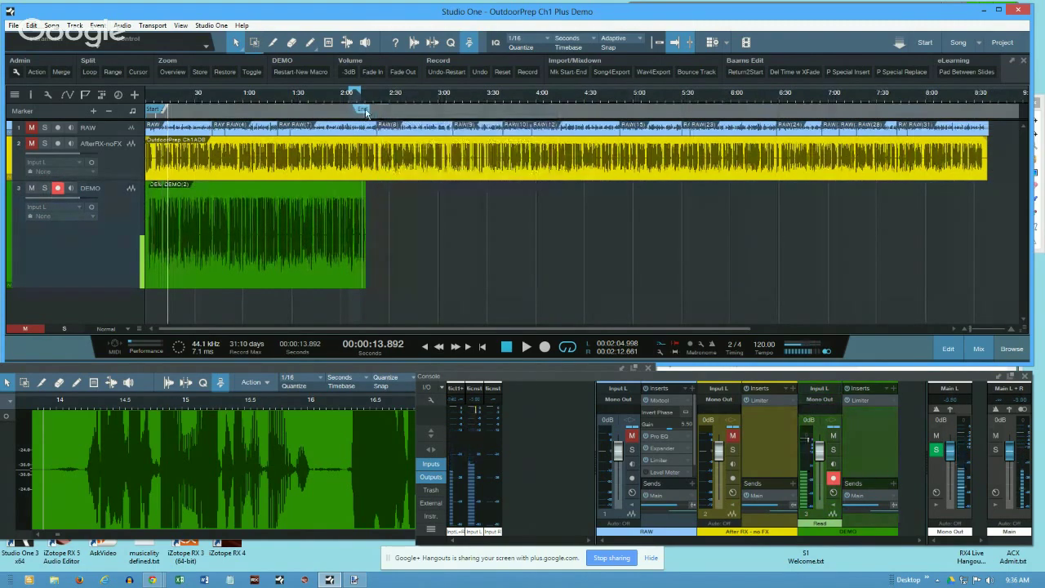
pyautogui.click(514, 202)
pyautogui.moveTo(357, 109); pyautogui.dragTo(507, 112)
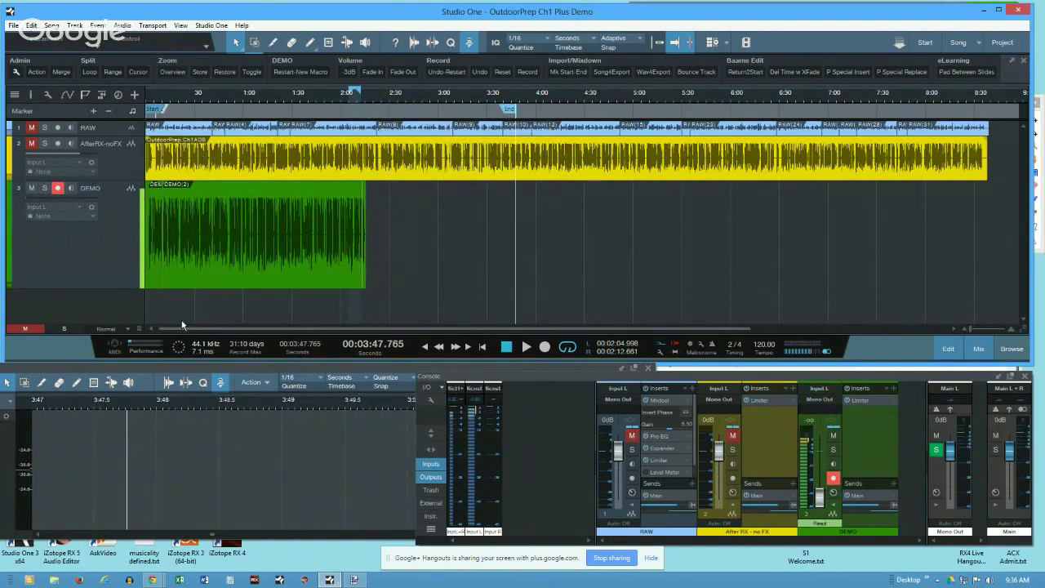
# - Delete marker #2 near the start of the timeline
pyautogui.scroll(3, 164, 102)
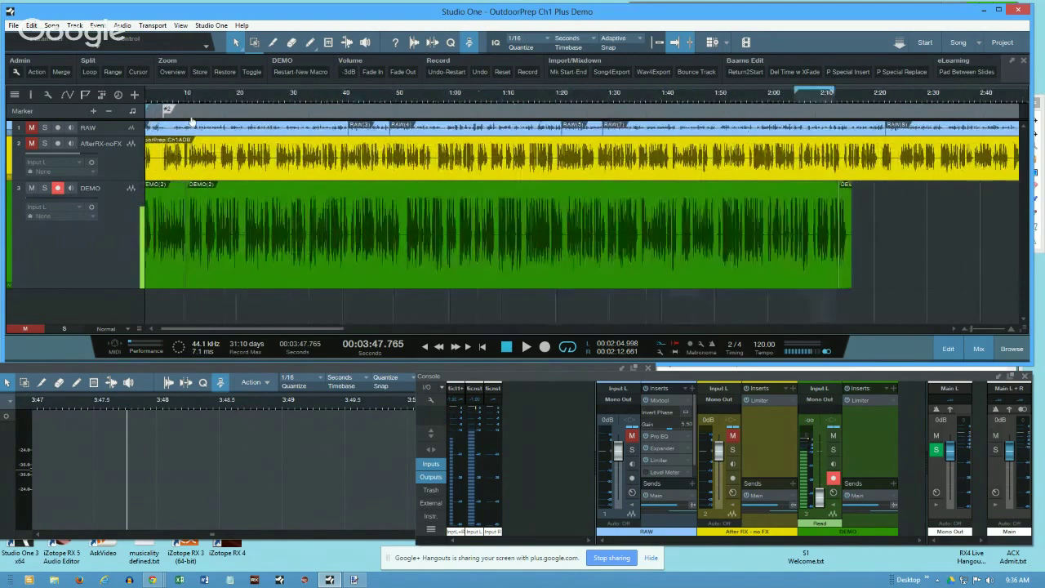
pyautogui.rightClick(161, 110)
pyautogui.click(175, 183)
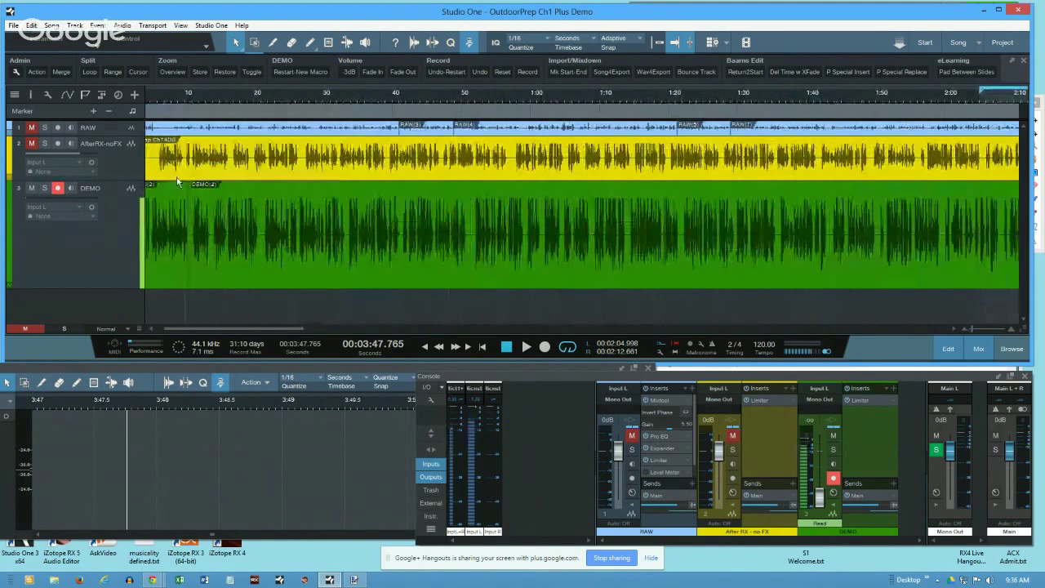
pyautogui.scroll(-5, 195, 90)
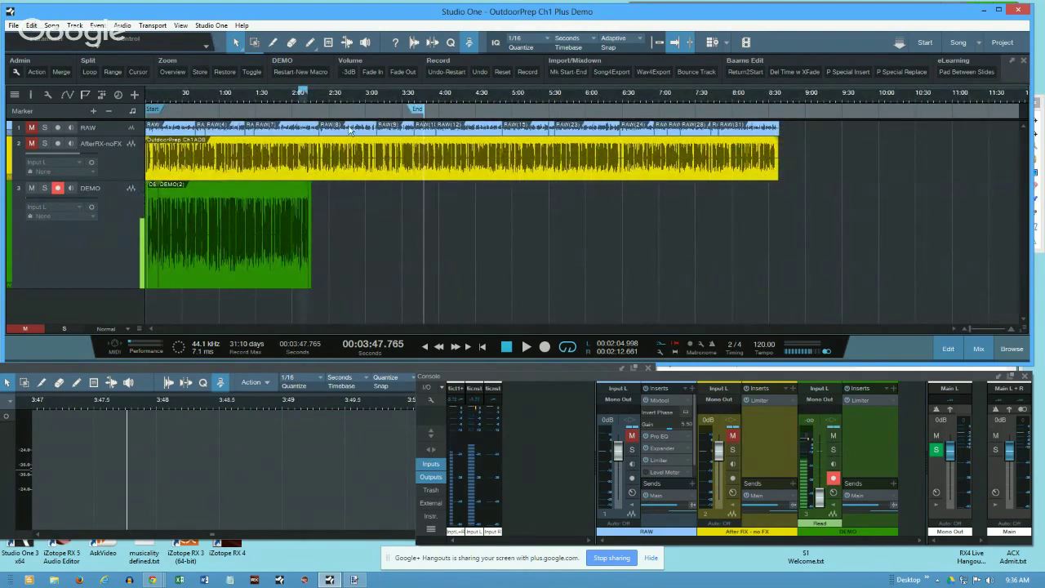
# - Run the Mk Start-End macro on the AfterRX-noFX event and again on the long DEMO event
pyautogui.click(274, 172)
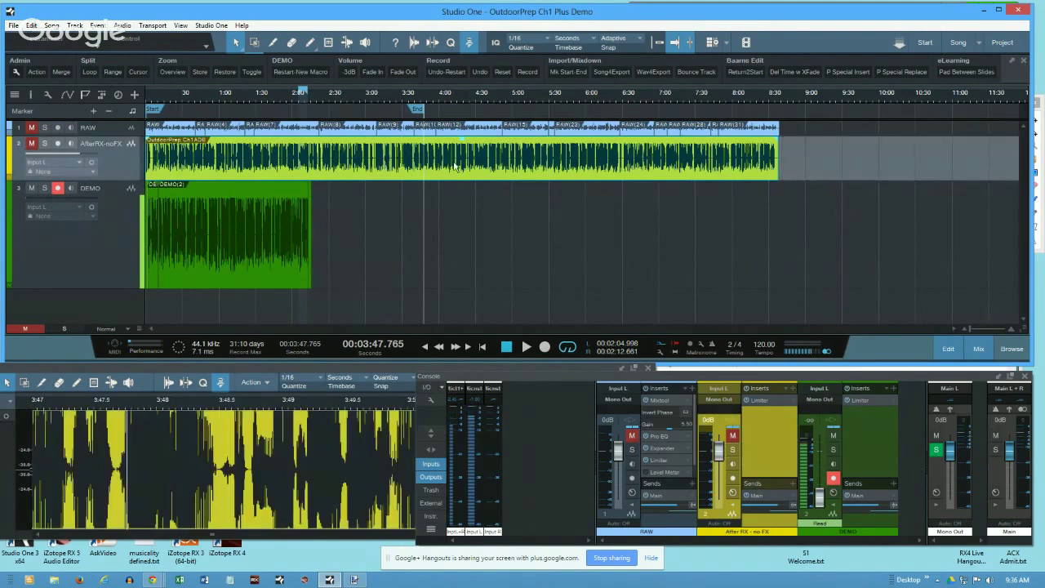
pyautogui.click(566, 71)
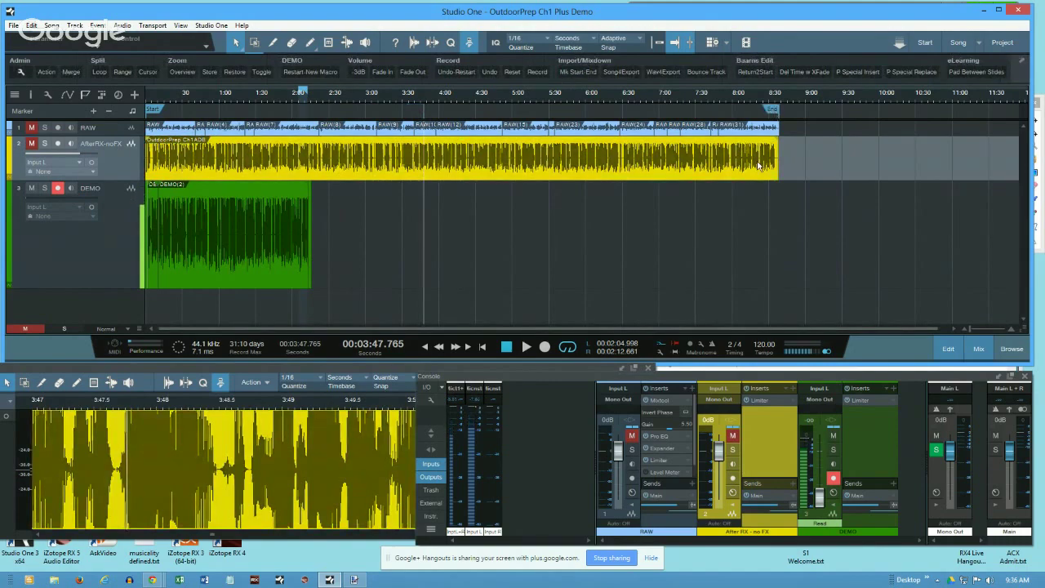
pyautogui.click(184, 206)
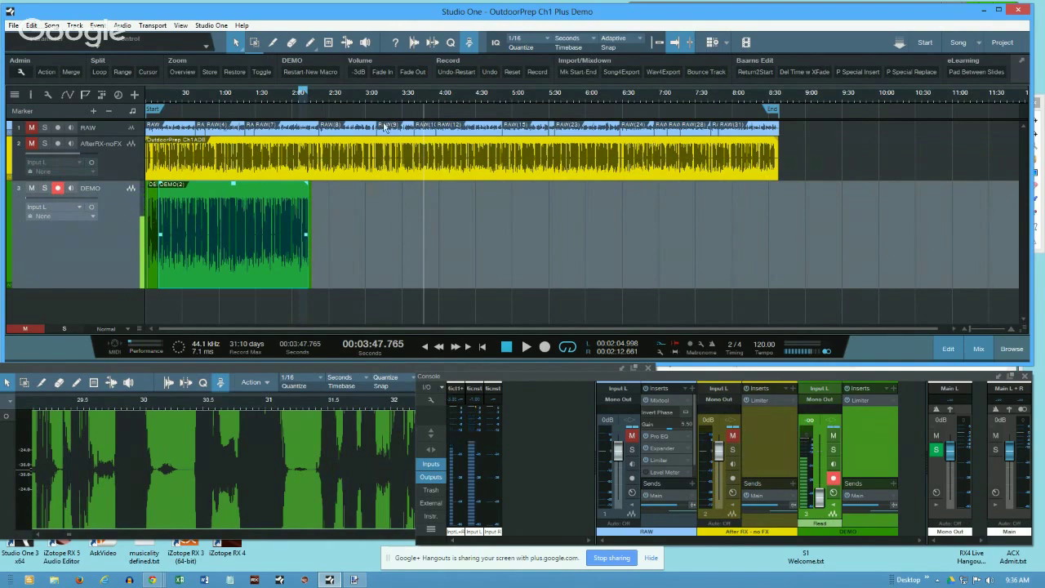
pyautogui.click(463, 75)
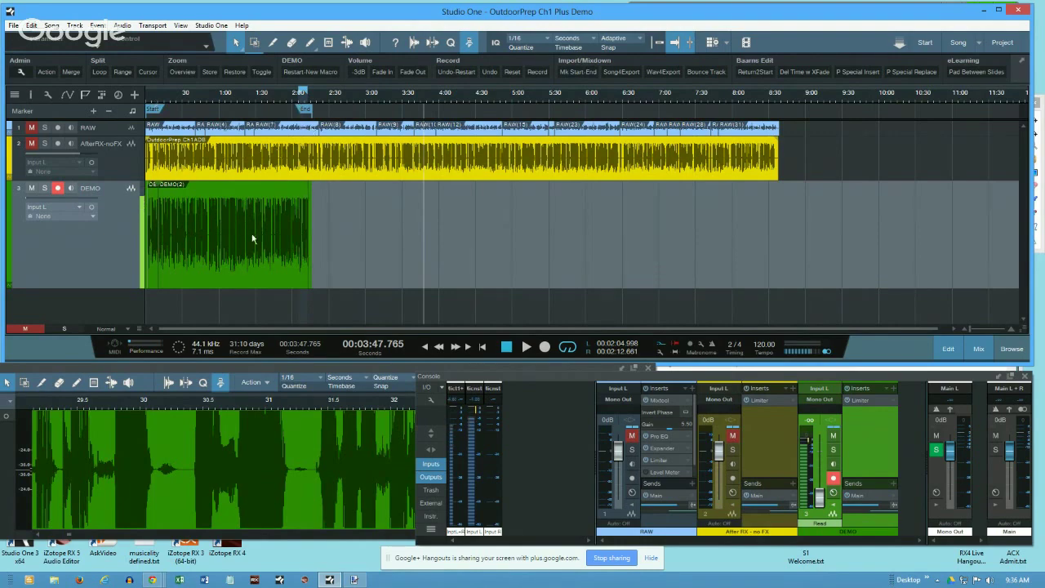
# - Run the Mk Start-End macro on the RAW track and again on the AfterRX-noFX event
pyautogui.click(286, 170)
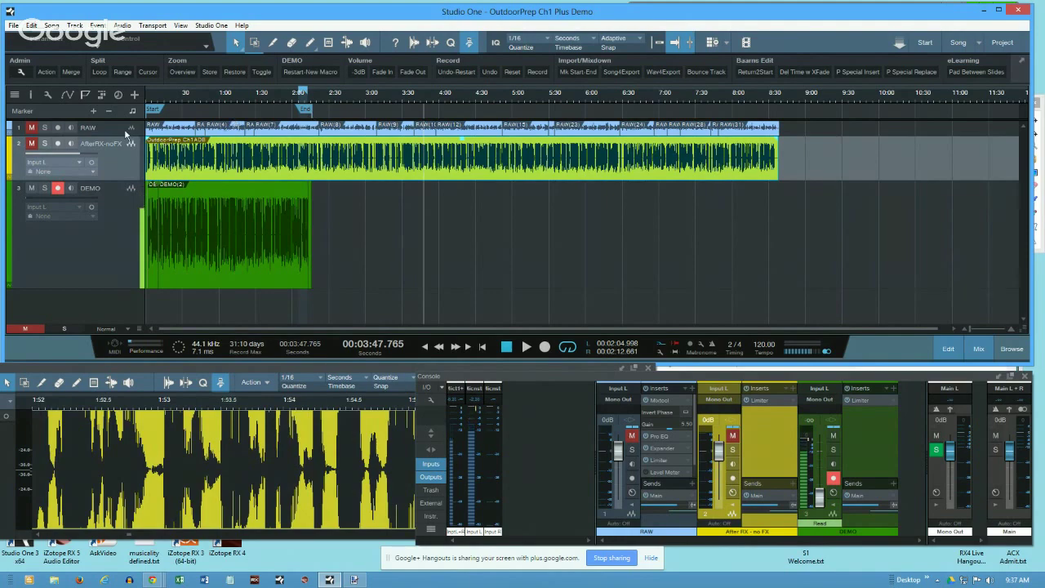
pyautogui.click(102, 127)
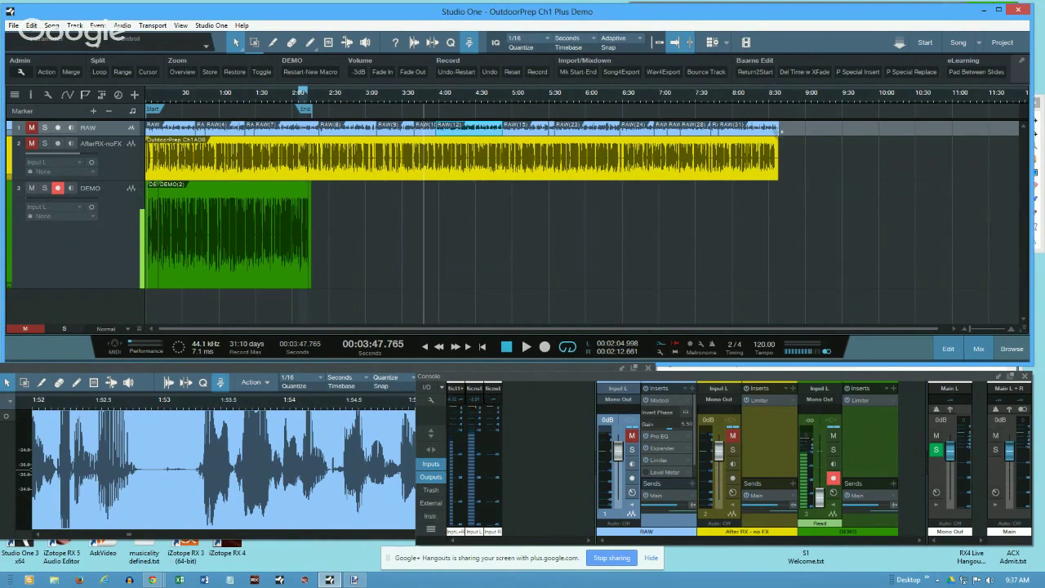
pyautogui.scroll(2, 779, 117)
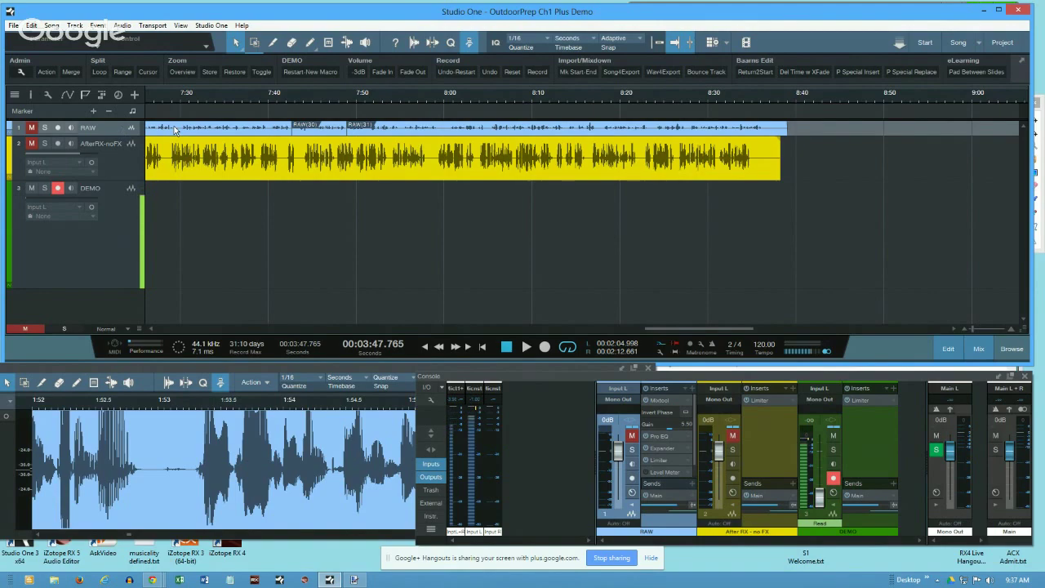
pyautogui.click(574, 72)
pyautogui.click(765, 163)
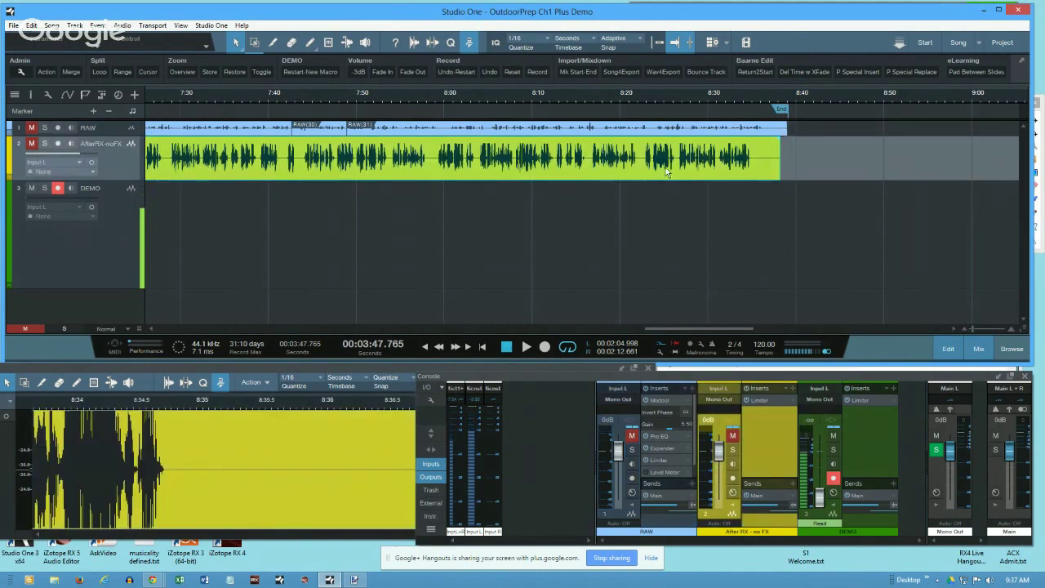
pyautogui.click(579, 72)
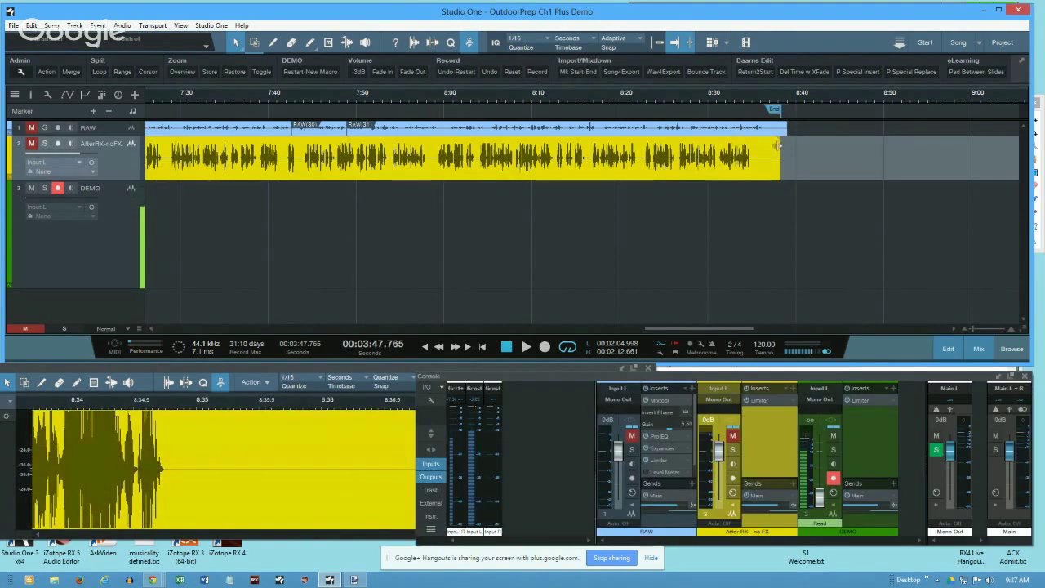
# - Try moving the End marker back to about 8:19.838 and undo the move
pyautogui.moveTo(778, 109); pyautogui.dragTo(617, 112)
pyautogui.click(445, 161)
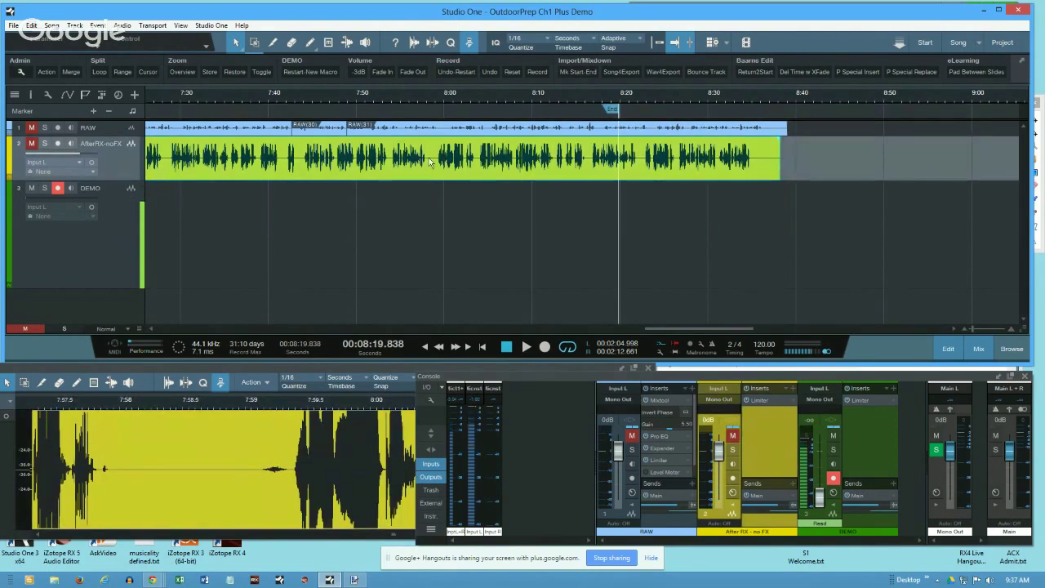
pyautogui.hotkey('ctrl', 'z')
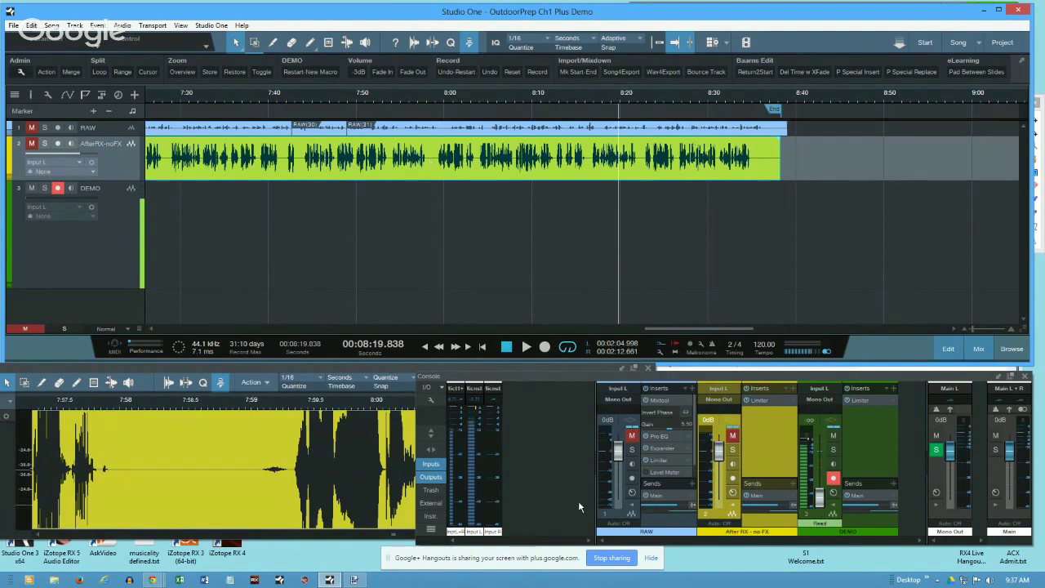
# - Switch to the keyboard shortcuts page in Chrome, search for "markers" and highlight the Set Start and End to Selection entry in the Marker section
pyautogui.moveTo(155, 581)
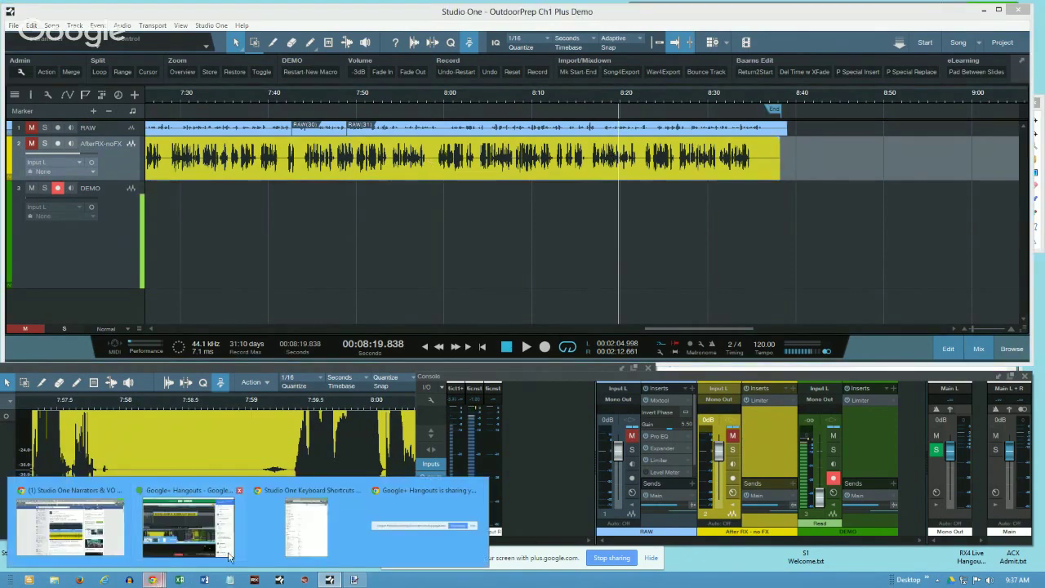
pyautogui.click(306, 538)
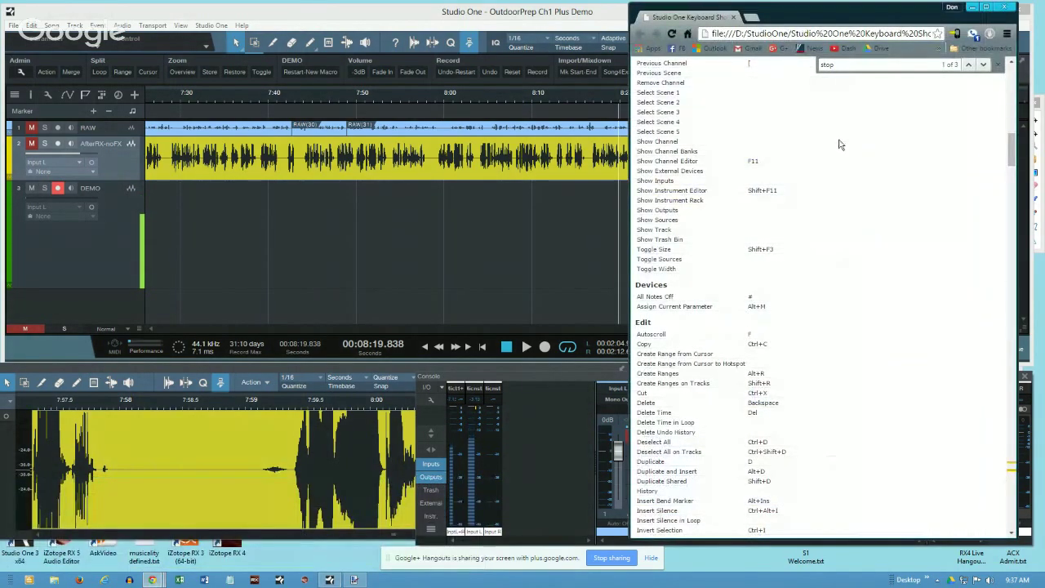
pyautogui.doubleClick(828, 65)
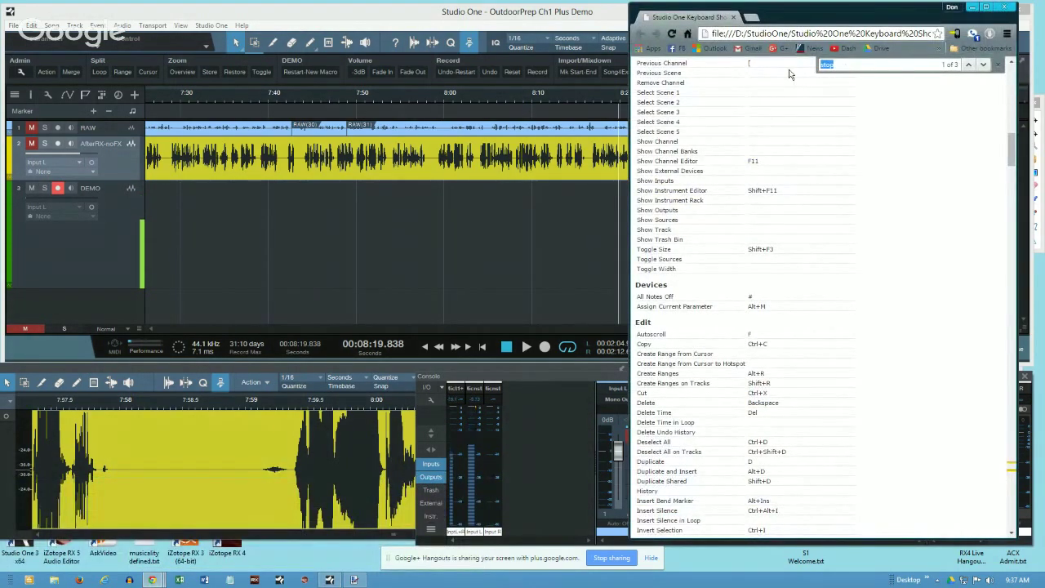
pyautogui.write('markers')
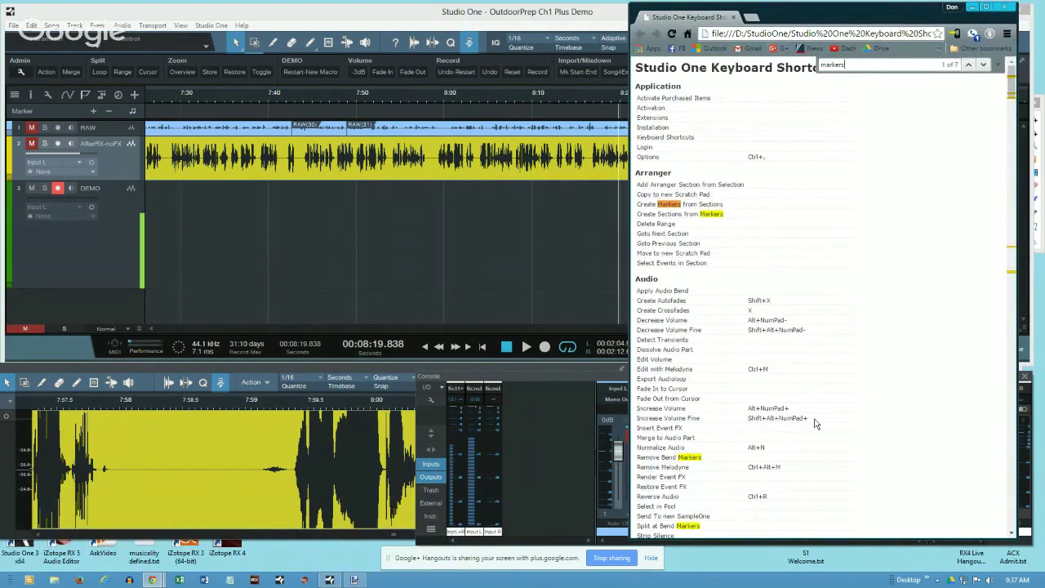
pyautogui.scroll(-9, 815, 424)
pyautogui.scroll(-15, 815, 424)
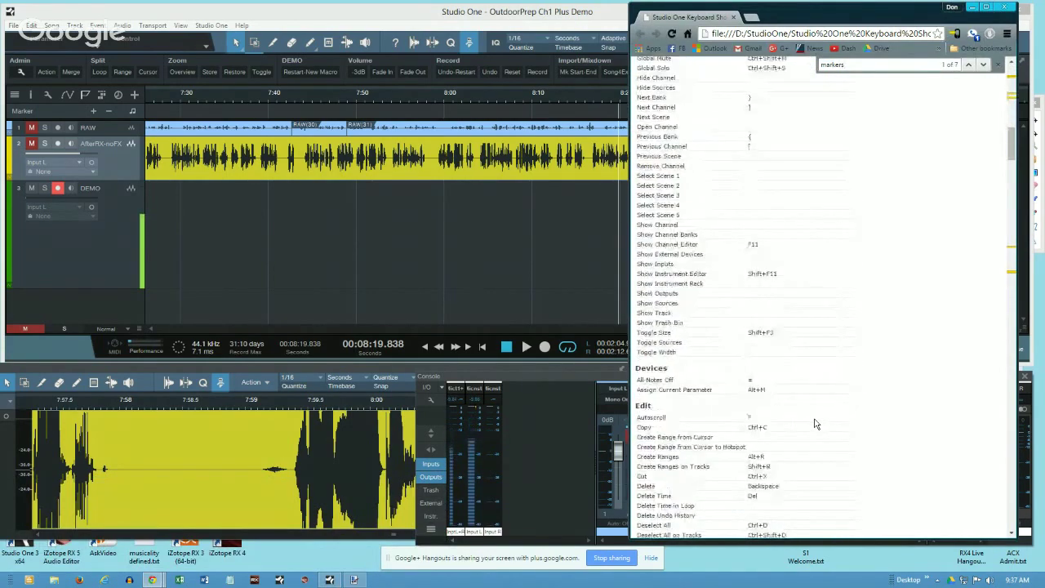
pyautogui.scroll(-15, 815, 424)
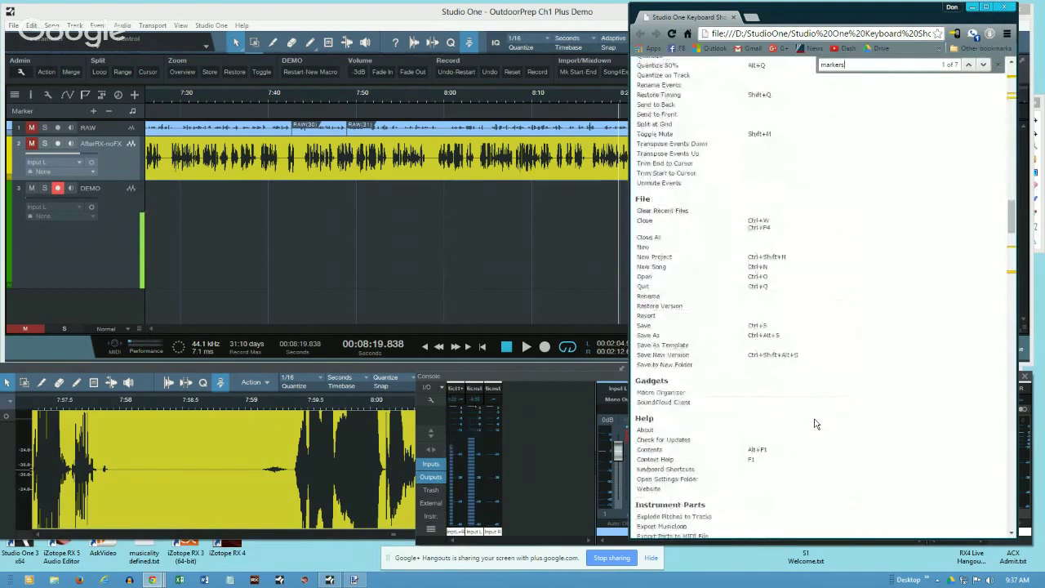
pyautogui.scroll(-15, 815, 424)
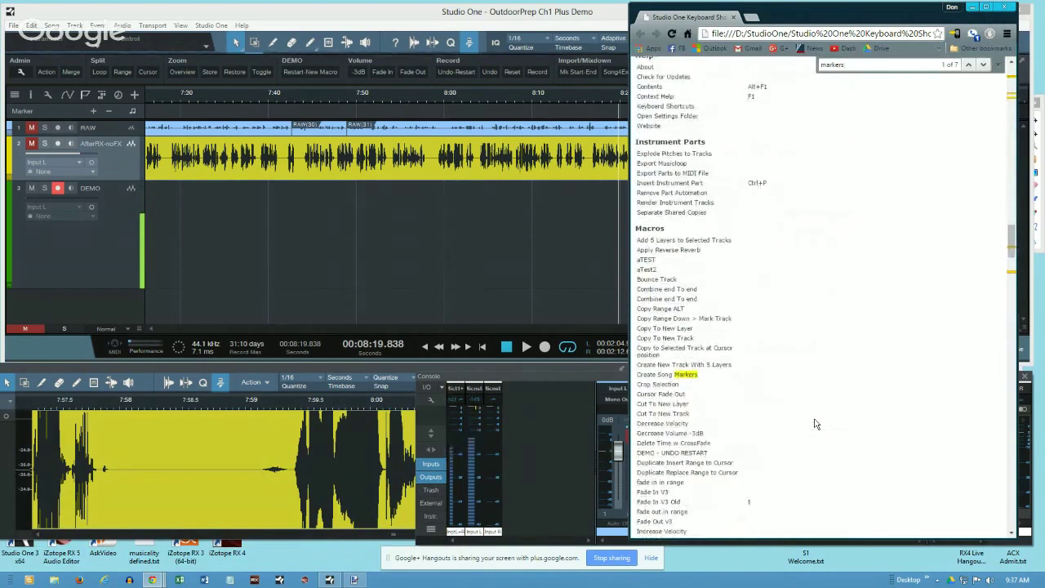
pyautogui.scroll(-10, 816, 424)
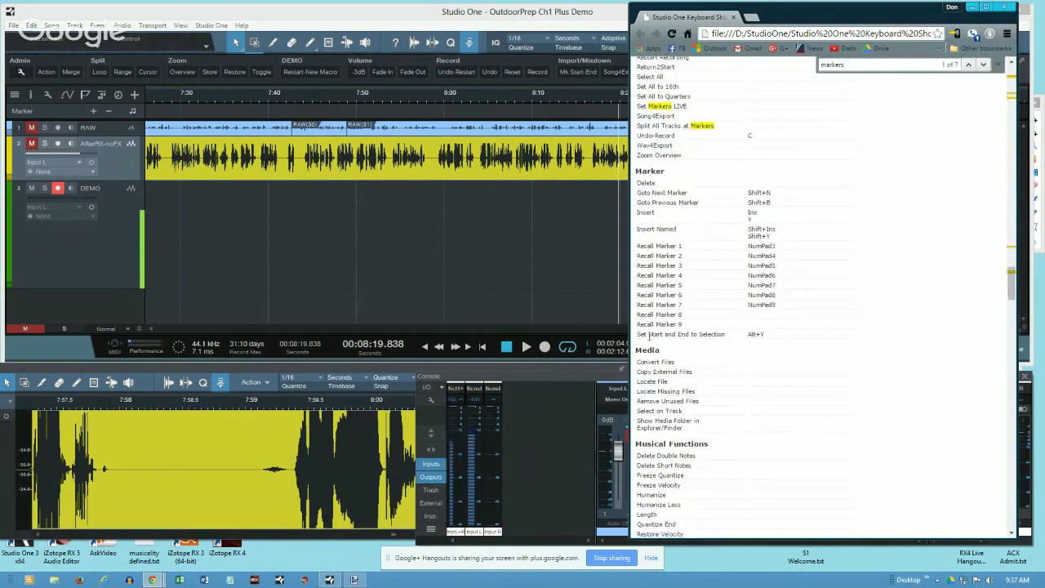
pyautogui.moveTo(767, 336)
pyautogui.mouseDown()
pyautogui.moveTo(634, 337)
pyautogui.moveTo(643, 337)
pyautogui.mouseUp()
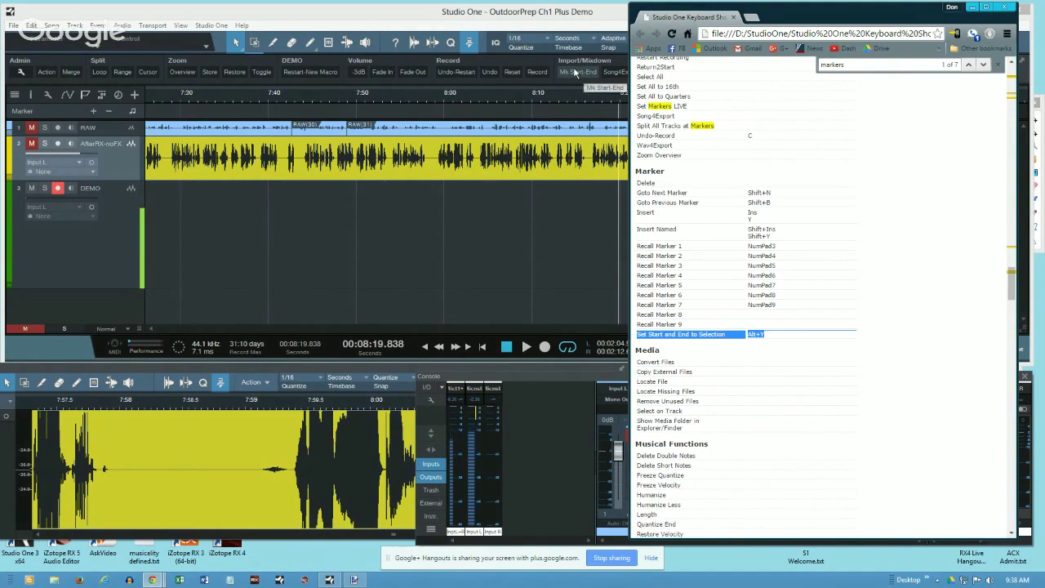
# - Switch back to Studio One and select the DEMO track
pyautogui.click(608, 17)
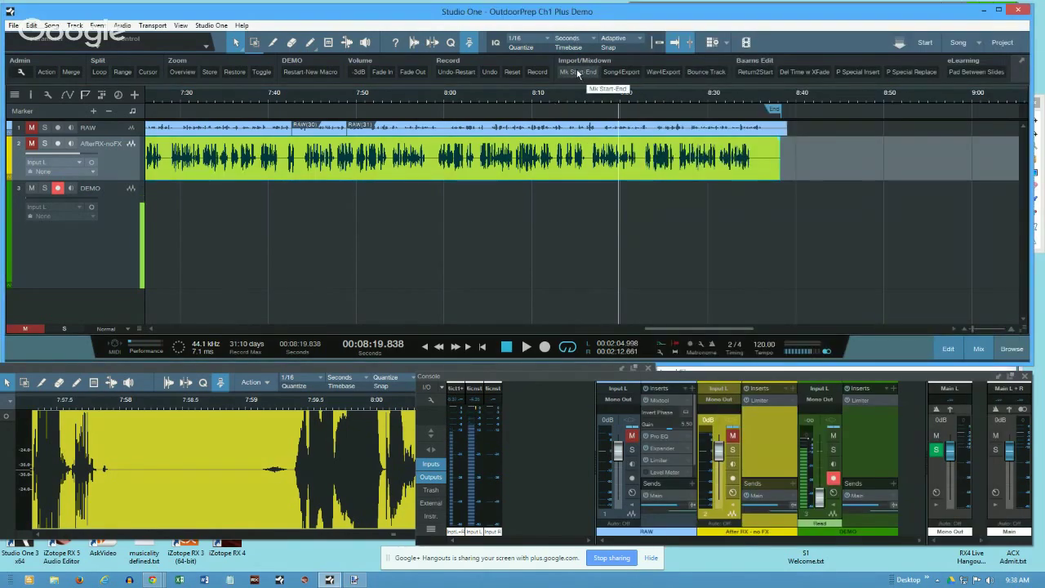
pyautogui.click(177, 167)
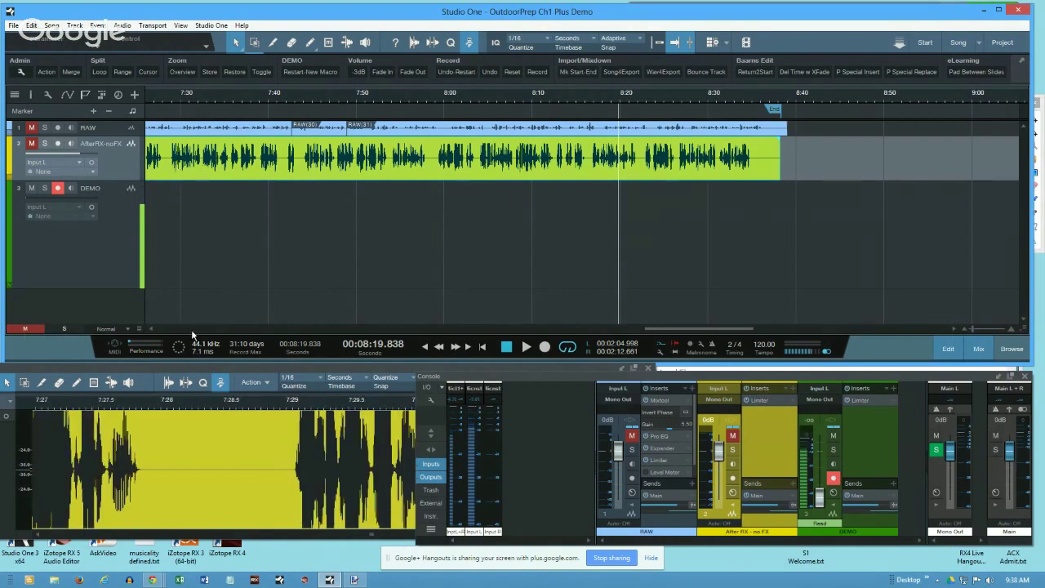
pyautogui.click(162, 328)
pyautogui.click(162, 328)
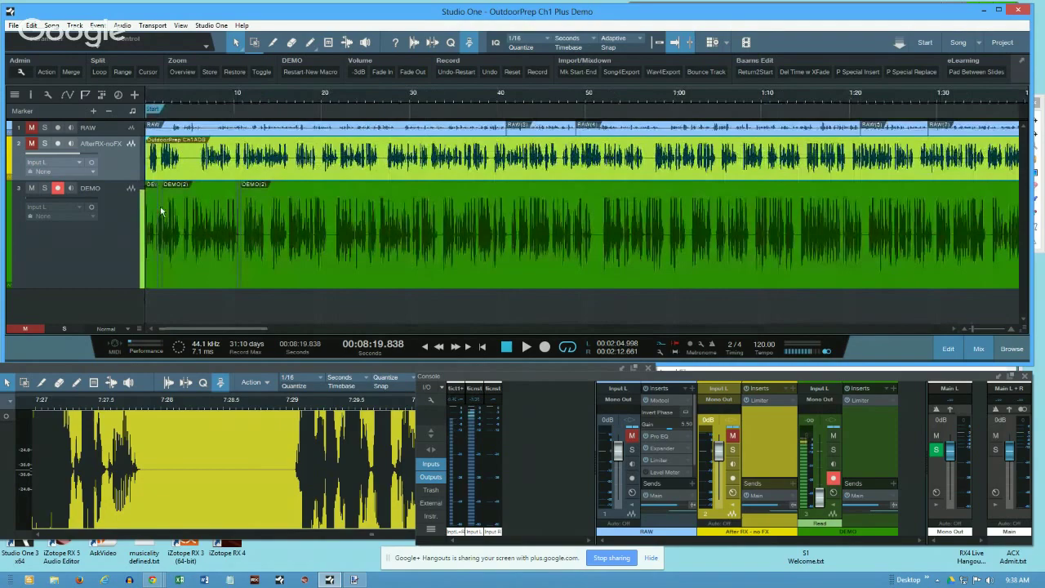
pyautogui.click(127, 223)
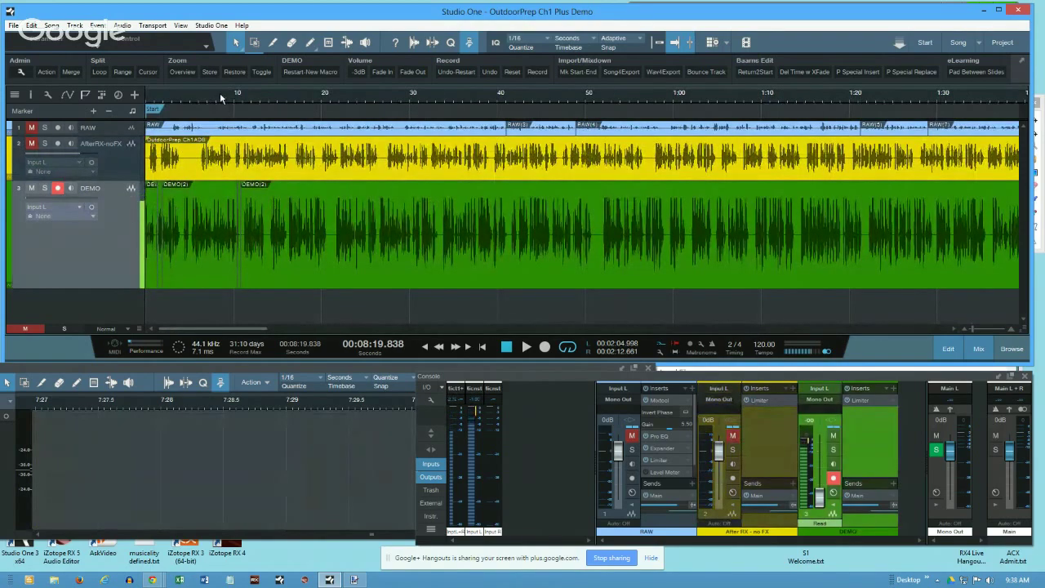
pyautogui.click(214, 72)
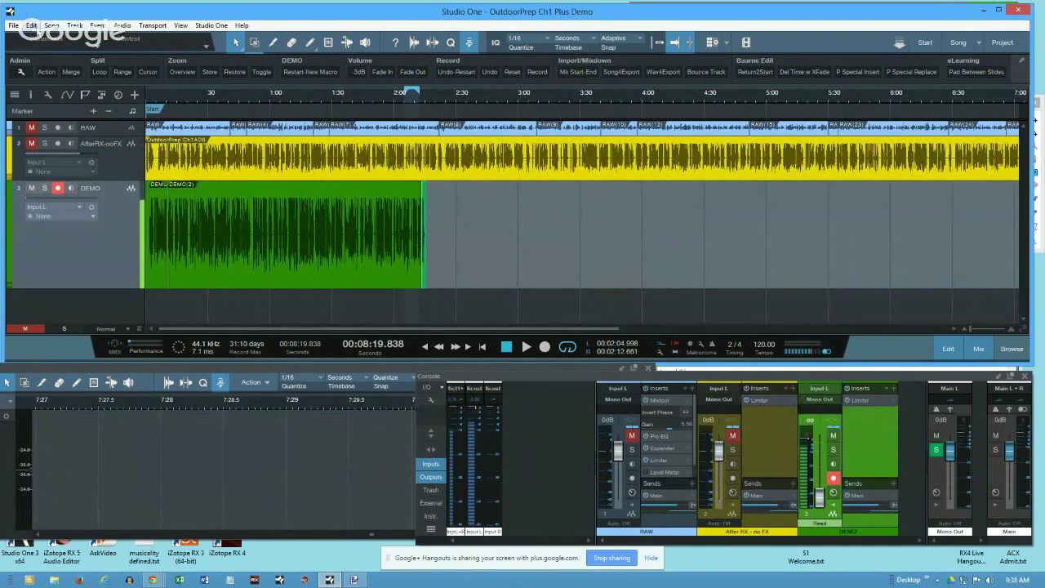
# - Select all events on the DEMO track and set the Start and End markers to the selection
pyautogui.click(31, 25)
pyautogui.moveTo(69, 158)
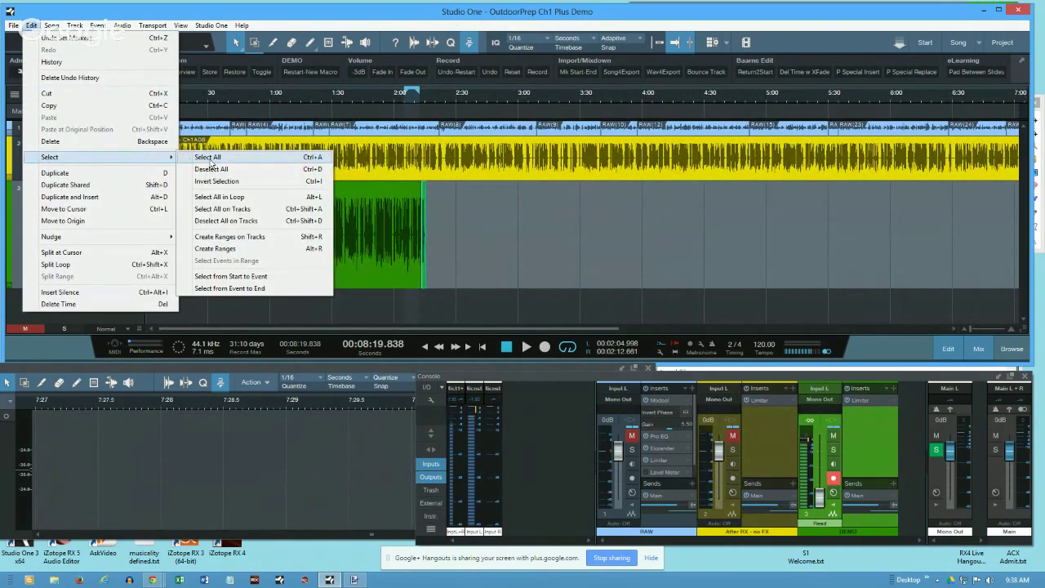
pyautogui.click(230, 209)
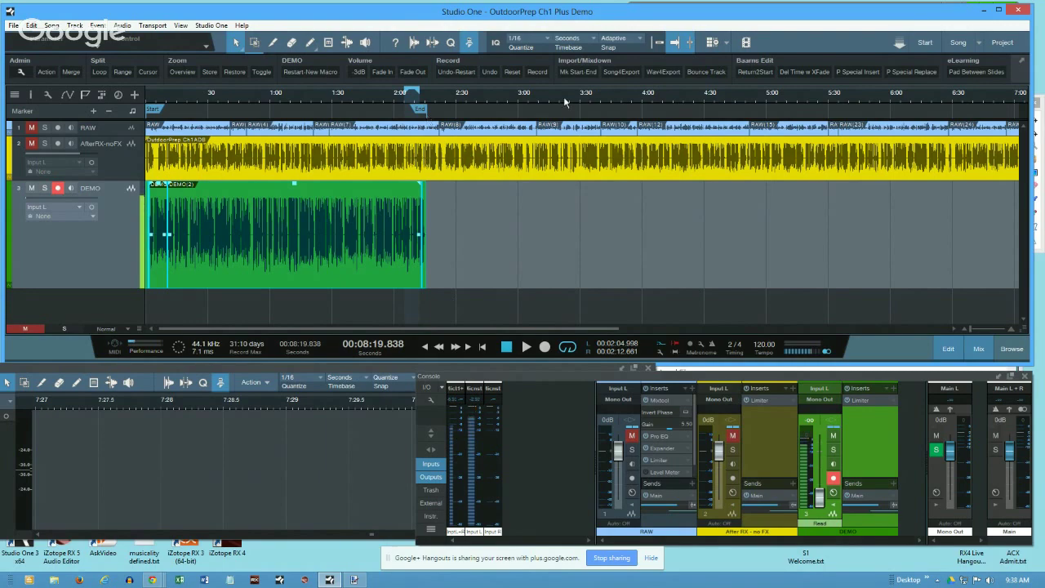
# - Open the Mk Start-End macro for editing from the Macro Organizer
pyautogui.click(21, 72)
pyautogui.click(36, 98)
pyautogui.scroll(-2, 583, 357)
pyautogui.scroll(-3, 579, 348)
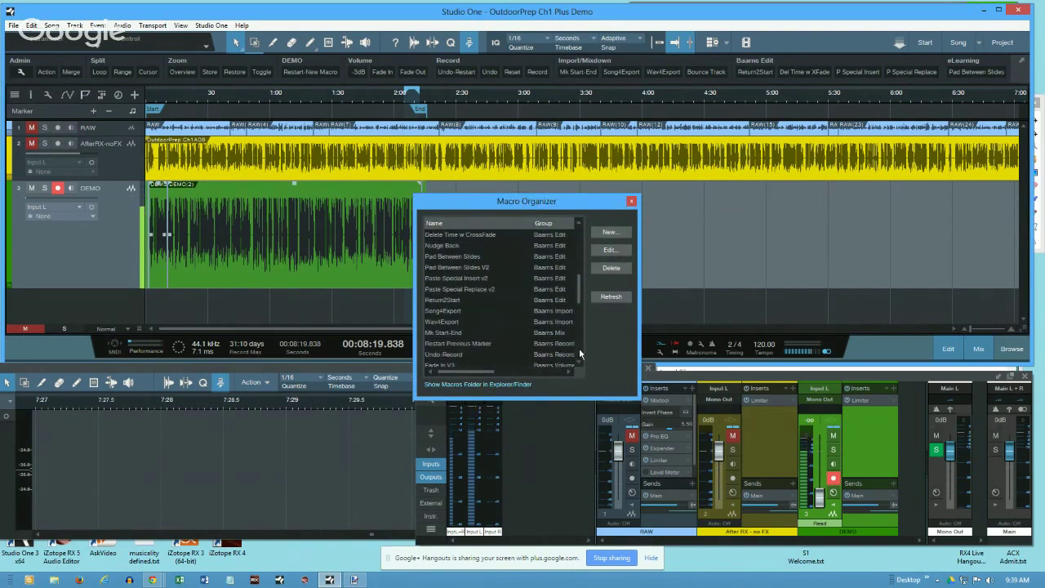
pyautogui.click(448, 333)
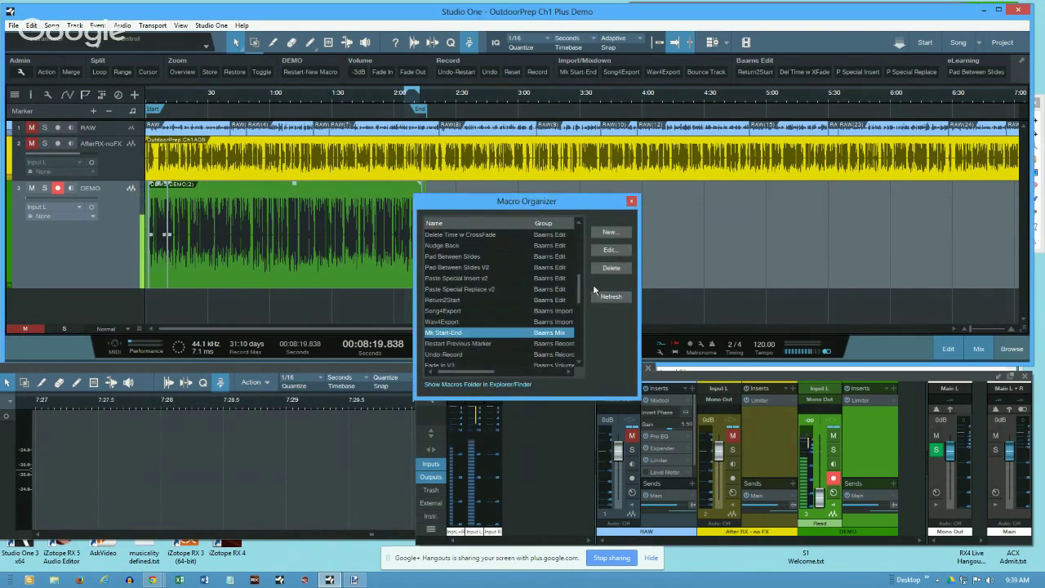
pyautogui.click(610, 250)
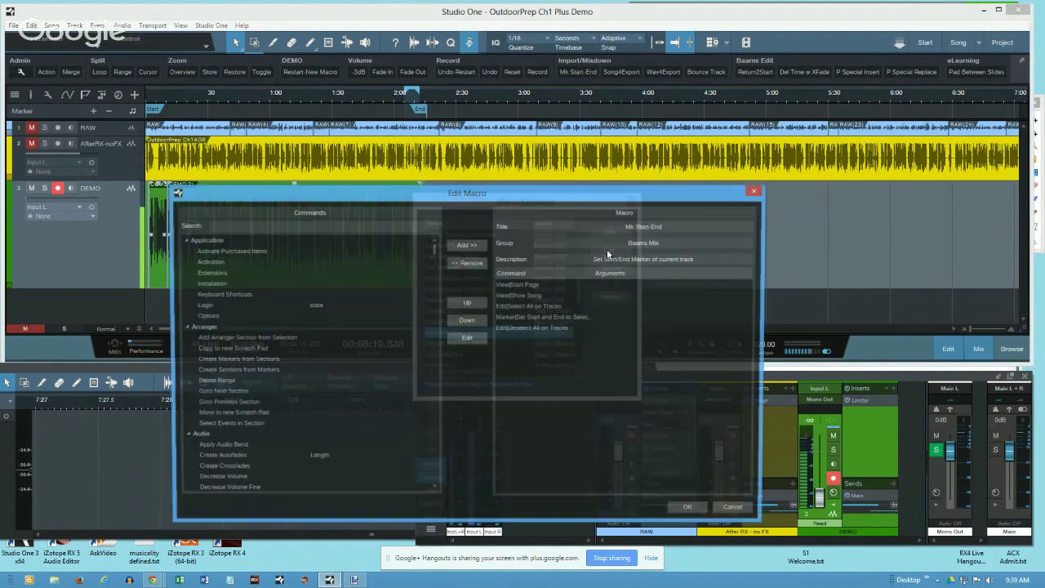
pyautogui.moveTo(637, 198); pyautogui.dragTo(784, 152)
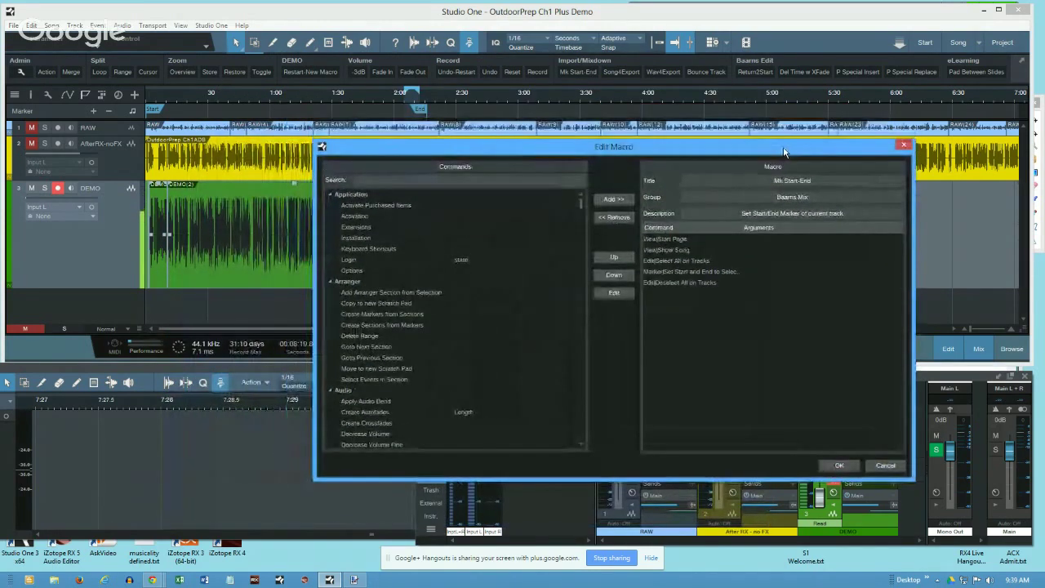
# - Examine the macro's select-all, set-start-and-end and deselect-all commands, and close the macro editor and organizer without changes
pyautogui.click(673, 259)
pyautogui.click(685, 272)
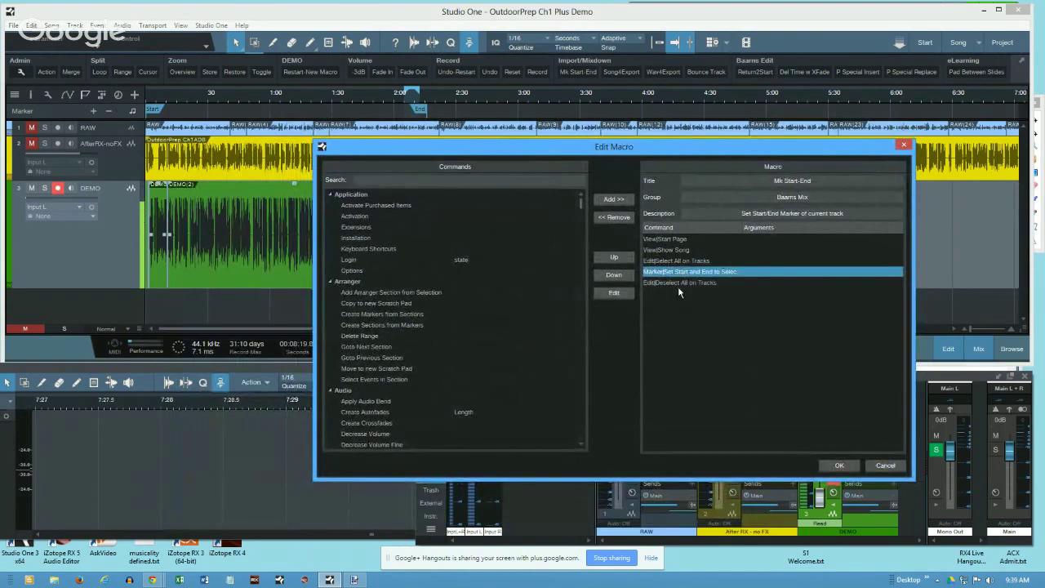
pyautogui.click(676, 282)
pyautogui.click(679, 261)
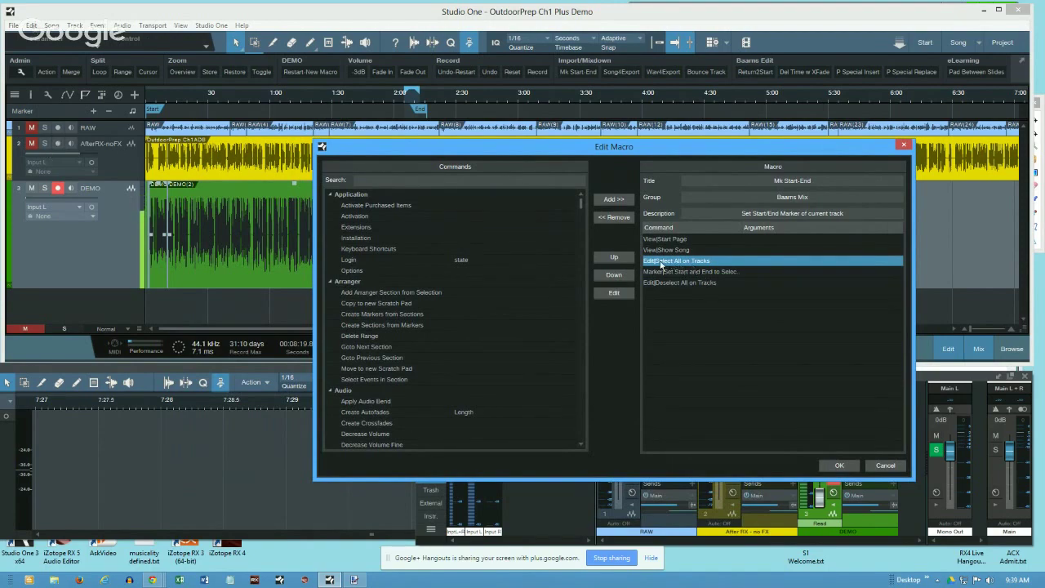
pyautogui.click(686, 272)
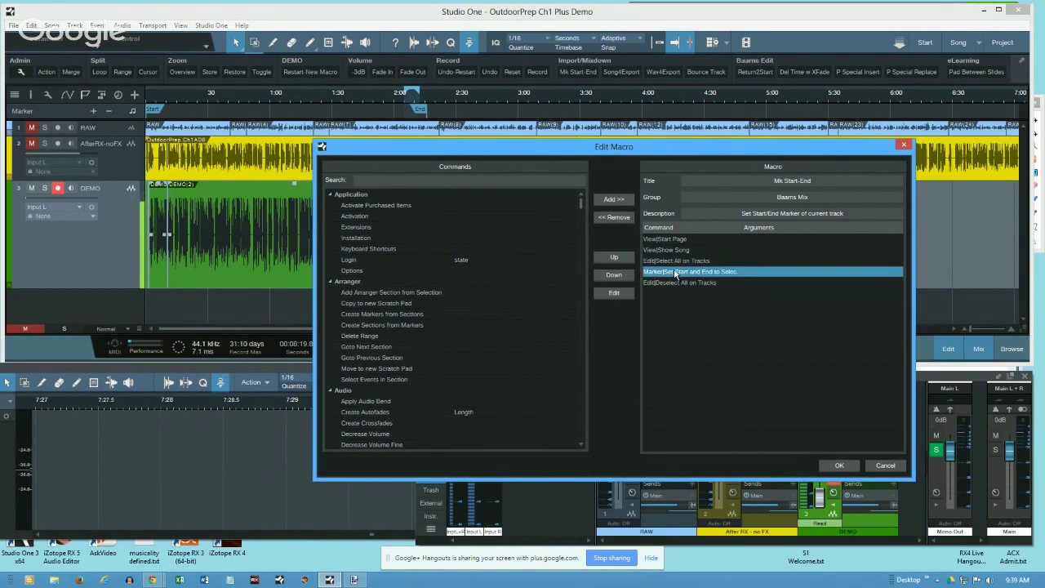
pyautogui.click(674, 283)
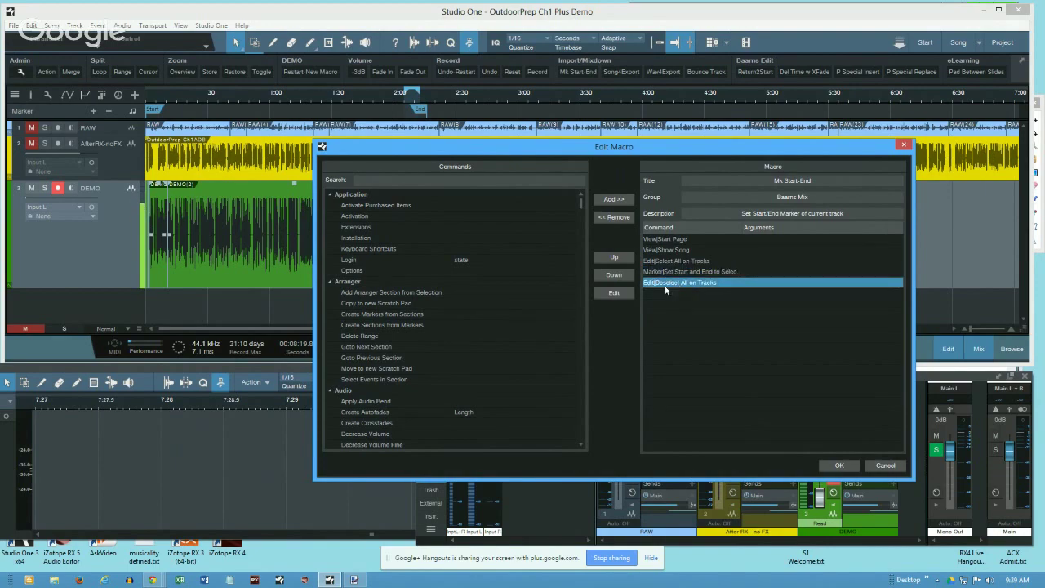
pyautogui.moveTo(439, 154); pyautogui.dragTo(385, 362)
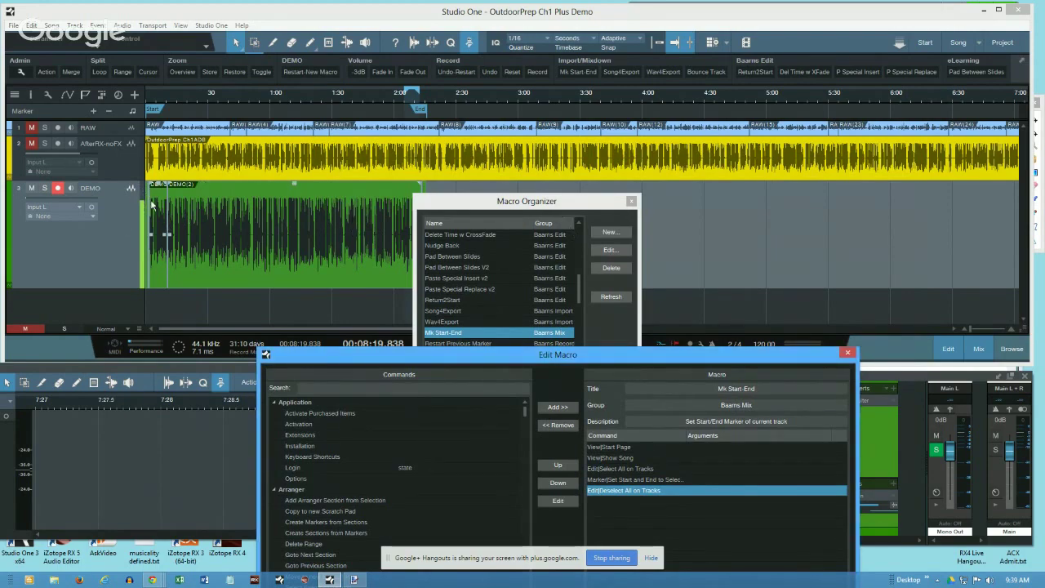
pyautogui.moveTo(630, 360); pyautogui.dragTo(756, 109)
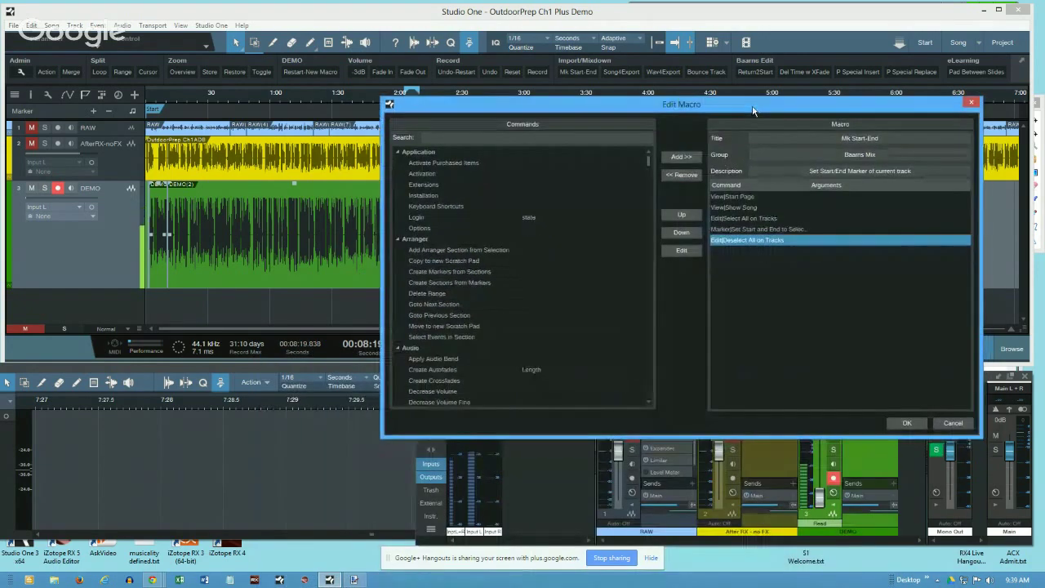
pyautogui.click(734, 219)
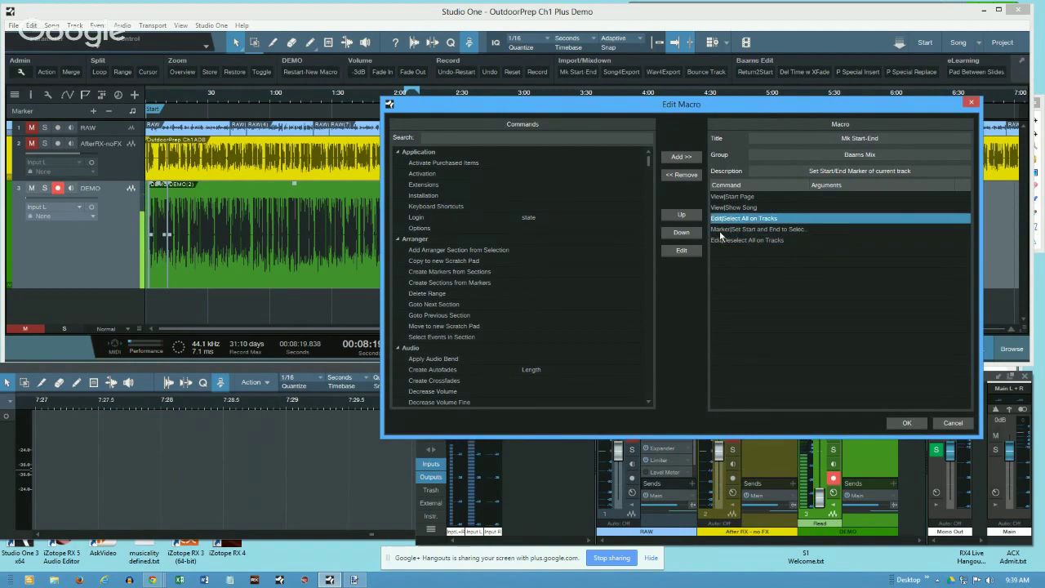
pyautogui.click(970, 103)
pyautogui.click(630, 200)
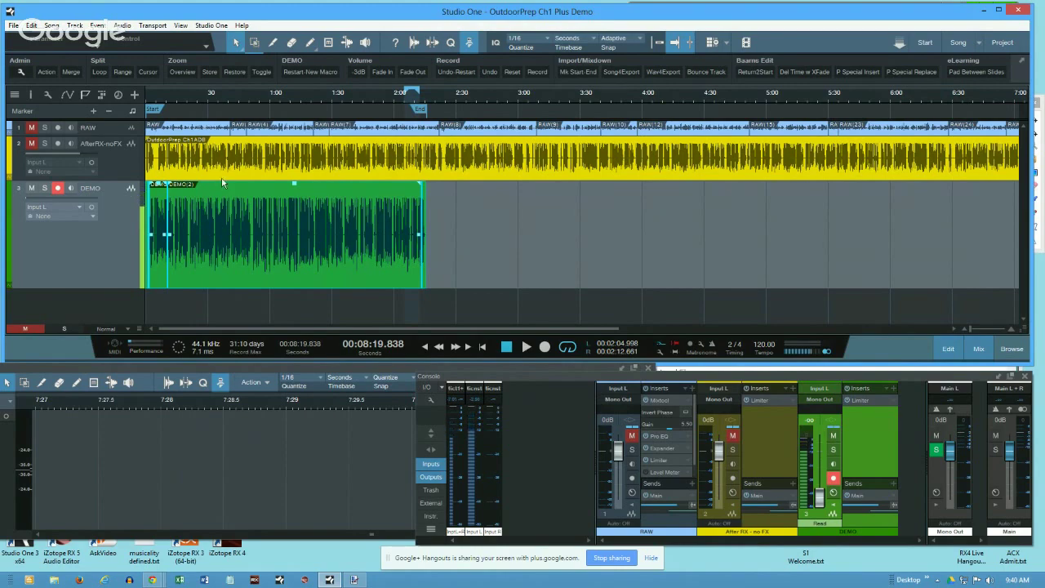
# - Select the AfterRX-noFX track, place the playback cursor at about 2:37, and bring the audio editor in front of the console
pyautogui.click(141, 167)
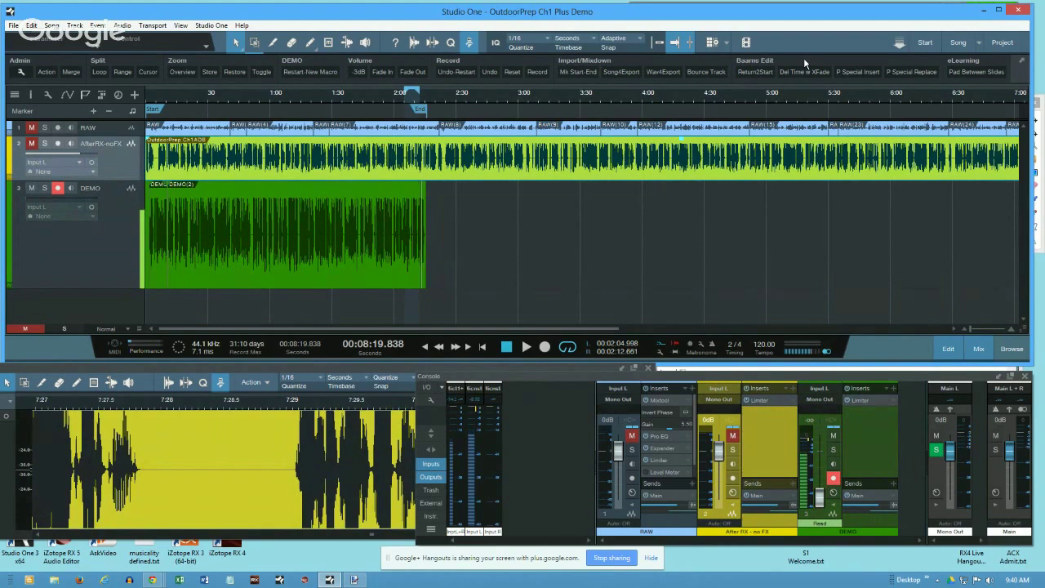
pyautogui.click(471, 240)
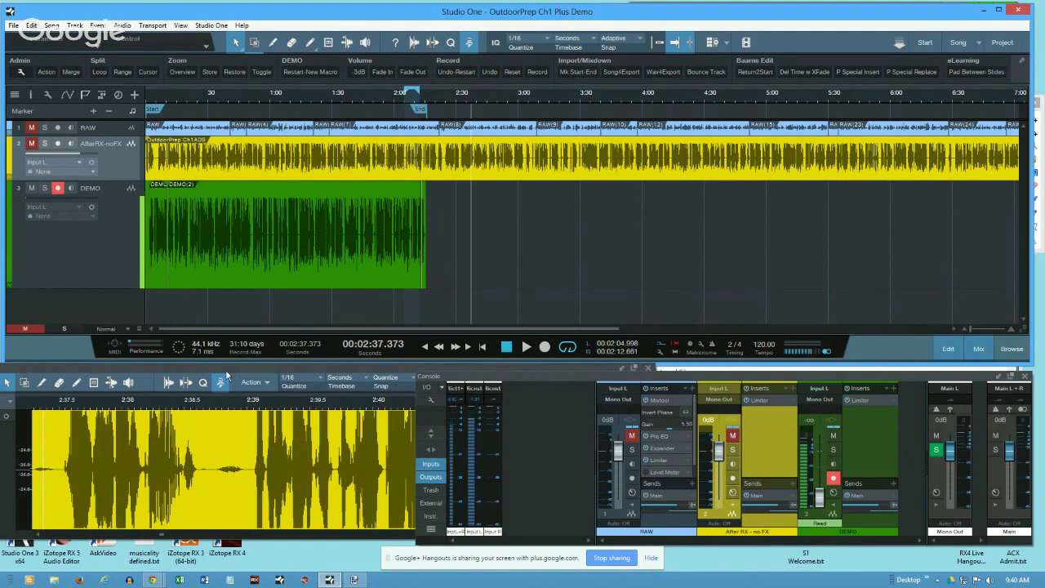
pyautogui.click(179, 372)
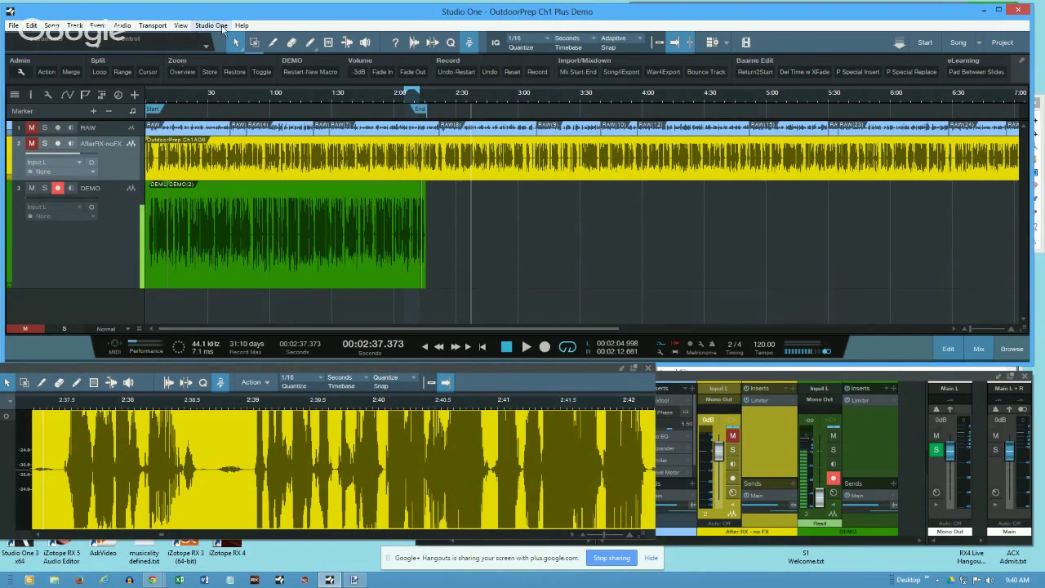
# - Show the Start page and return to the open song, twice in a row
pyautogui.click(925, 42)
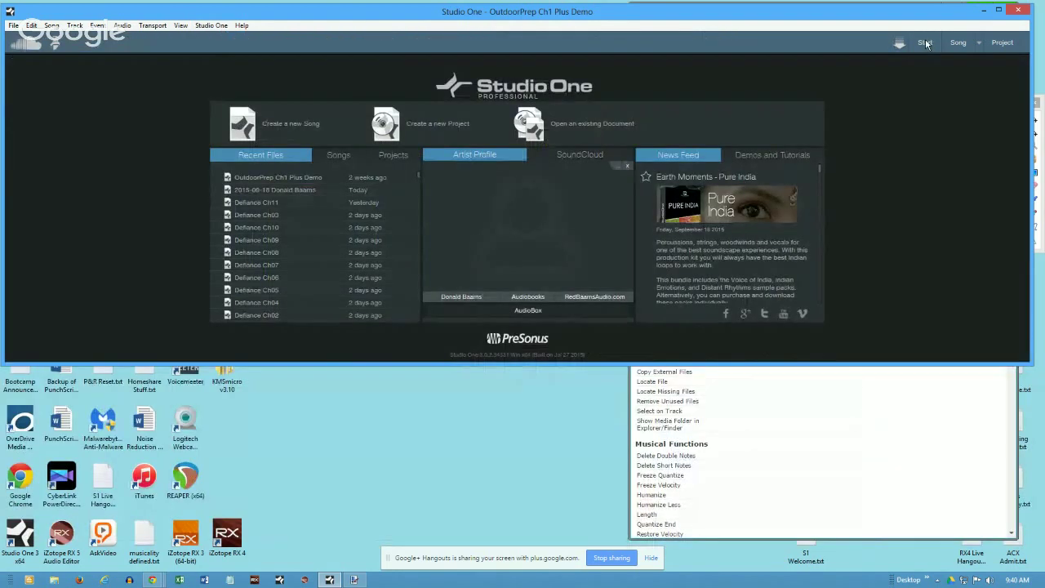
pyautogui.click(959, 43)
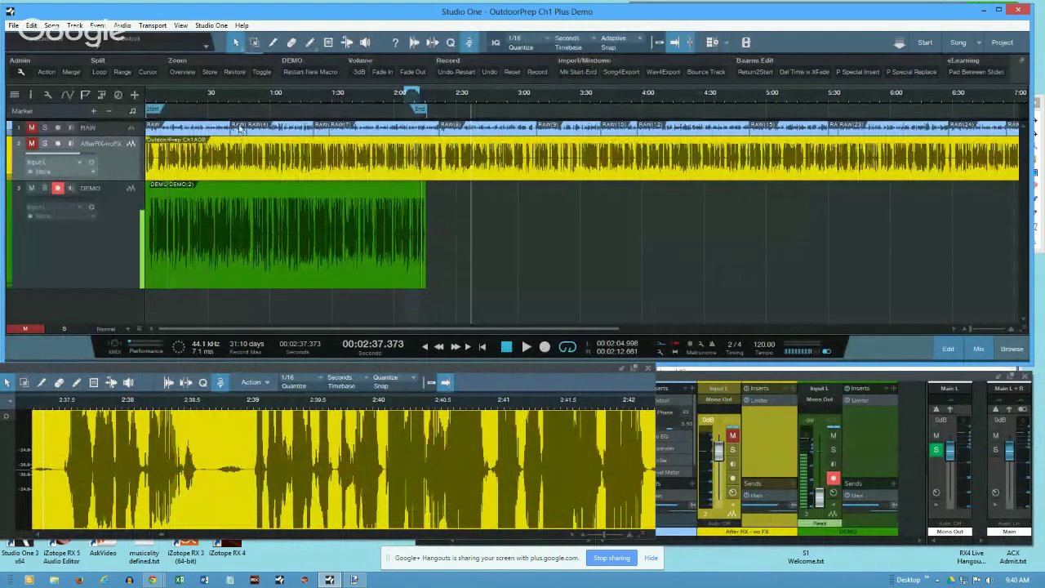
pyautogui.click(927, 43)
pyautogui.click(955, 43)
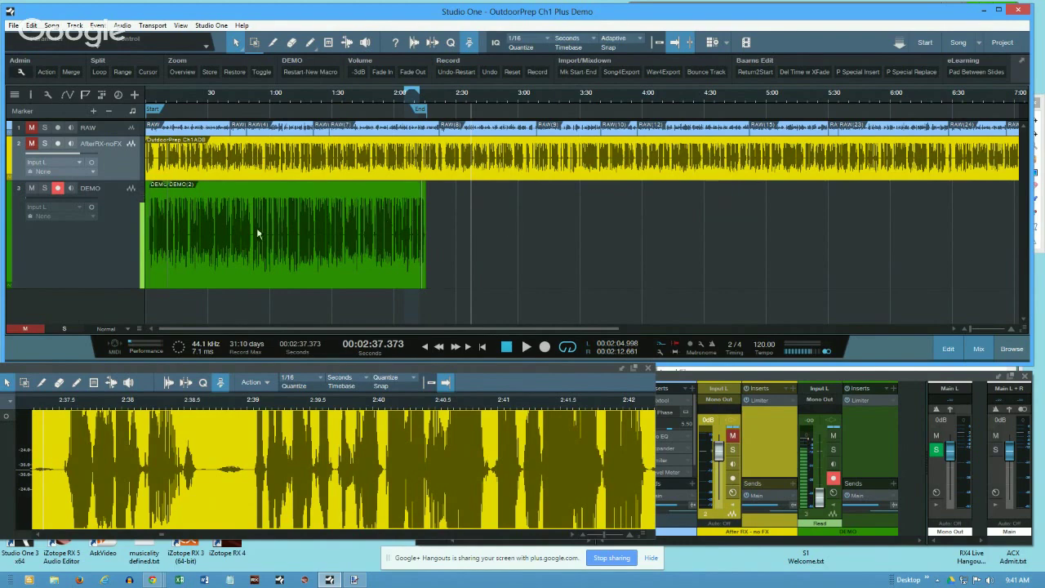
# - Select the DEMO track and place the playback cursor at about 1:47 on the timeline
pyautogui.click(124, 240)
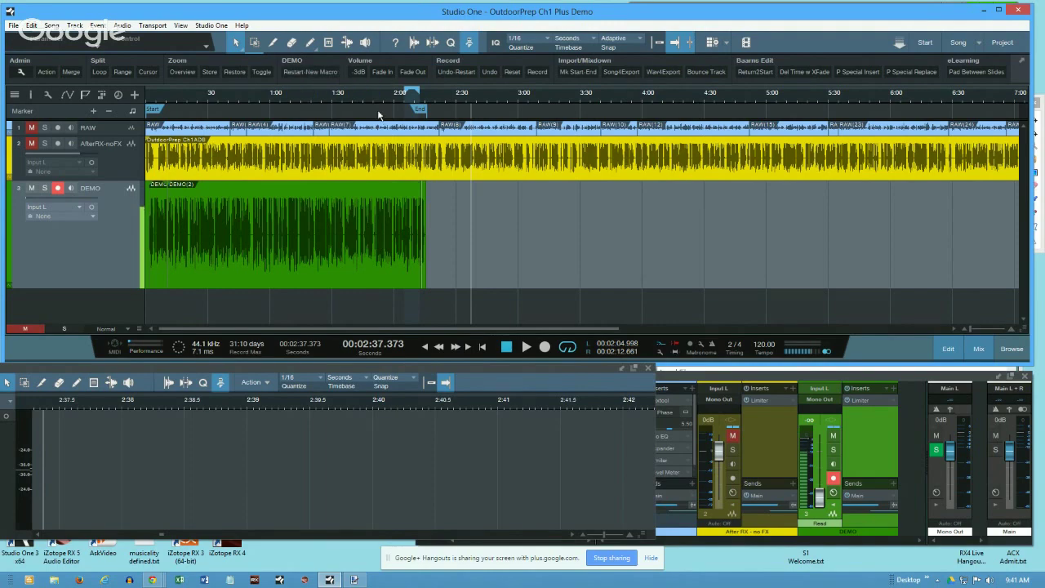
pyautogui.click(368, 96)
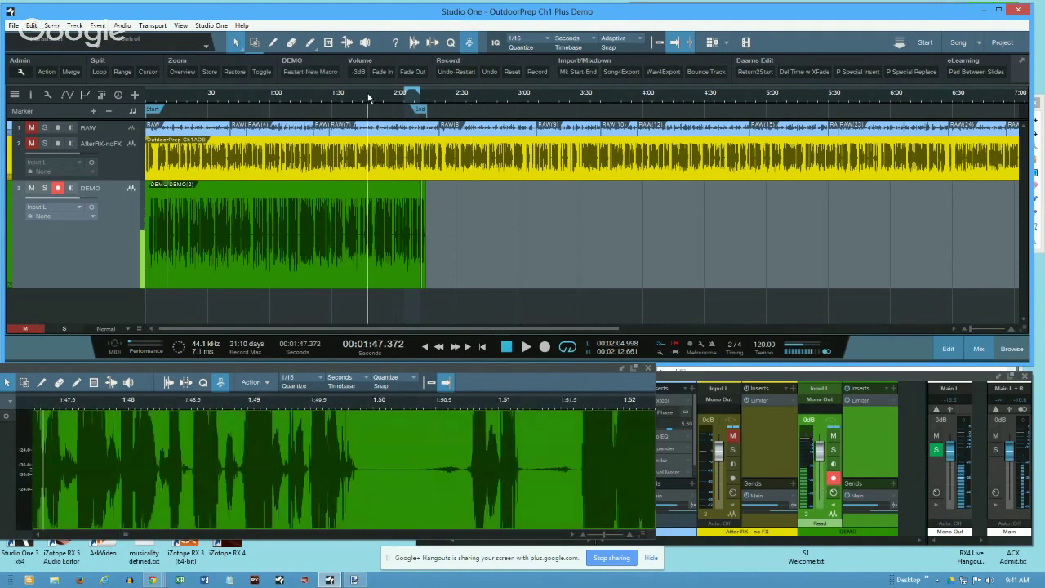
# - Examine the Return to Start on Stop option among the transport commands, without changing it
pyautogui.click(157, 27)
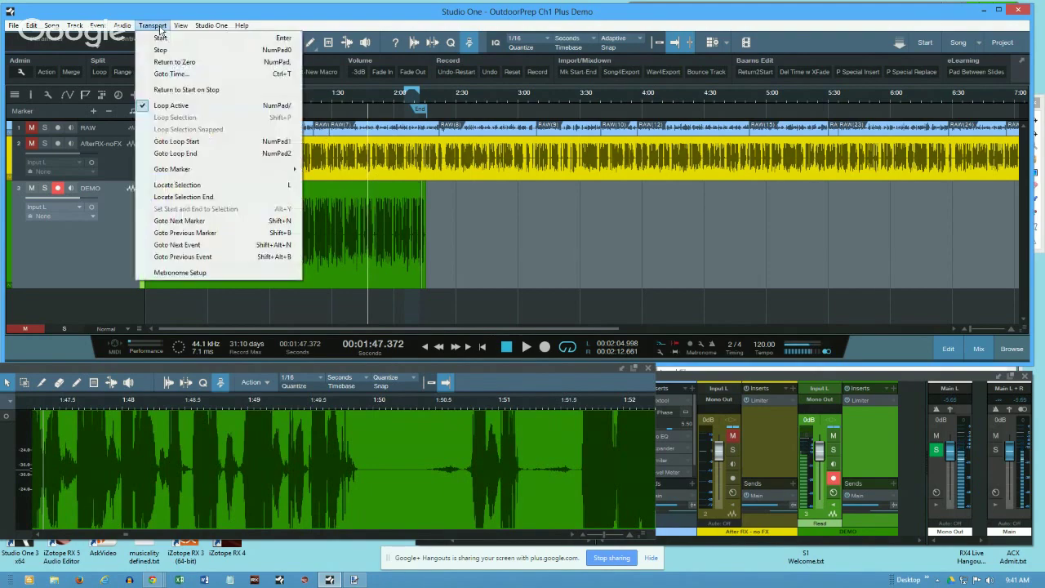
pyautogui.click(194, 92)
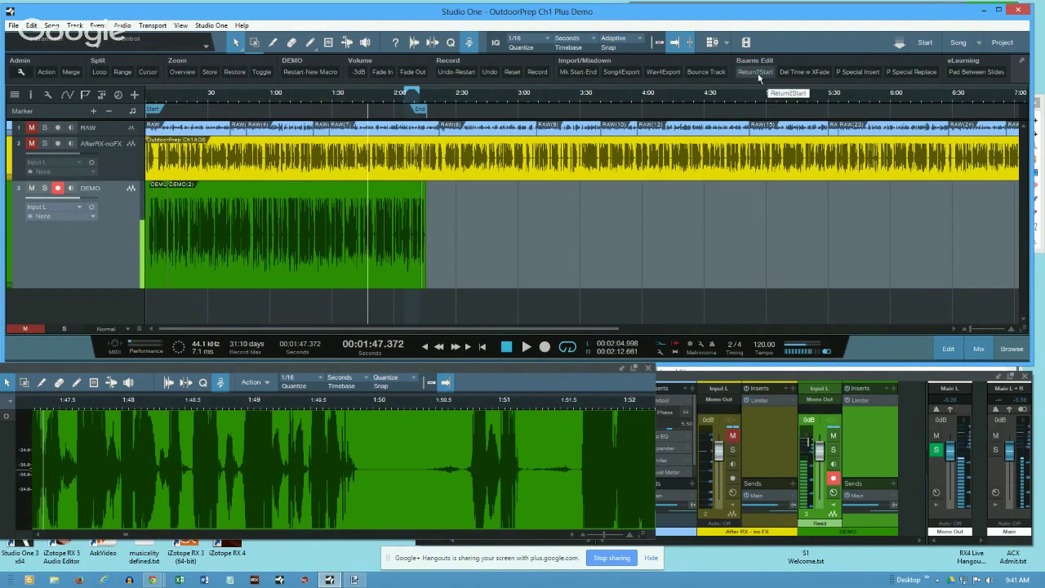
pyautogui.click(153, 26)
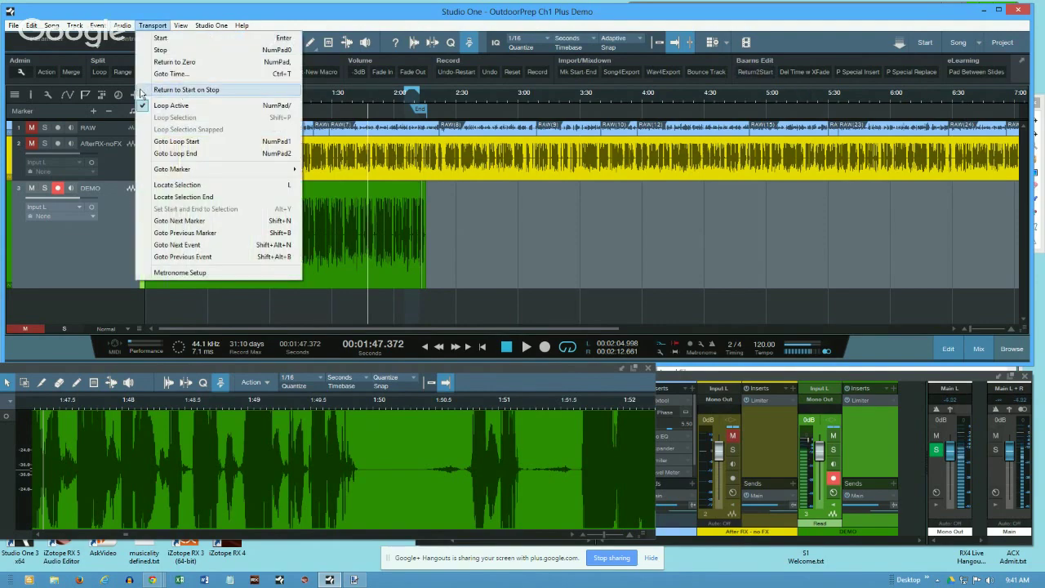
pyautogui.click(308, 23)
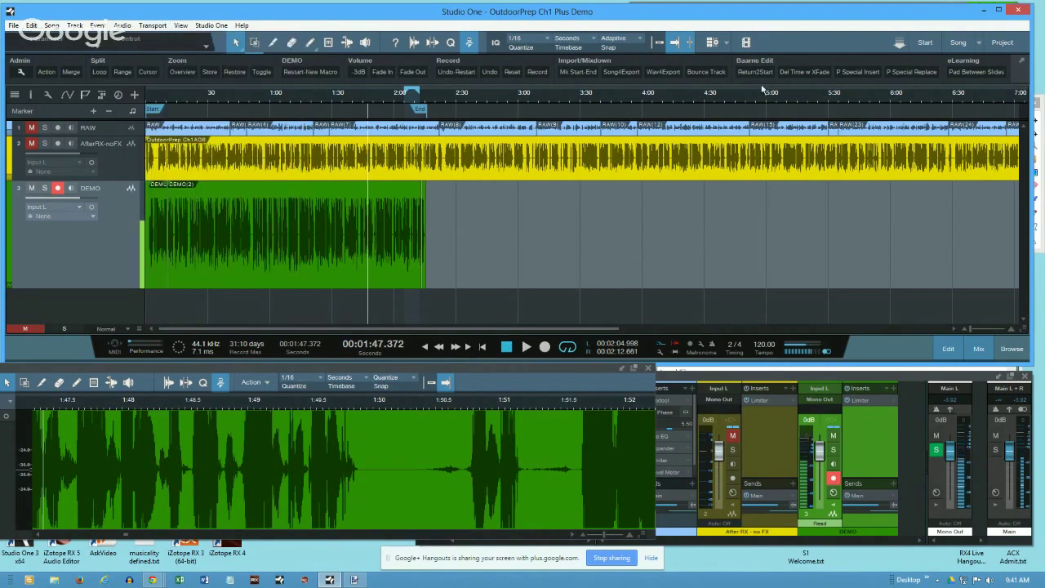
pyautogui.click(151, 26)
pyautogui.click(161, 22)
pyautogui.click(155, 25)
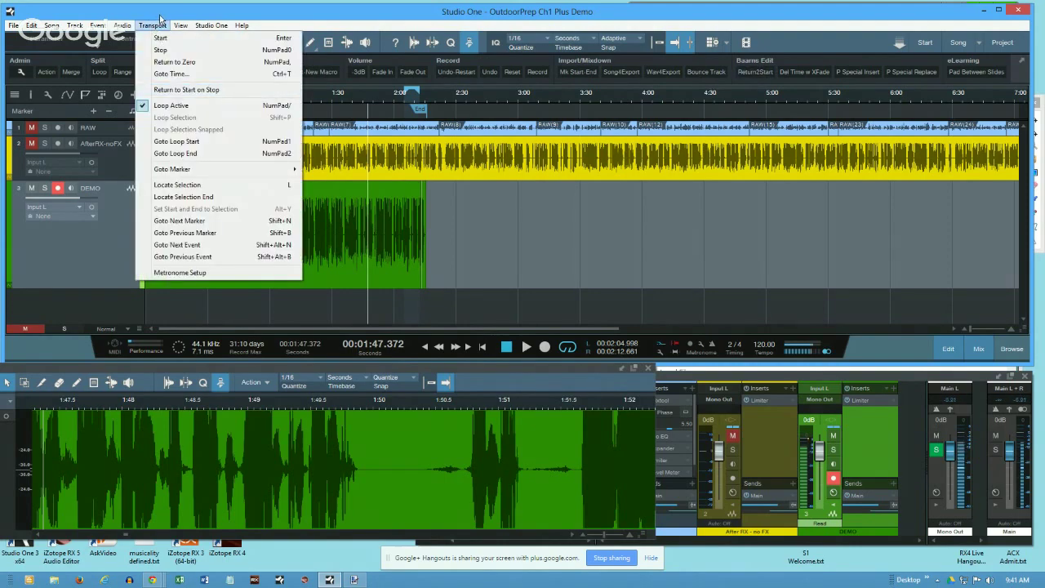
pyautogui.click(161, 22)
pyautogui.click(151, 26)
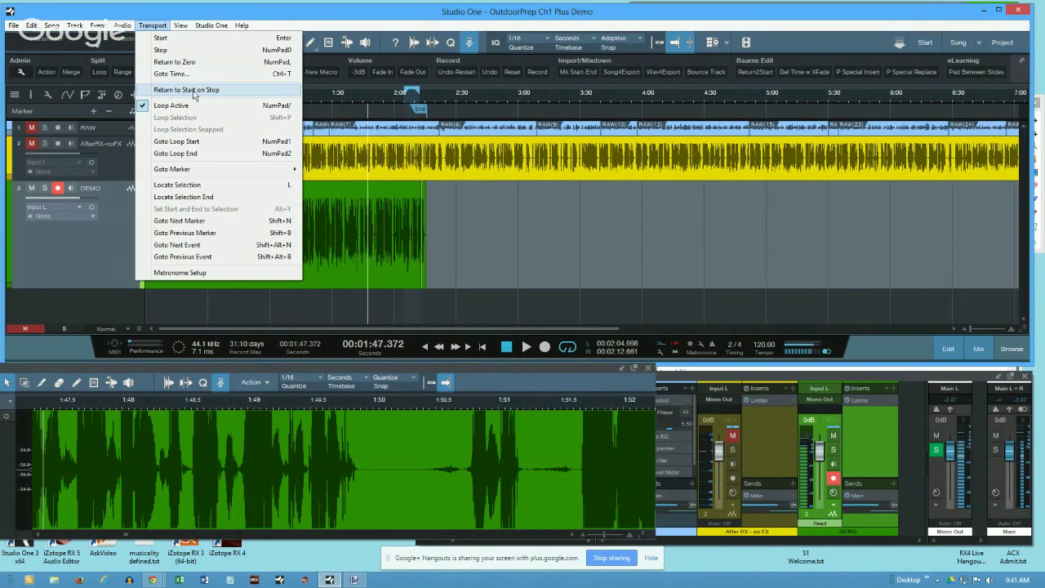
pyautogui.click(156, 24)
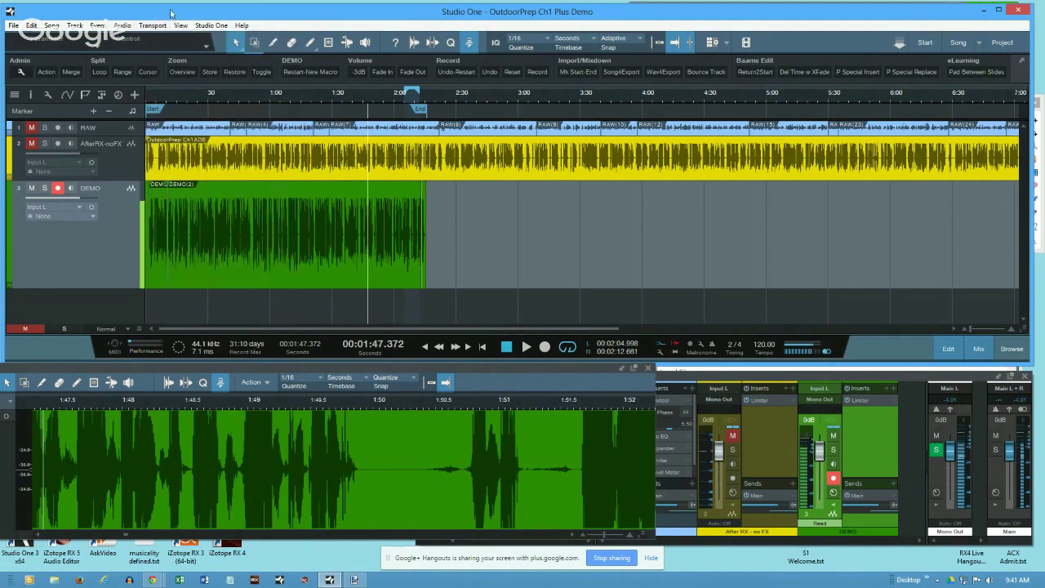
# - Run the Return2Start macro and test it by starting and stopping playback, also from about 2:48
pyautogui.click(751, 72)
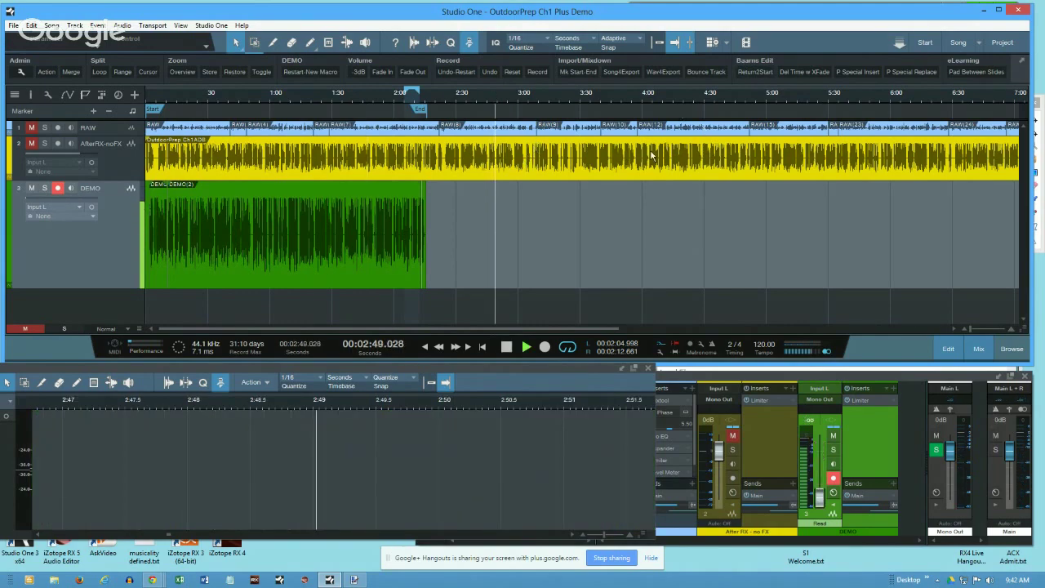
pyautogui.press('space')
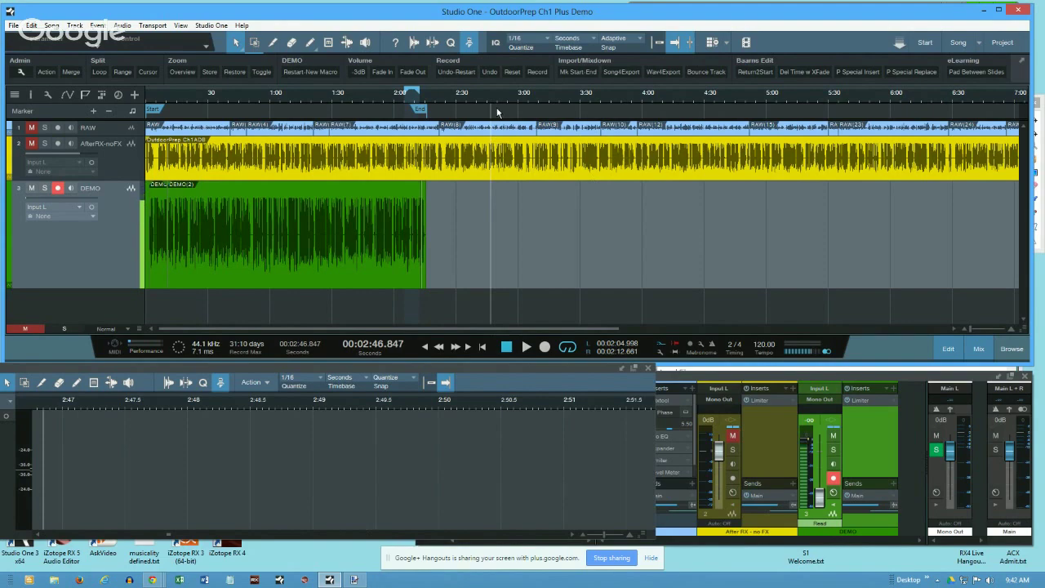
pyautogui.click(493, 98)
pyautogui.press('space')
pyautogui.press('space')
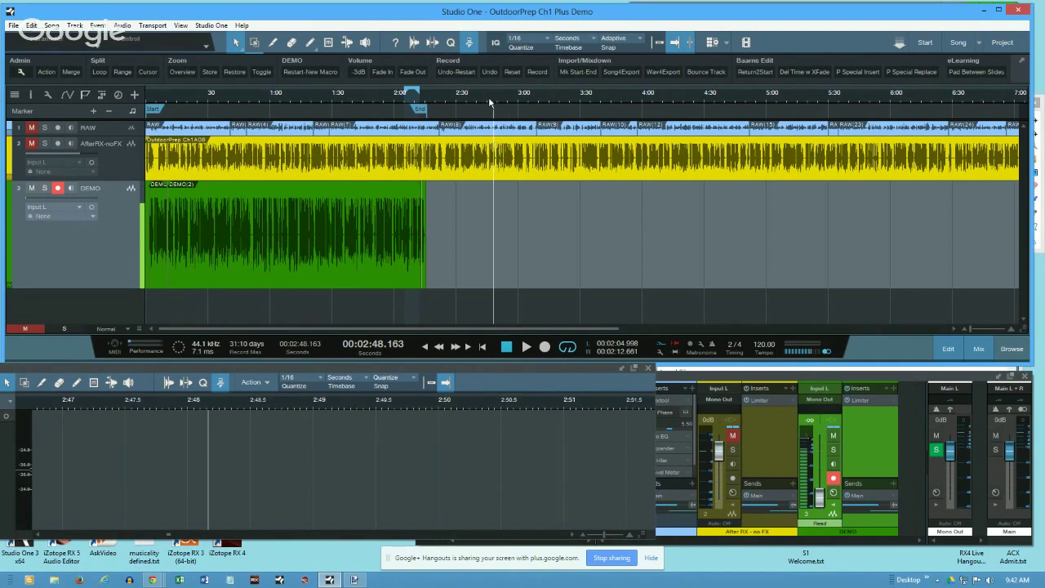
pyautogui.press('space')
pyautogui.press('space')
# - Move the playback cursor to about 2:50, 4:54 and finally 4:50 on the timeline
pyautogui.click(498, 100)
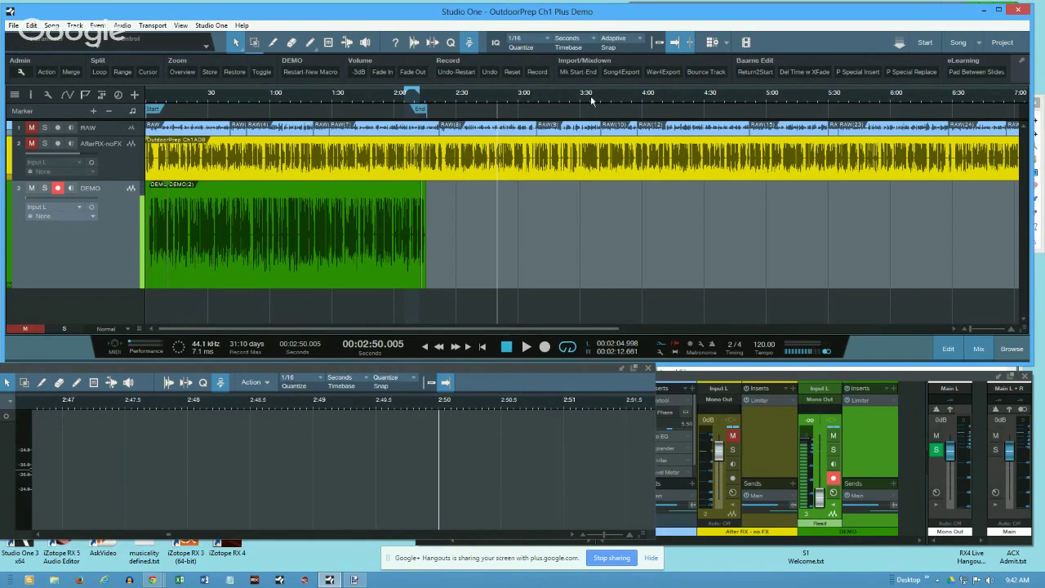
pyautogui.click(756, 98)
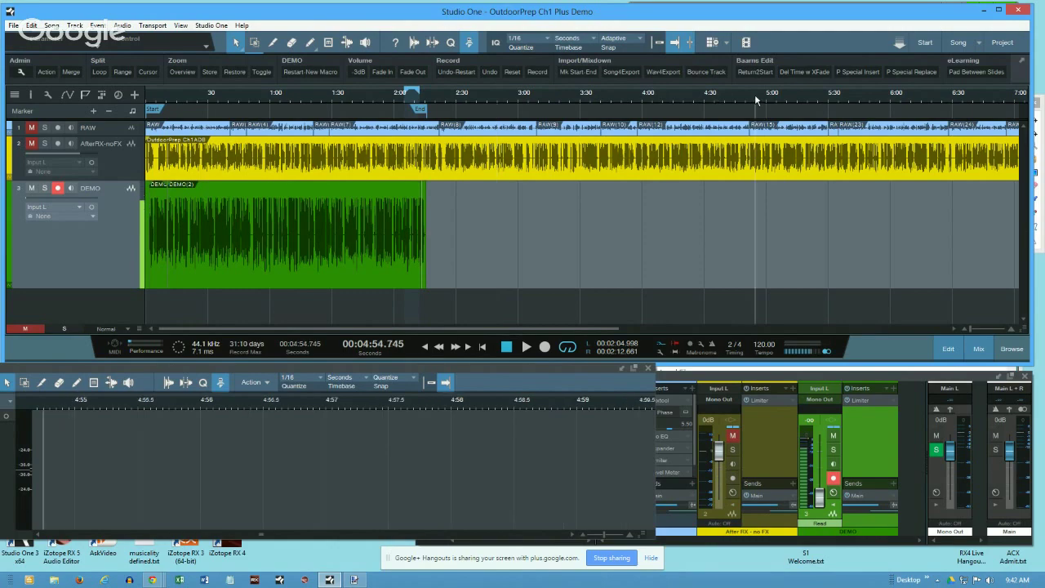
pyautogui.click(746, 98)
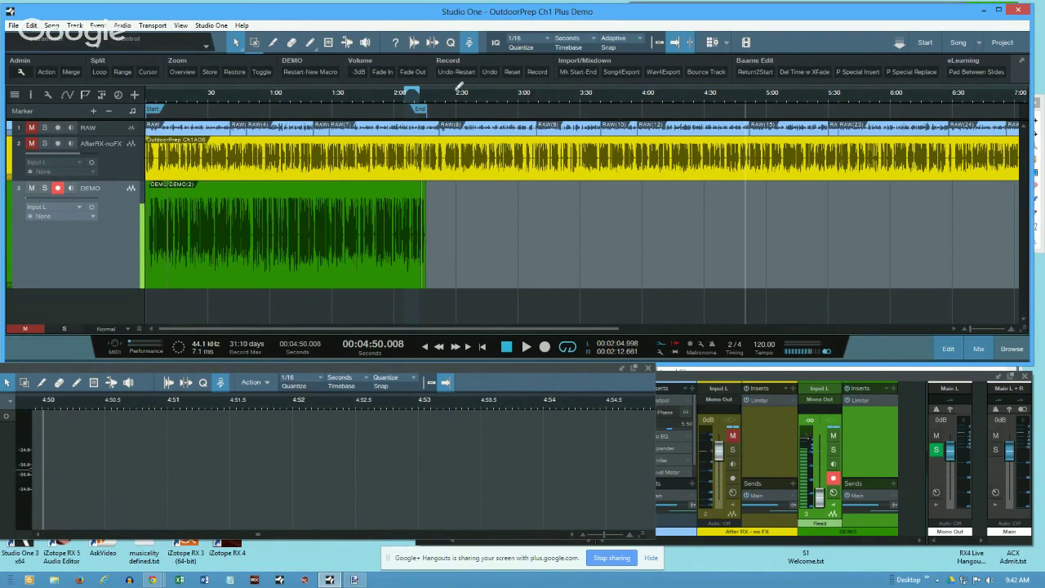
# - Switch the Return to Start on Stop transport option off and back on
pyautogui.click(152, 25)
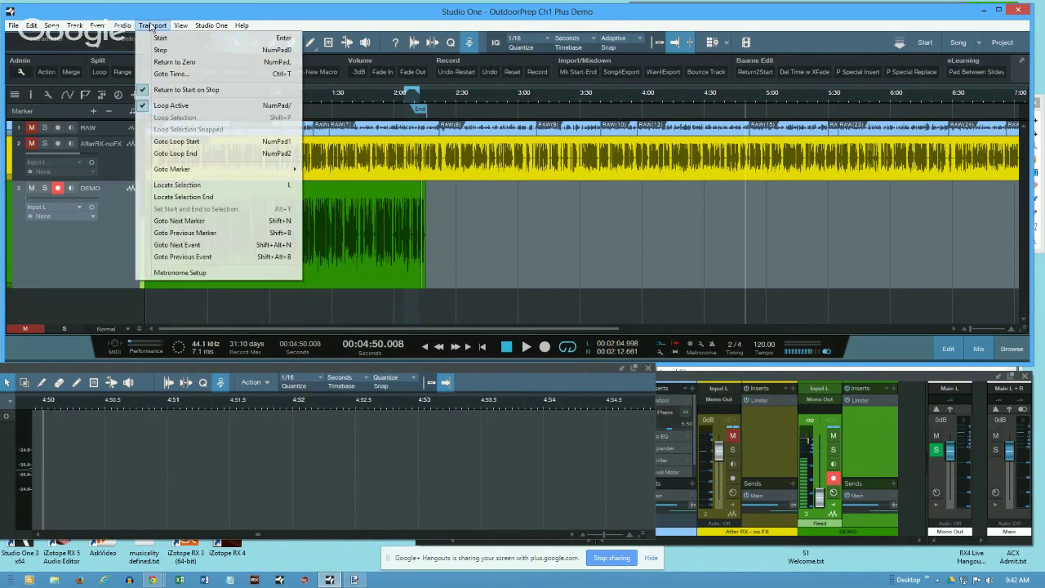
pyautogui.click(179, 96)
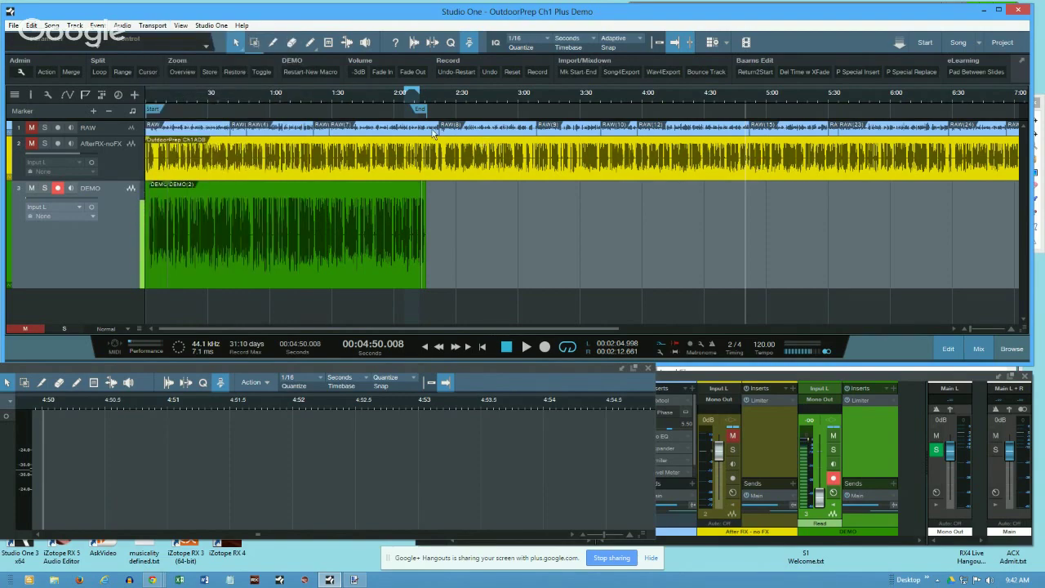
pyautogui.click(152, 26)
pyautogui.click(167, 95)
# - Start playback from about 3:30, stop it to test the return, and send the playback cursor to the song's beginning
pyautogui.click(581, 91)
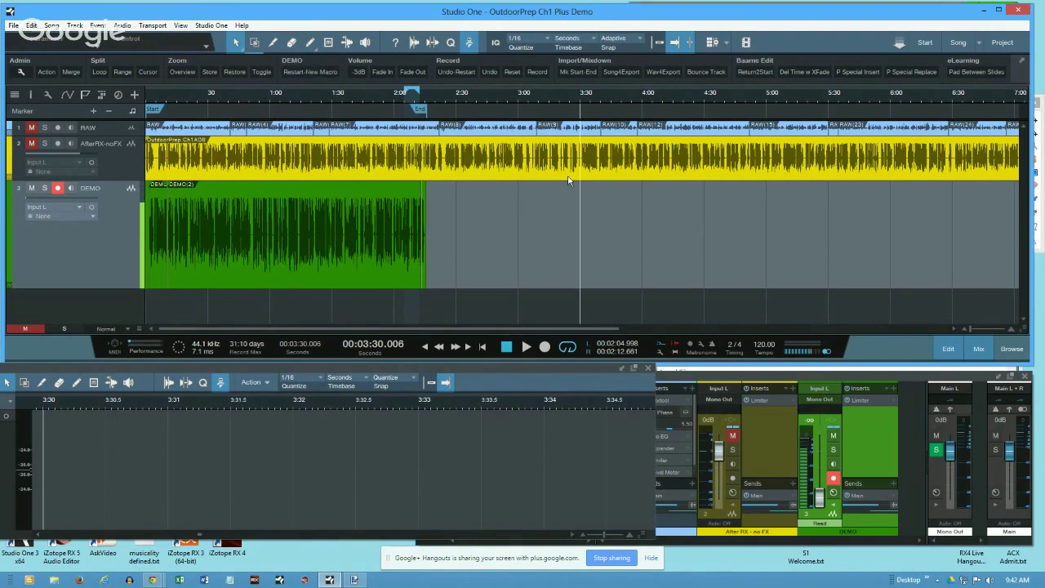
pyautogui.press('space')
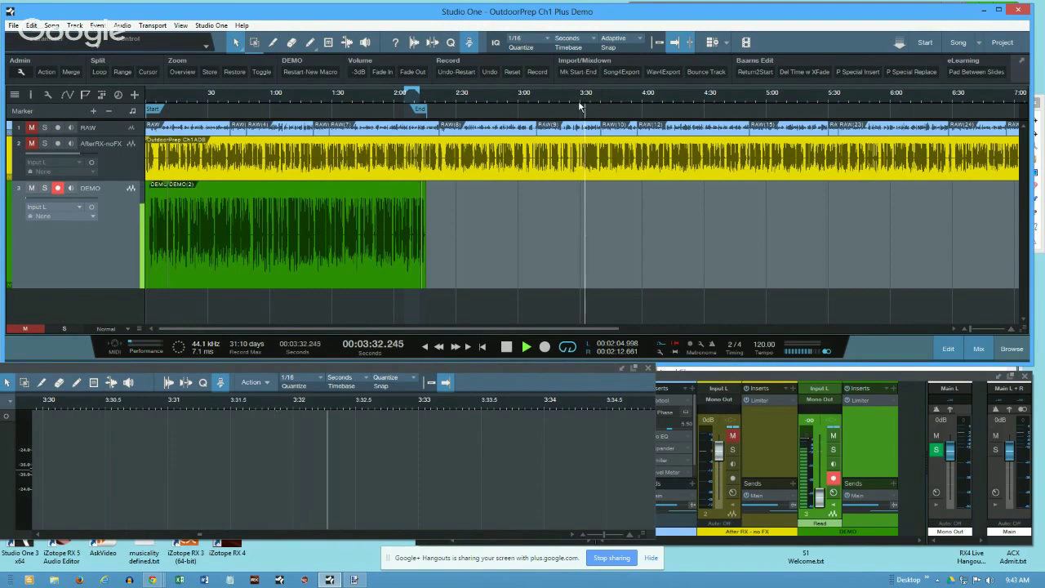
pyautogui.press('space')
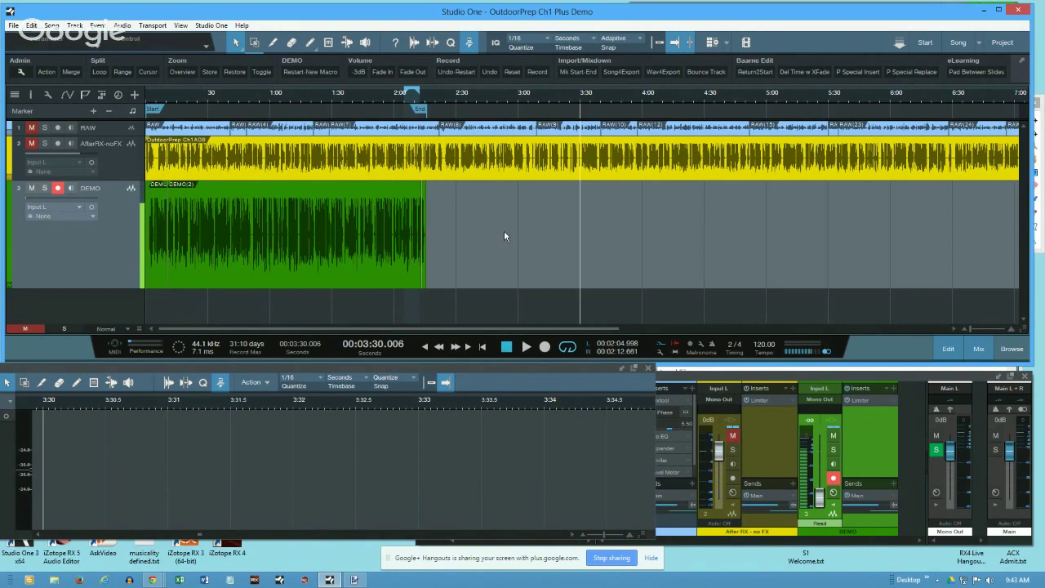
pyautogui.press('Home')
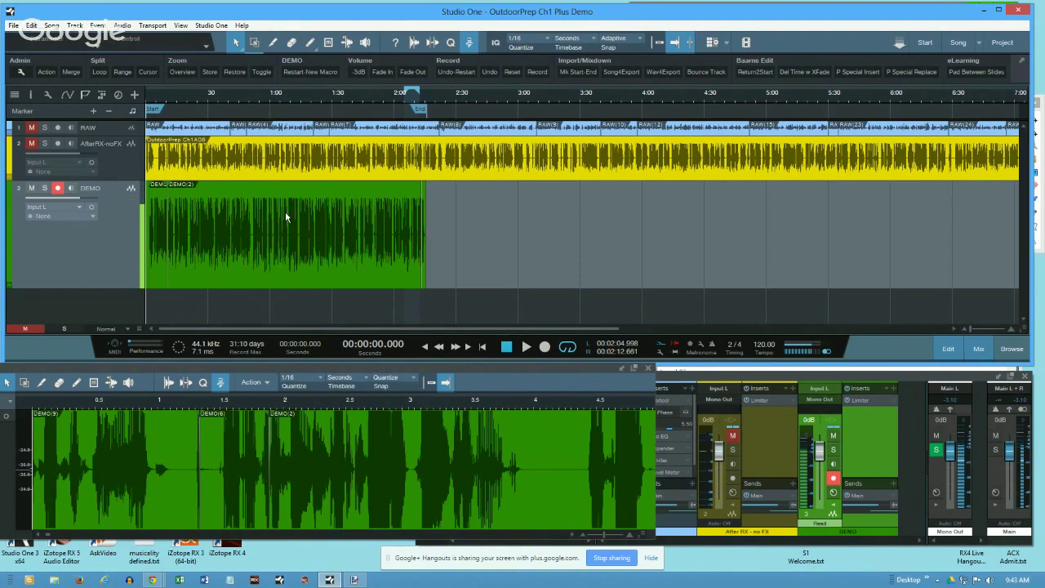
# - Turn off Return to Start on Stop and place the playback cursor at about 1:58
pyautogui.click(152, 26)
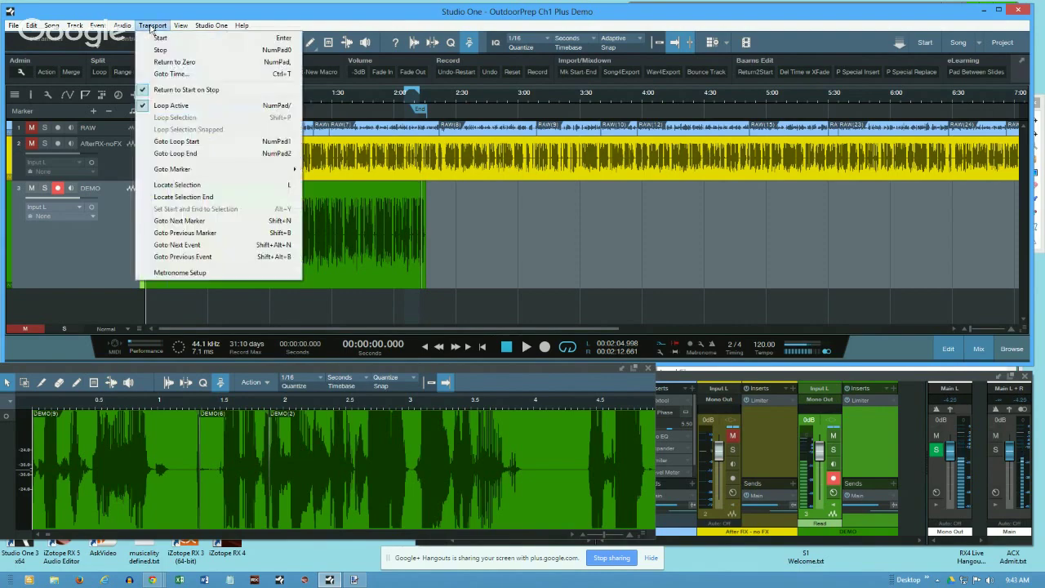
pyautogui.click(147, 90)
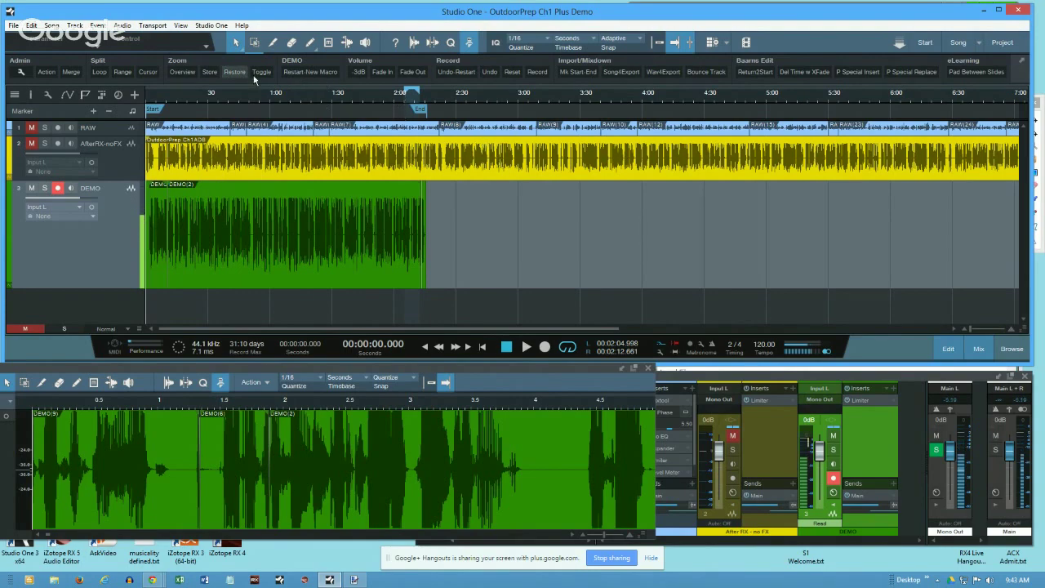
pyautogui.click(154, 25)
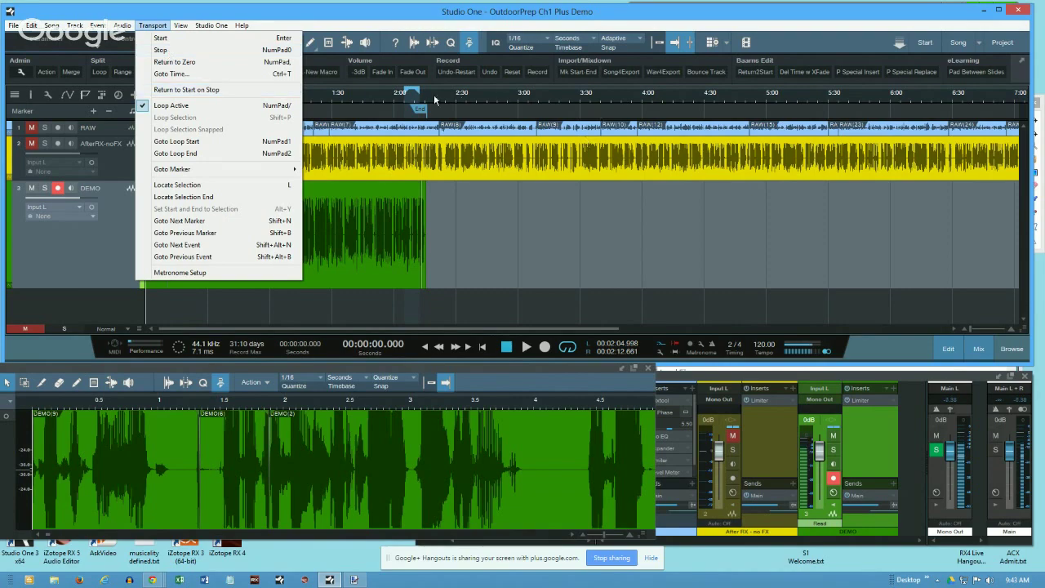
pyautogui.click(392, 100)
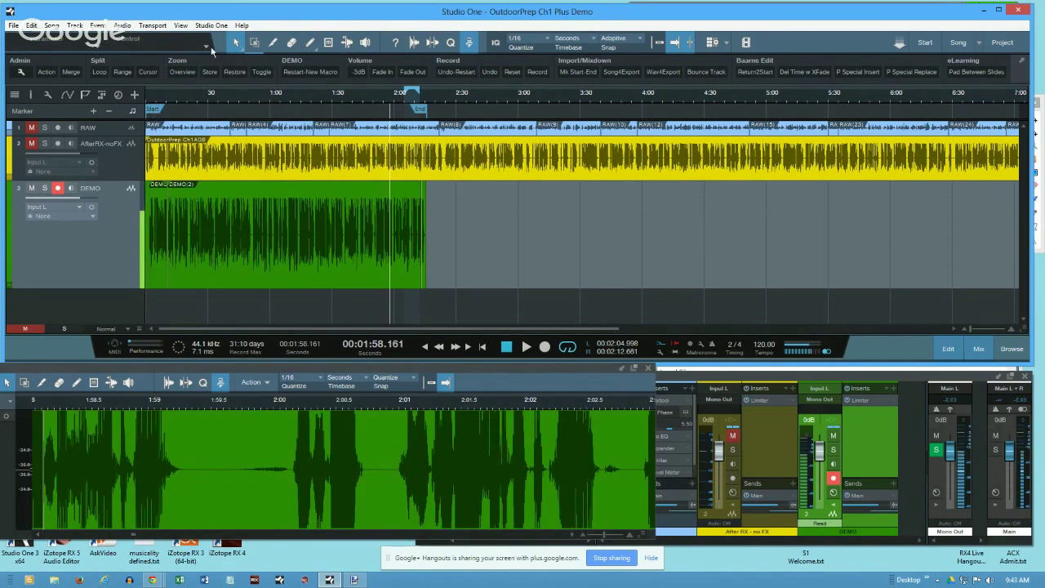
# - Stop the transport and turn on Return to Start on Stop
pyautogui.click(151, 25)
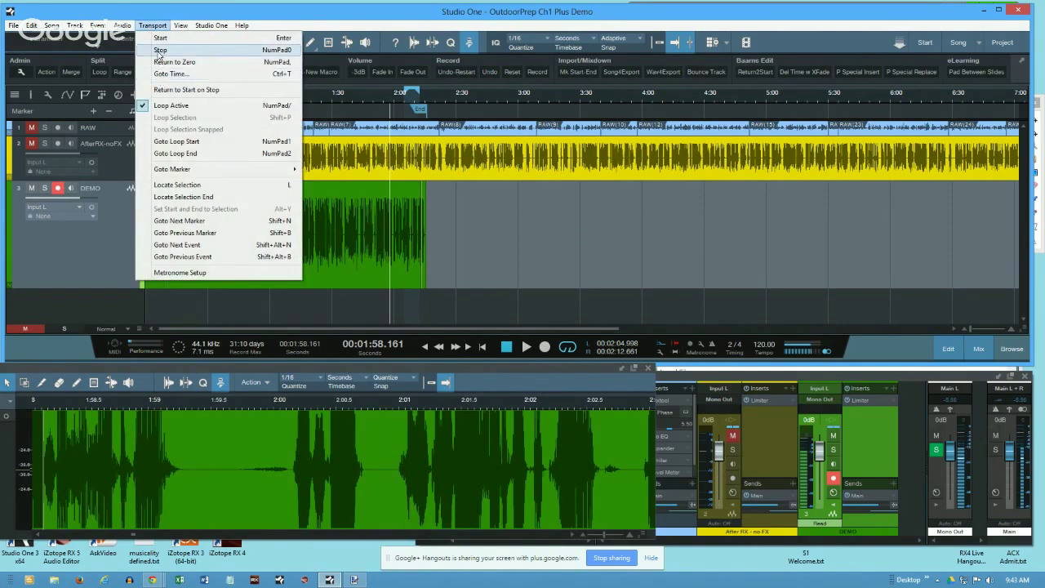
pyautogui.click(160, 51)
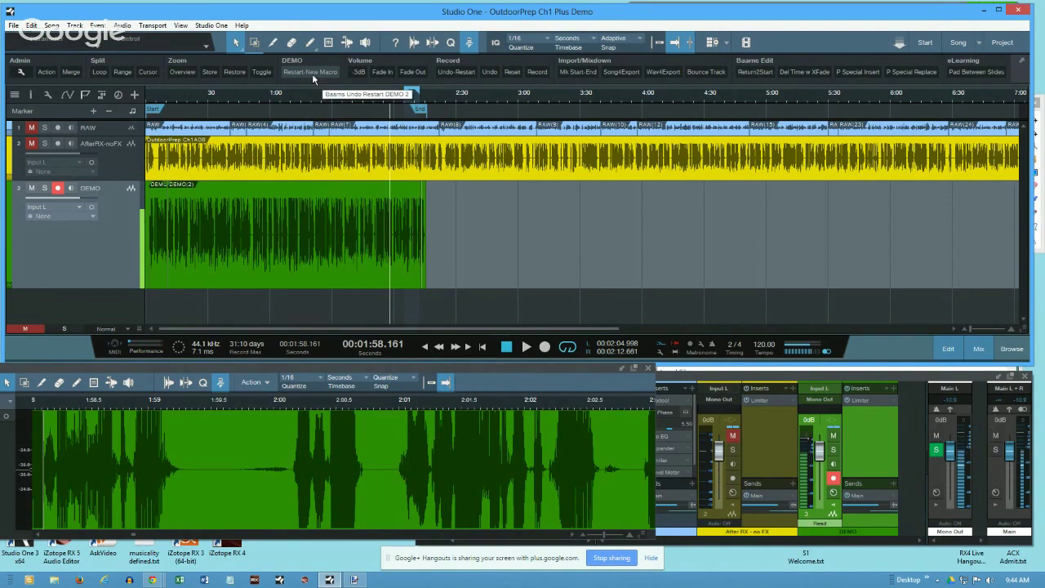
pyautogui.click(160, 26)
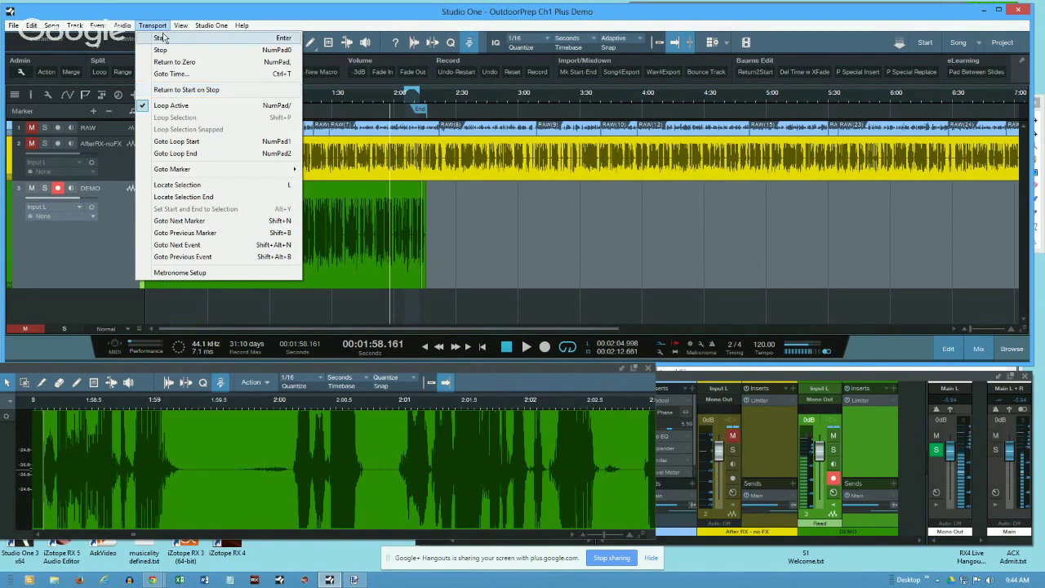
pyautogui.click(163, 89)
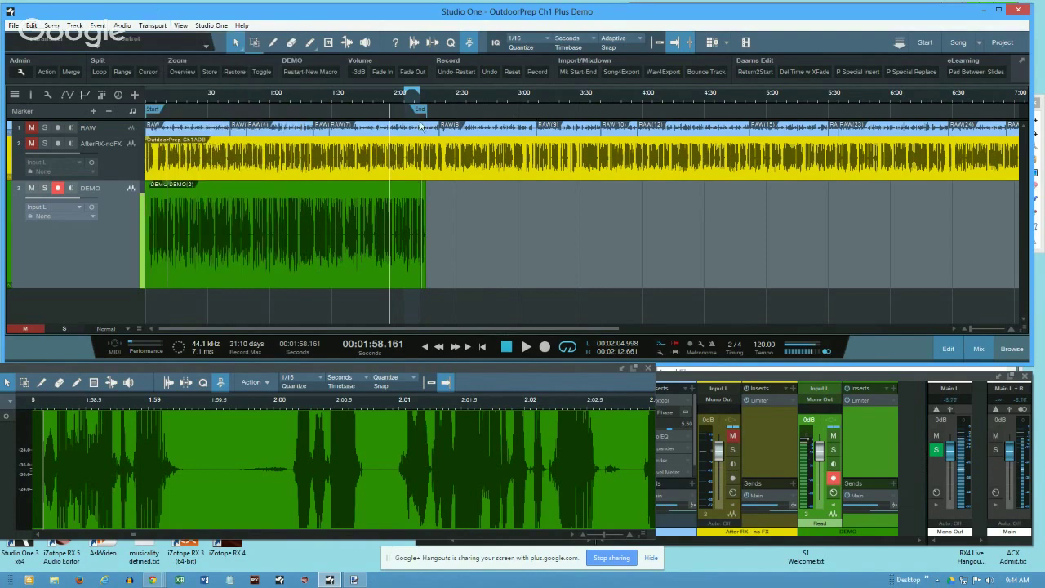
# - Open the Baams Undo Restart DEMO 2 macro for editing from the Macro Organizer
pyautogui.click(20, 72)
pyautogui.click(37, 97)
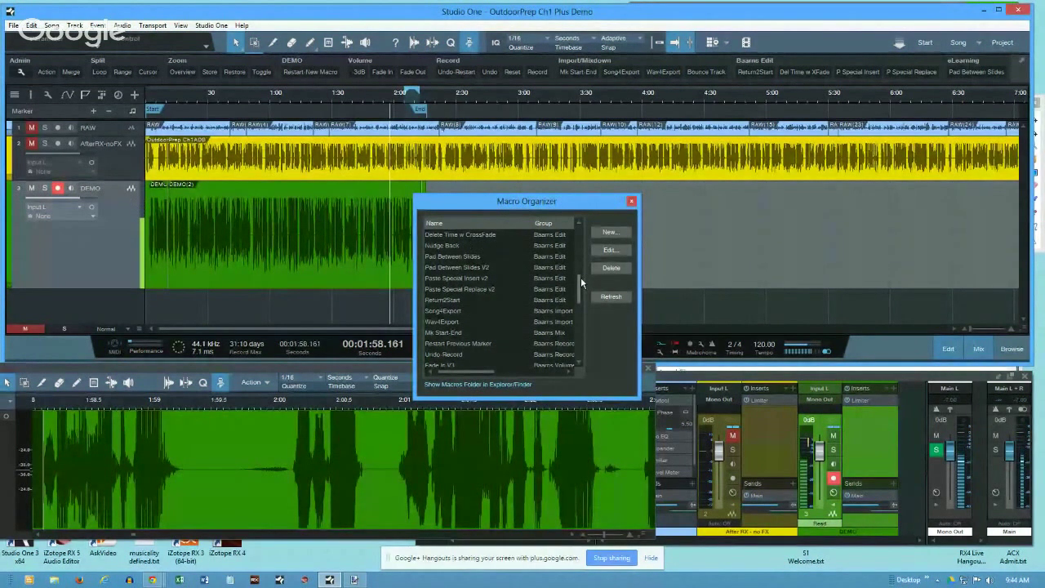
pyautogui.moveTo(577, 282); pyautogui.dragTo(580, 262)
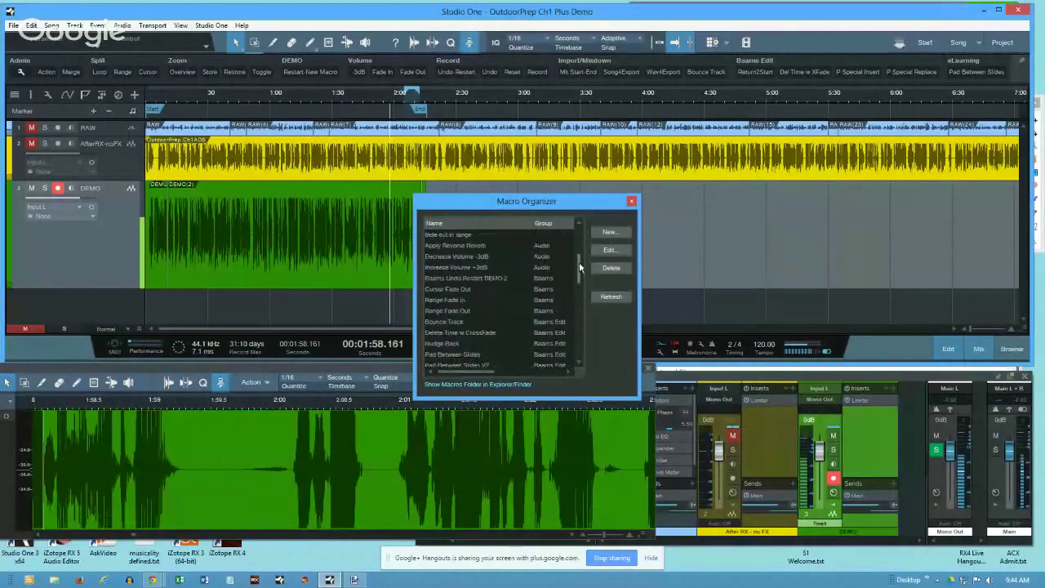
pyautogui.click(468, 277)
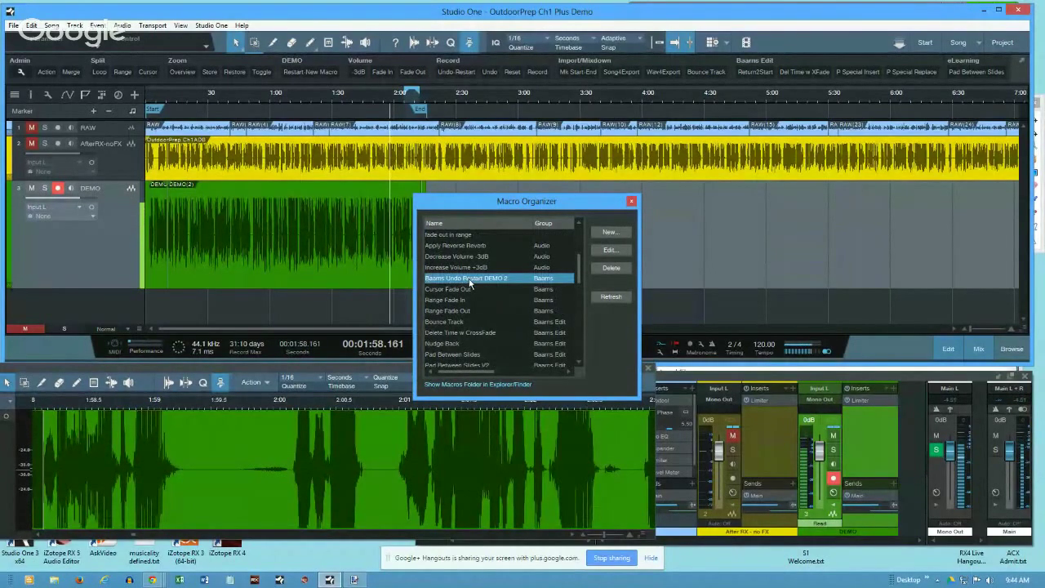
pyautogui.click(615, 249)
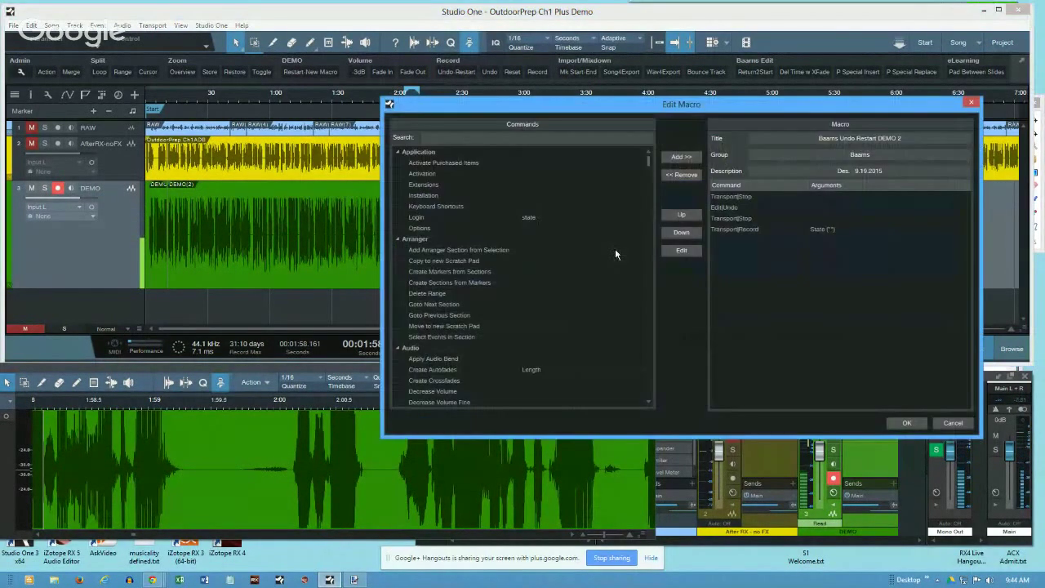
# - Search the macro commands for "retur" and add Return to Start on Stop to the macro
pyautogui.click(504, 134)
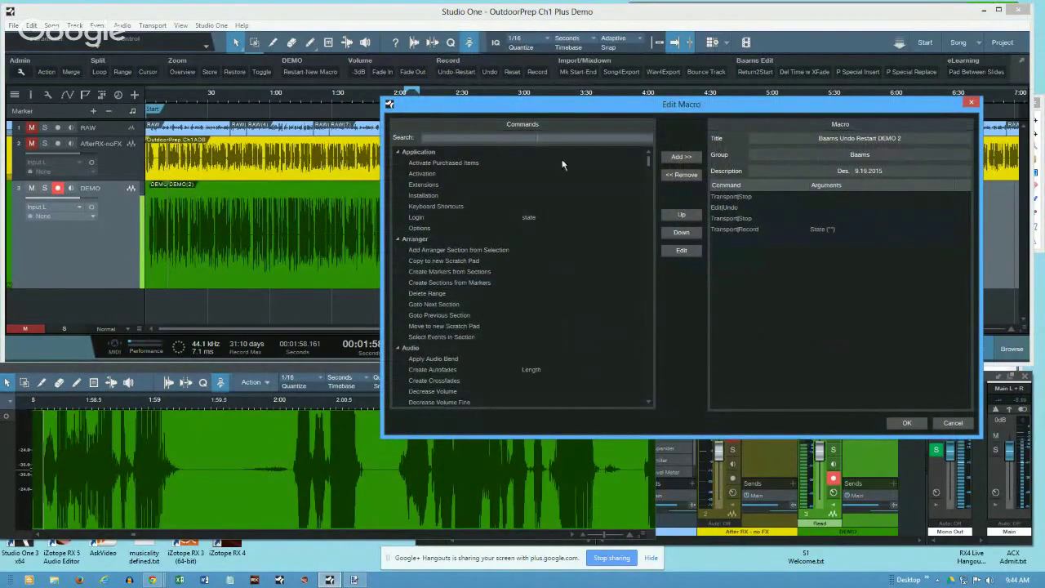
pyautogui.write('remo')
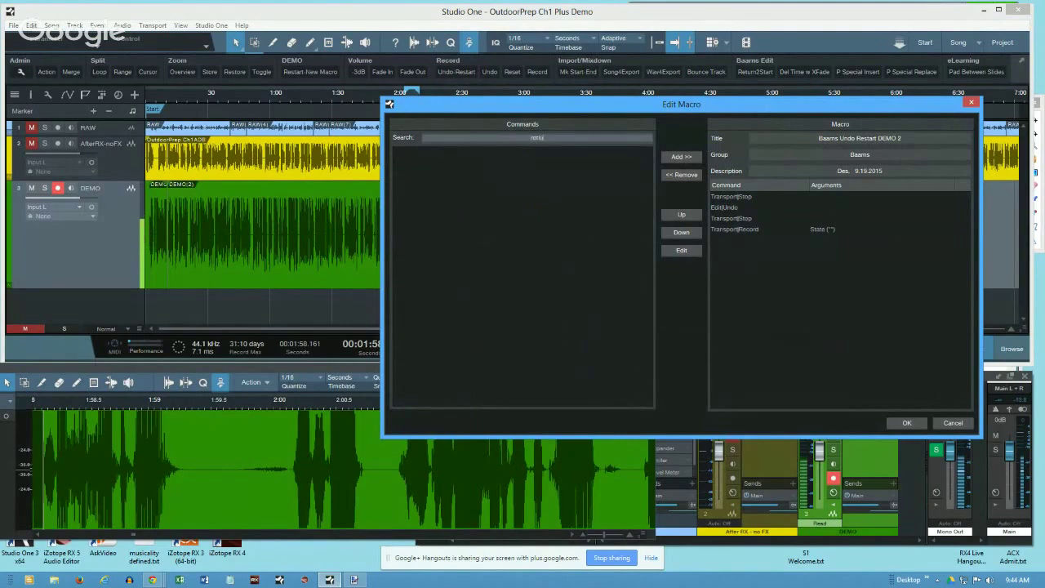
pyautogui.press('BackSpace')
pyautogui.write('tur')
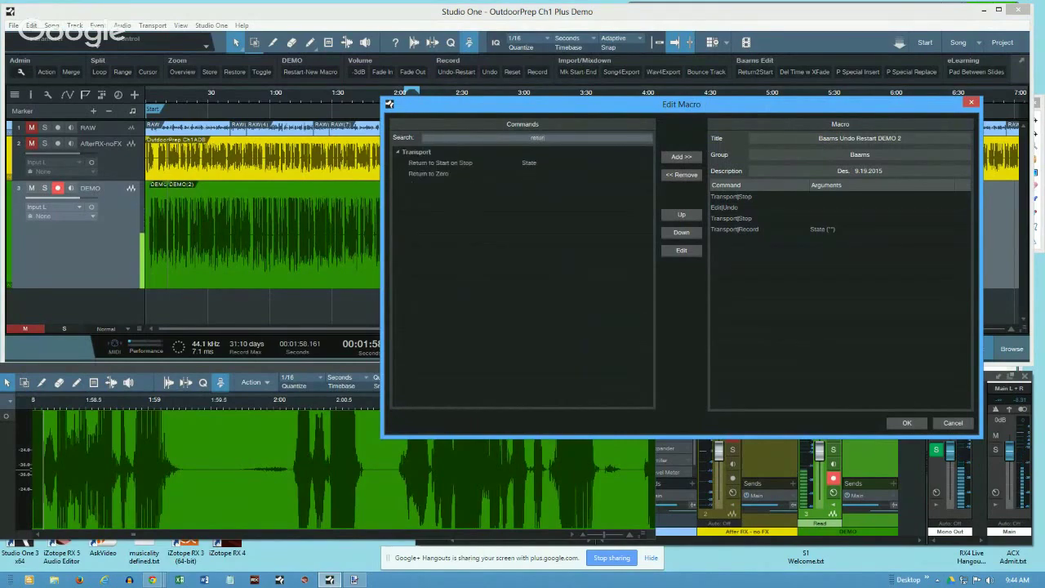
pyautogui.click(435, 163)
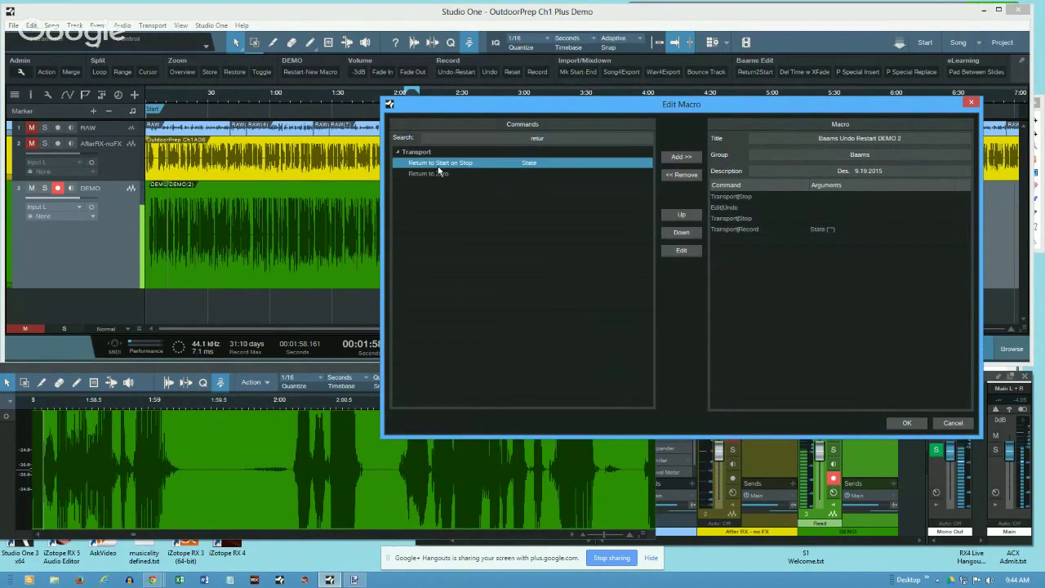
pyautogui.click(693, 157)
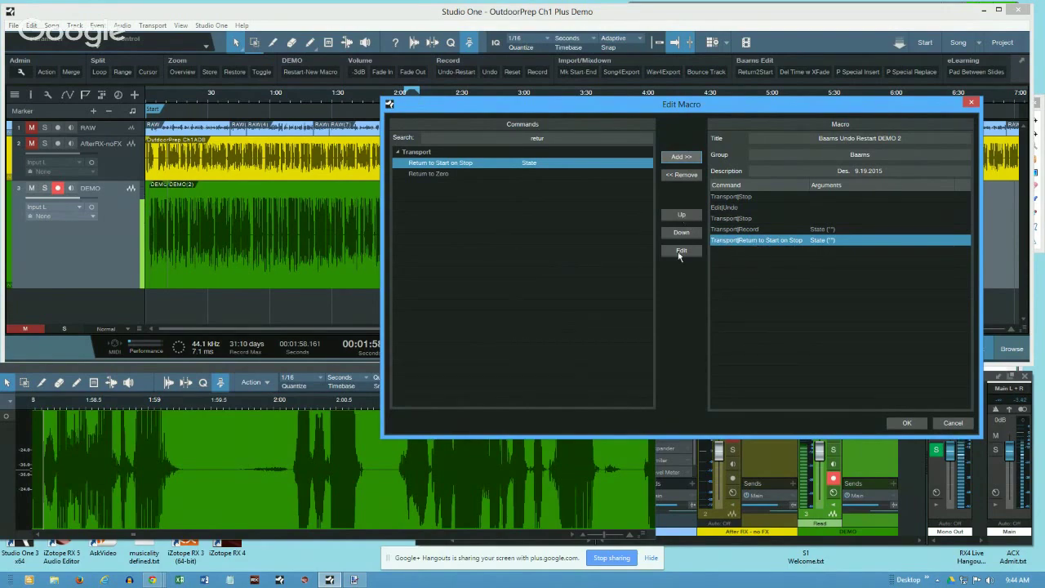
# - Move the Return to Start on Stop command up to the first position in the macro
pyautogui.click(682, 214)
pyautogui.click(682, 215)
pyautogui.click(682, 215)
pyautogui.click(682, 215)
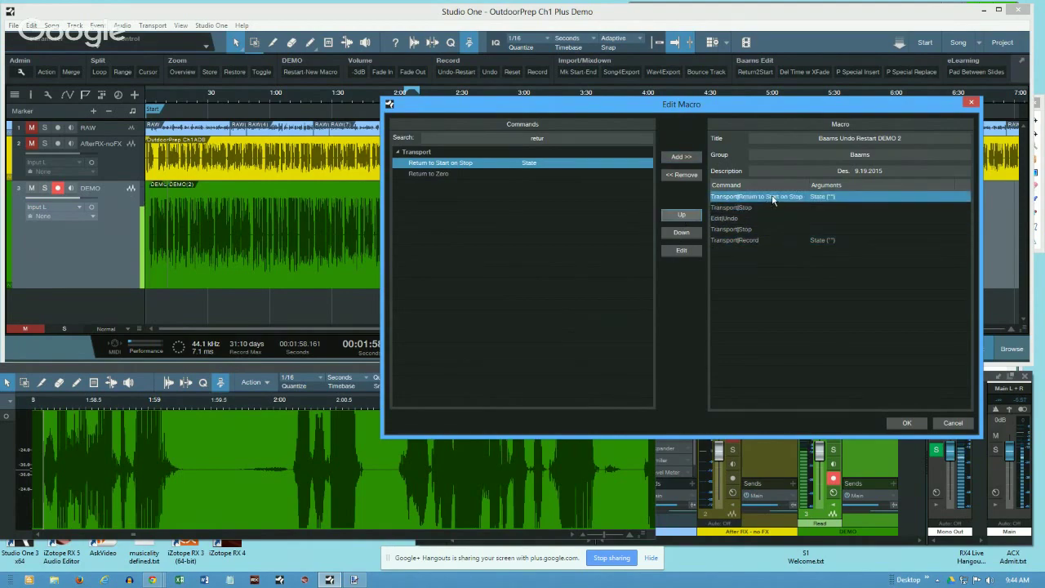
# - Set the Return to Start on Stop command's State argument to 0, and discard the macro edits, leaving the Macro Organizer closed
pyautogui.doubleClick(829, 198)
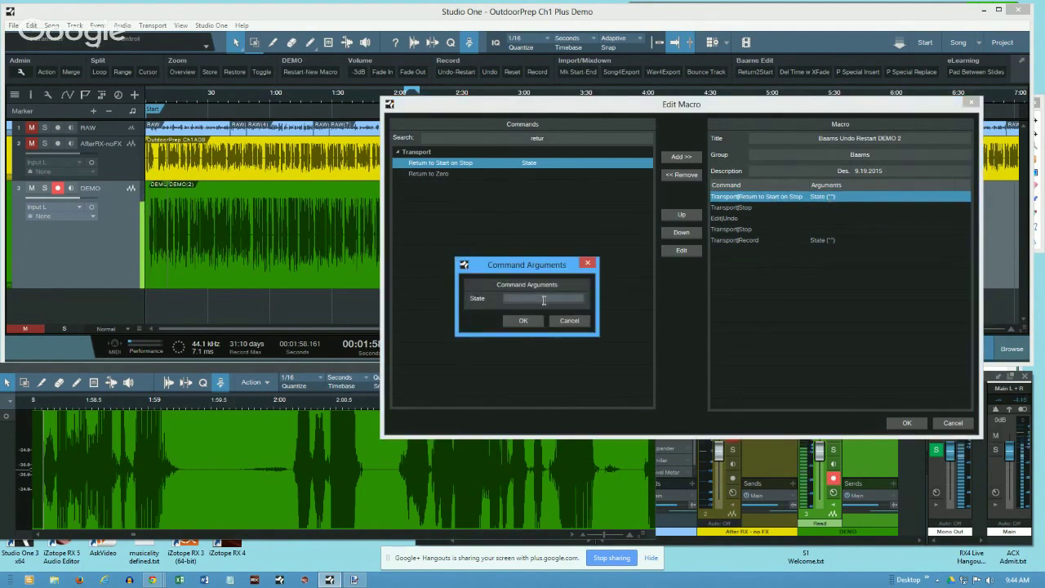
pyautogui.write('0')
pyautogui.click(522, 323)
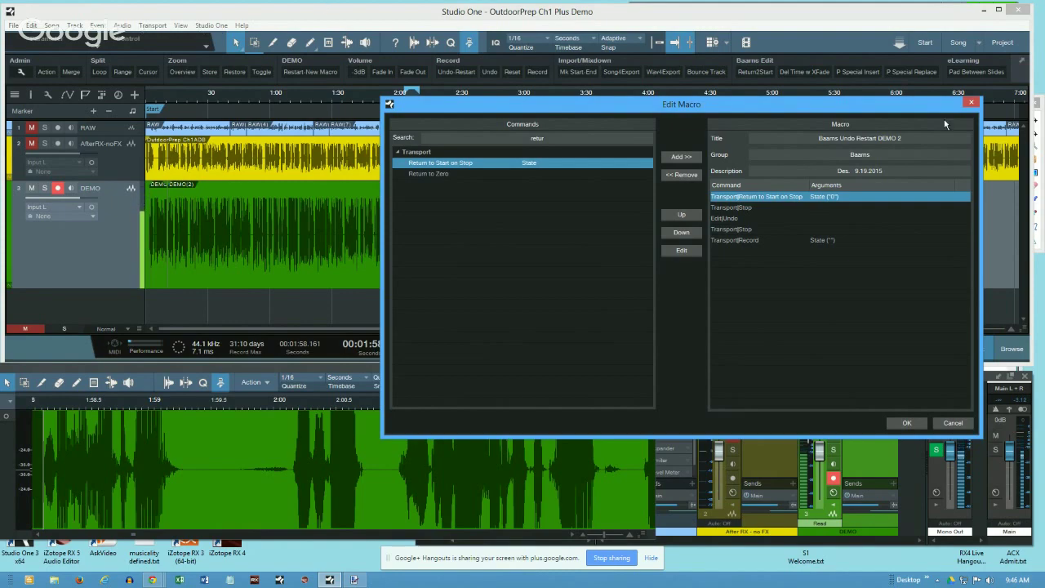
pyautogui.click(953, 422)
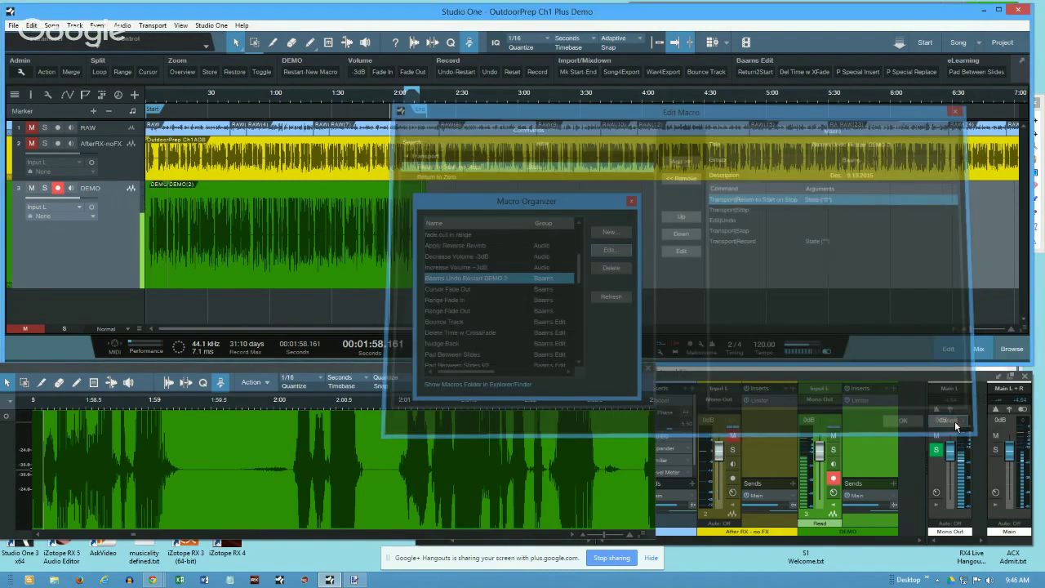
pyautogui.click(632, 200)
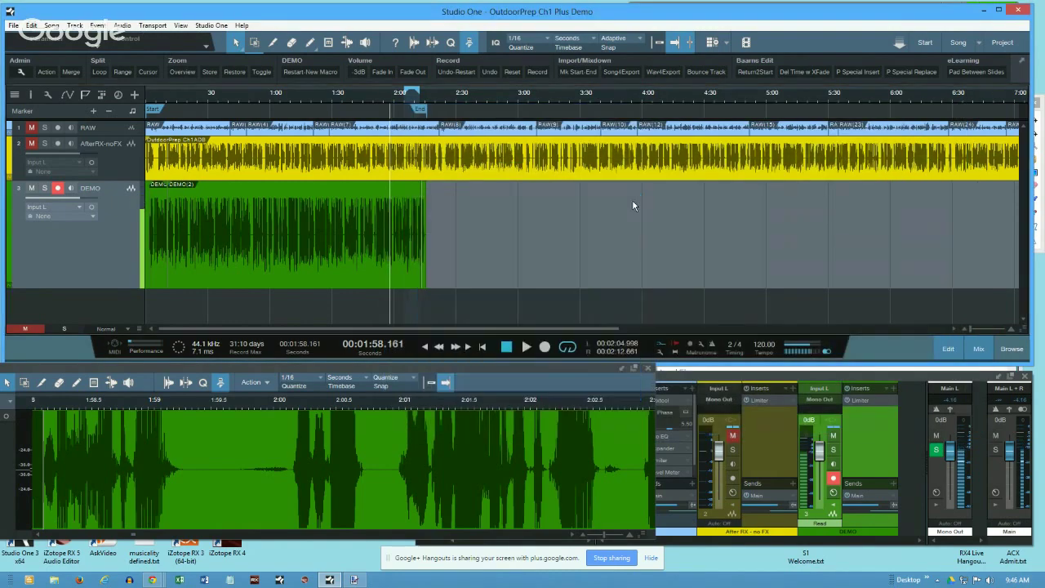
pyautogui.click(209, 27)
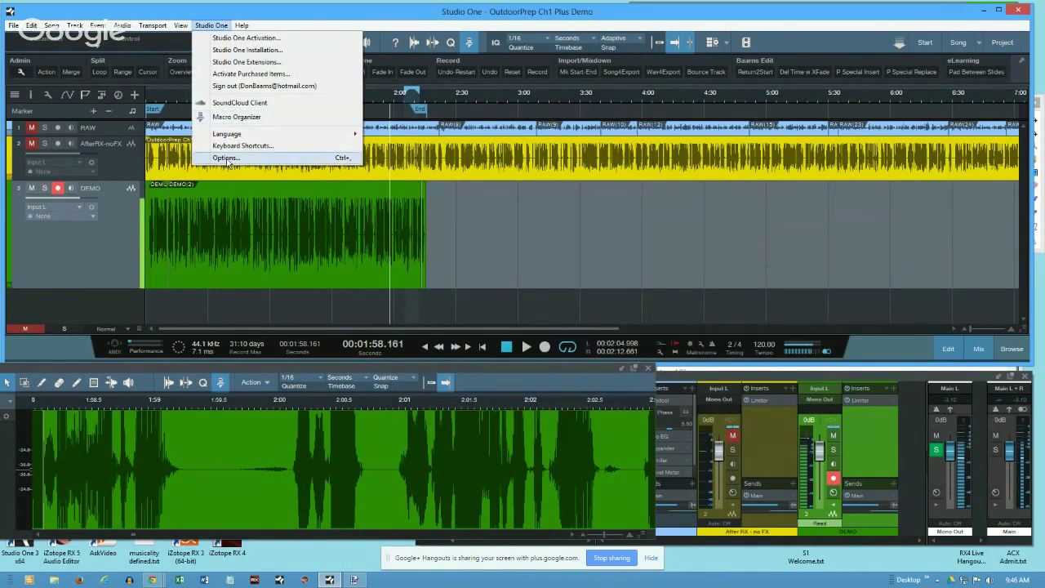
pyautogui.click(229, 17)
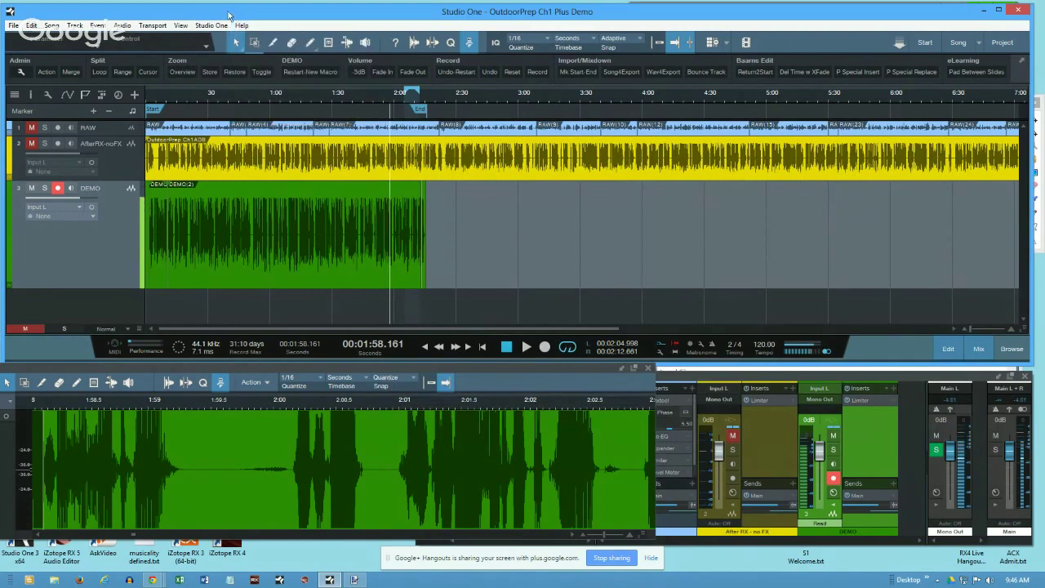
pyautogui.click(152, 25)
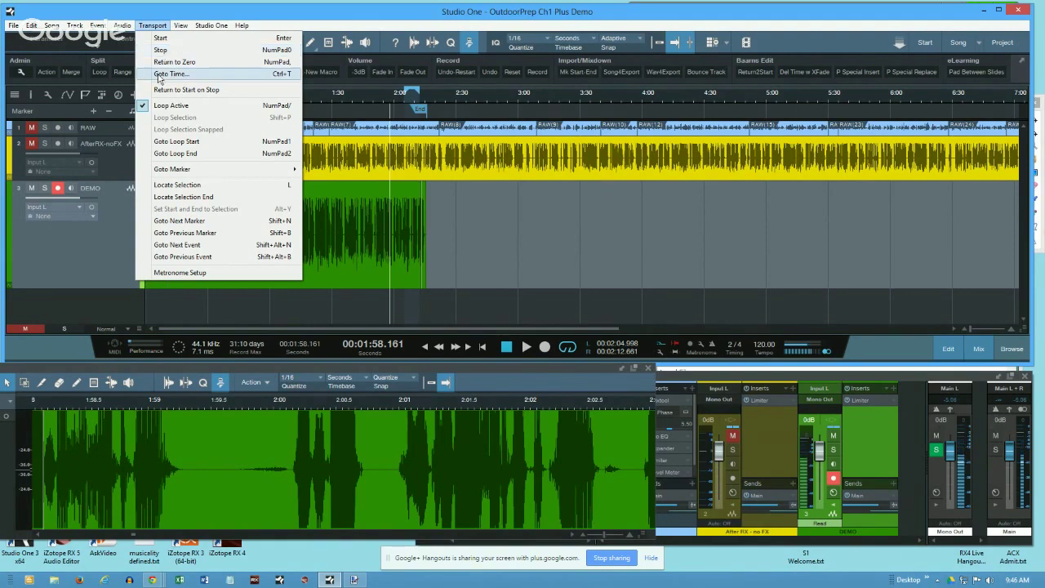
pyautogui.click(175, 12)
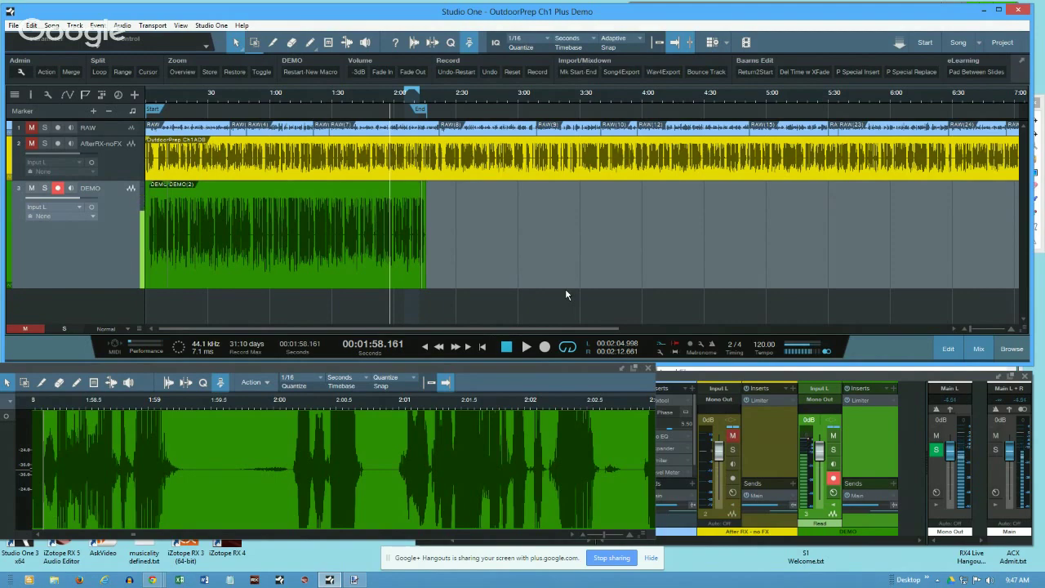
# - Show the Info View and place the playback cursor at about 1:20 in the song
pyautogui.click(395, 44)
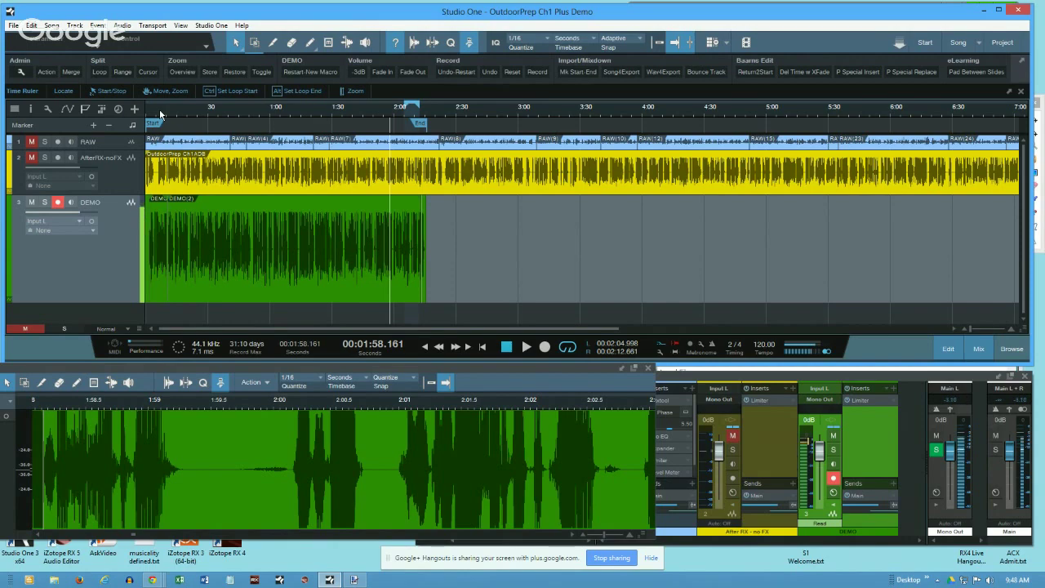
pyautogui.click(307, 105)
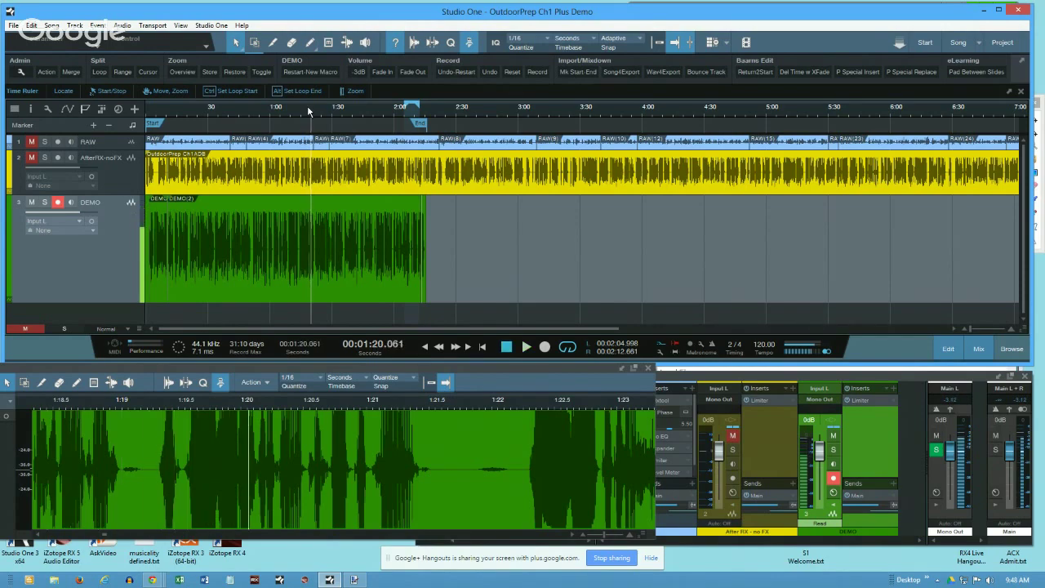
pyautogui.press('w')
pyautogui.press('e')
pyautogui.press('e')
pyautogui.press('e')
pyautogui.press('e')
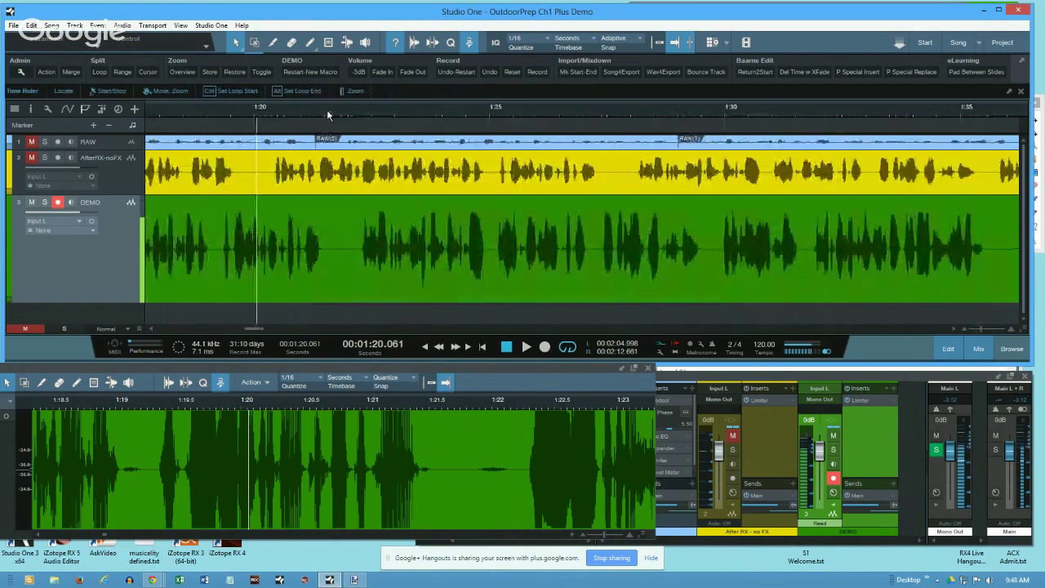
# - Test starting and stopping playback from the time ruler just after 1:21
pyautogui.click(327, 114)
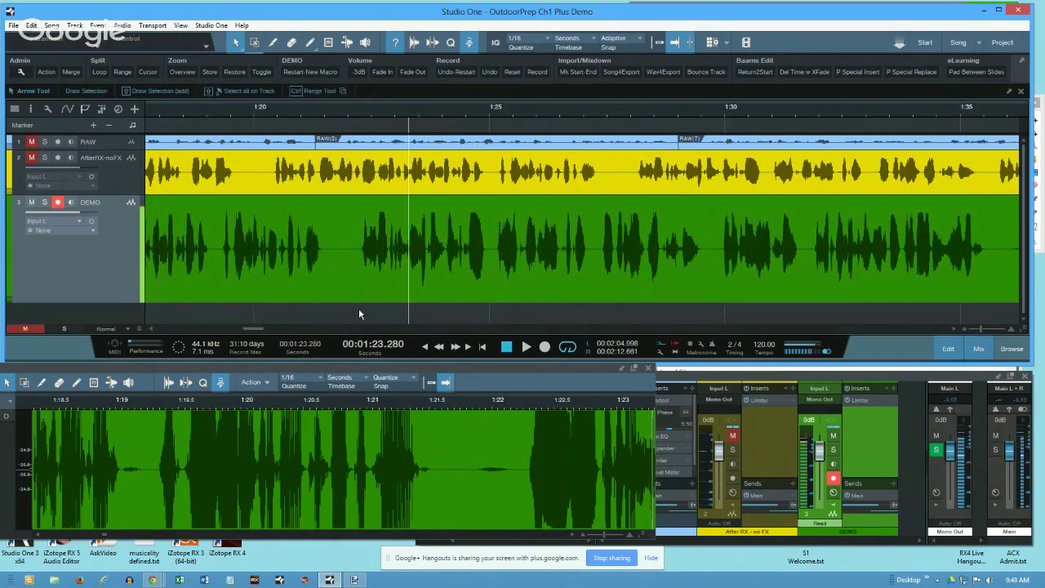
pyautogui.press('space')
pyautogui.press('space')
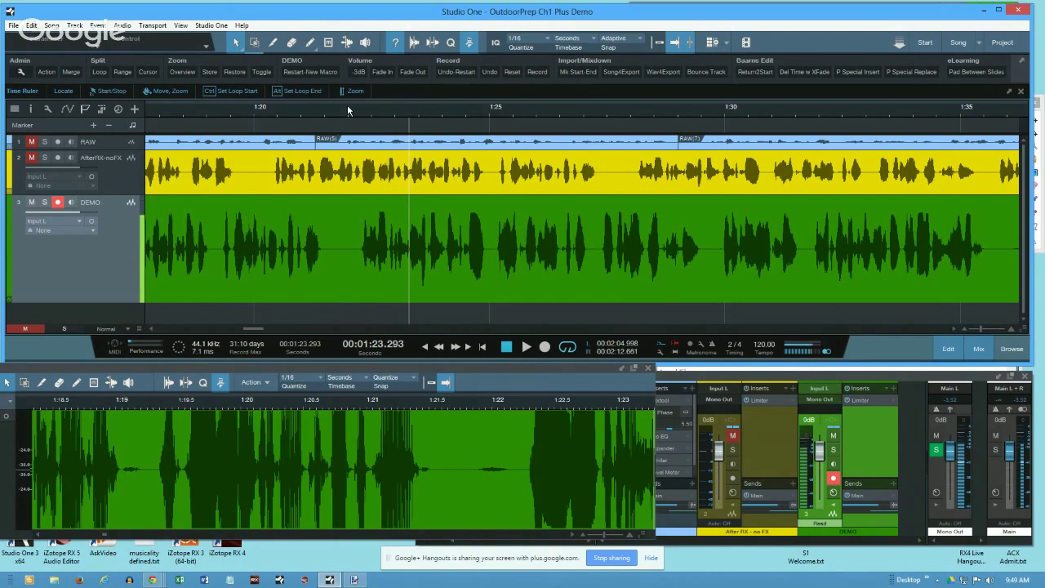
# - Set the loop end at about 1:21.8 on the time ruler
pyautogui.moveTo(346, 105)
pyautogui.mouseDown()
pyautogui.moveTo(349, 85)
pyautogui.moveTo(343, 112)
pyautogui.mouseUp()
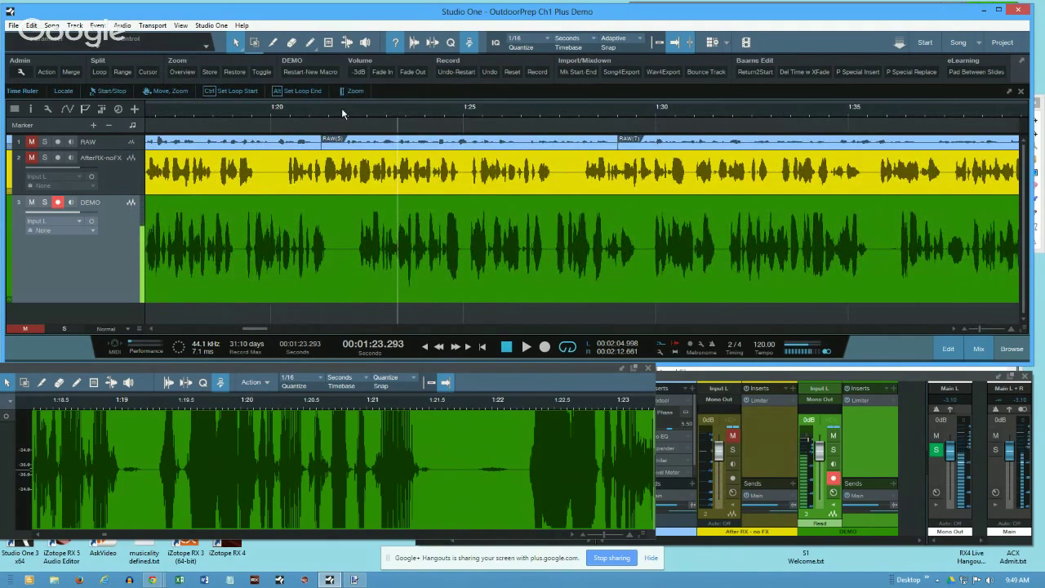
pyautogui.press('alt')
pyautogui.keyDown('alt'); pyautogui.click(342, 108); pyautogui.keyUp('alt')
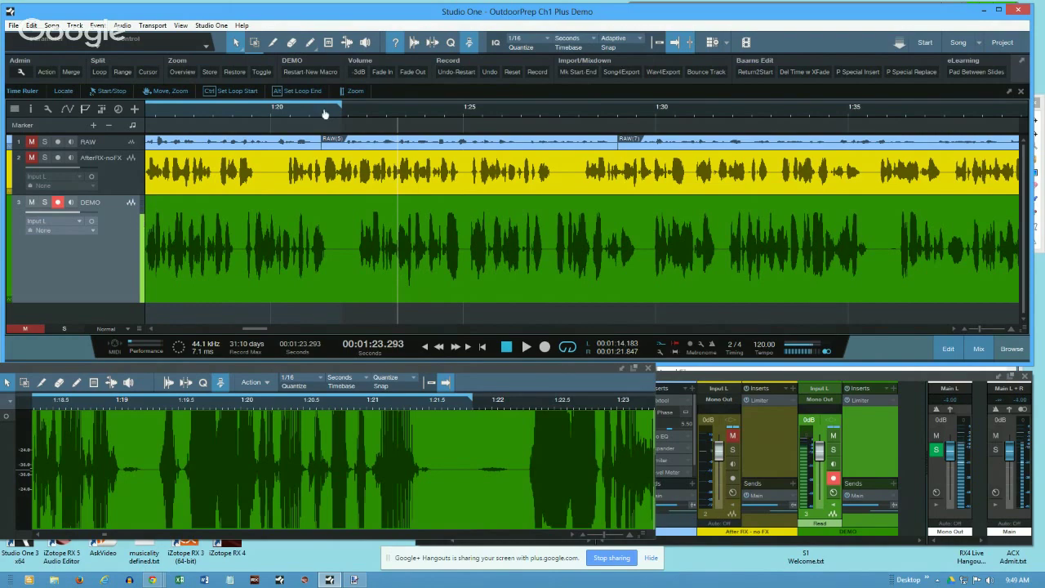
pyautogui.scroll(-3, 325, 115)
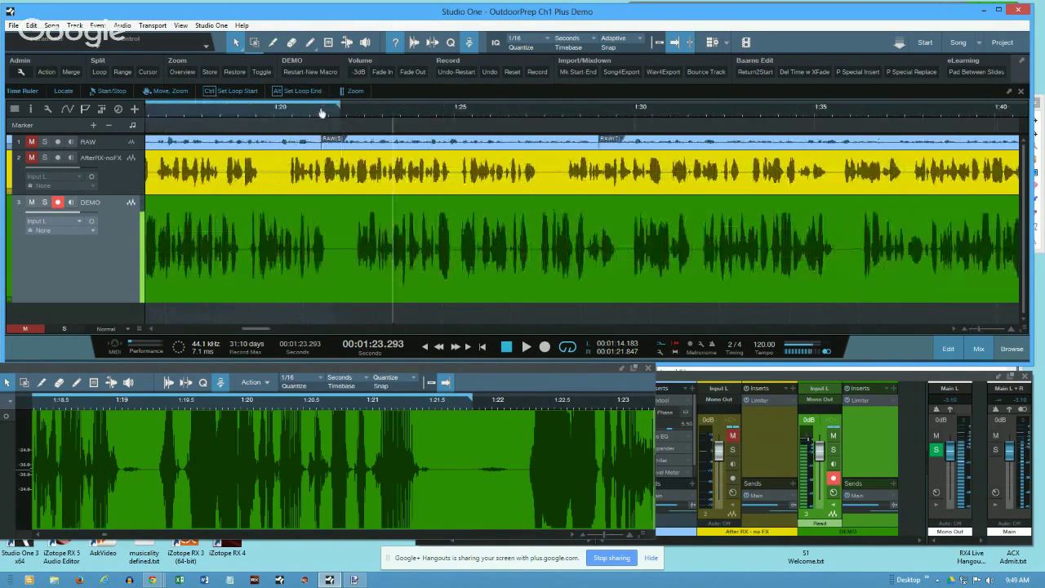
pyautogui.moveTo(323, 113)
pyautogui.mouseDown()
pyautogui.moveTo(745, 112)
pyautogui.moveTo(321, 112)
pyautogui.mouseUp()
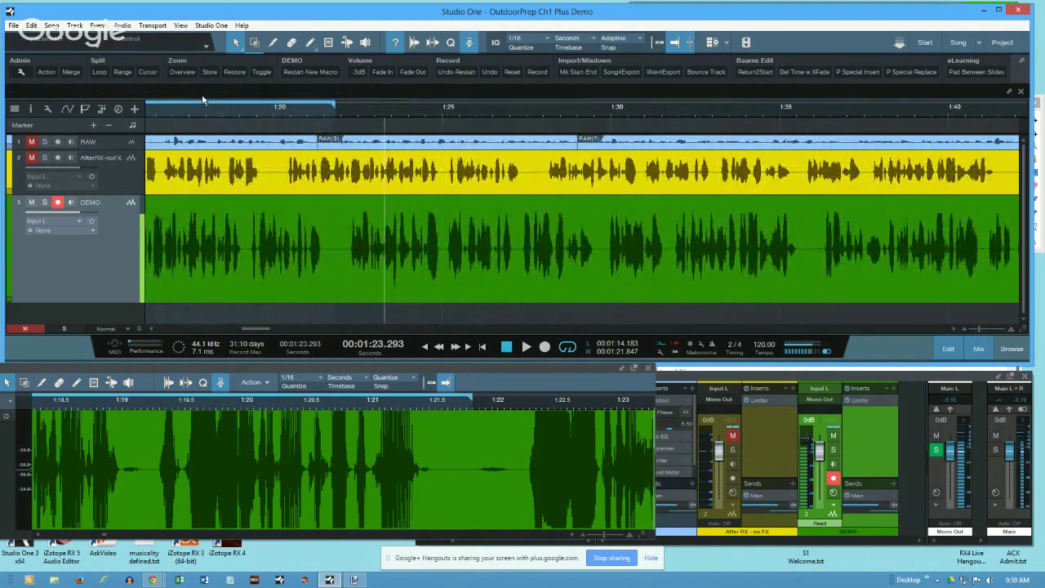
# - Detach the Info View as a floating window and move it clear of most of the waveforms
pyautogui.click(1011, 94)
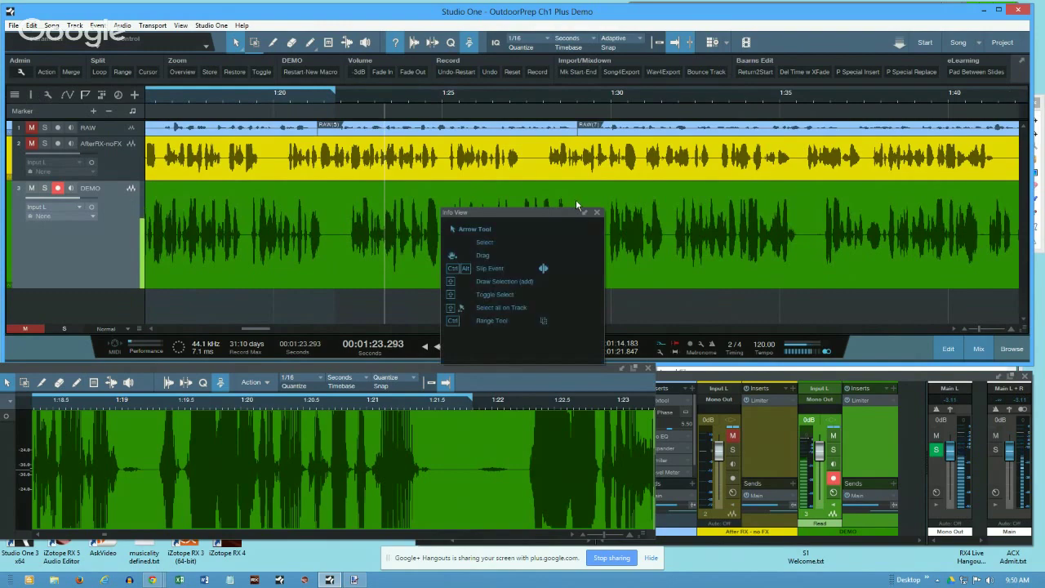
pyautogui.moveTo(555, 209); pyautogui.dragTo(780, 111)
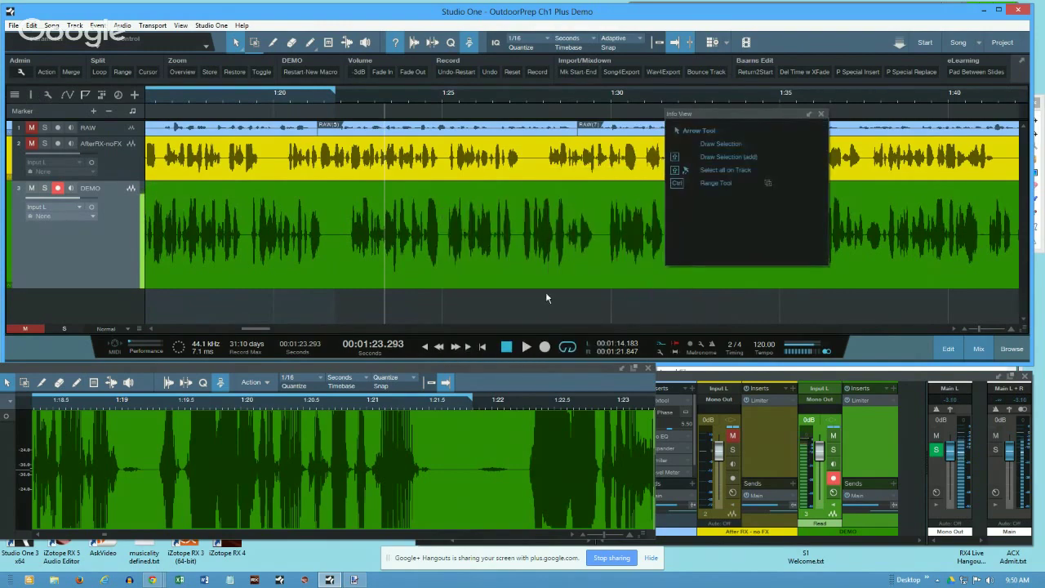
pyautogui.moveTo(759, 117); pyautogui.dragTo(911, 160)
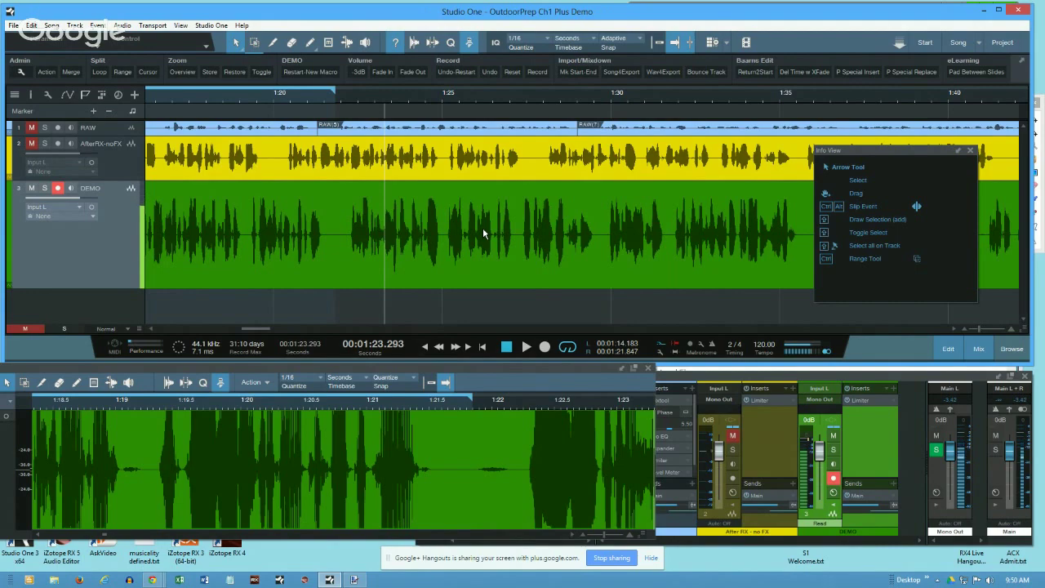
pyautogui.moveTo(886, 148); pyautogui.dragTo(948, 63)
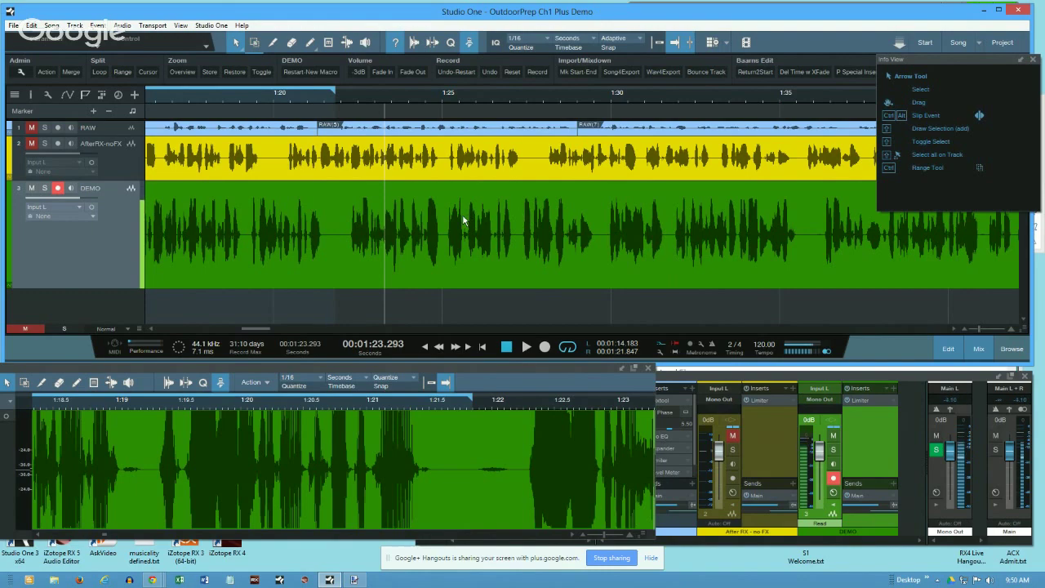
# - Try shifting the DEMO(2) event later on the DEMO track, and undo the move
pyautogui.moveTo(463, 221); pyautogui.dragTo(511, 226)
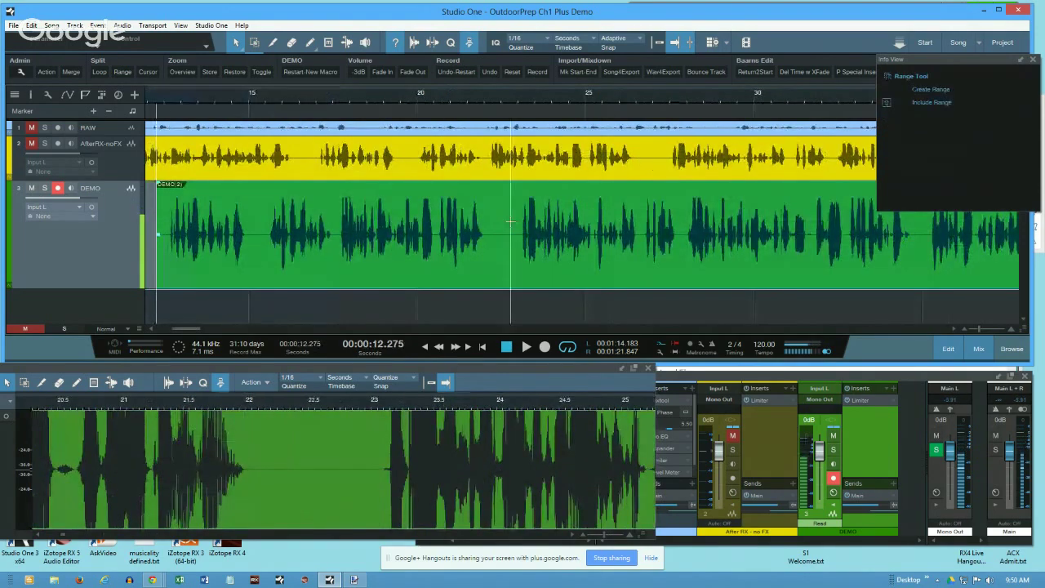
pyautogui.hotkey('ctrl', 'z')
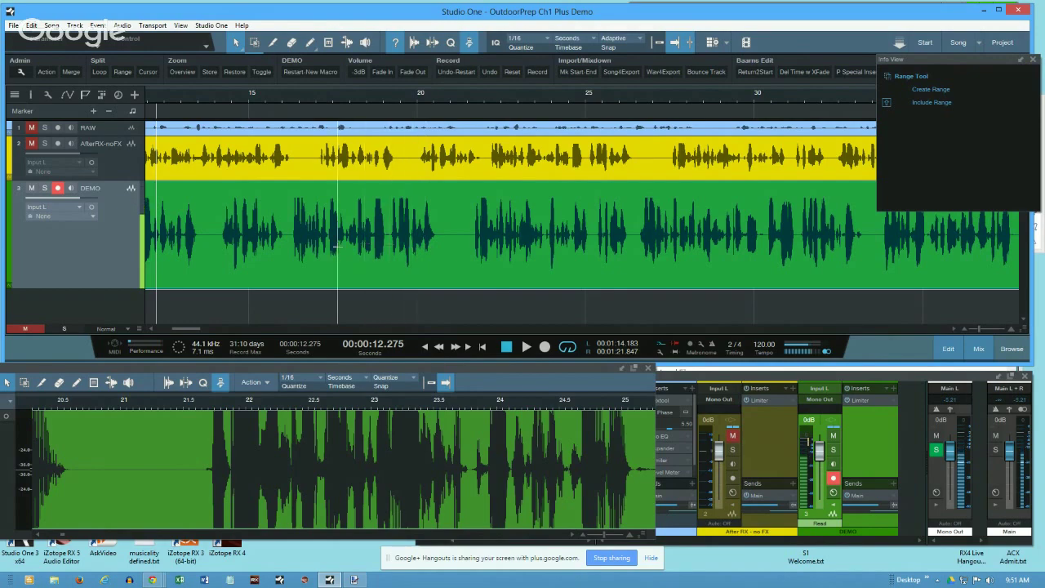
# - Select the range from about 16.2 to 28.6 seconds on the DEMO track, and close the Info View
pyautogui.moveTo(290, 249); pyautogui.dragTo(711, 244)
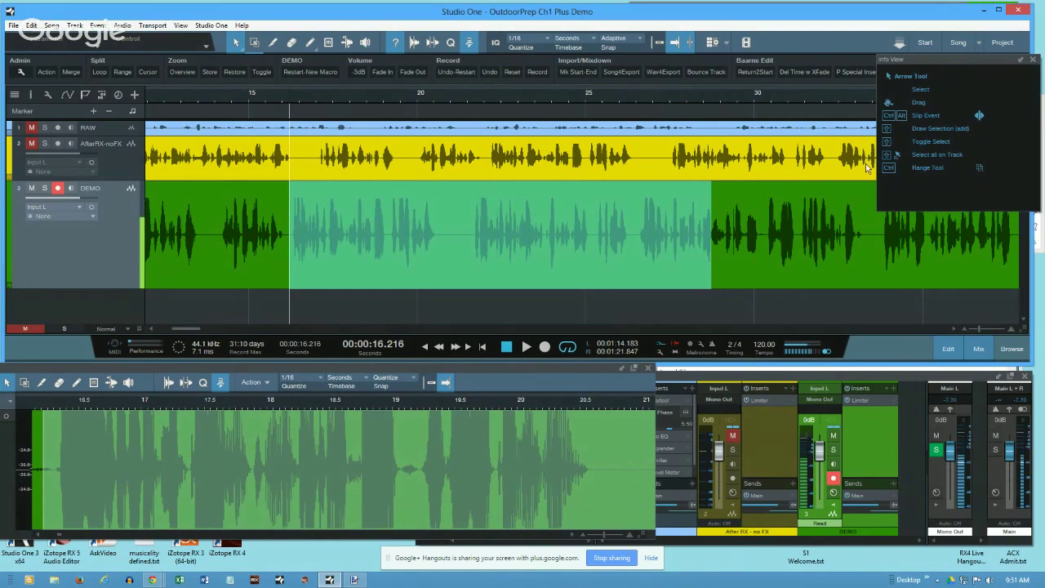
pyautogui.click(1033, 63)
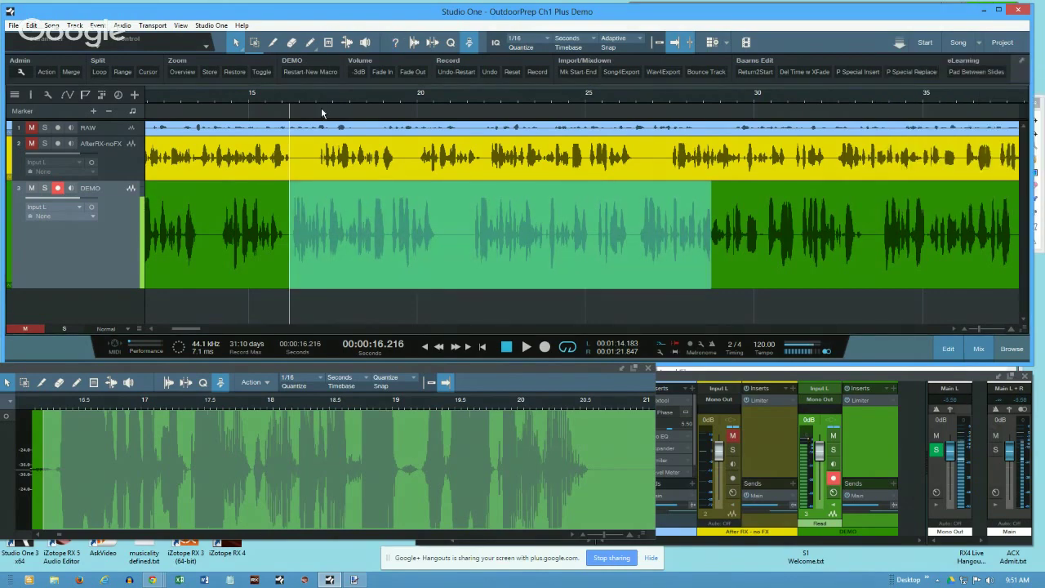
# - Show the floating Info View, switch it between docked and floating, leave it docked, and hide it
pyautogui.click(396, 42)
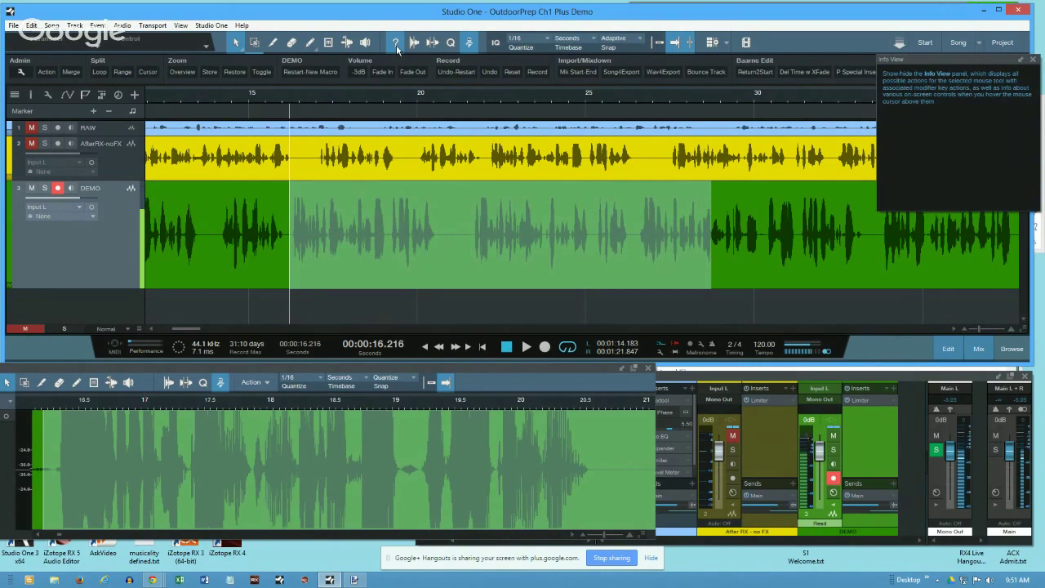
pyautogui.click(1021, 60)
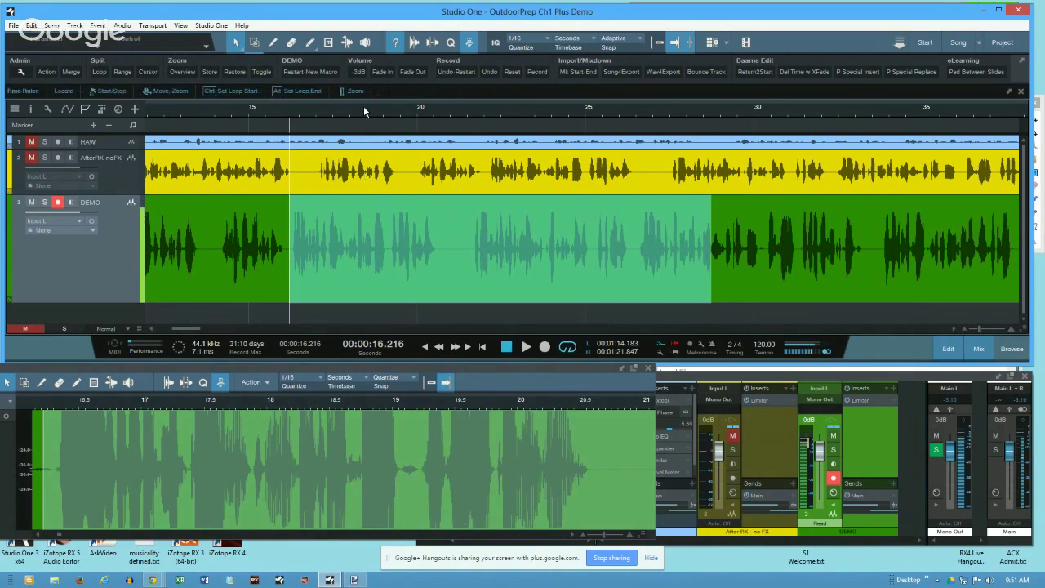
pyautogui.click(1010, 91)
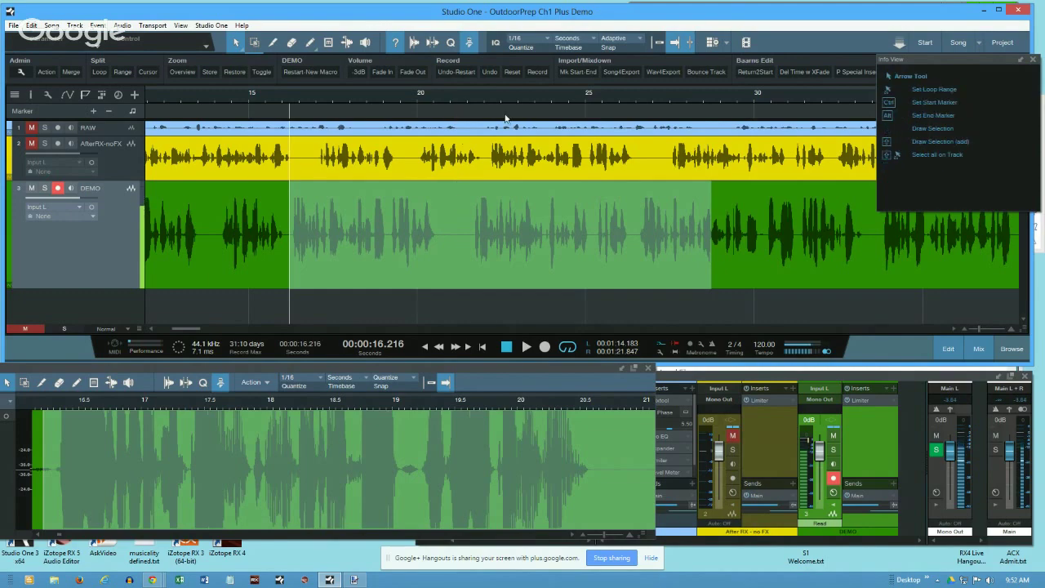
pyautogui.click(1024, 61)
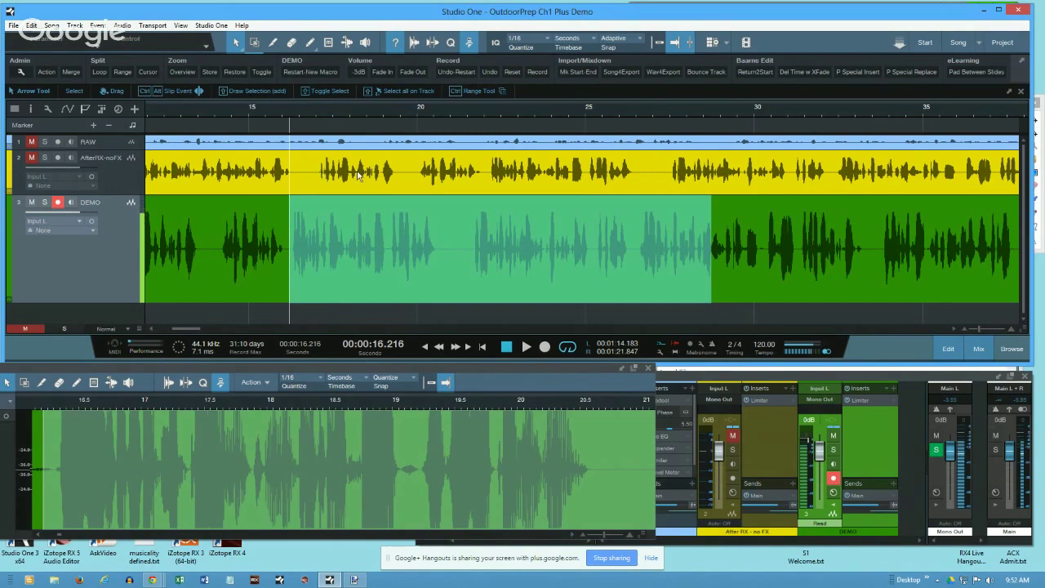
pyautogui.click(395, 44)
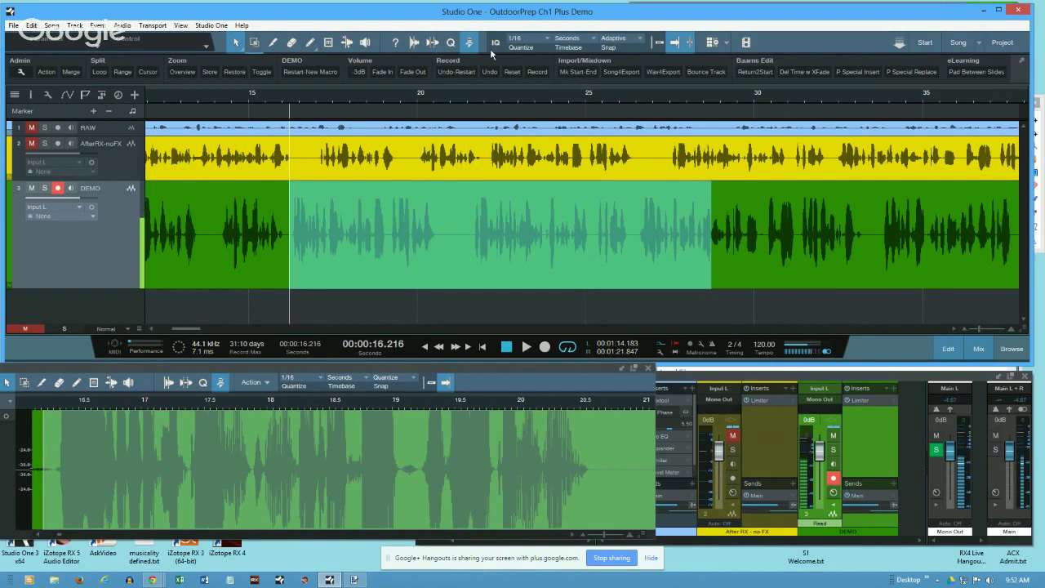
# - Disarm recording on the DEMO track
pyautogui.click(57, 188)
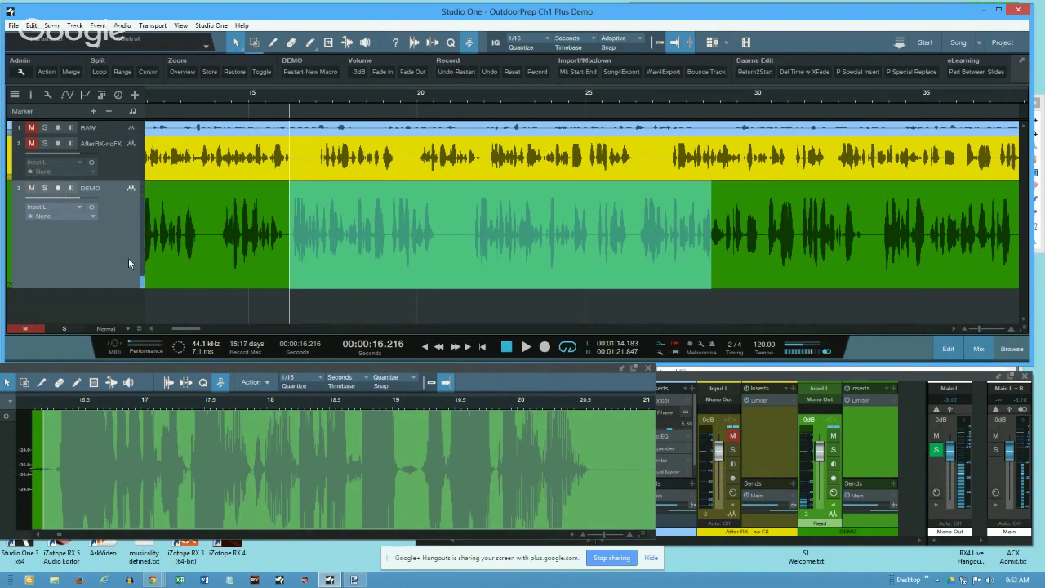